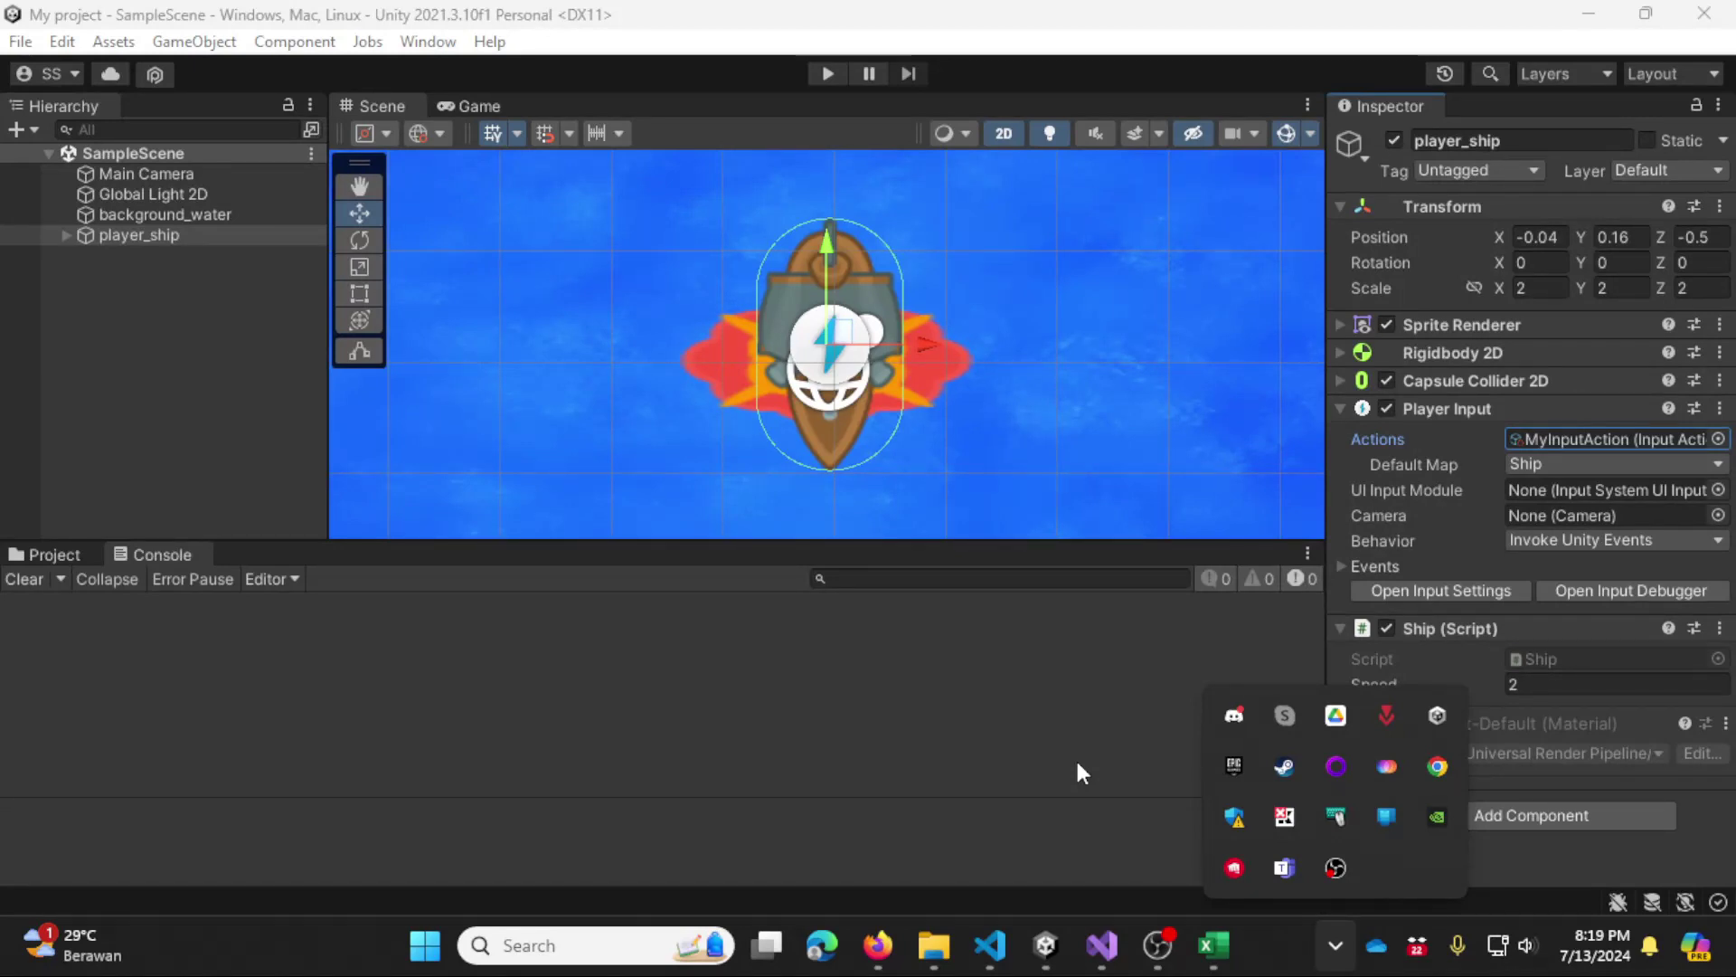
Step: Close the Windows tray overflow list and bring Unity's player_ship scene back into focus
left_click(983, 706)
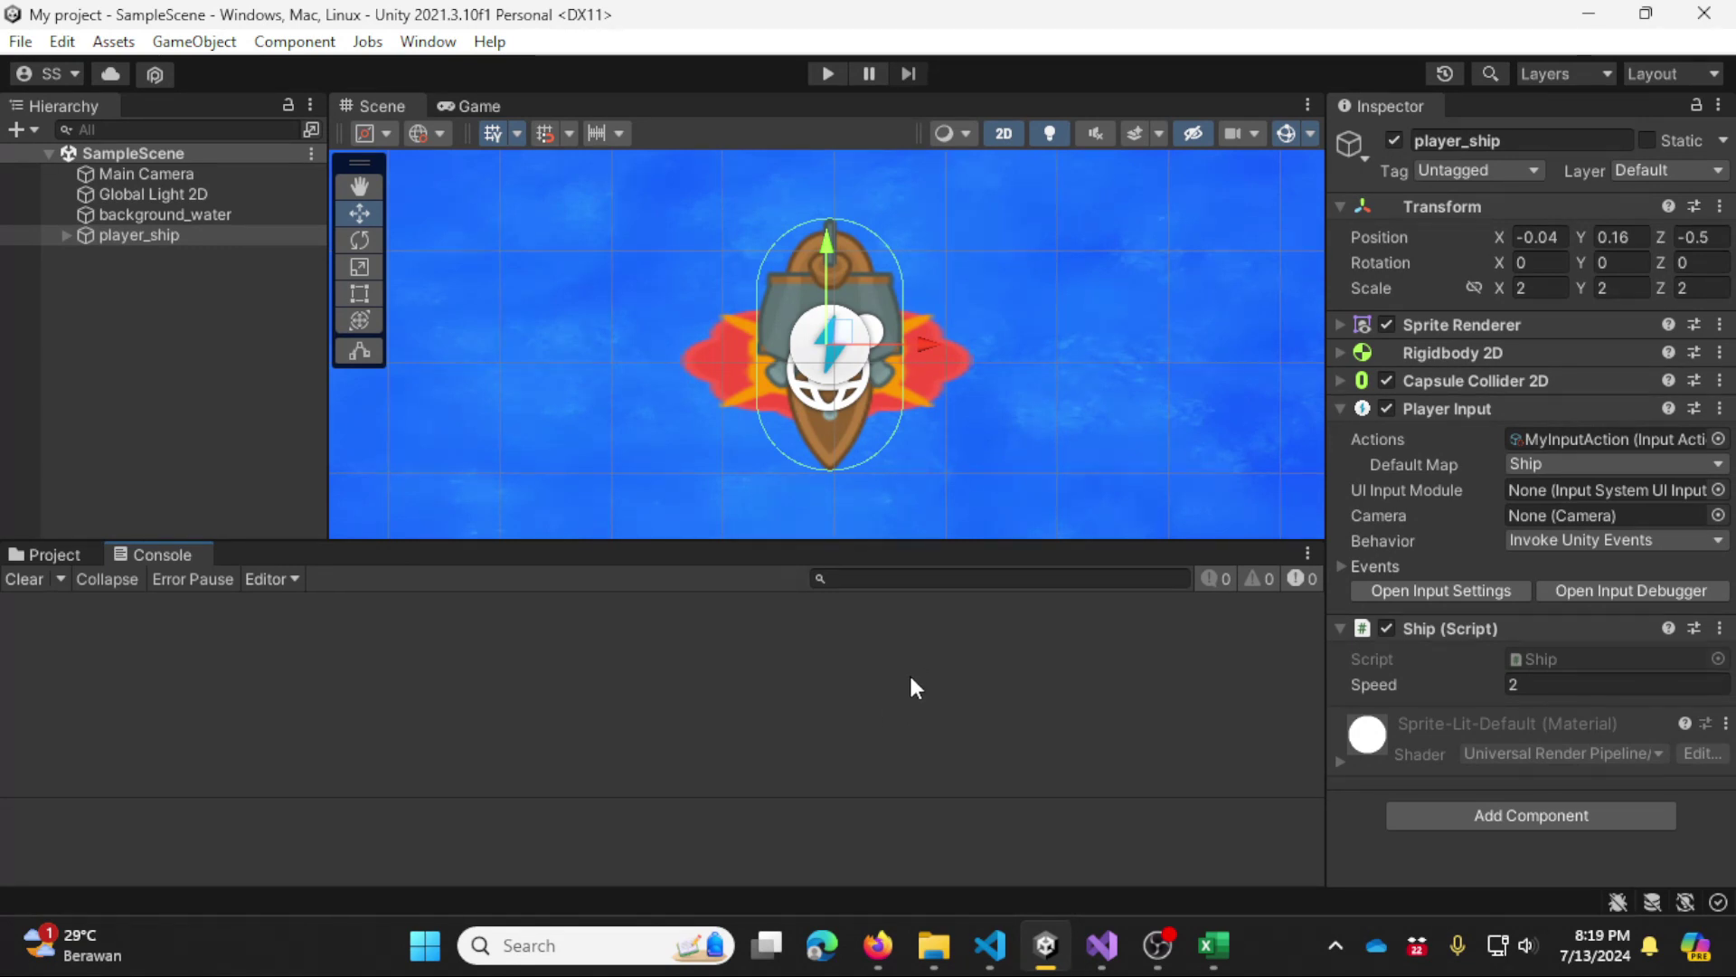
Step: Open MyInputAction and expand Gerak and its Keyboard composite to show the W/S/A/D bindings
double_click(1677, 434)
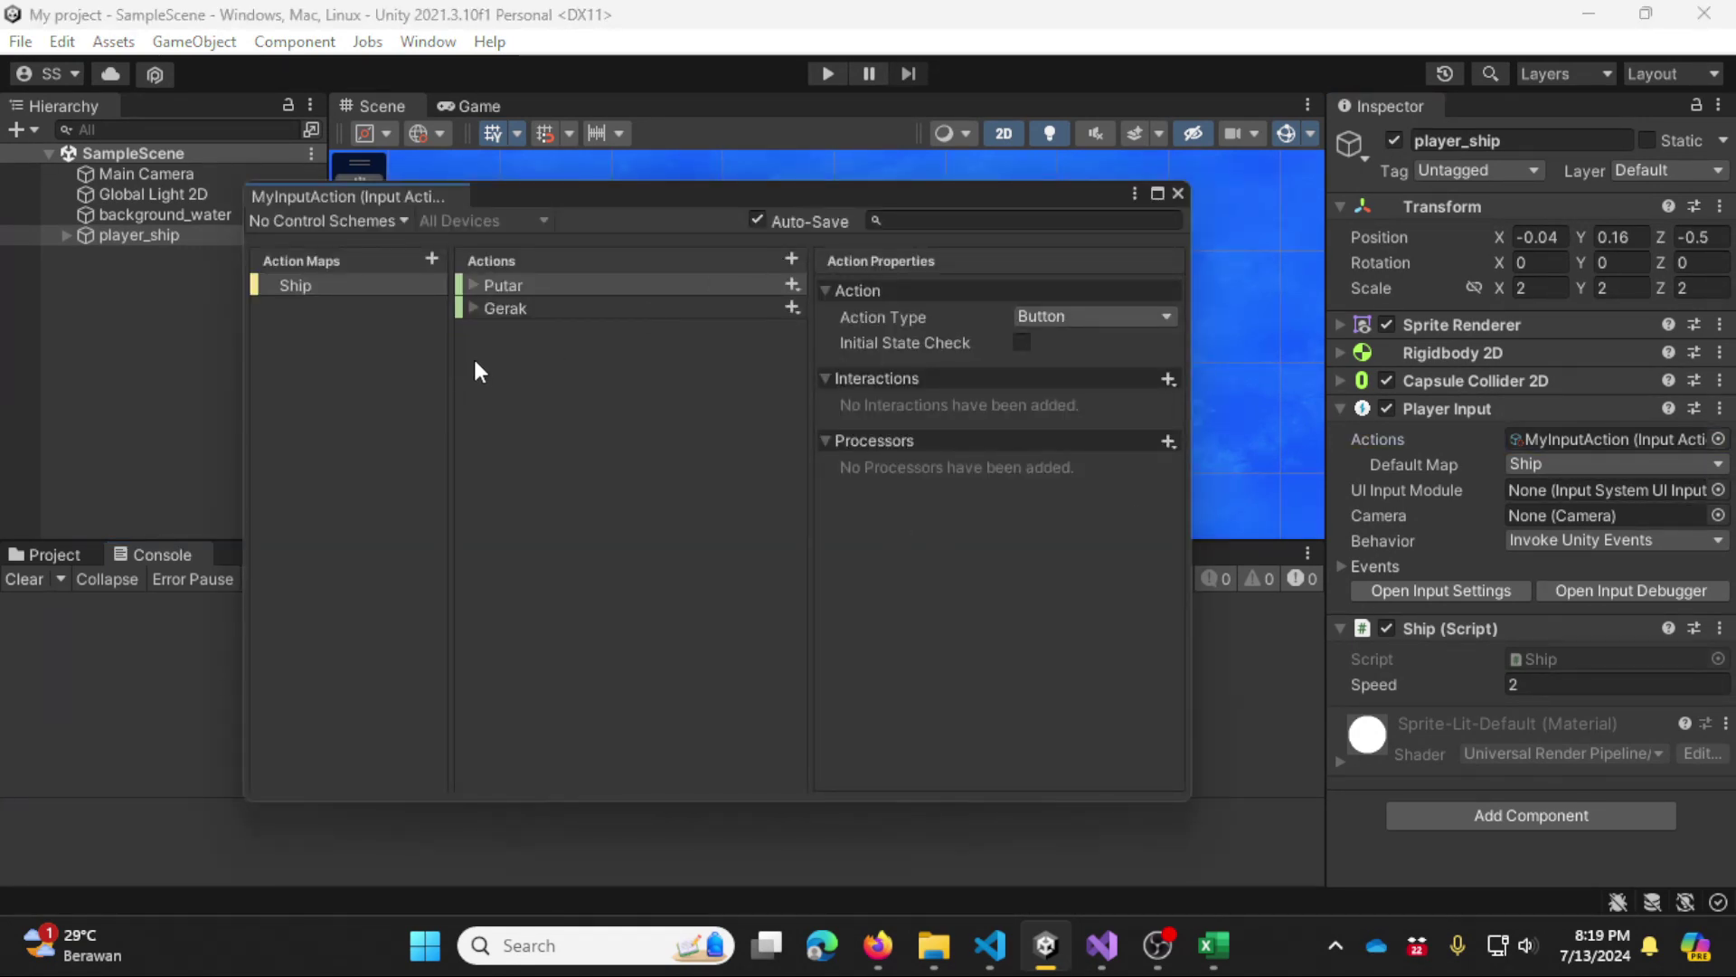
left_click(535, 308)
left_click(473, 307)
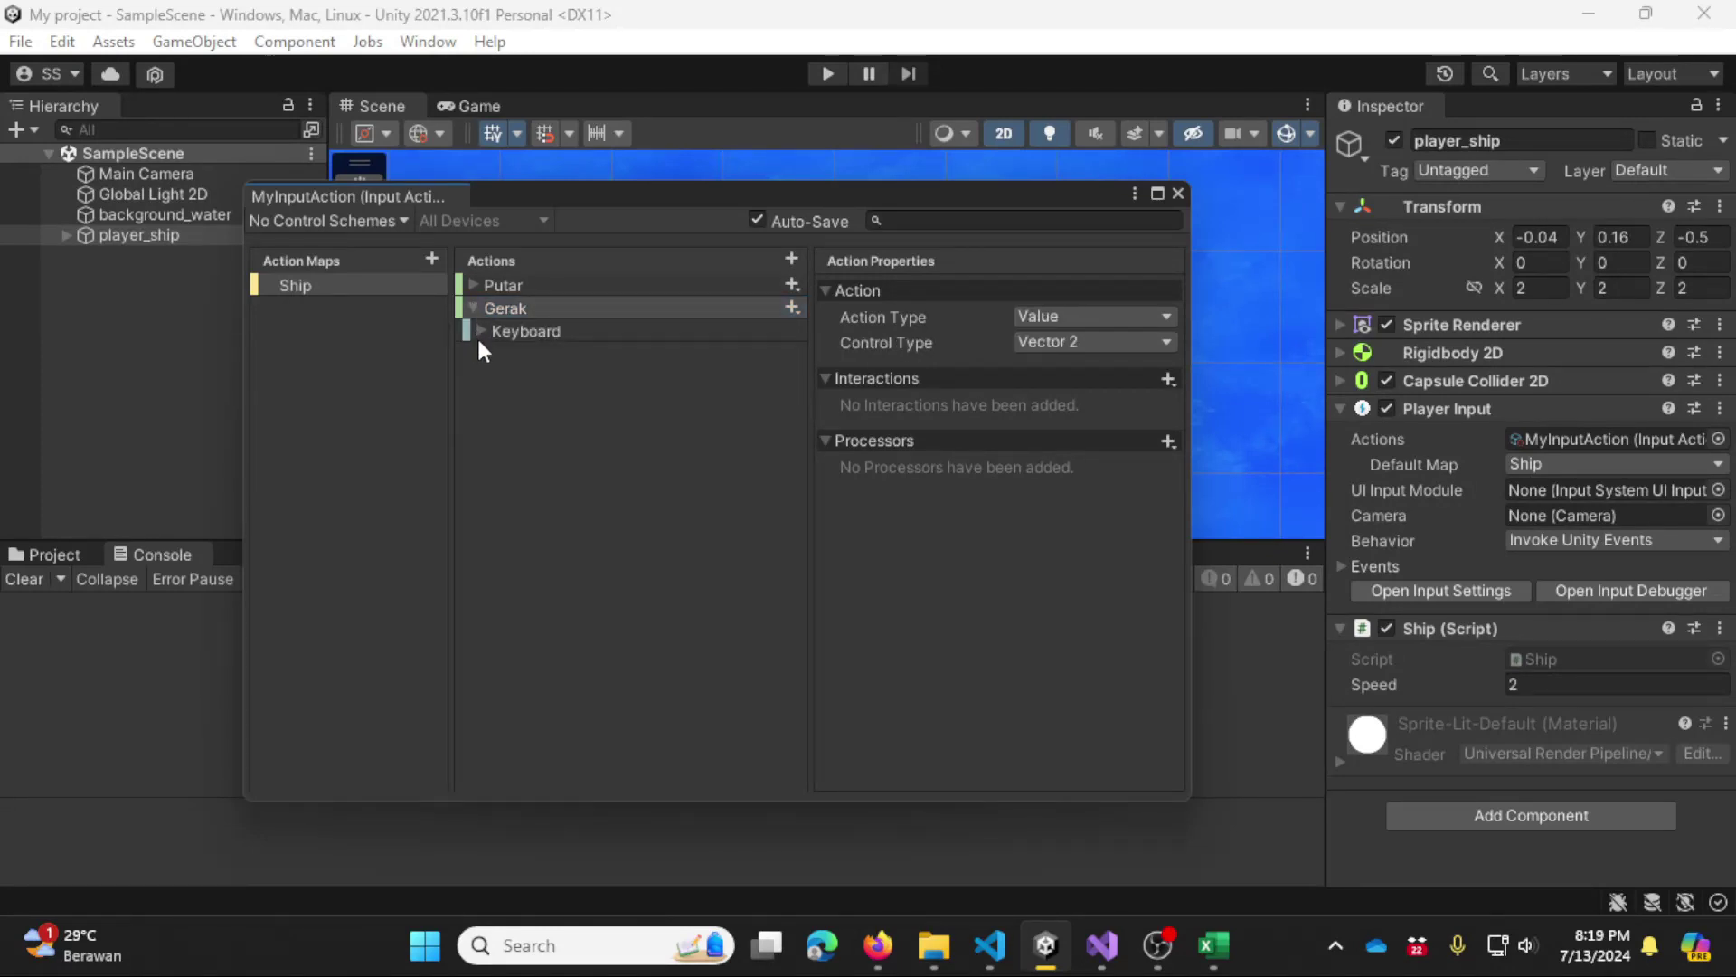
left_click(481, 332)
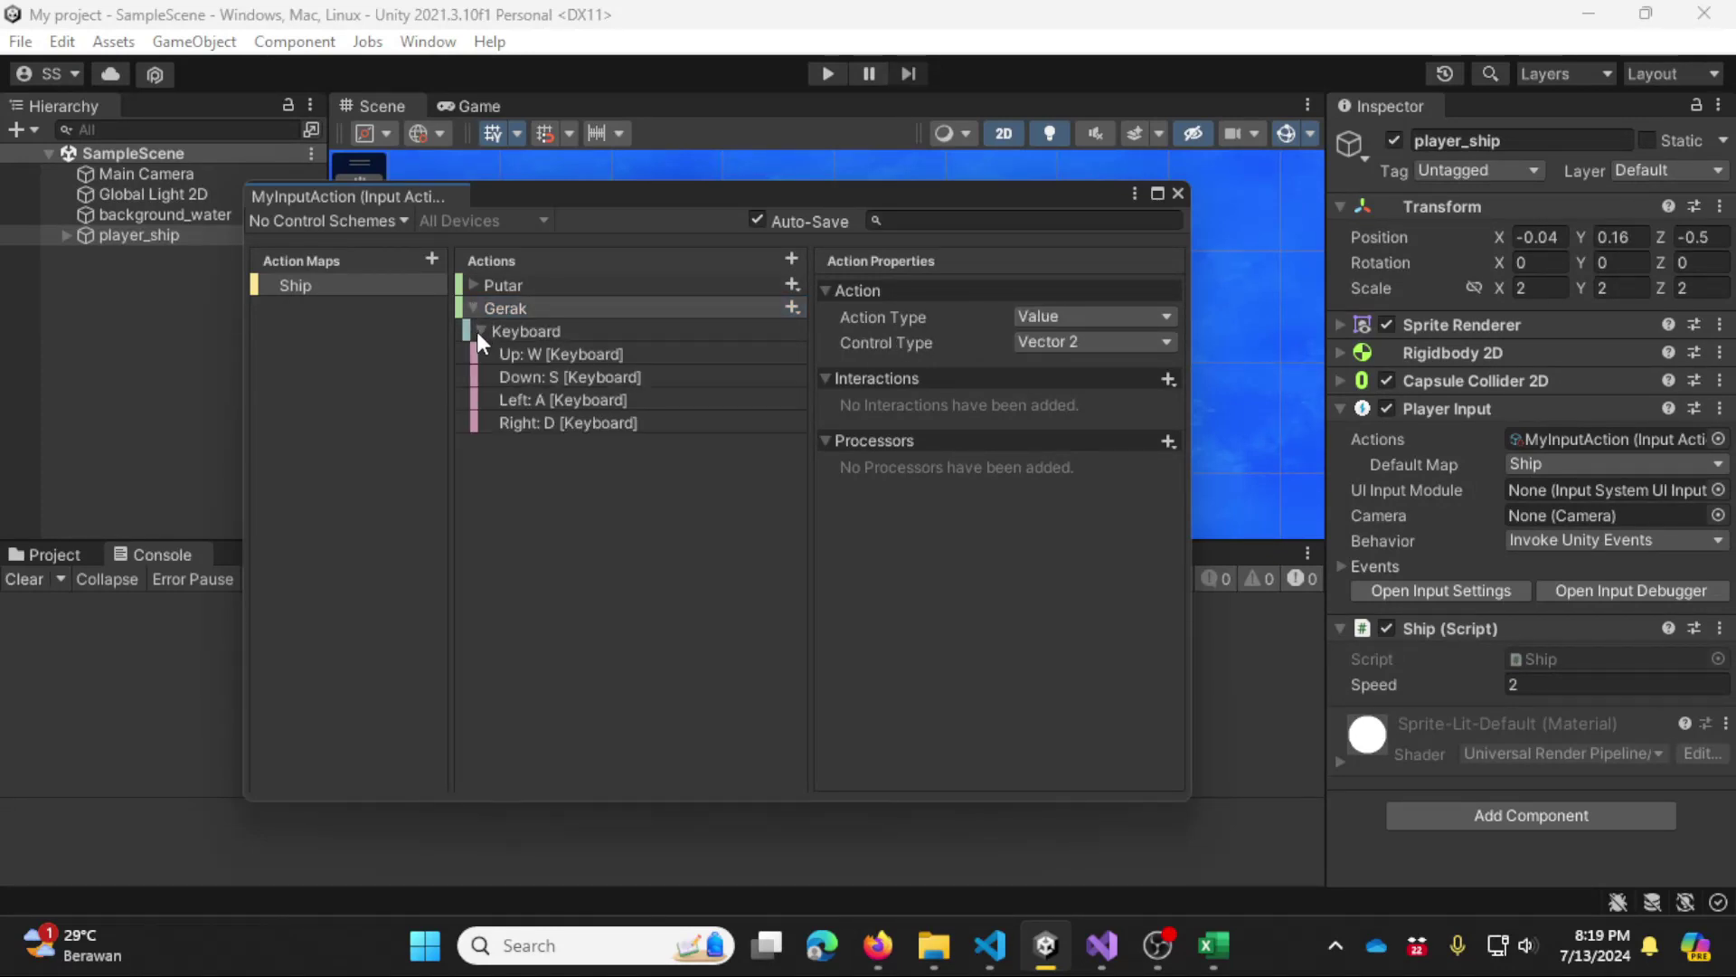
Step: Check Gerak's Action Type, keep it as Value, then bring up the Input System docs in Firefox
left_click(933, 344)
left_click(1053, 316)
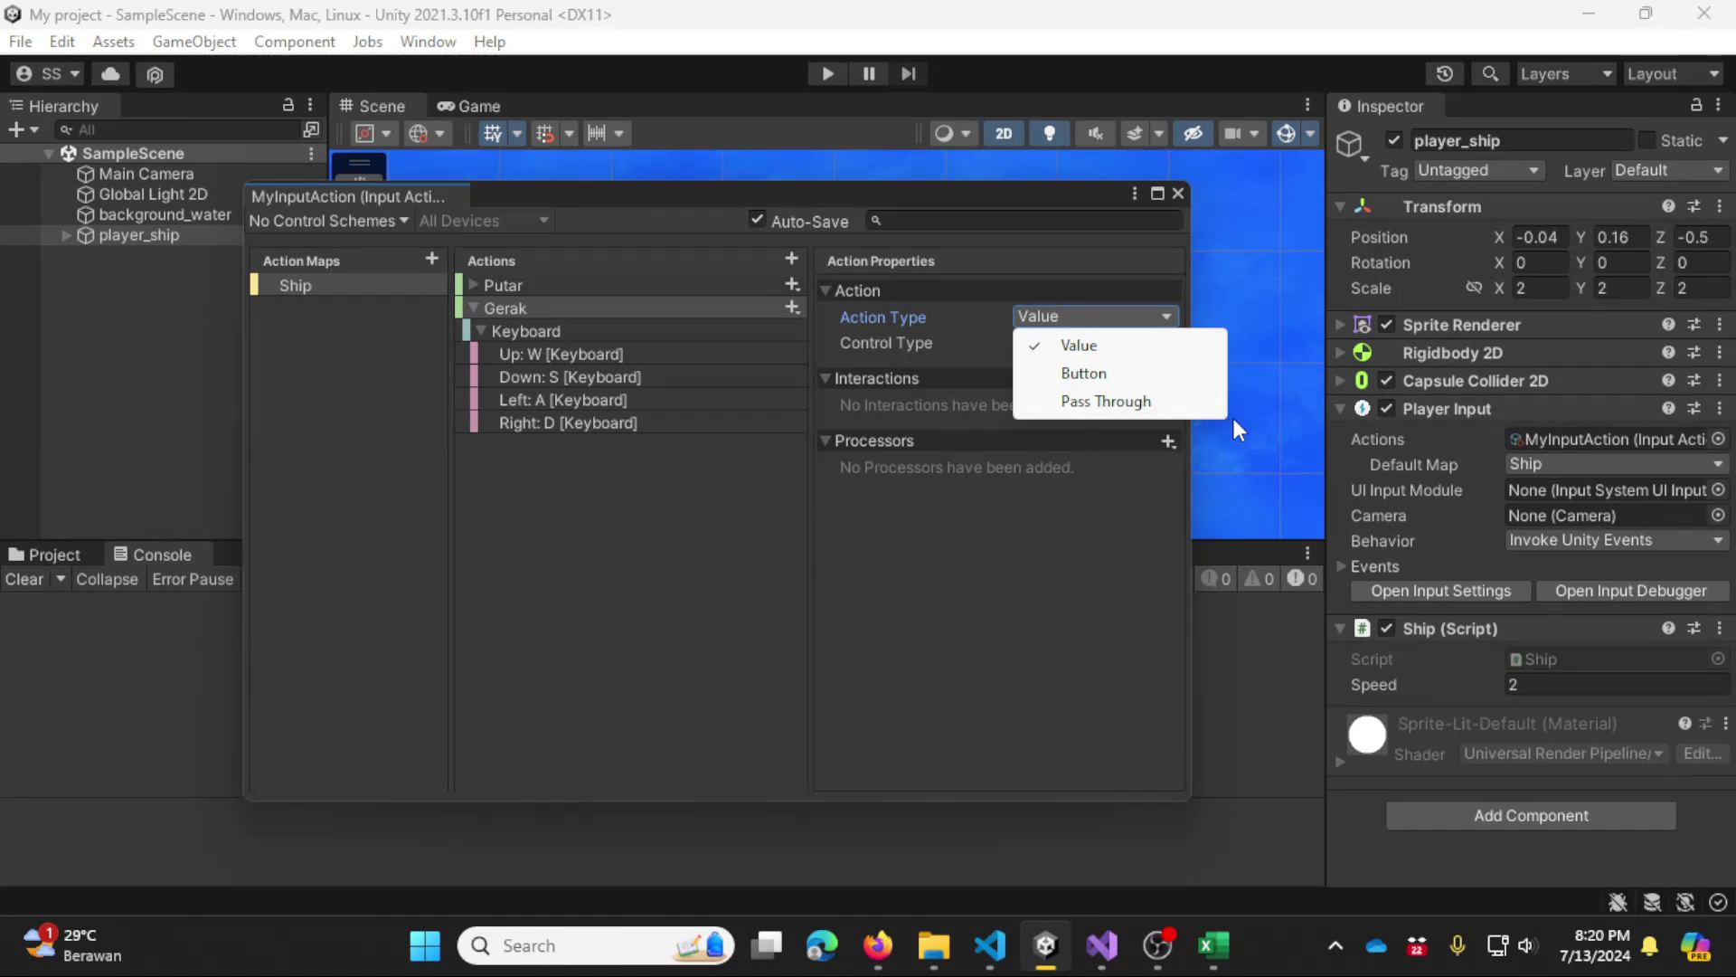
left_click(1116, 571)
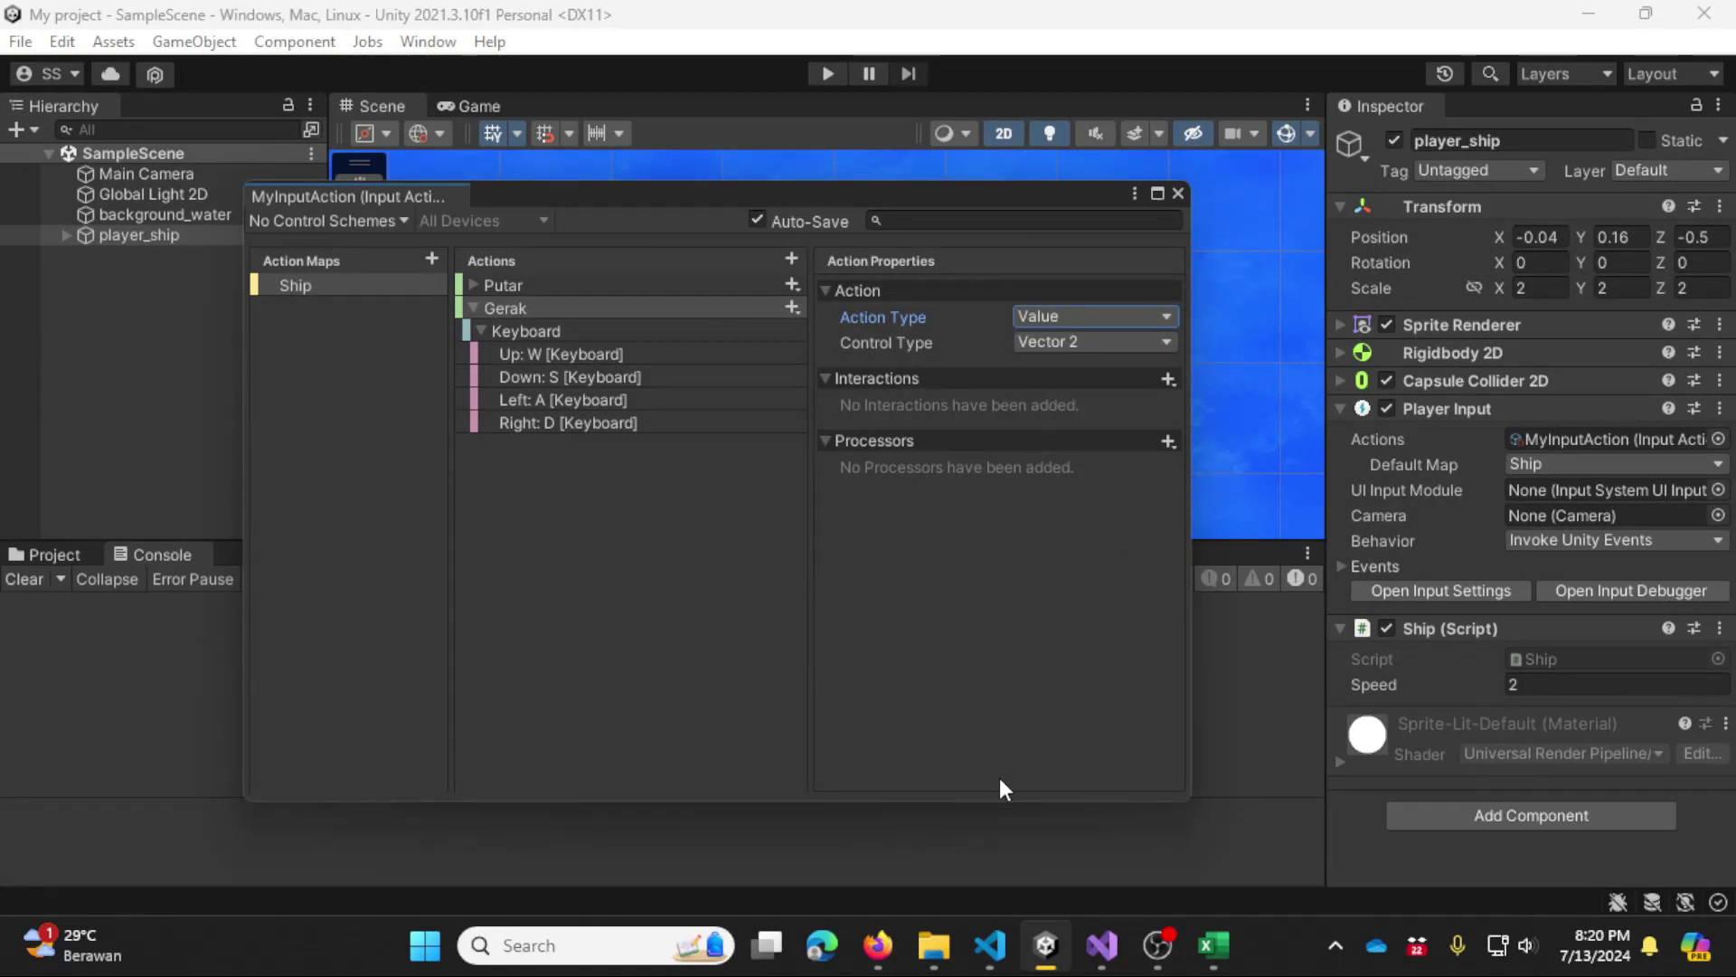
left_click(877, 945)
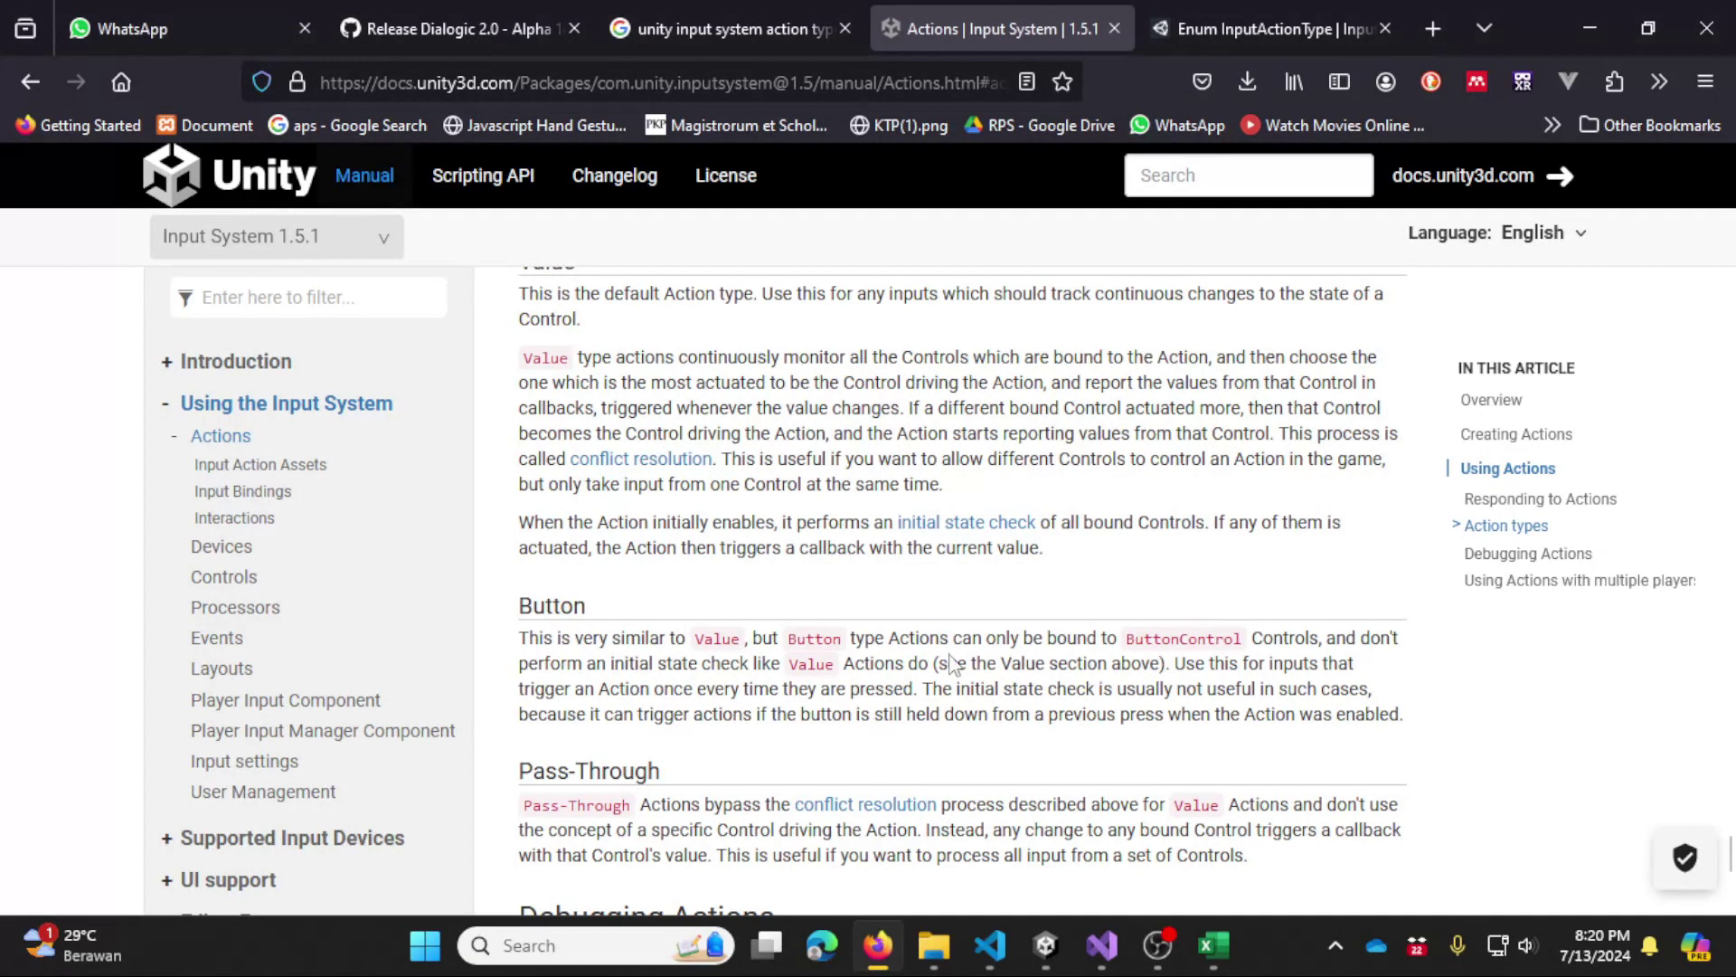
Step: Scroll to the Value action type section and read its explanation of the most actuated control
scroll(864, 606, "up", 2)
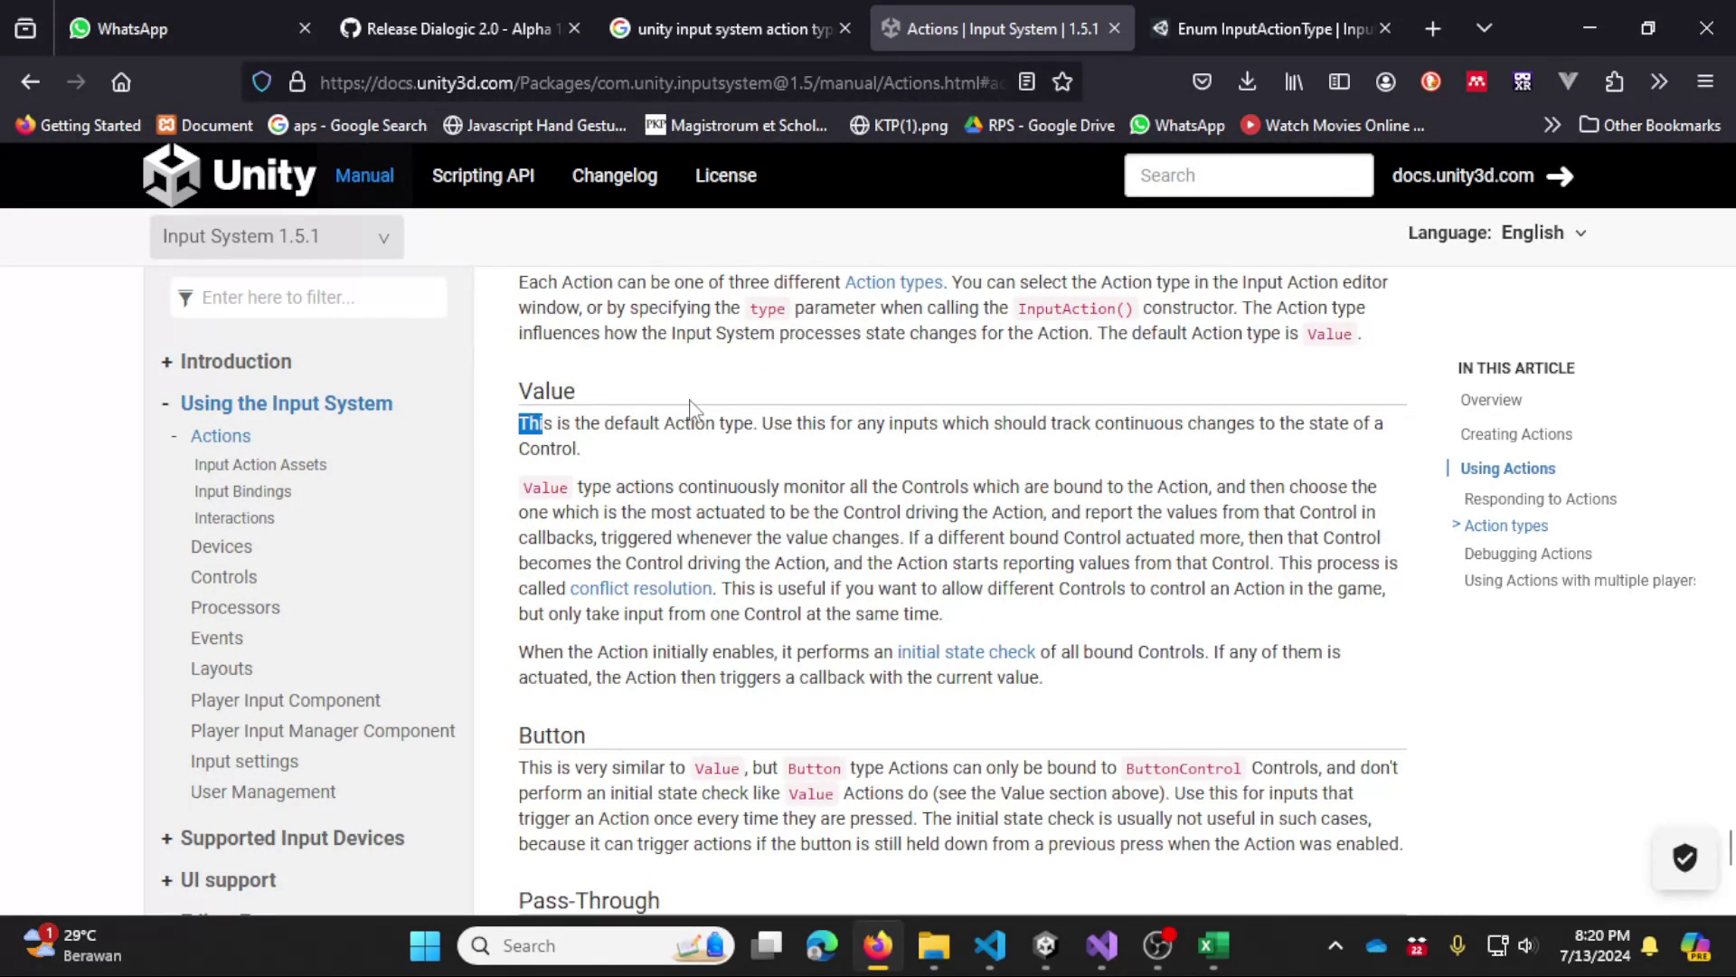
left_click_drag(691, 465, 1154, 699)
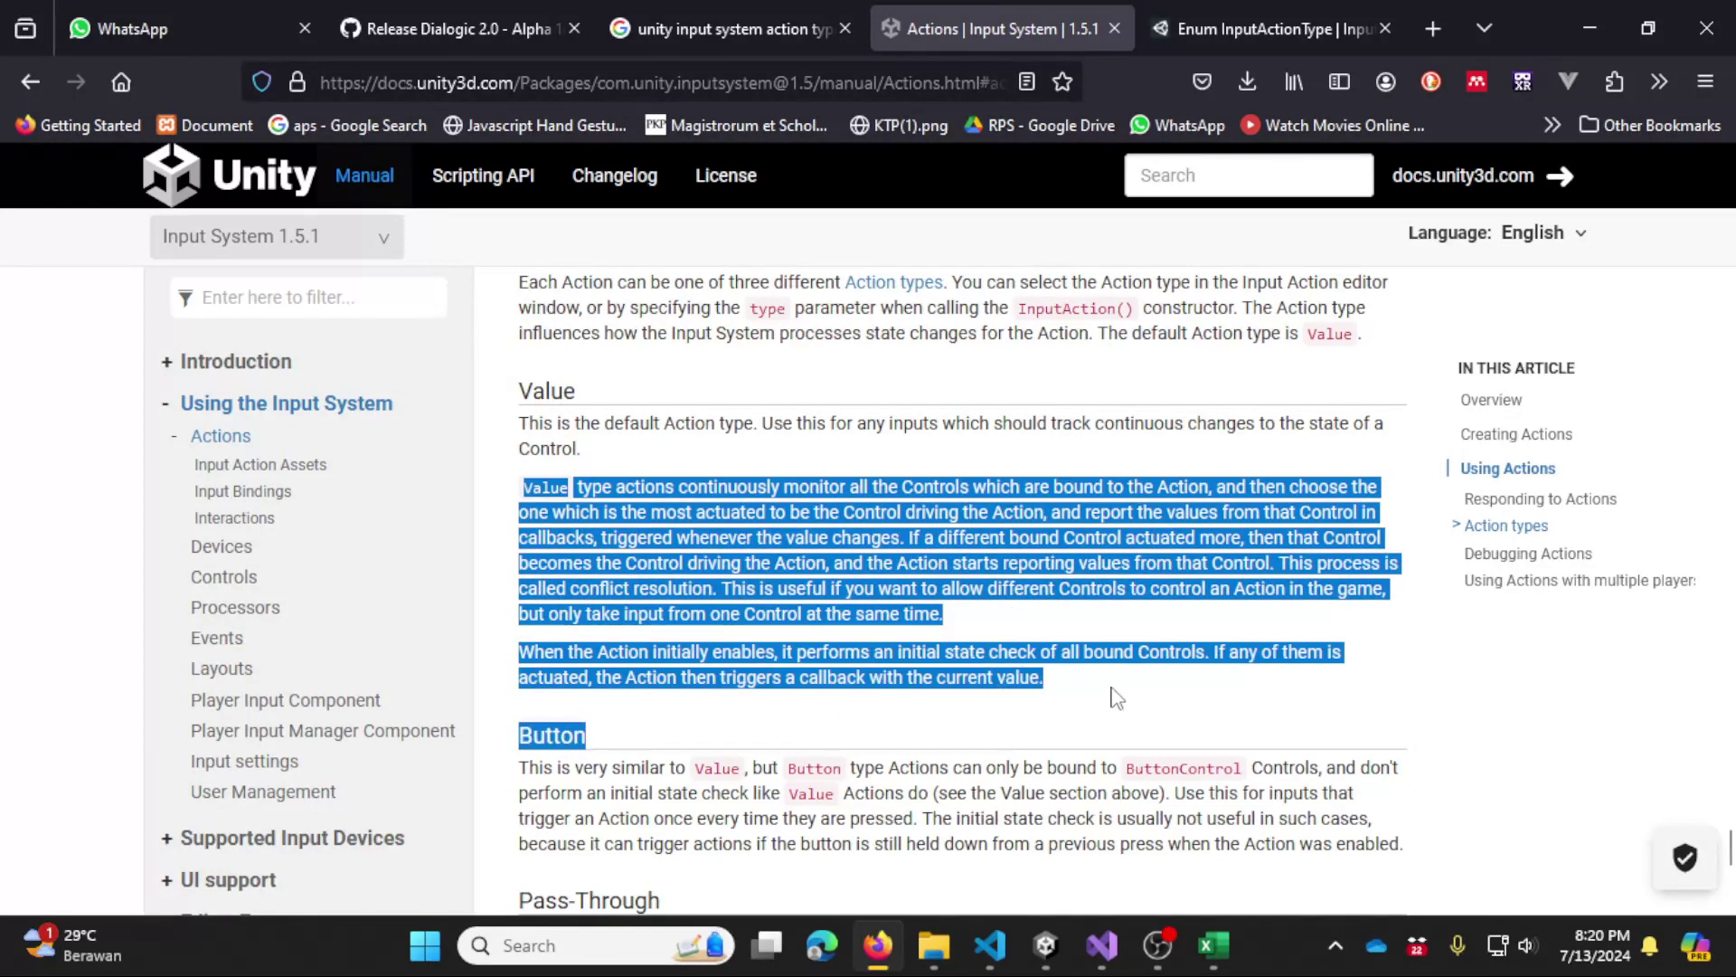
left_click(1154, 699)
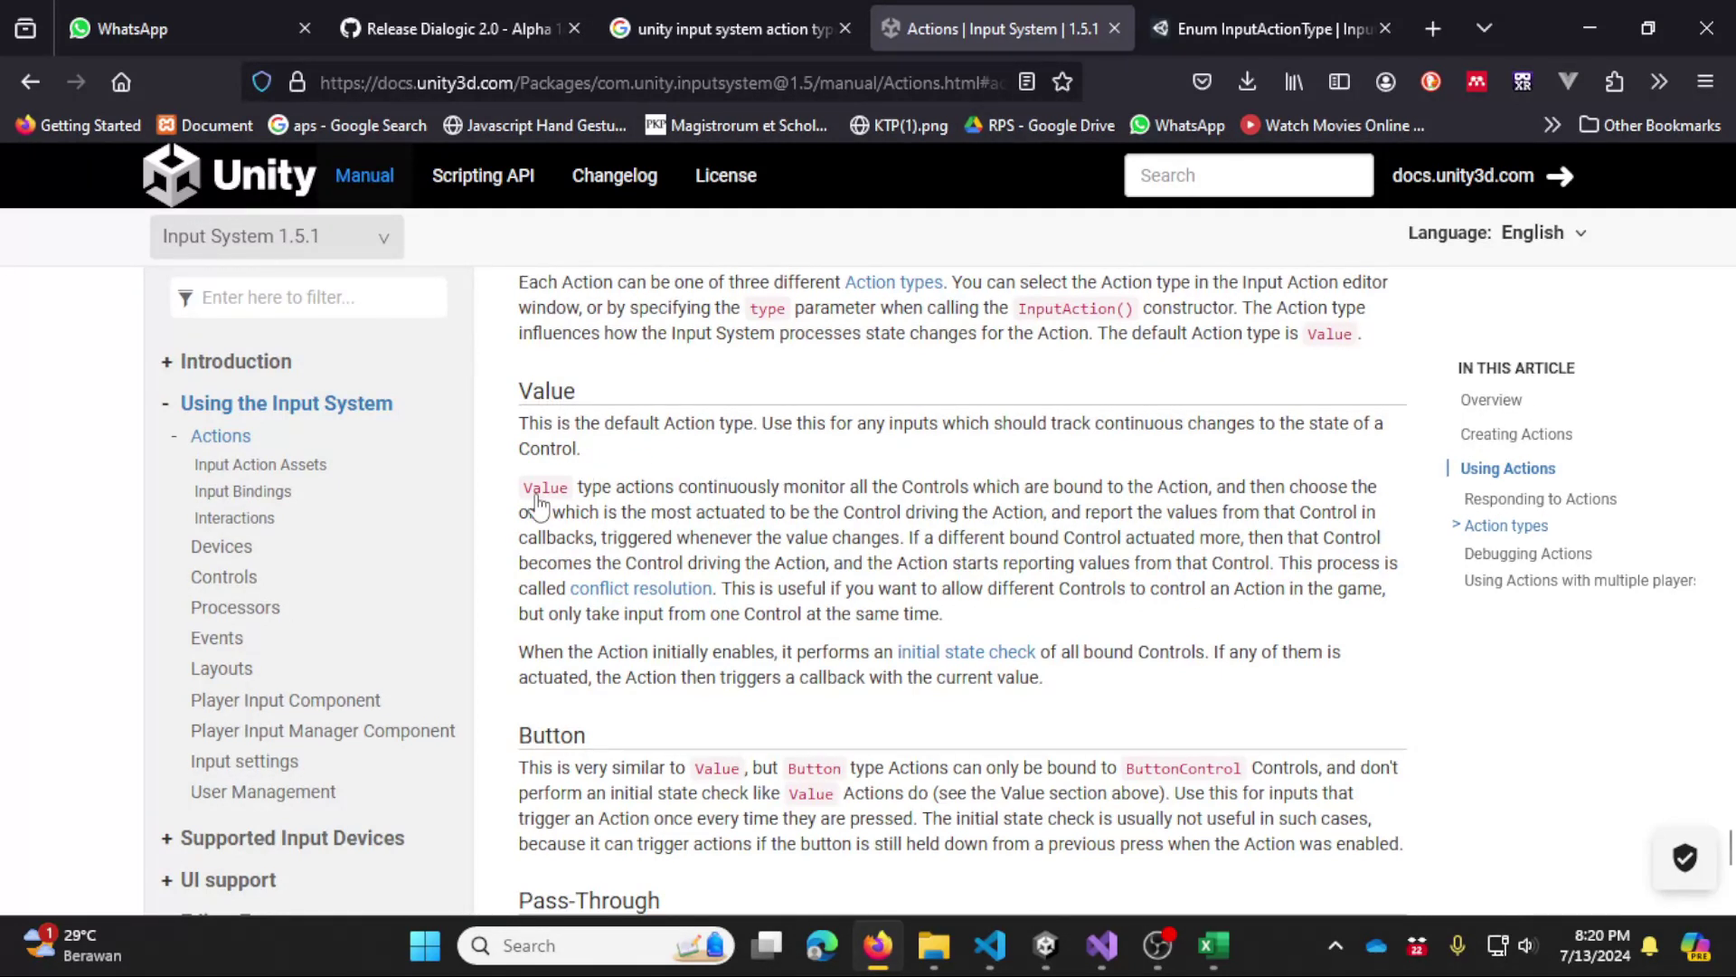
mouse_move(524, 488)
left_mouse_down()
mouse_move(874, 512)
mouse_move(1093, 489)
left_mouse_up()
left_click(1093, 488)
triple_click(1293, 486)
mouse_move(528, 512)
left_mouse_down()
mouse_move(1076, 513)
mouse_move(1038, 514)
left_mouse_up()
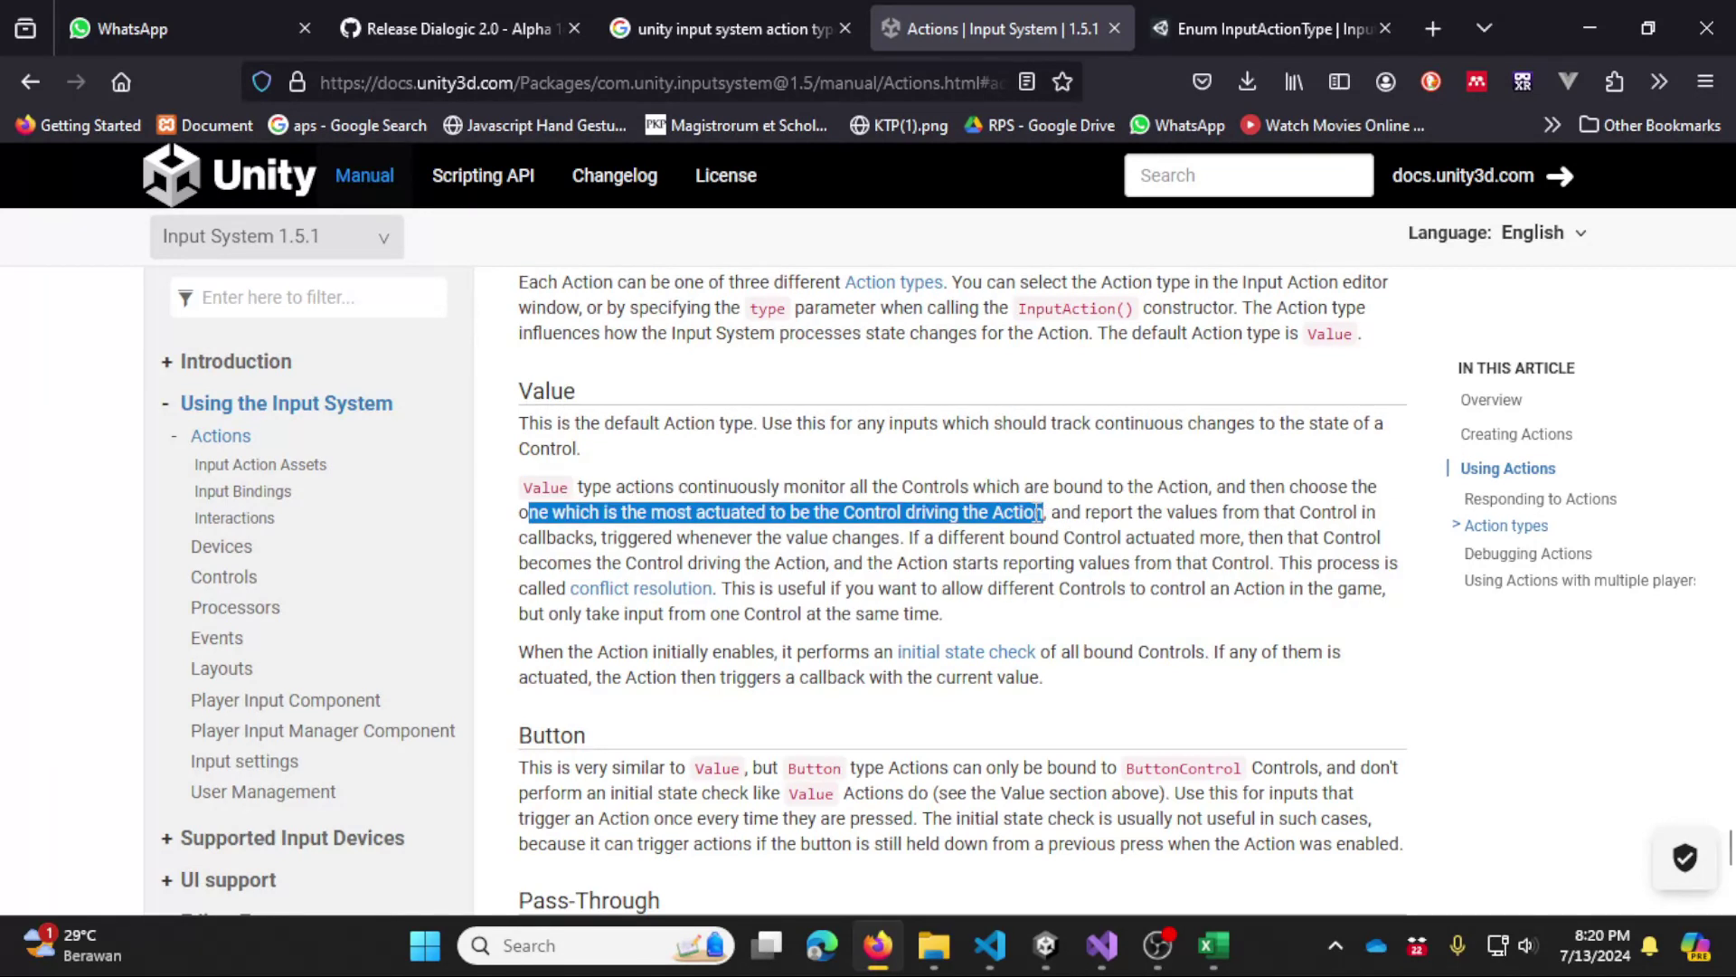
double_click(1038, 512)
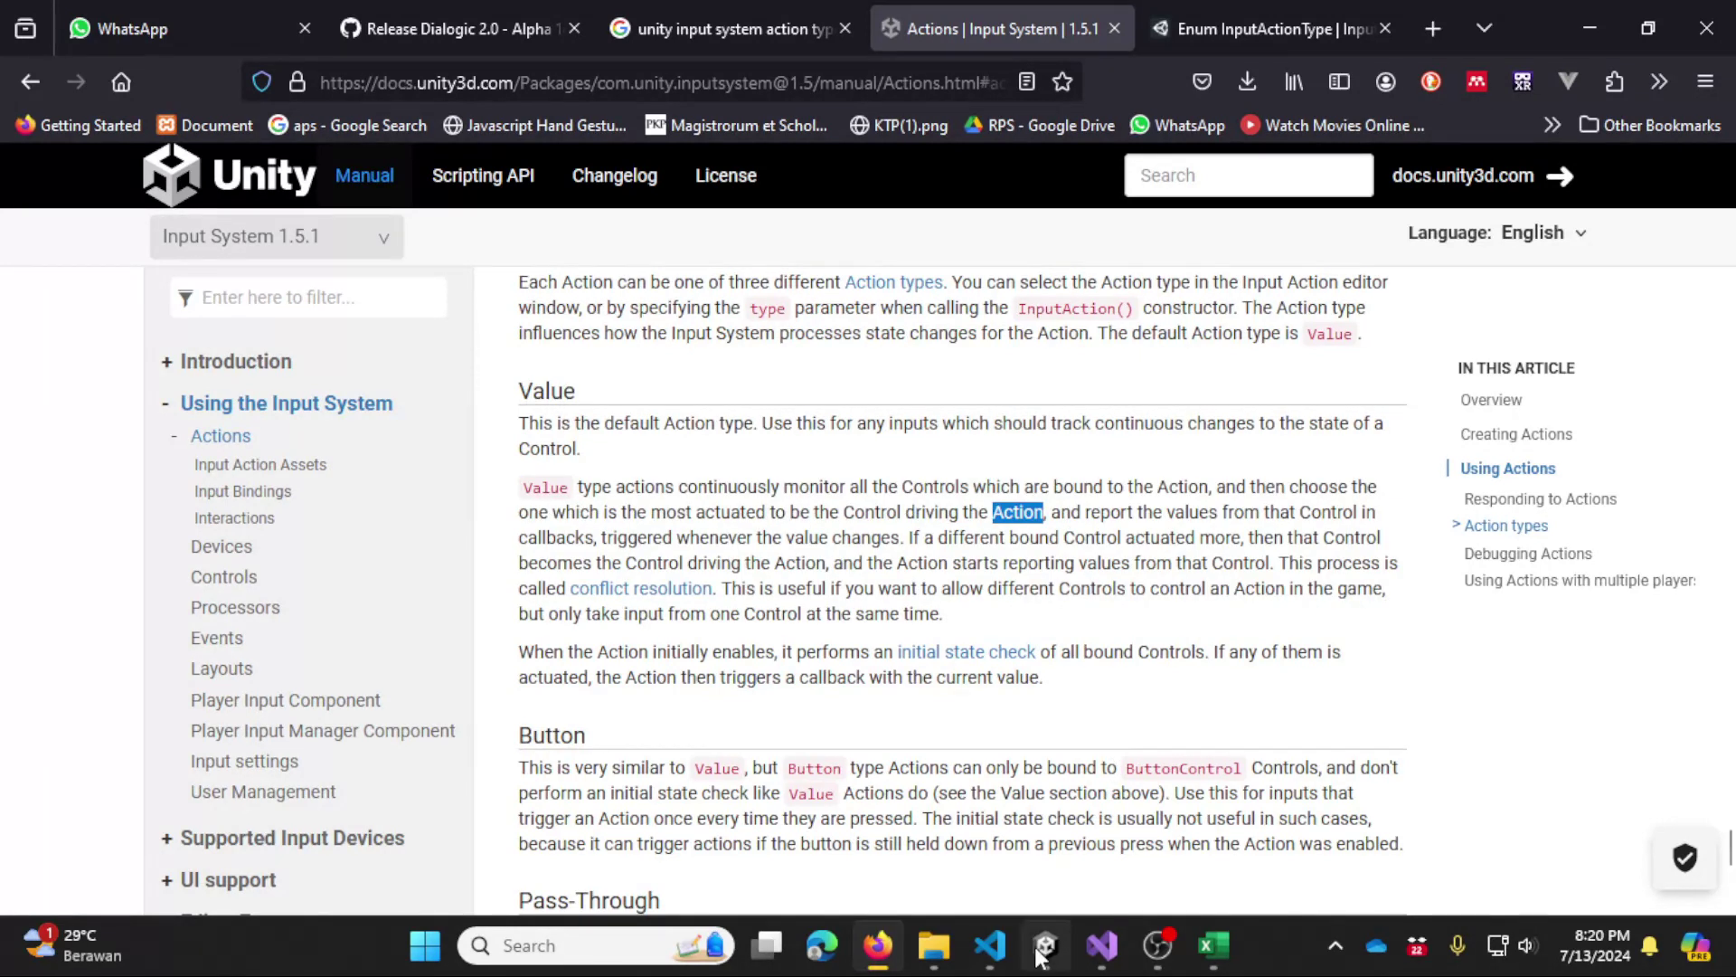
Step: Return to Unity's MyInputAction editor and select Gerak's Keyboard composite binding
mouse_move(1044, 949)
left_click(1047, 884)
left_click(541, 327)
Step: Compare the Keyboard composite's 2D Vector settings with Gerak's Value/Vector 2 setup, then return to the docs
left_click(545, 307)
left_click(542, 325)
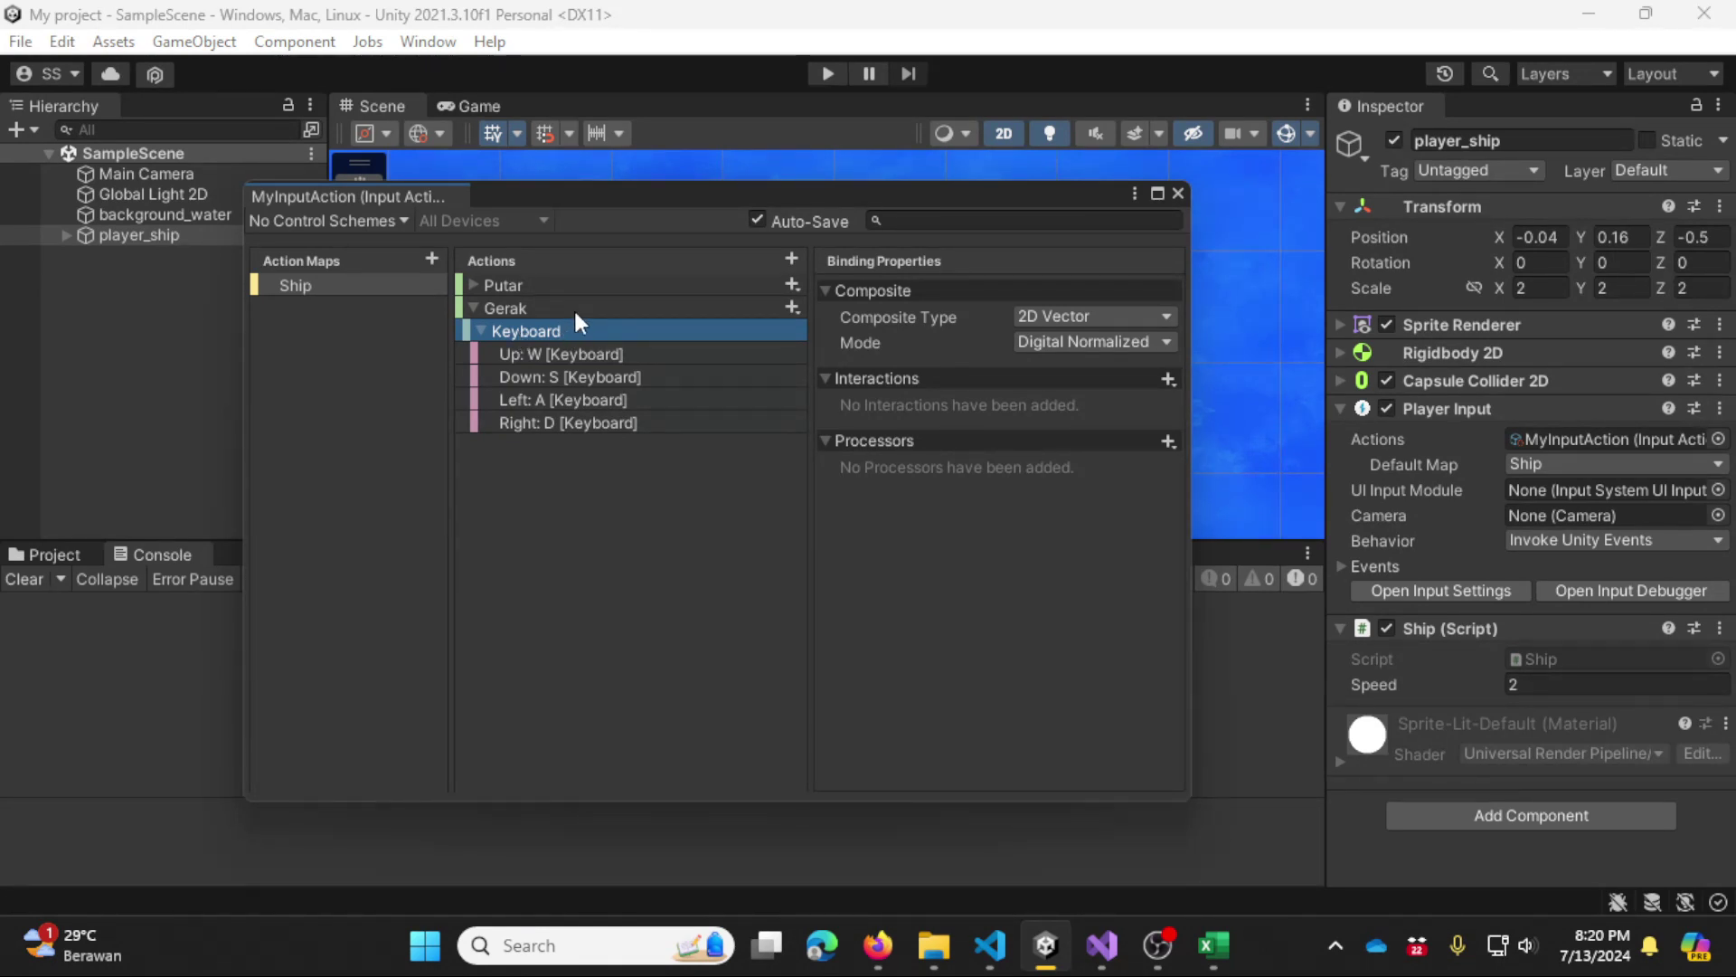
left_click(573, 307)
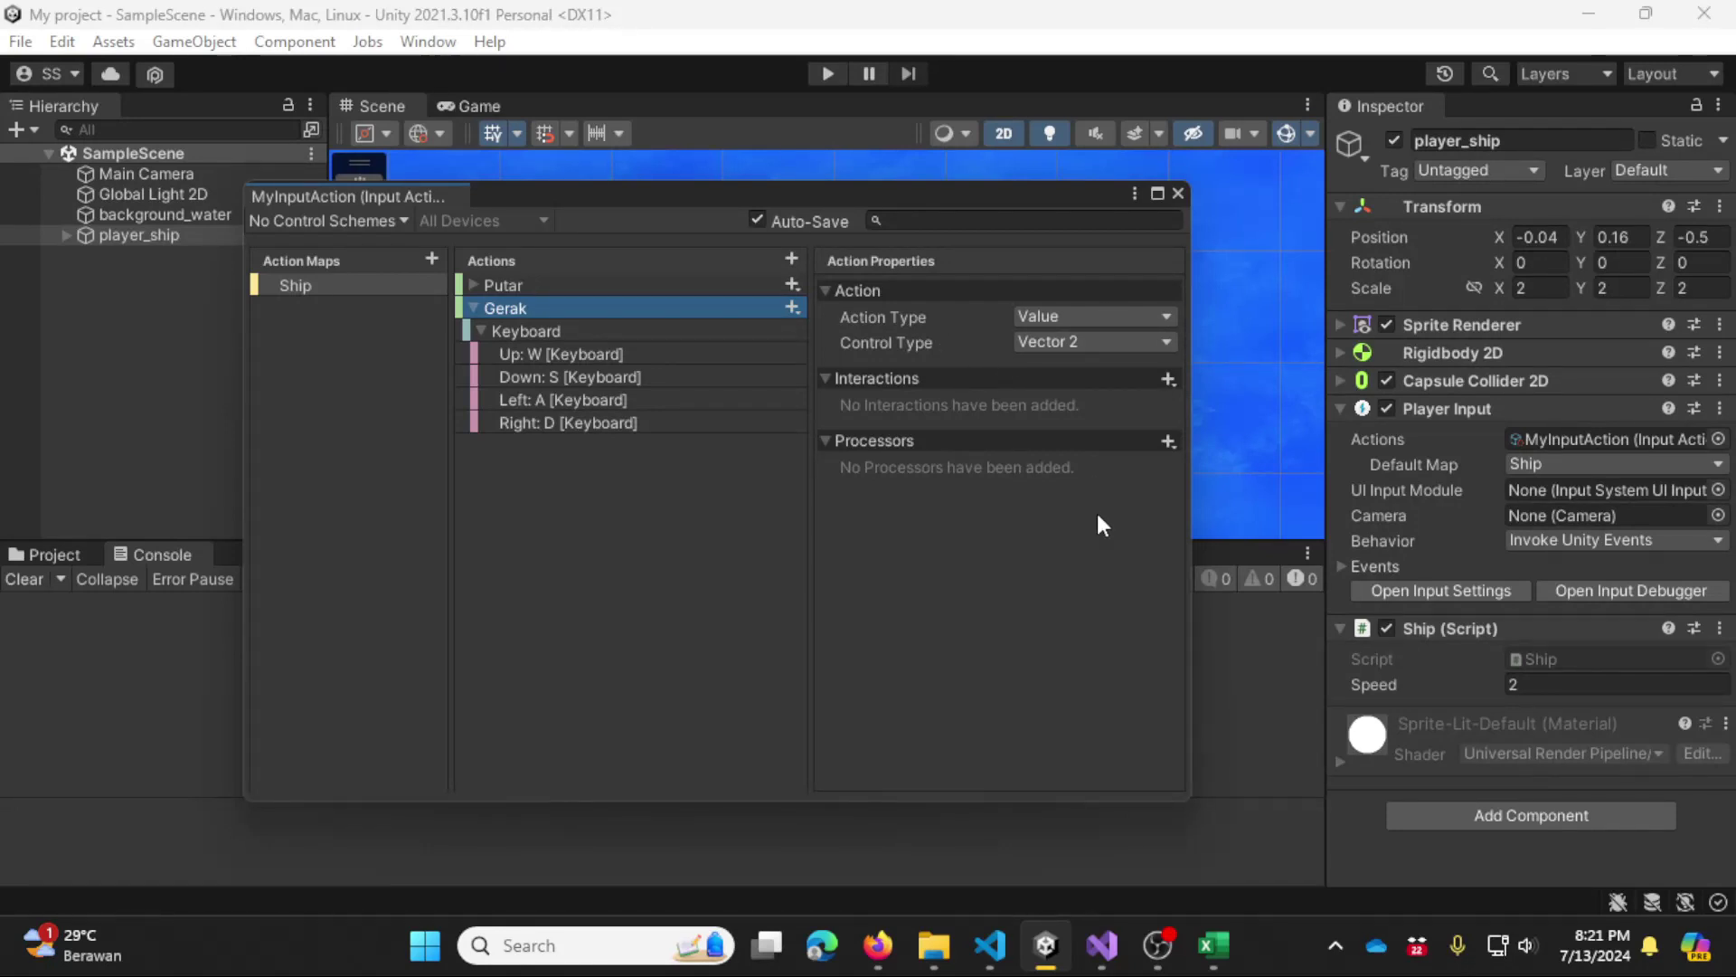
key("alt+Tab")
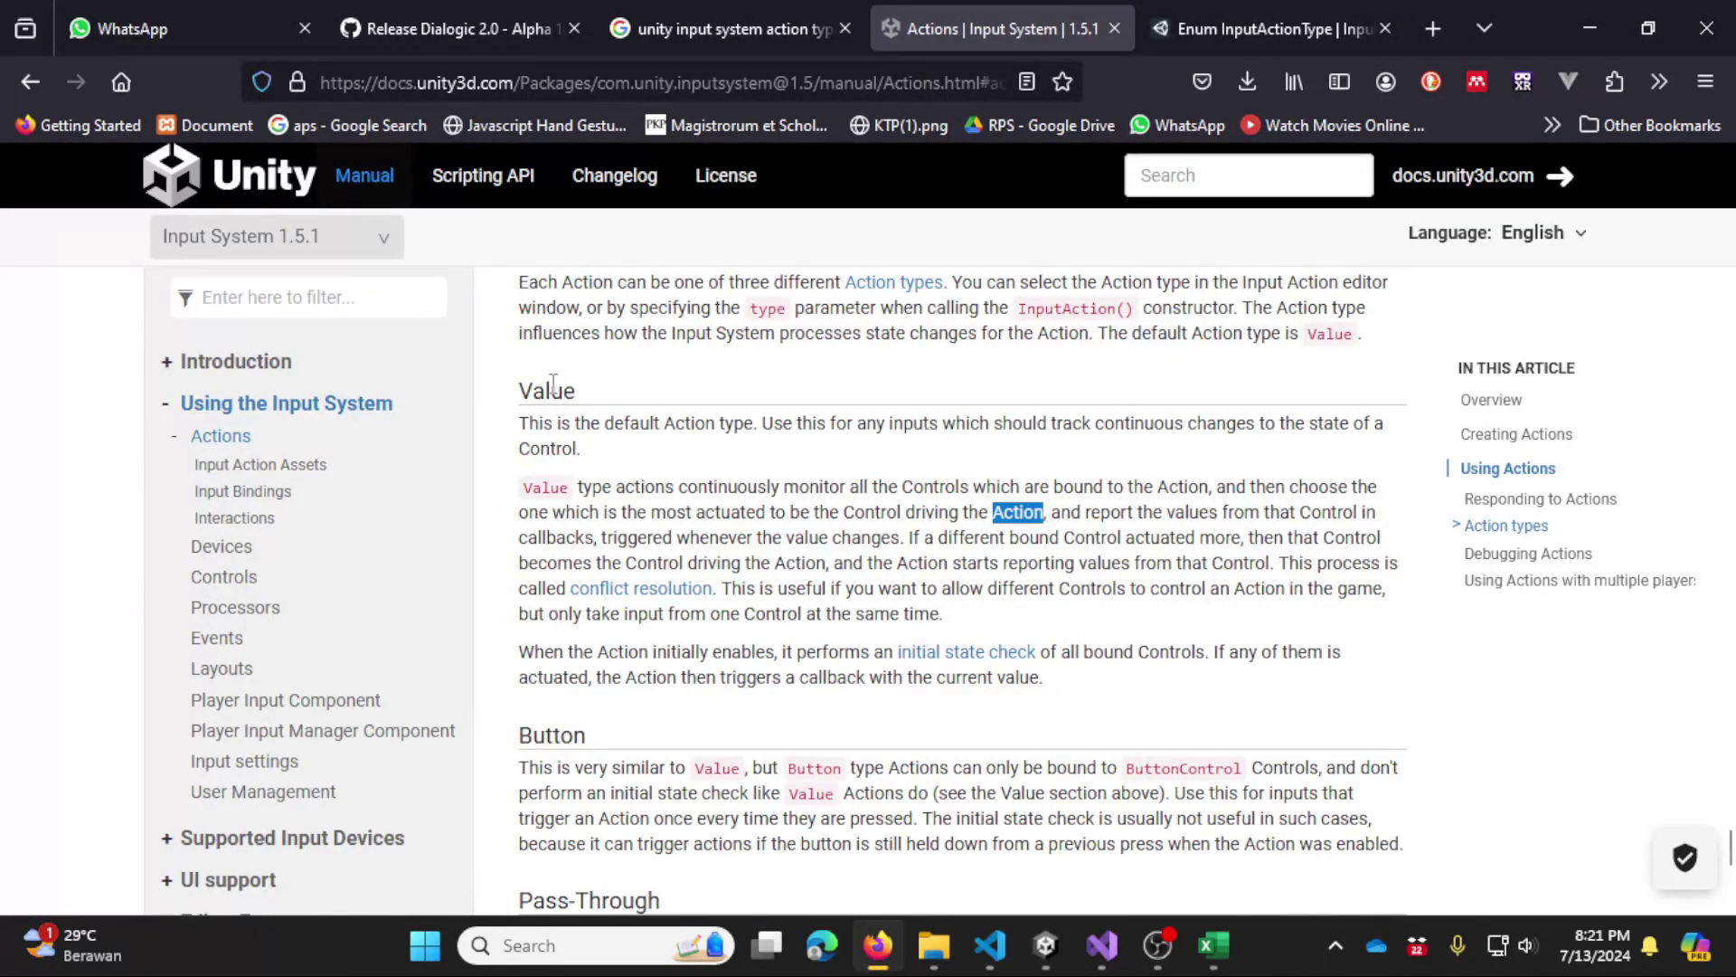
double_click(552, 387)
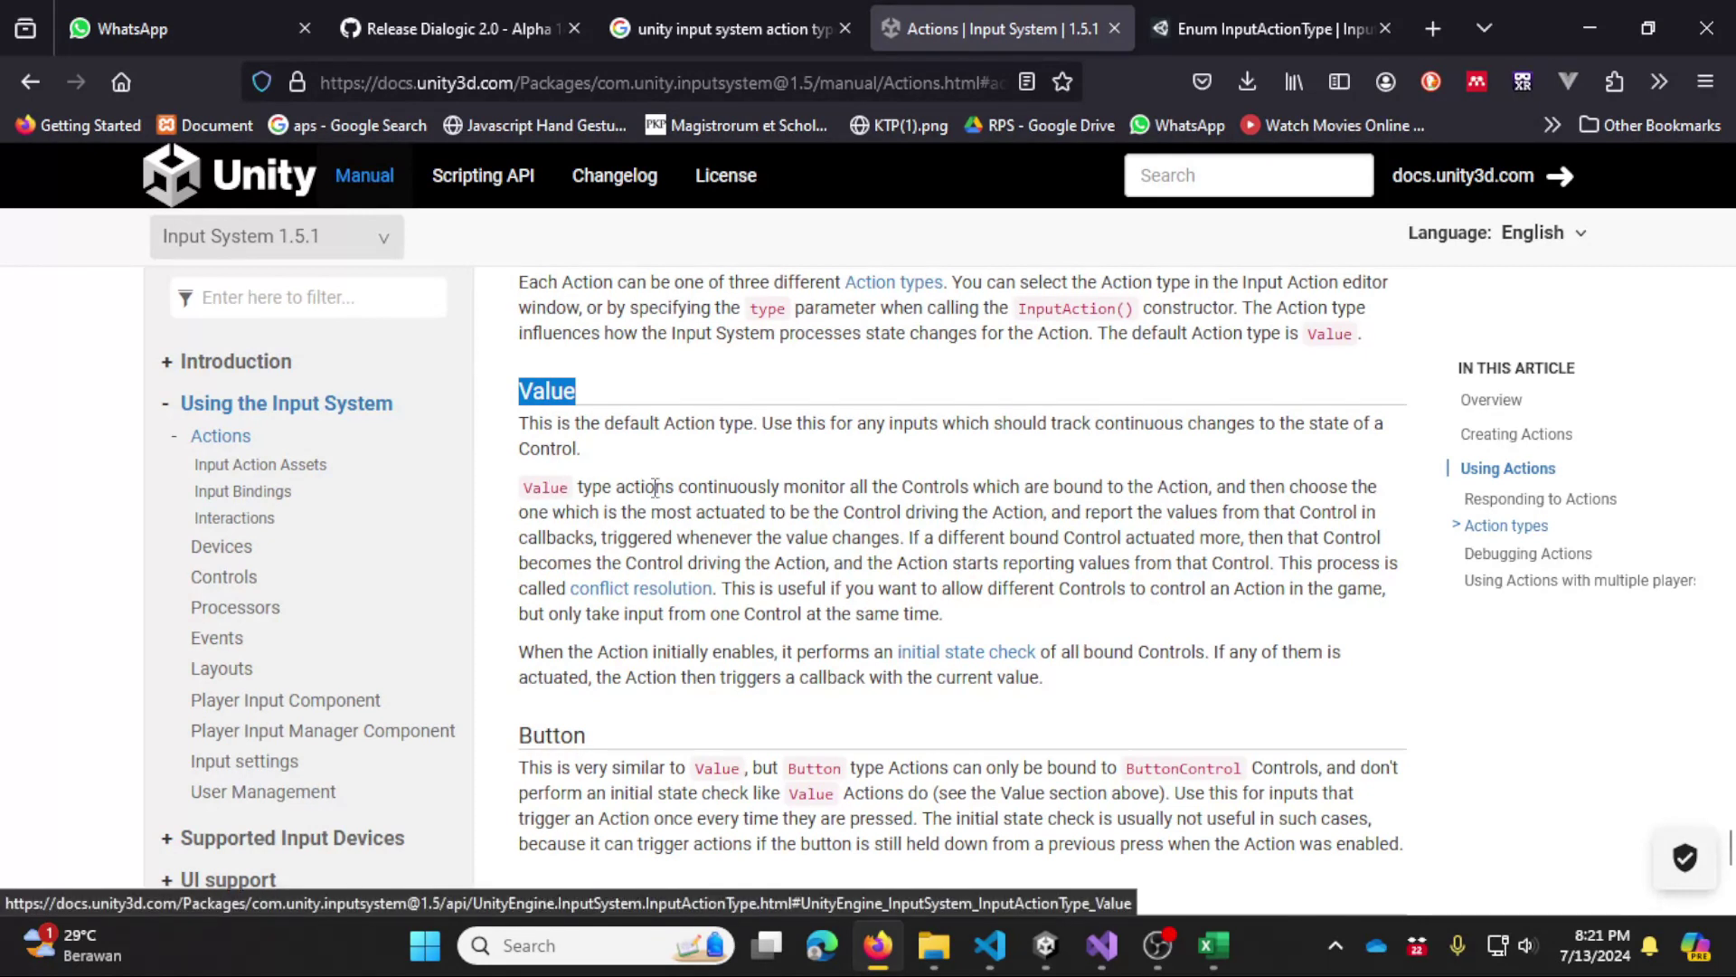
left_click(1047, 514)
double_click(845, 512)
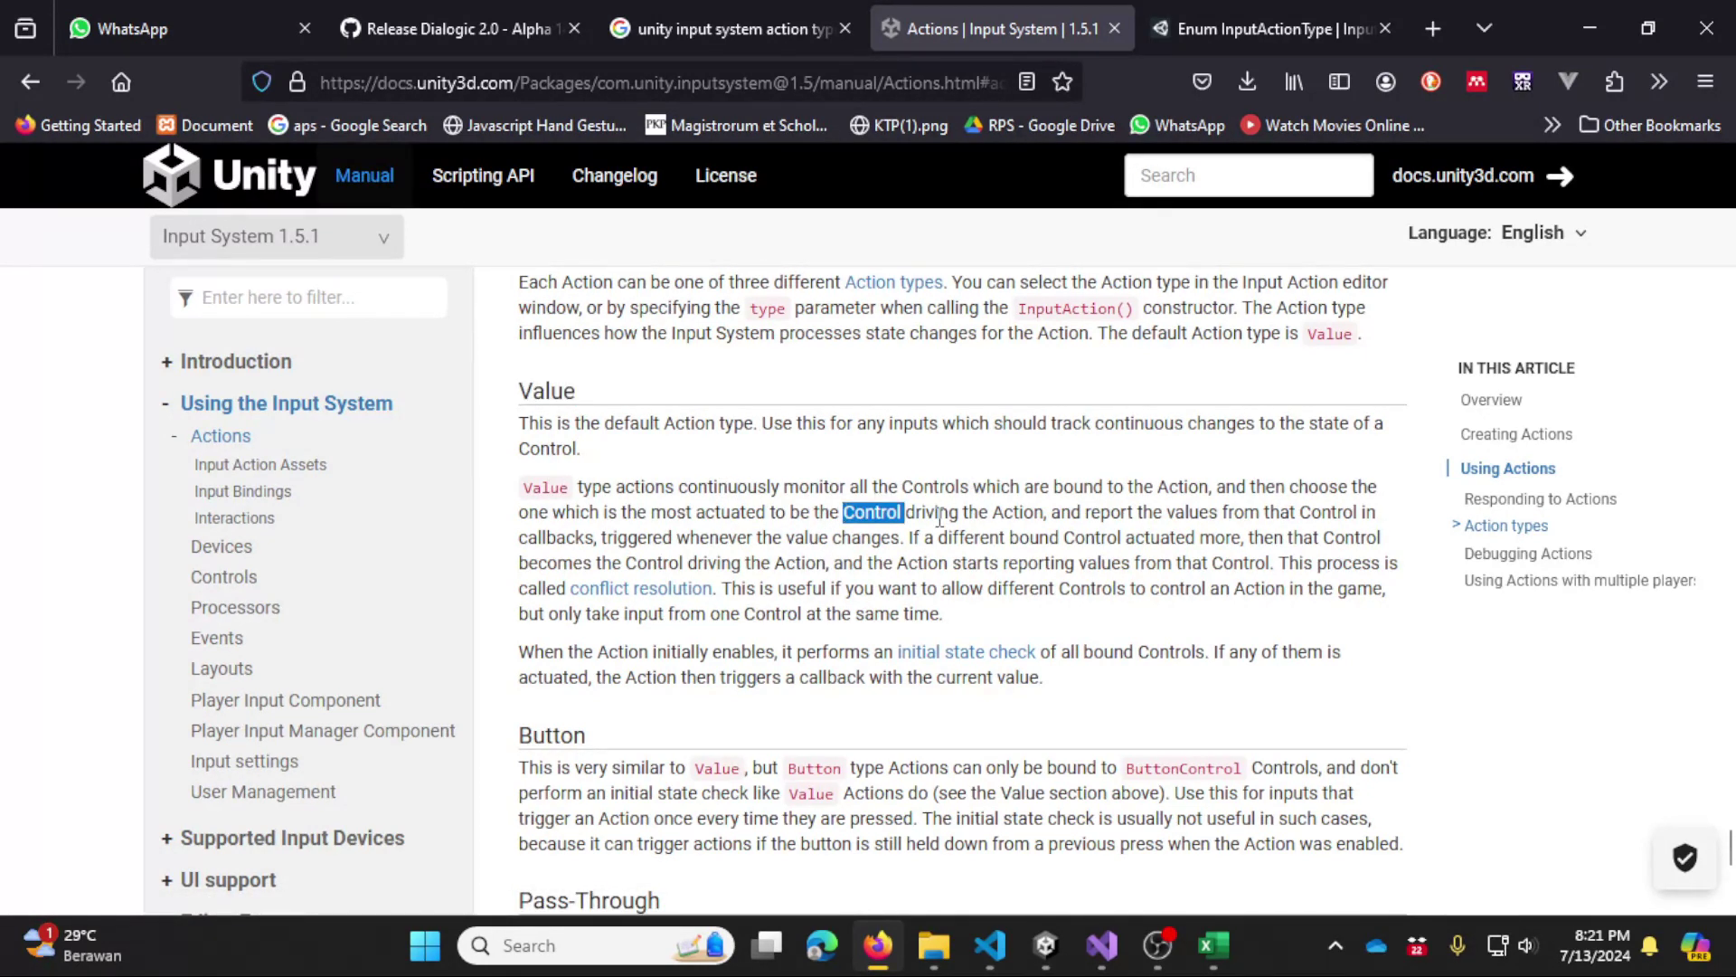
double_click(1102, 513)
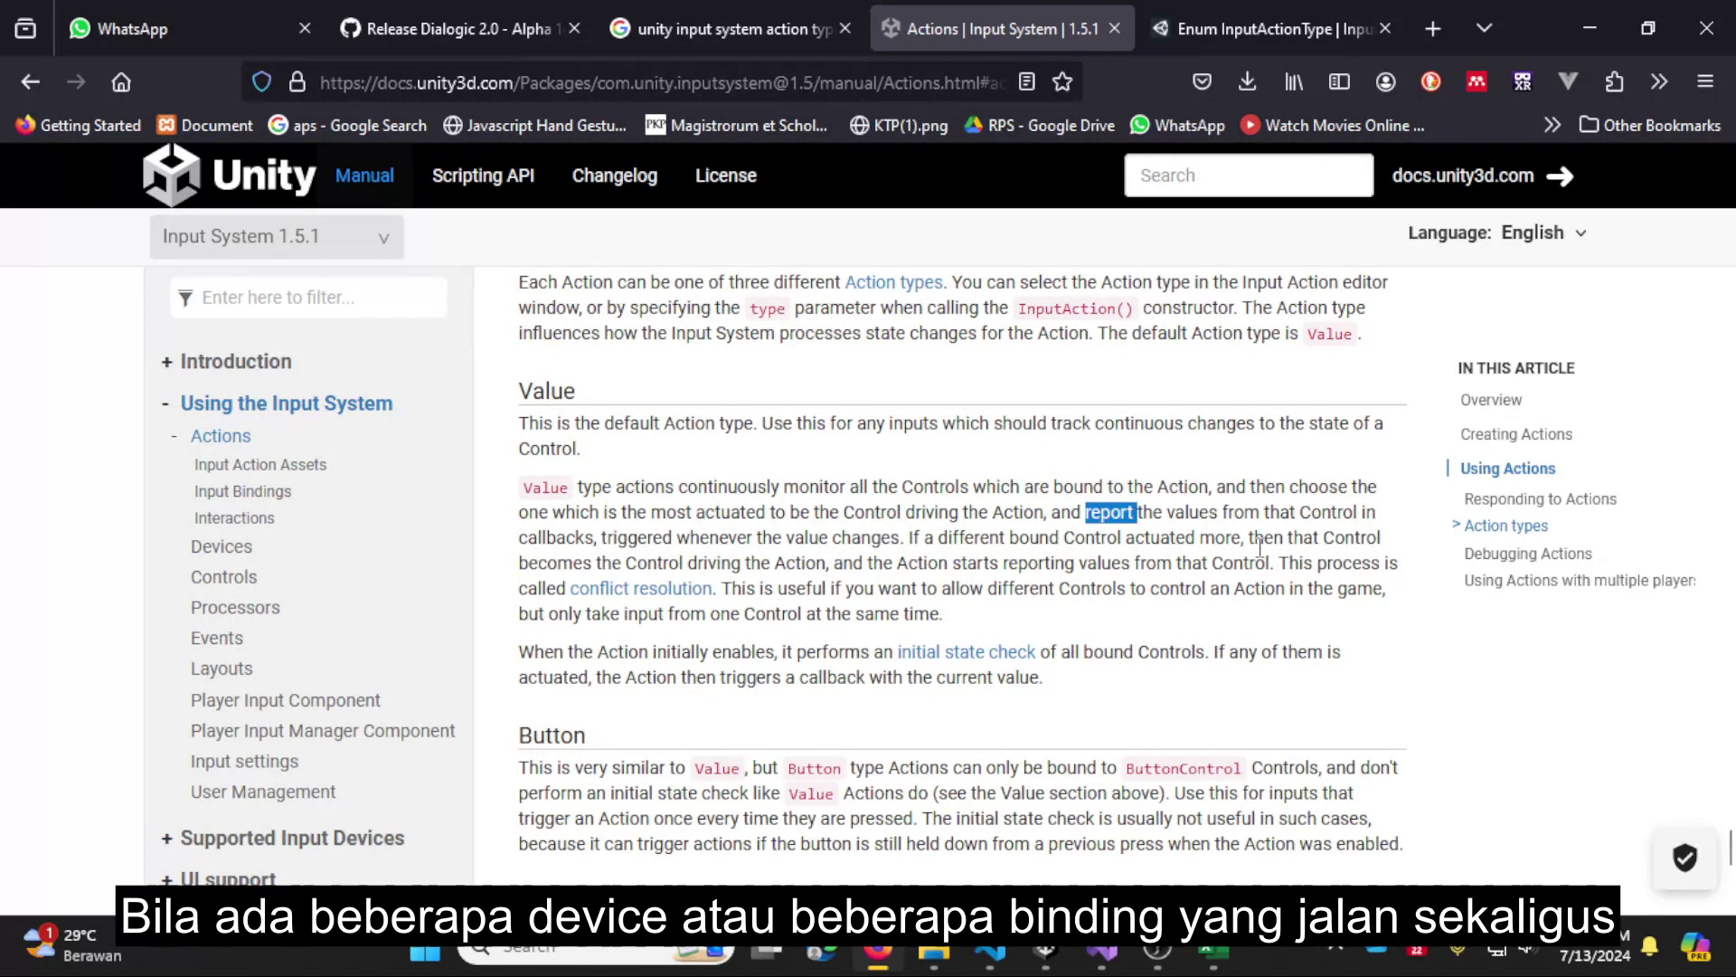
left_click_drag(914, 537, 1165, 540)
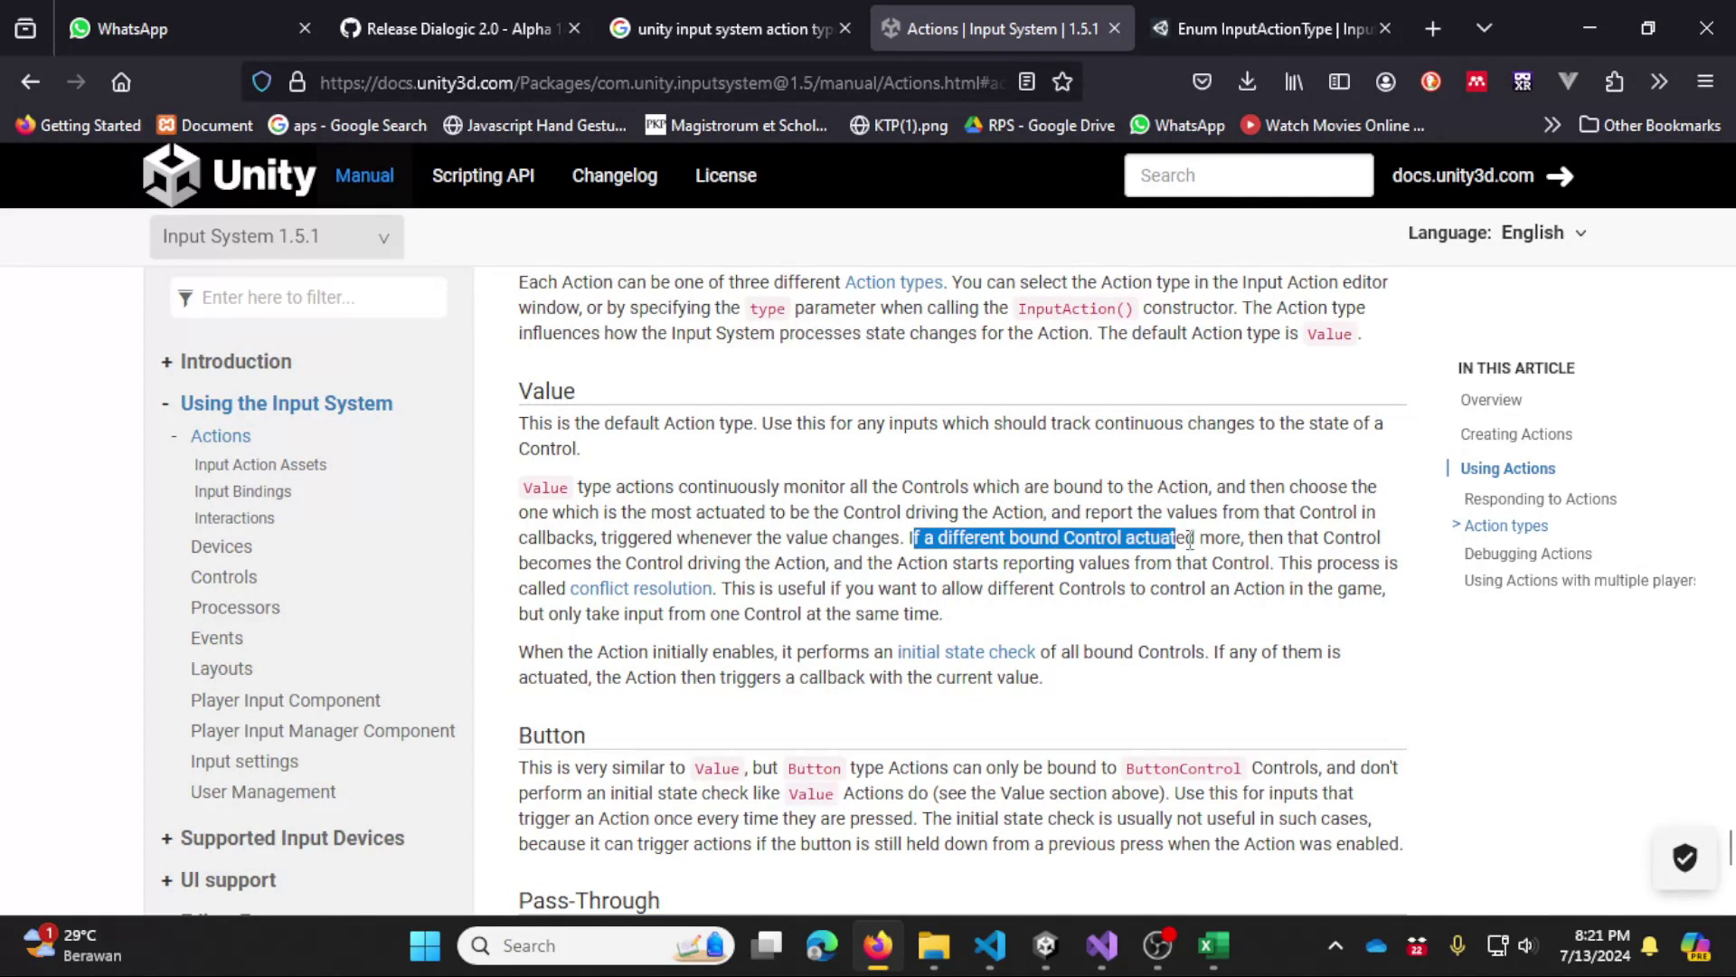
left_click_drag(1166, 540, 1247, 540)
double_click(1250, 564)
left_click(1330, 540)
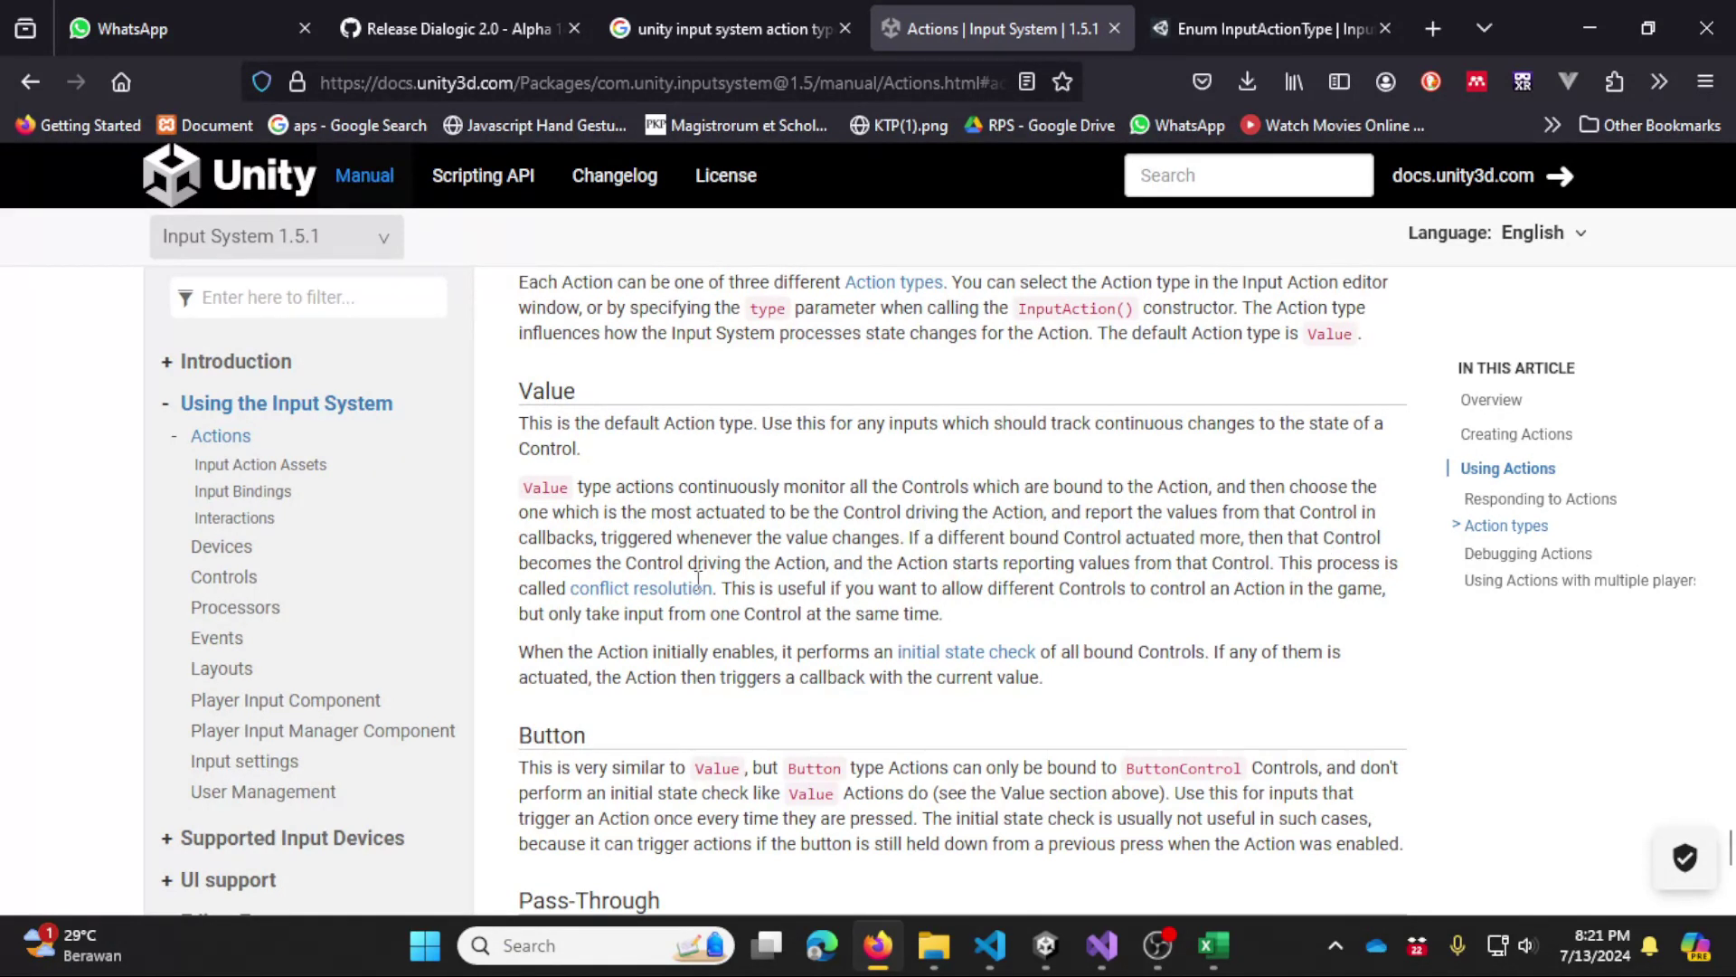
left_click_drag(719, 594, 555, 589)
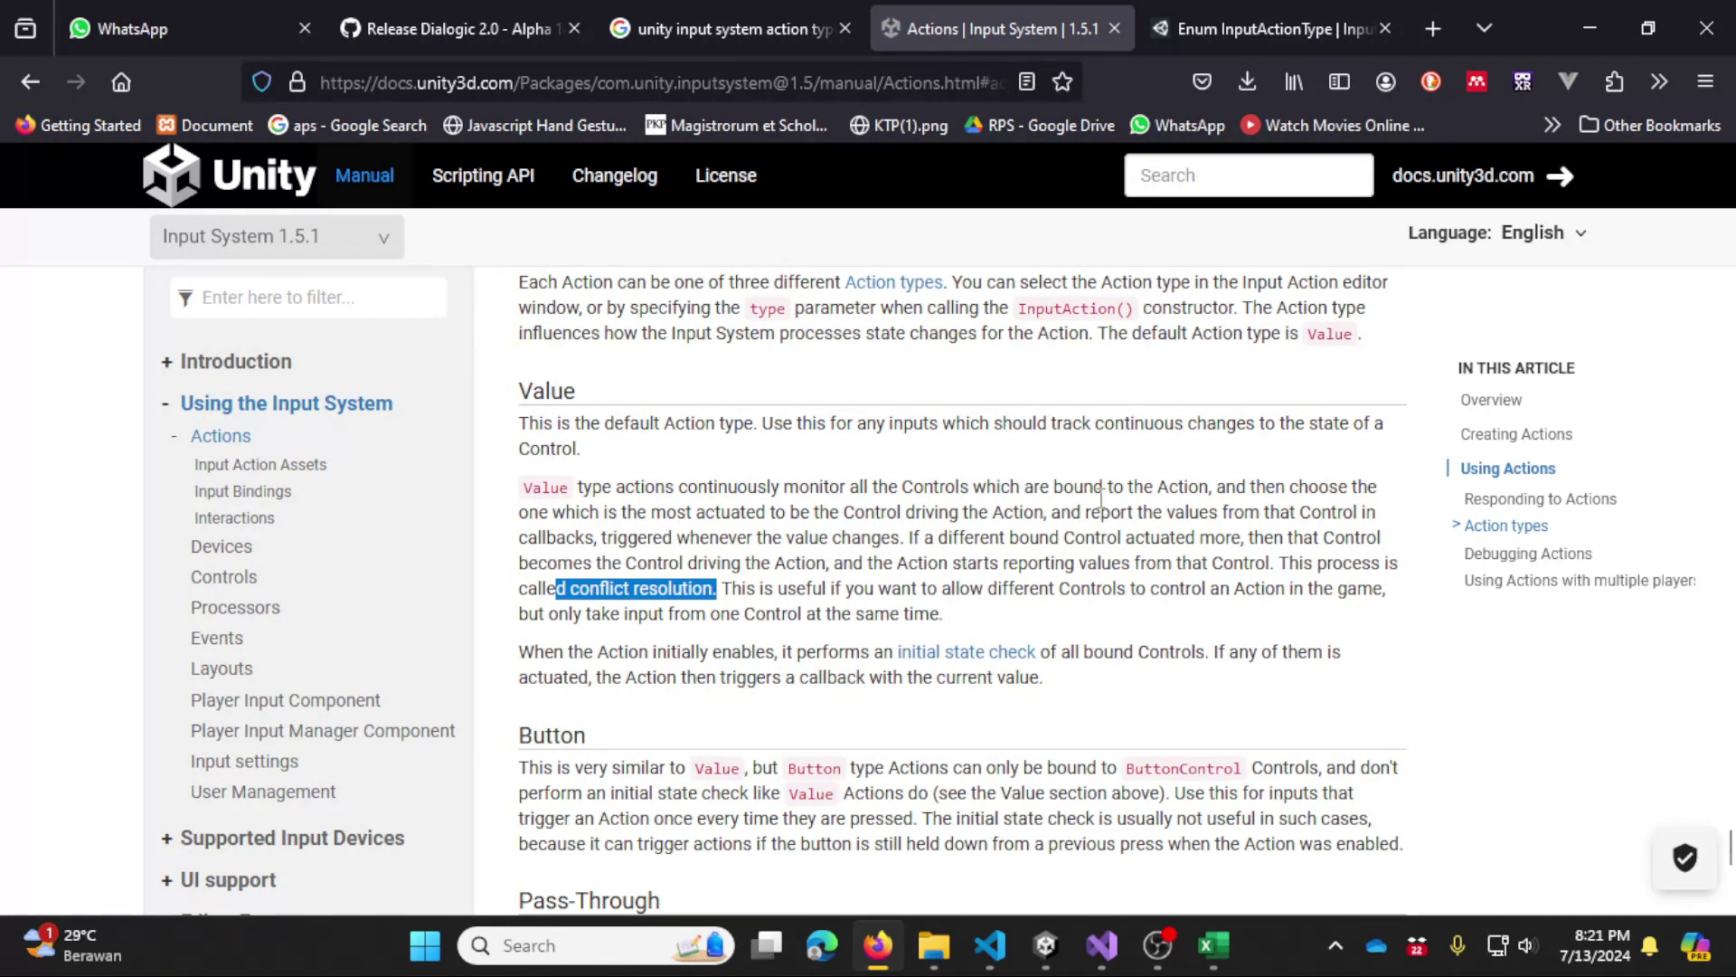
double_click(562, 388)
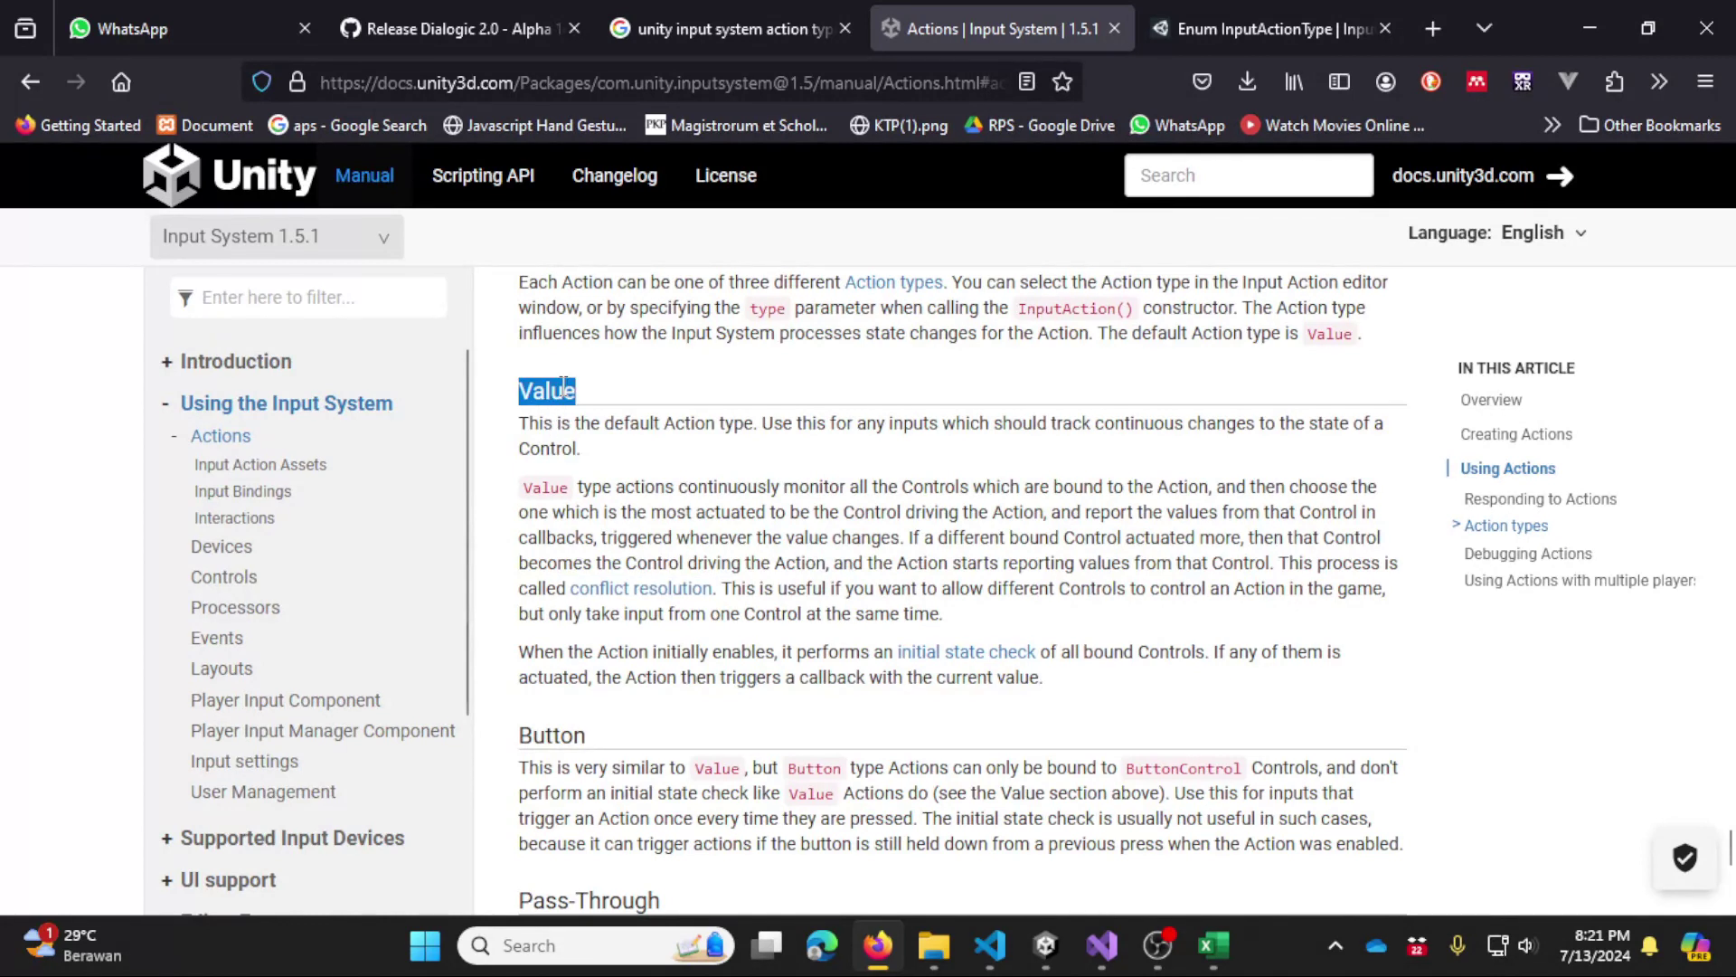
left_click(1202, 599)
left_click_drag(518, 391, 659, 389)
left_click(871, 477)
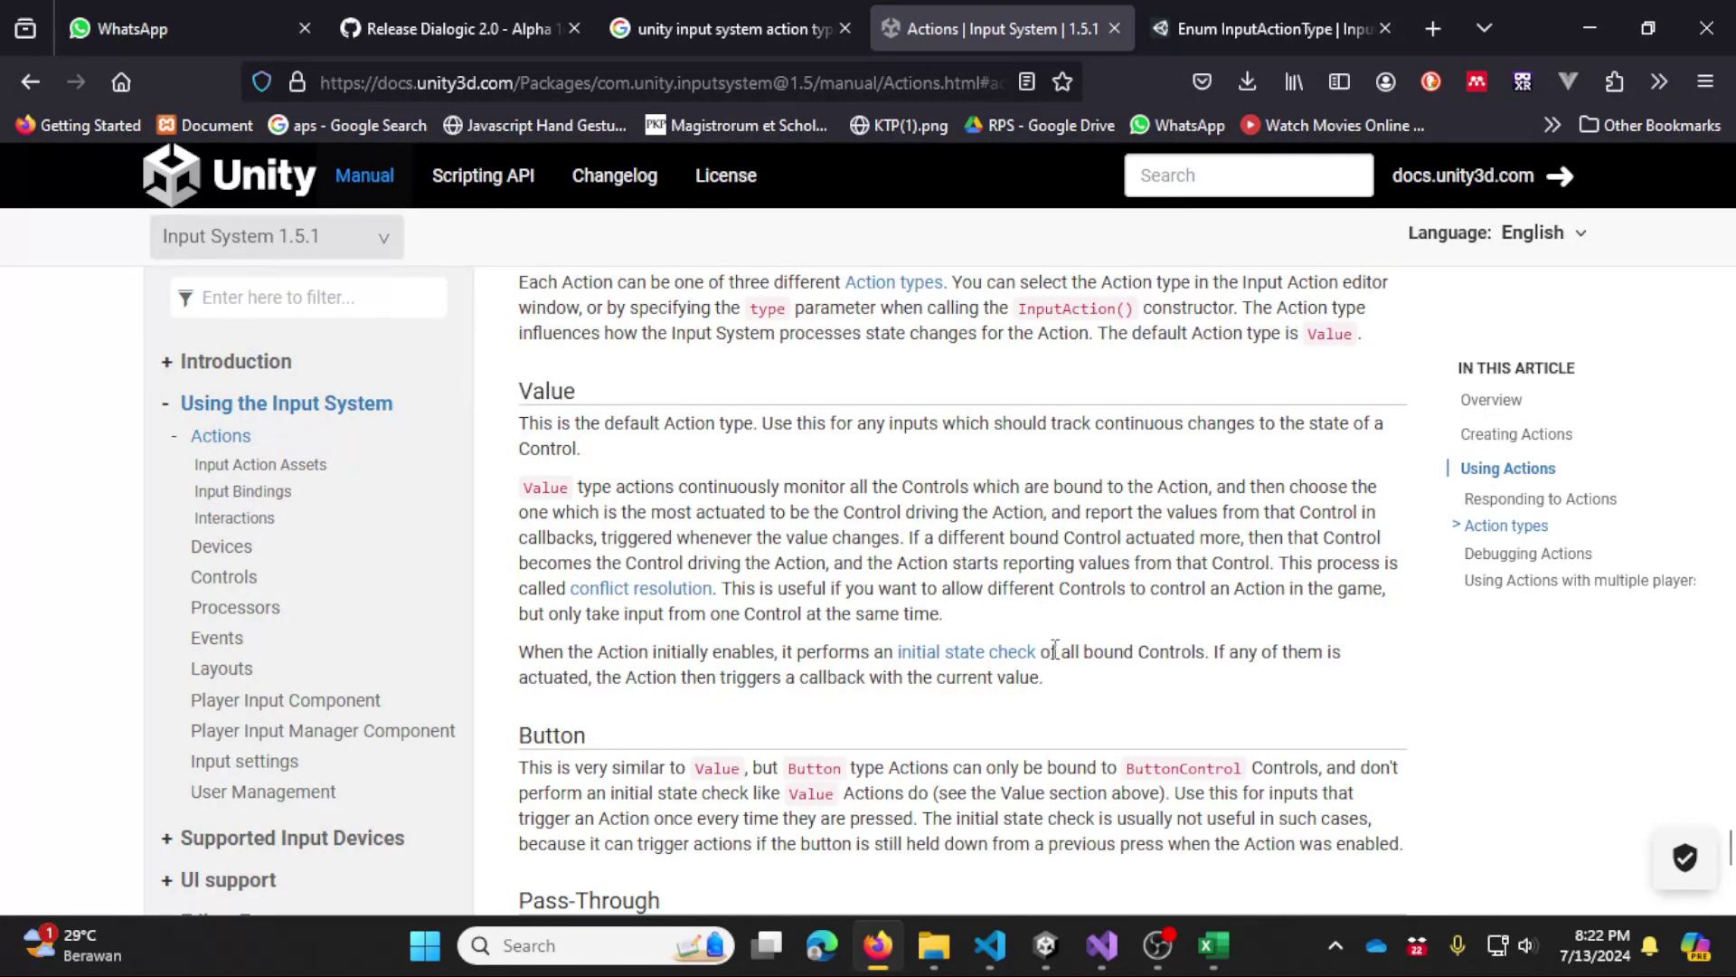
left_click_drag(1054, 651, 579, 734)
left_click(1157, 708)
mouse_move(1053, 689)
left_mouse_down()
mouse_move(605, 481)
mouse_move(660, 900)
left_mouse_up()
Step: Reopen MyInputAction and expand Gerak and its Keyboard composite to show W/S/A/D
left_click(602, 438)
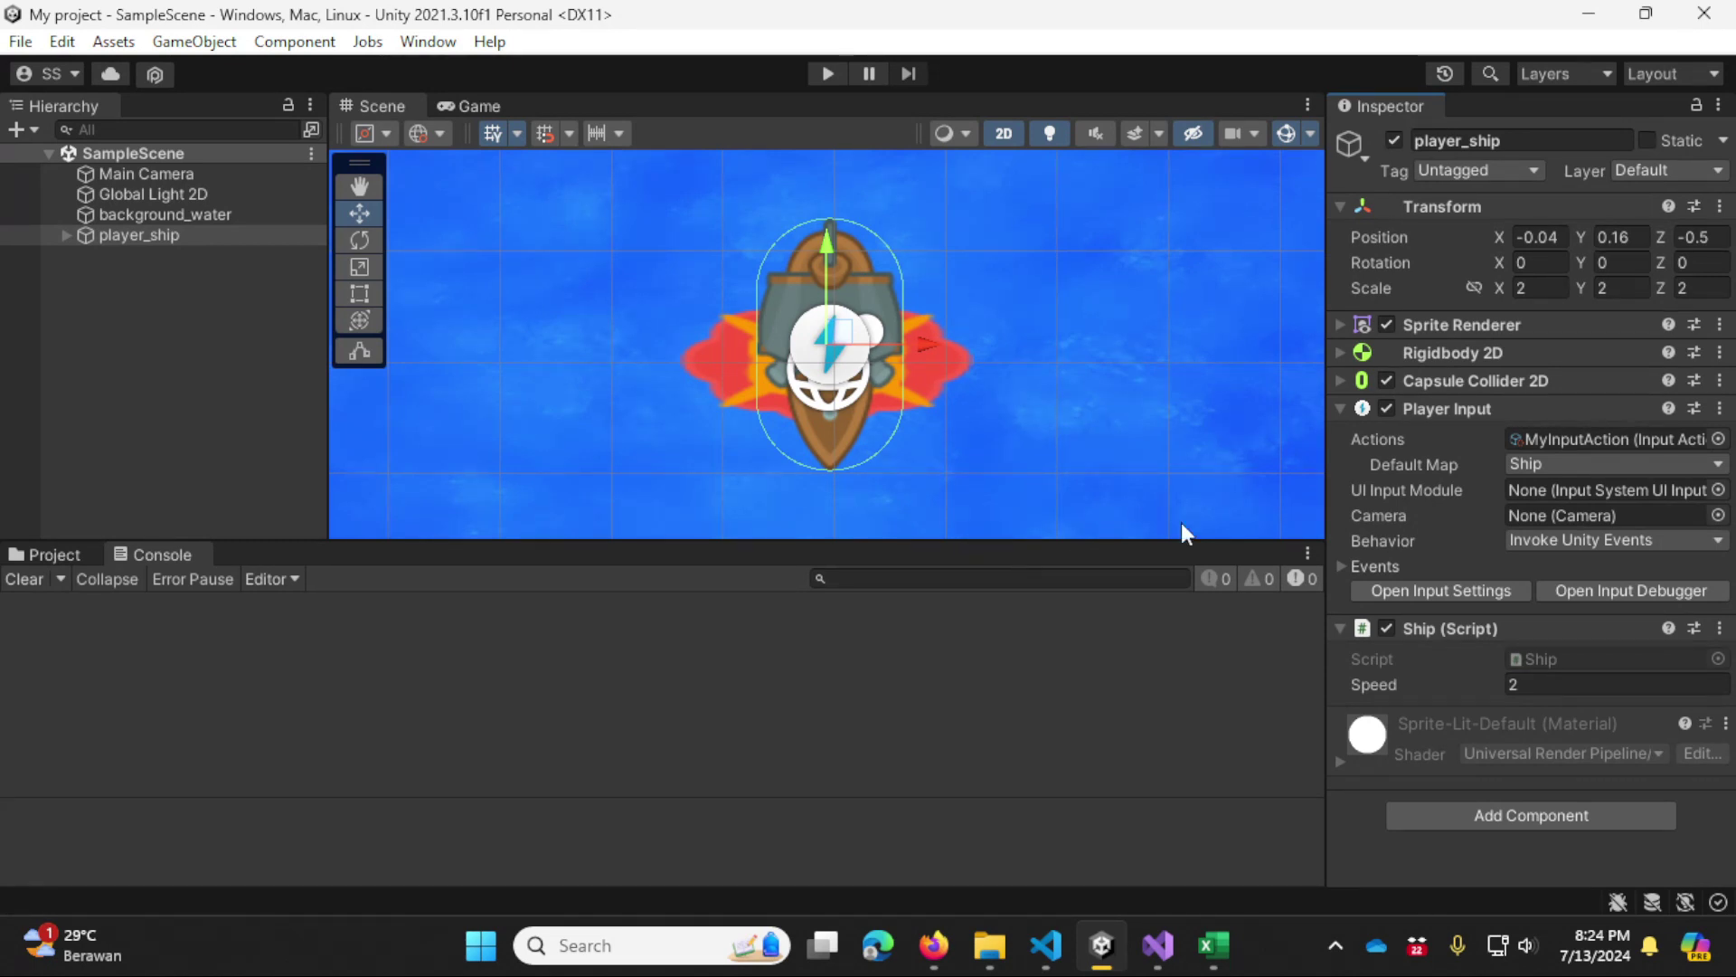
double_click(1629, 443)
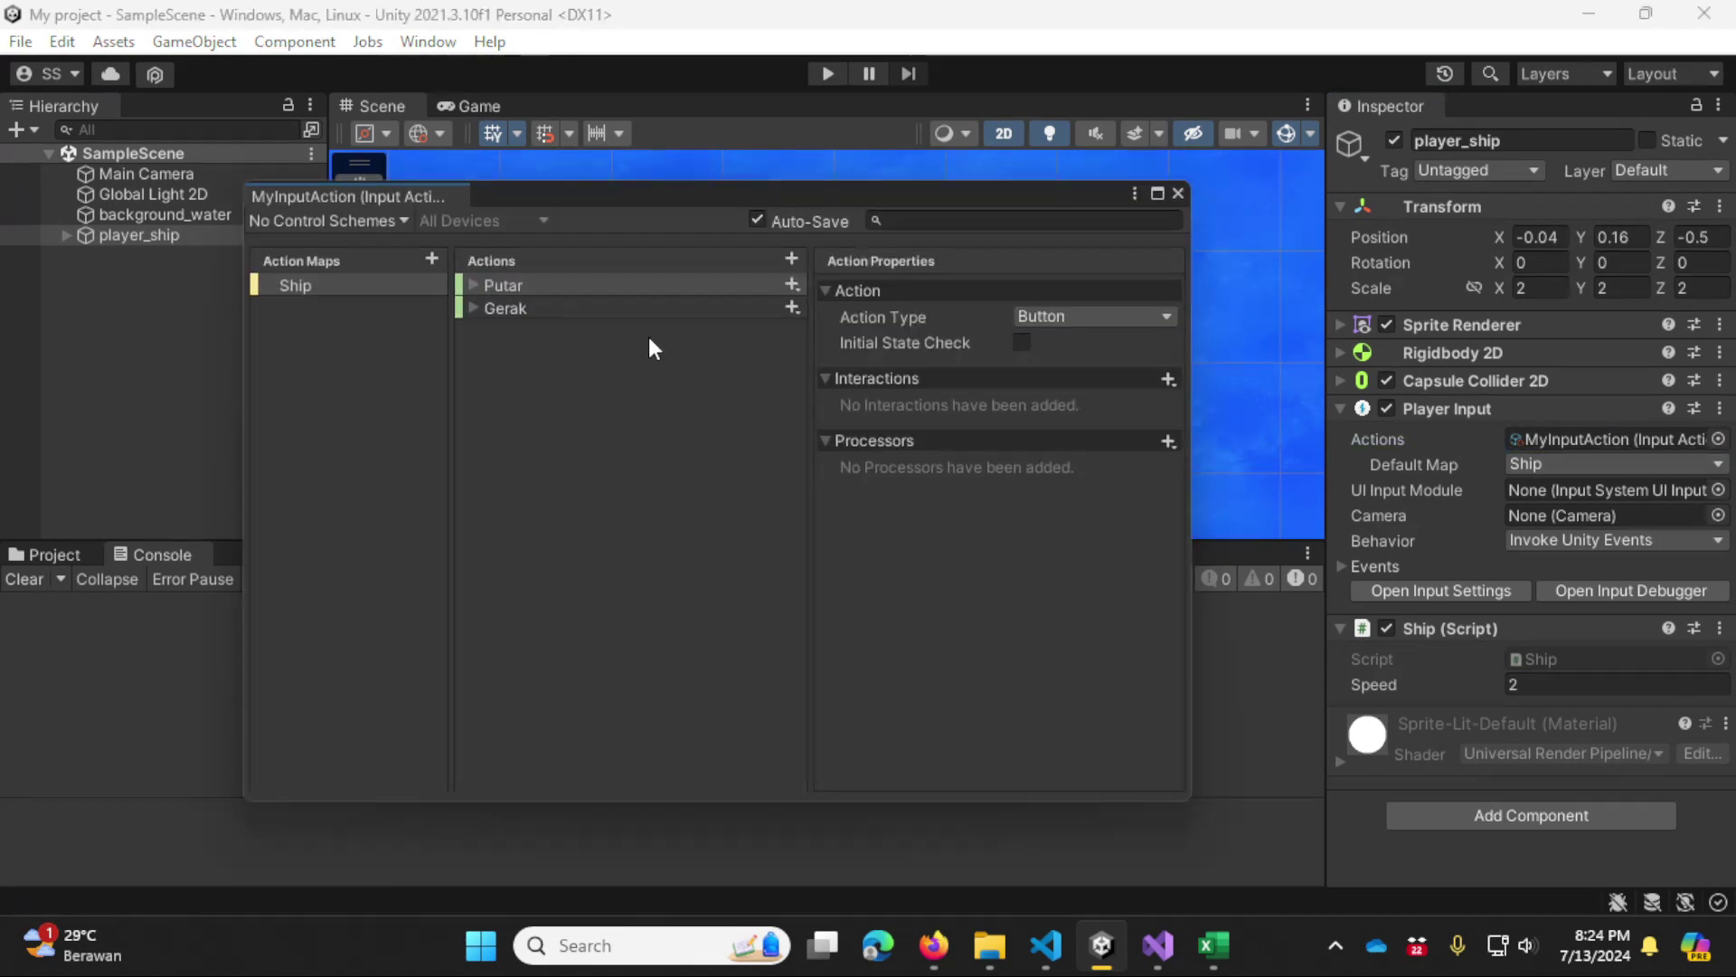
left_click(465, 309)
left_click(470, 310)
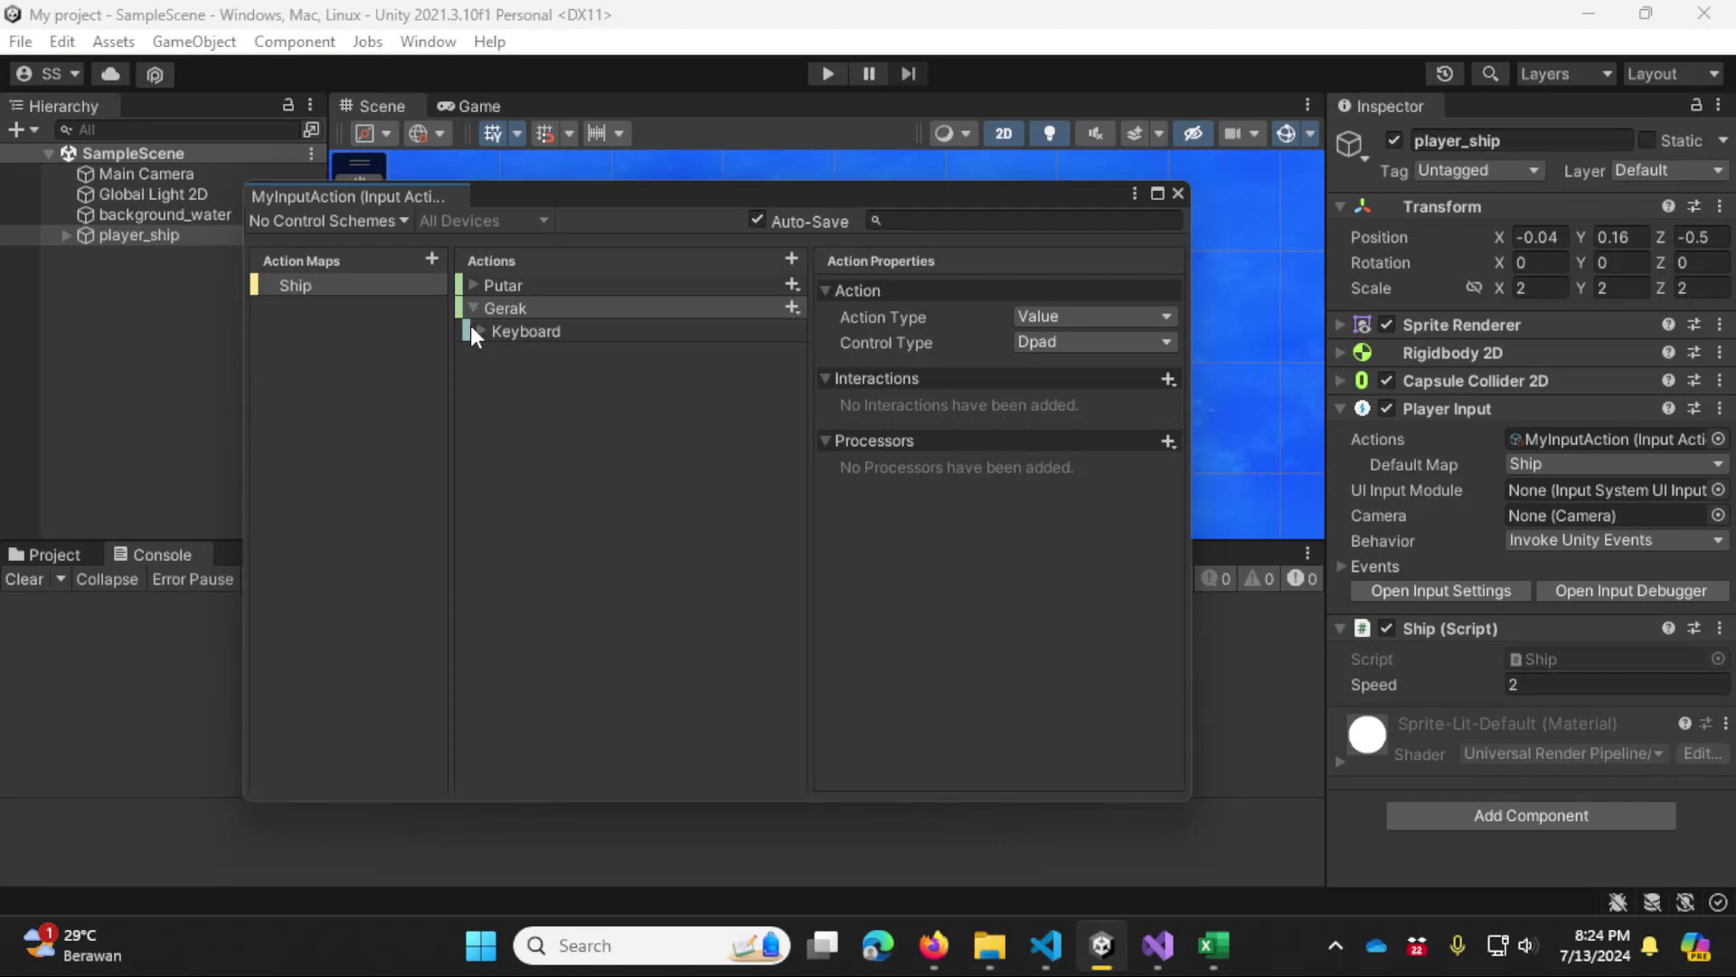
left_click(501, 329)
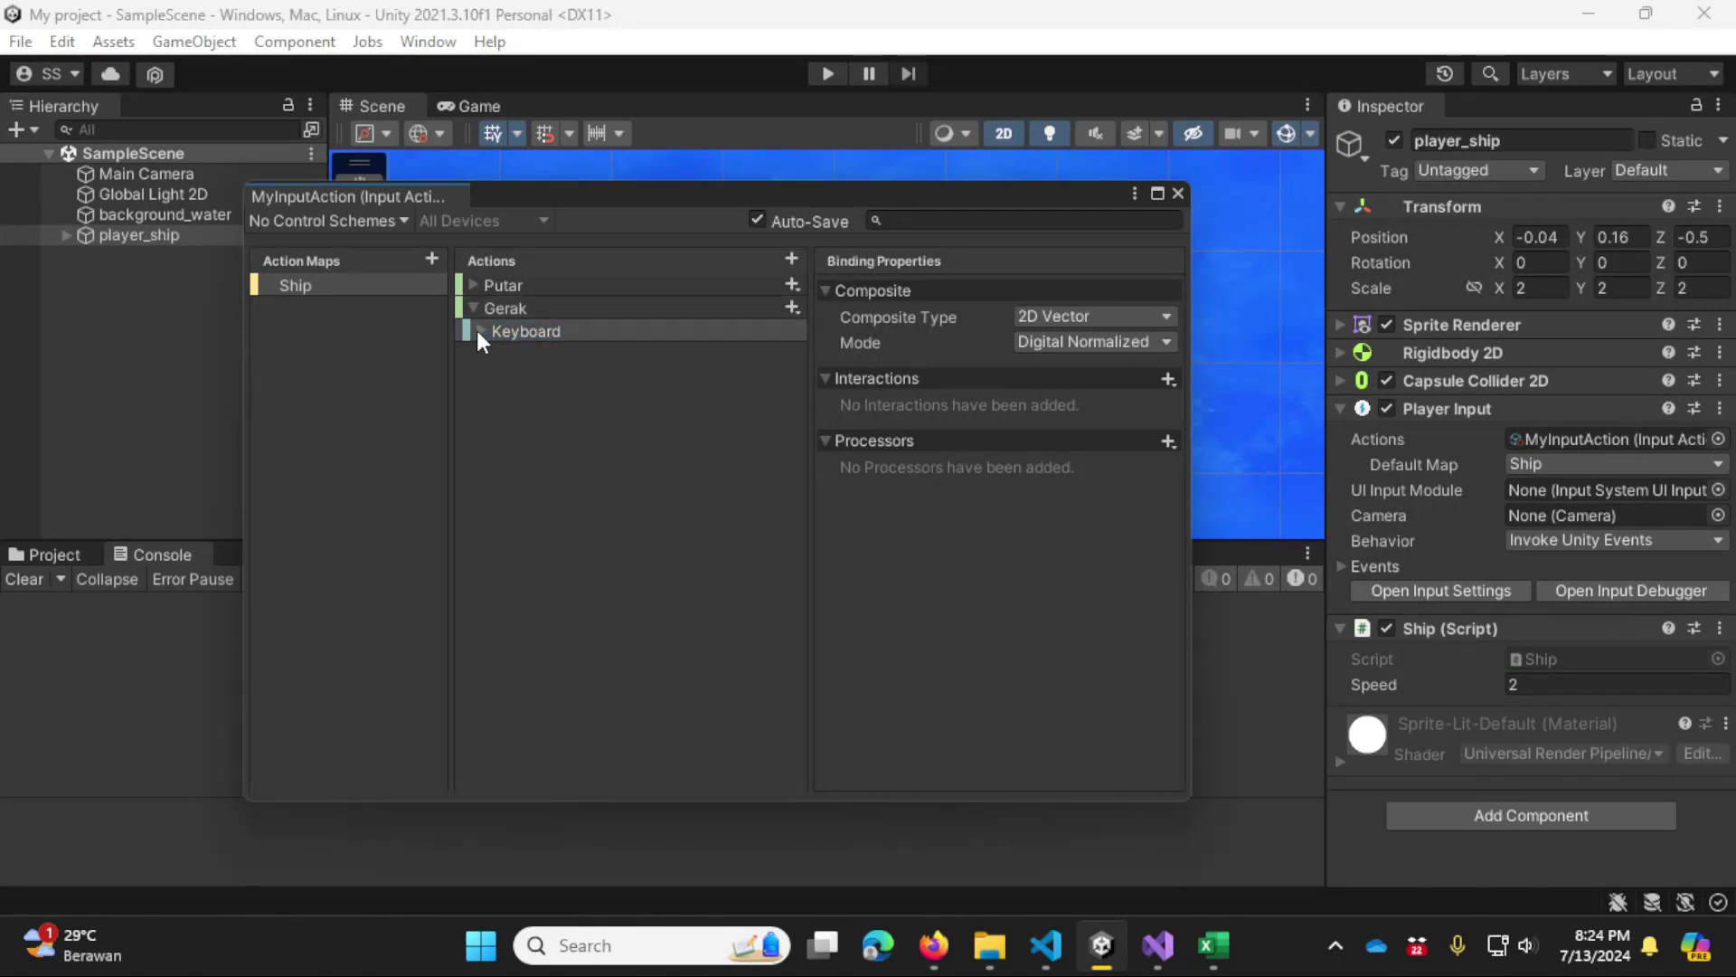
left_click(479, 331)
Step: Review Gerak's and the Keyboard composite's properties, then add an empty binding to Gerak
left_click(698, 333)
left_click(698, 307)
left_click(692, 327)
left_click(690, 308)
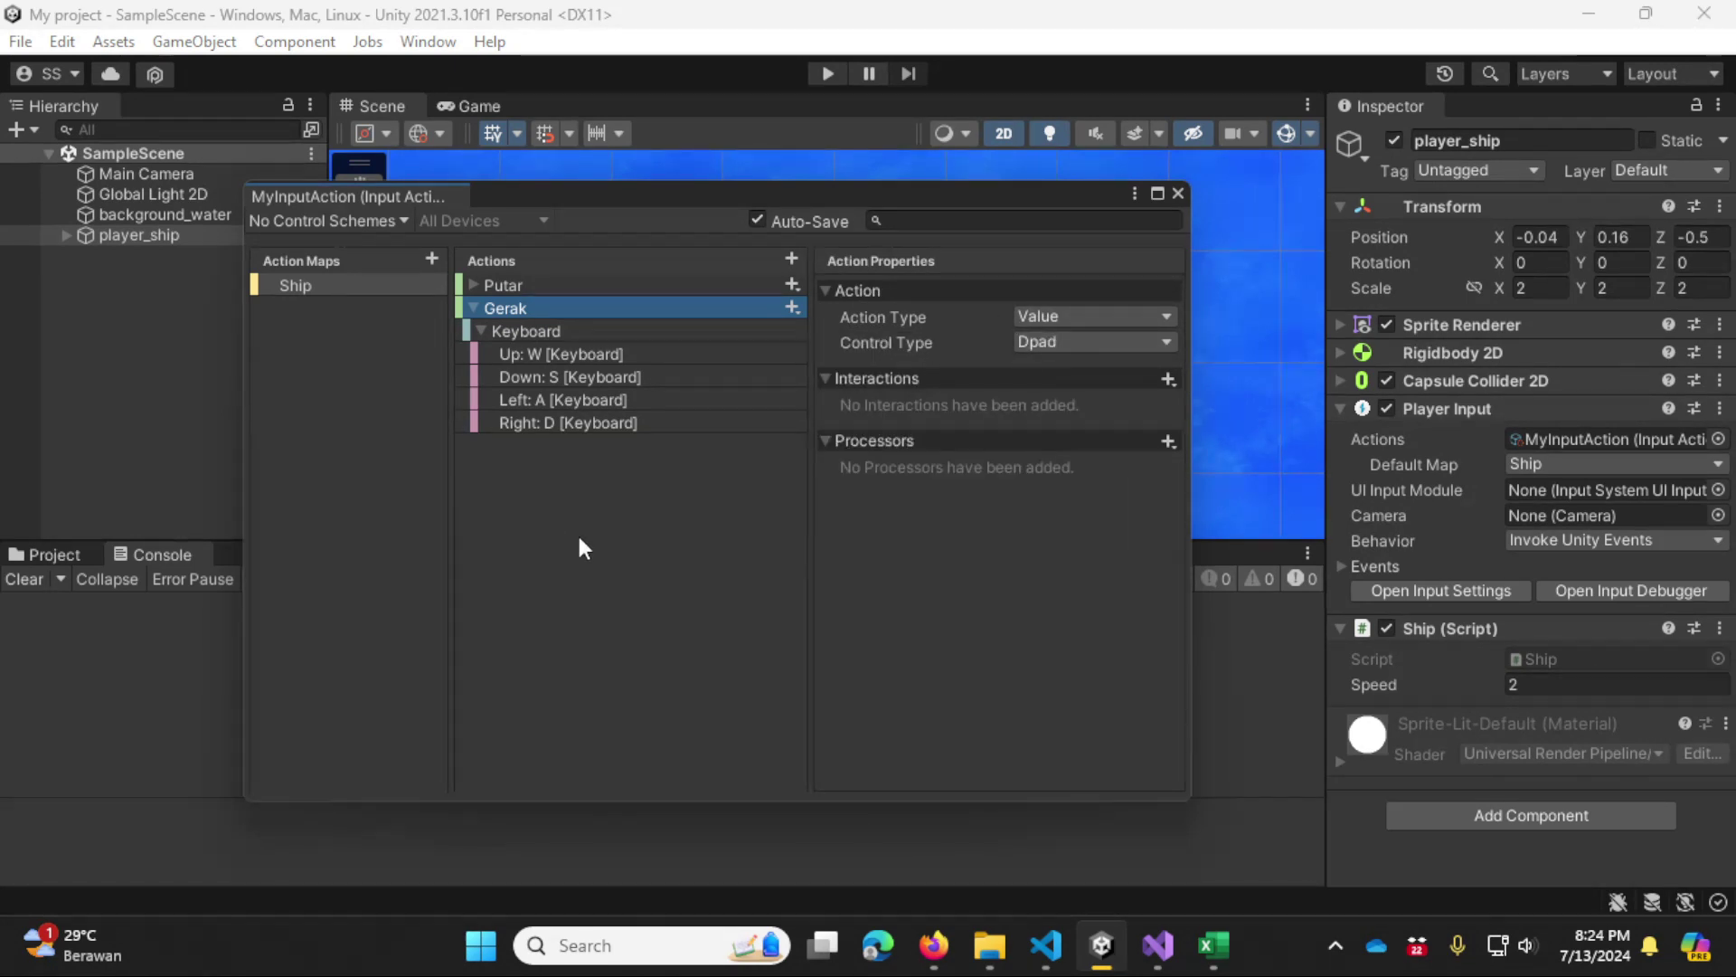
left_click(593, 332)
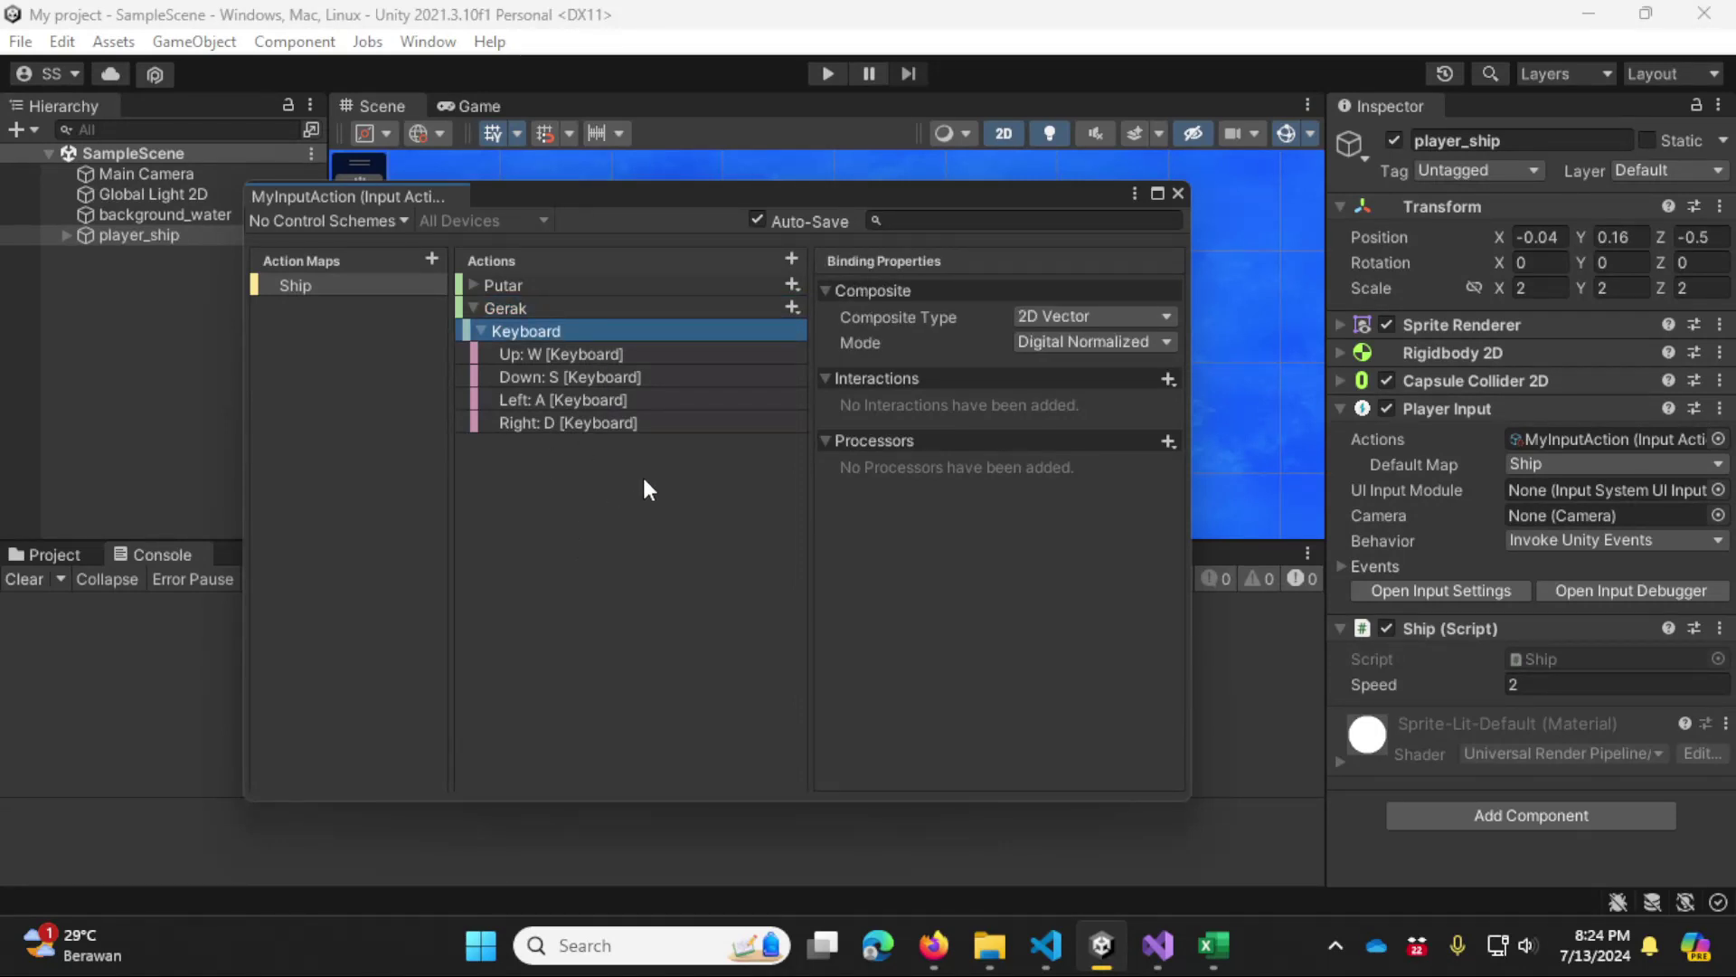
left_click(674, 310)
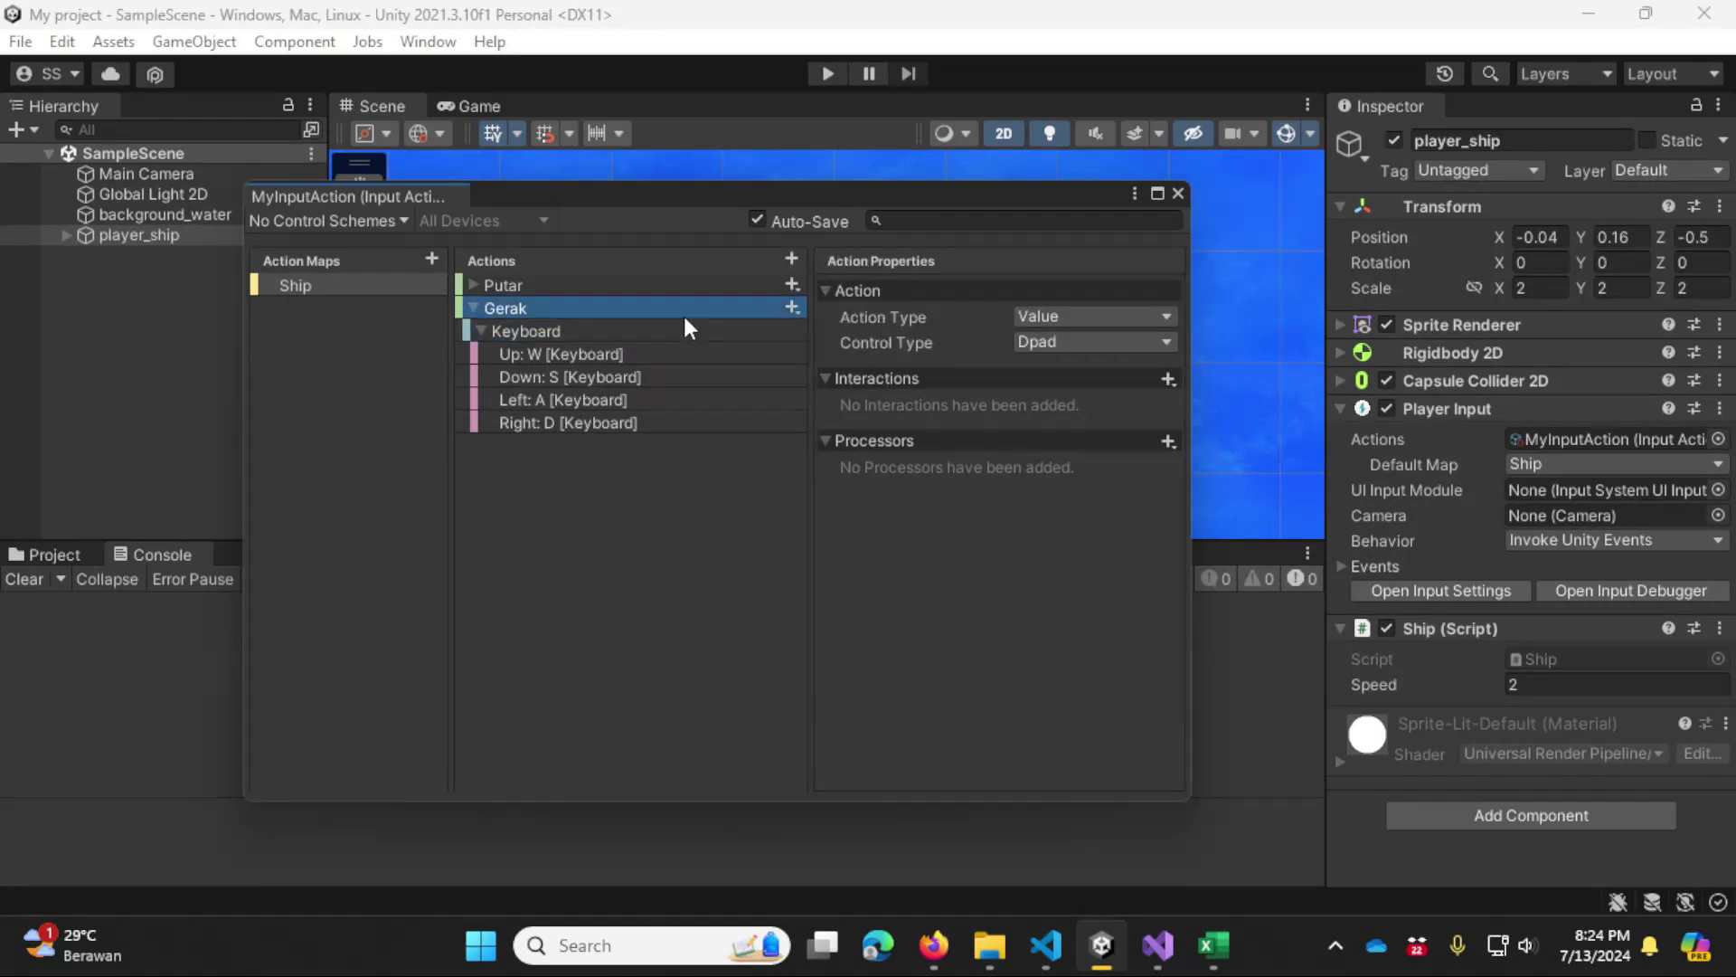
left_click(792, 307)
left_click(867, 323)
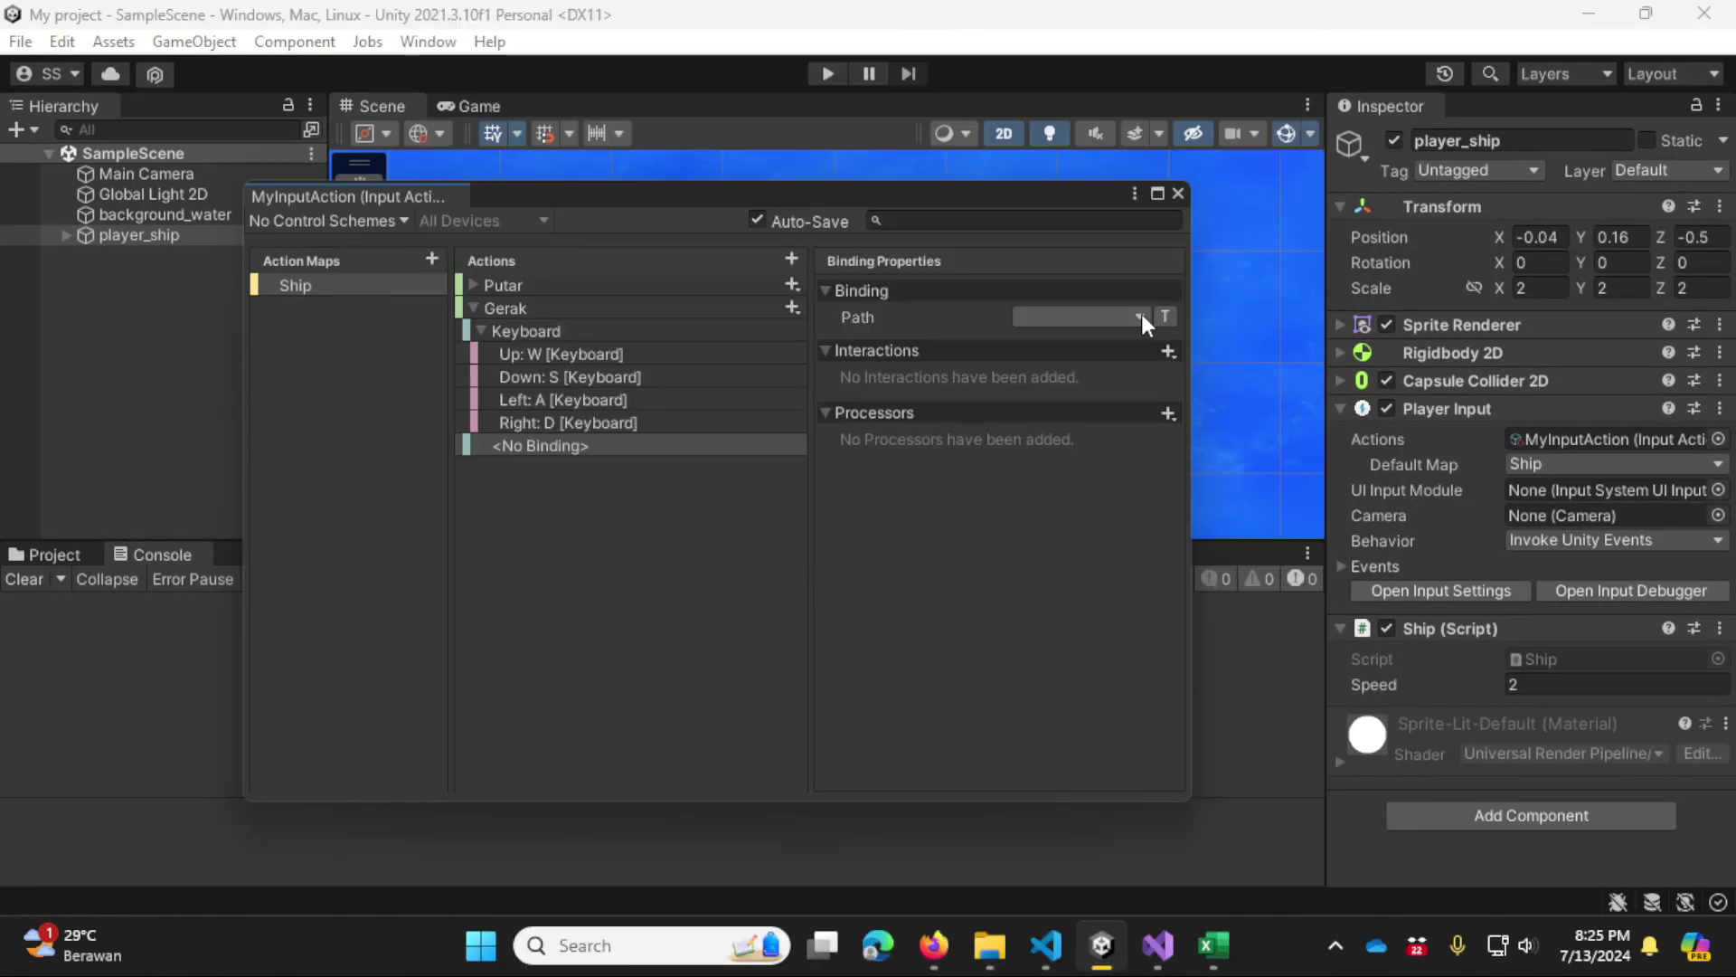
Step: Set the new binding's path to Joystick > Twin USB Gamepad > HatSwitch and move the editor aside
left_click(1141, 313)
left_click(1090, 454)
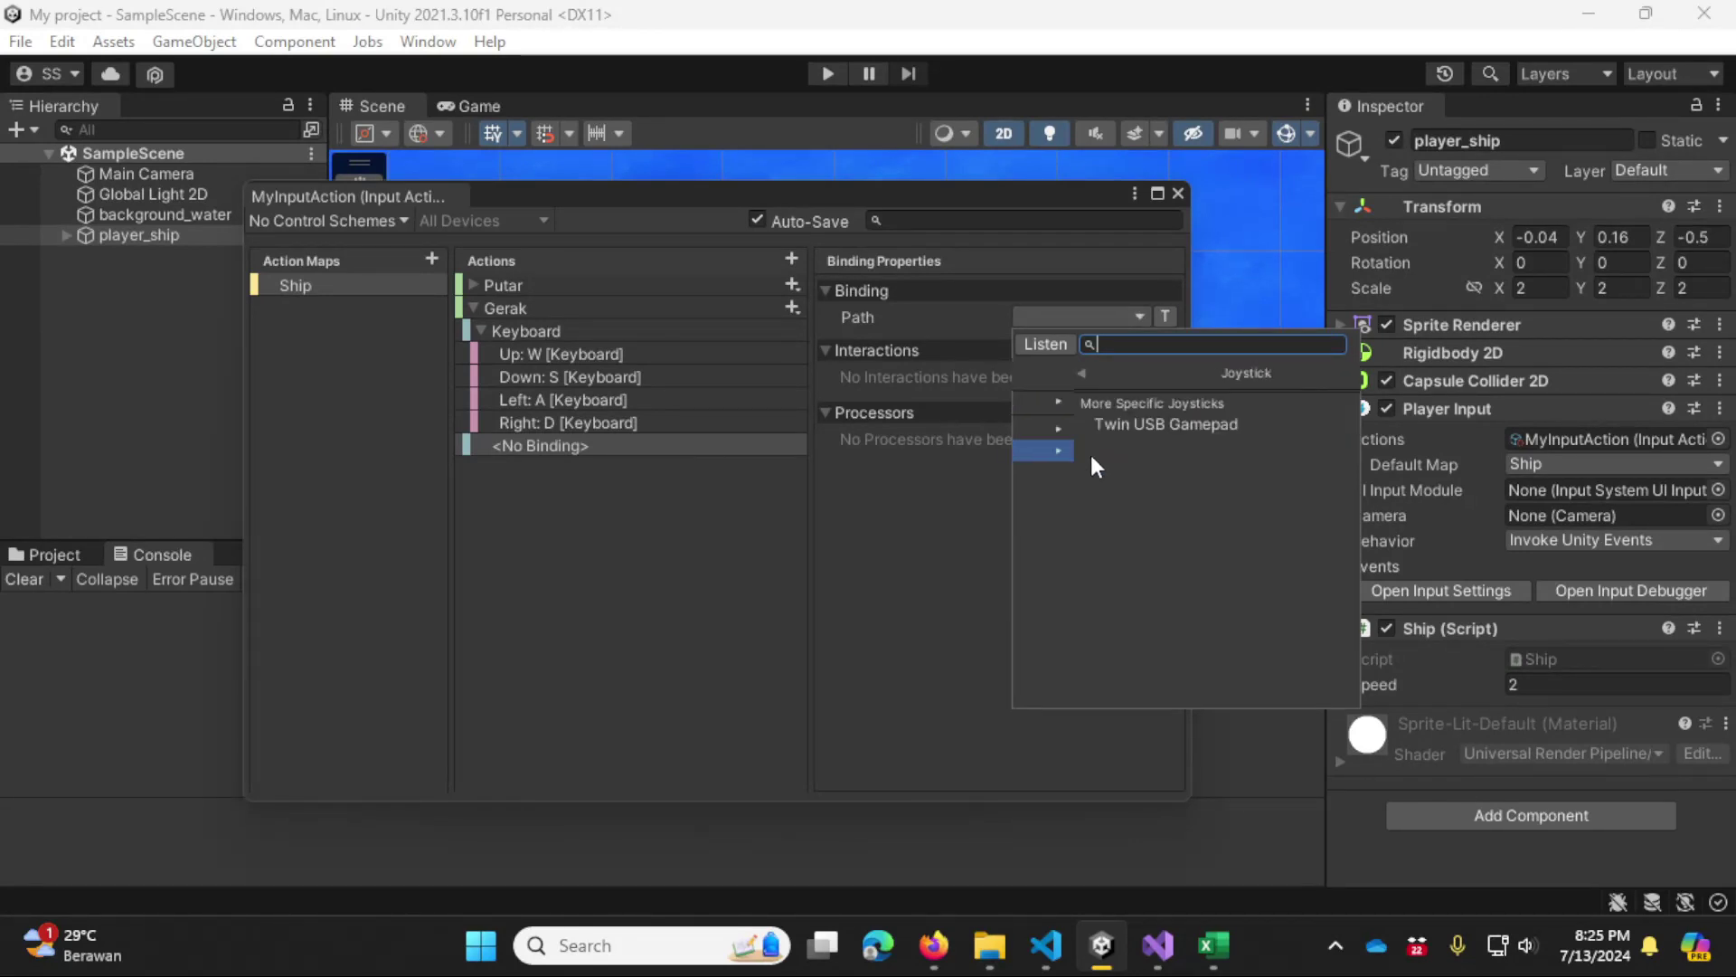
left_click(1215, 424)
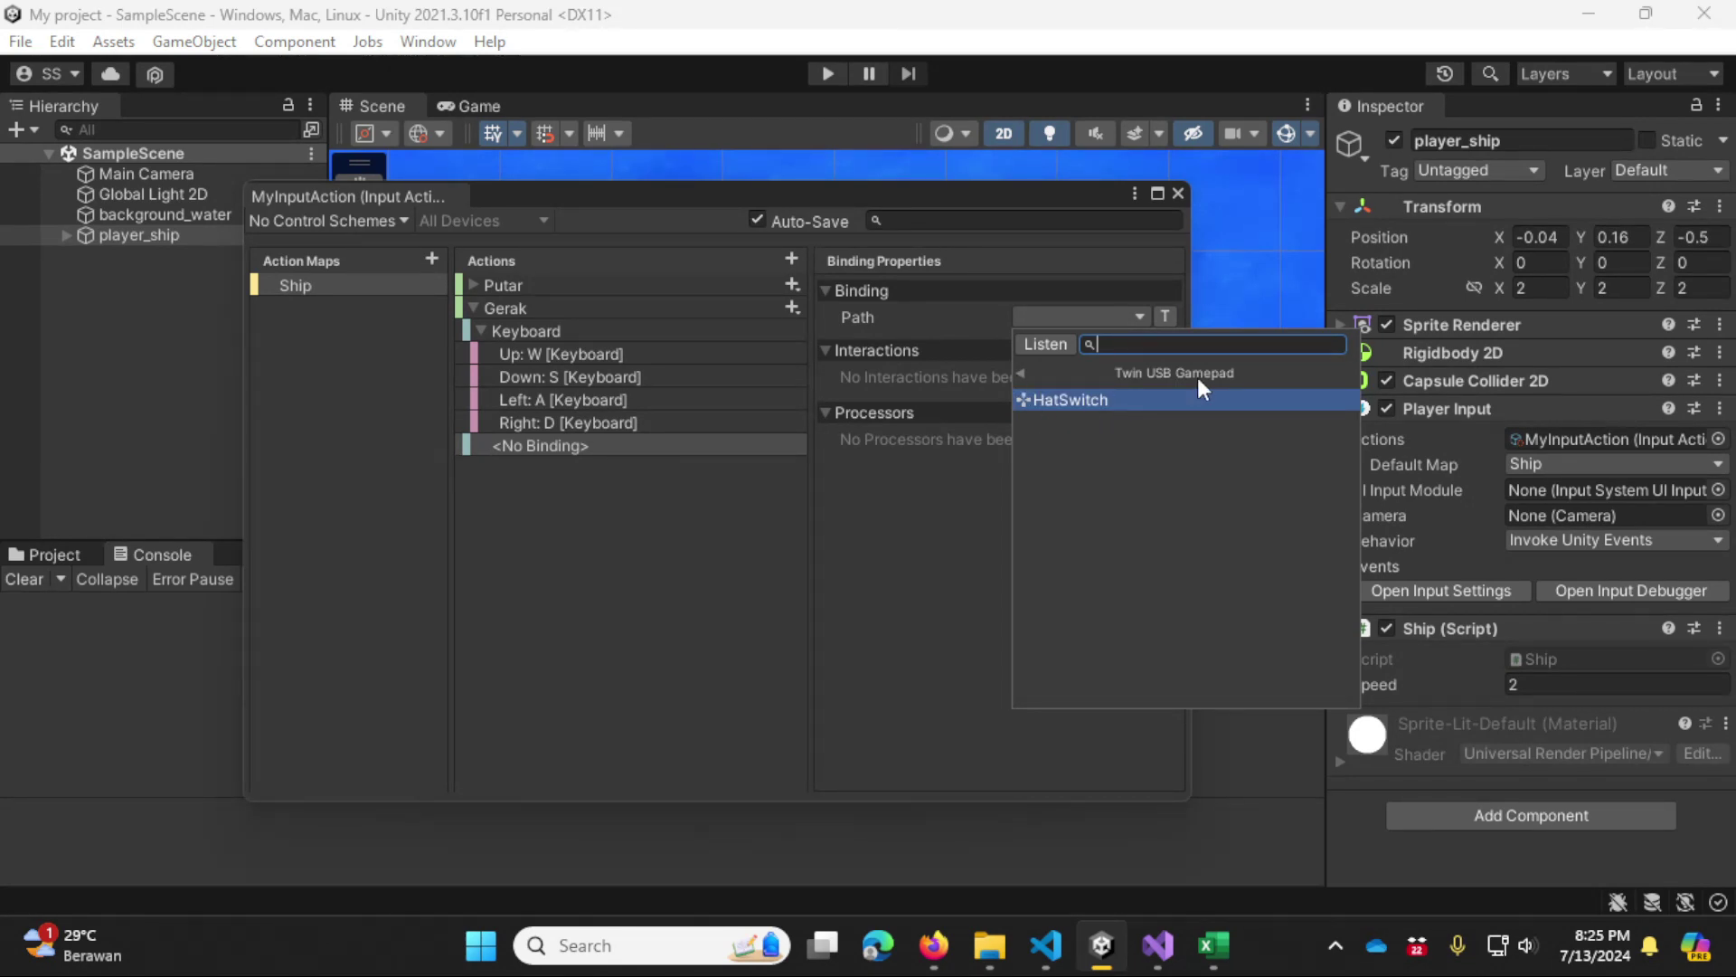
left_click(1186, 399)
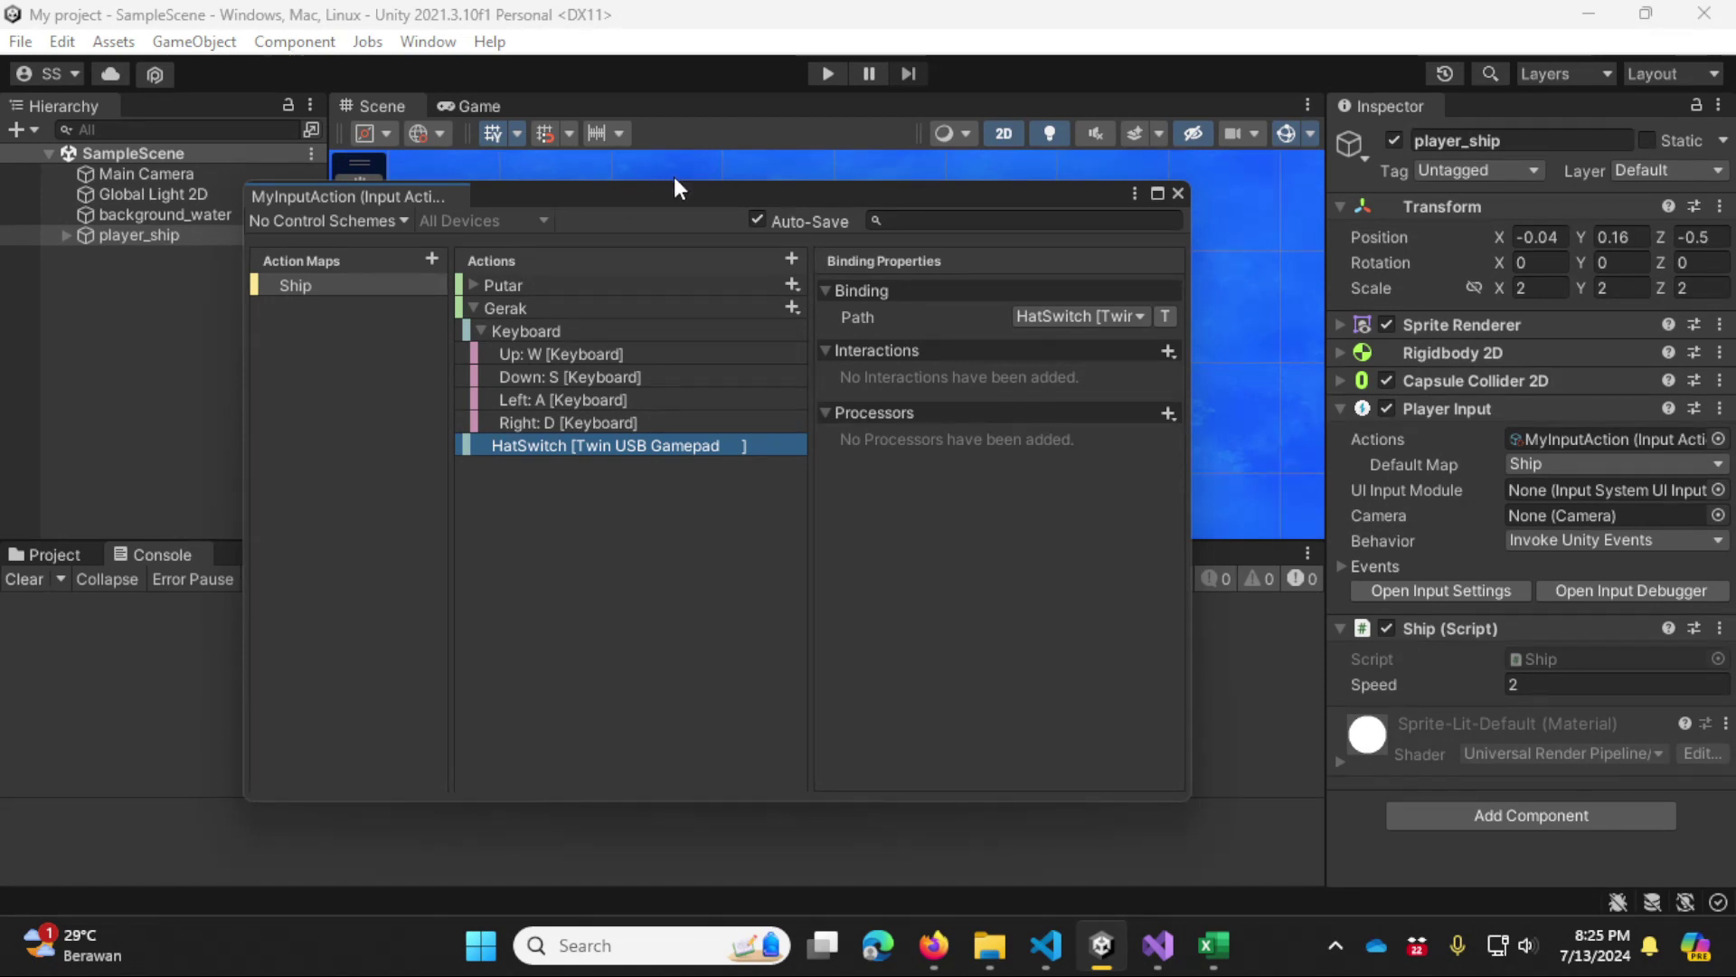
left_click_drag(675, 192, 545, 160)
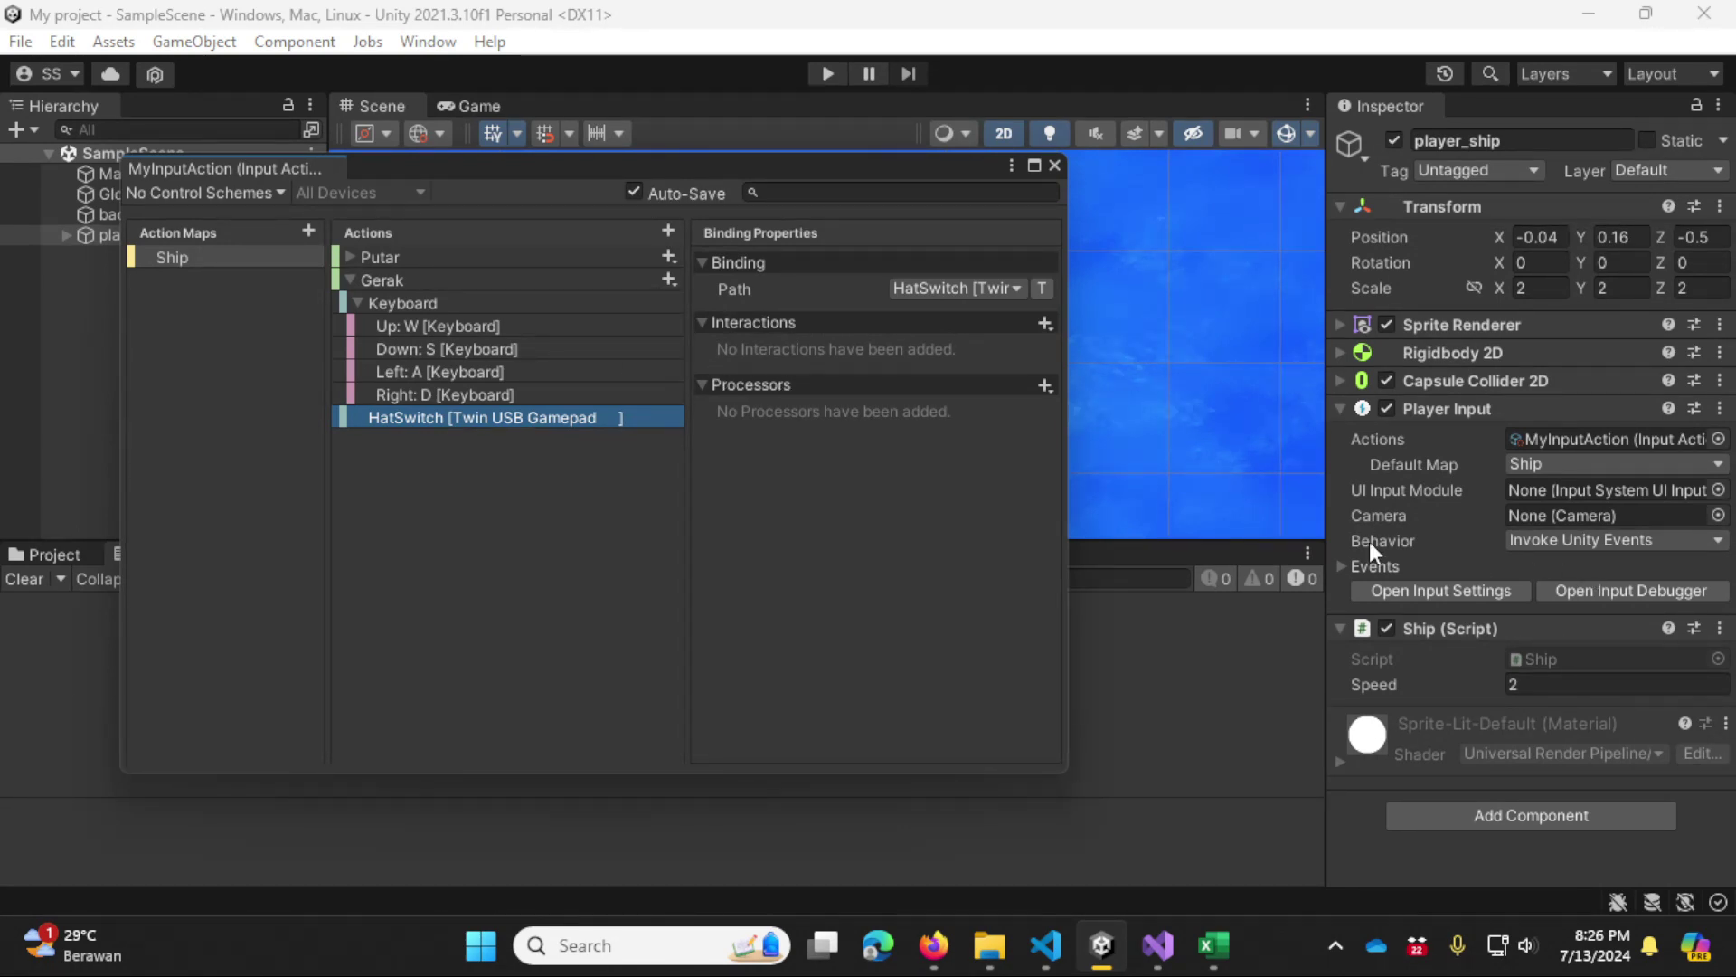
Step: Open the Input Debugger as a floating window and look over its Mouse and two Twin USB Gamepad entries
left_click(1676, 589)
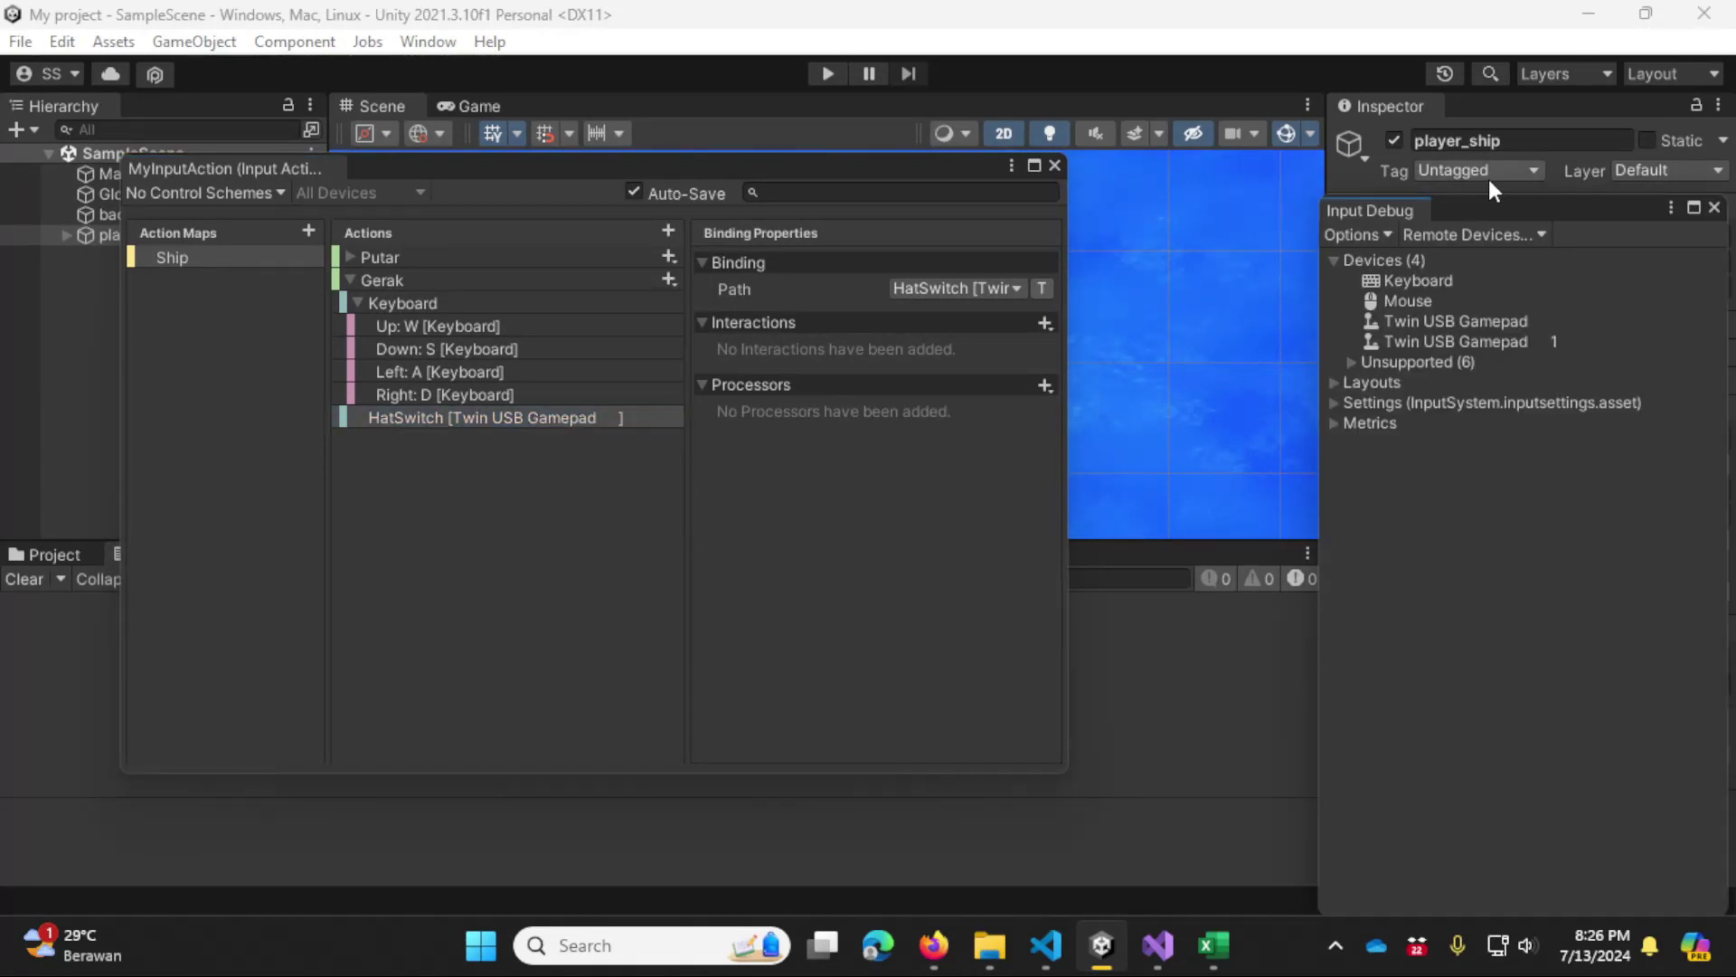
left_click_drag(1419, 214, 1108, 206)
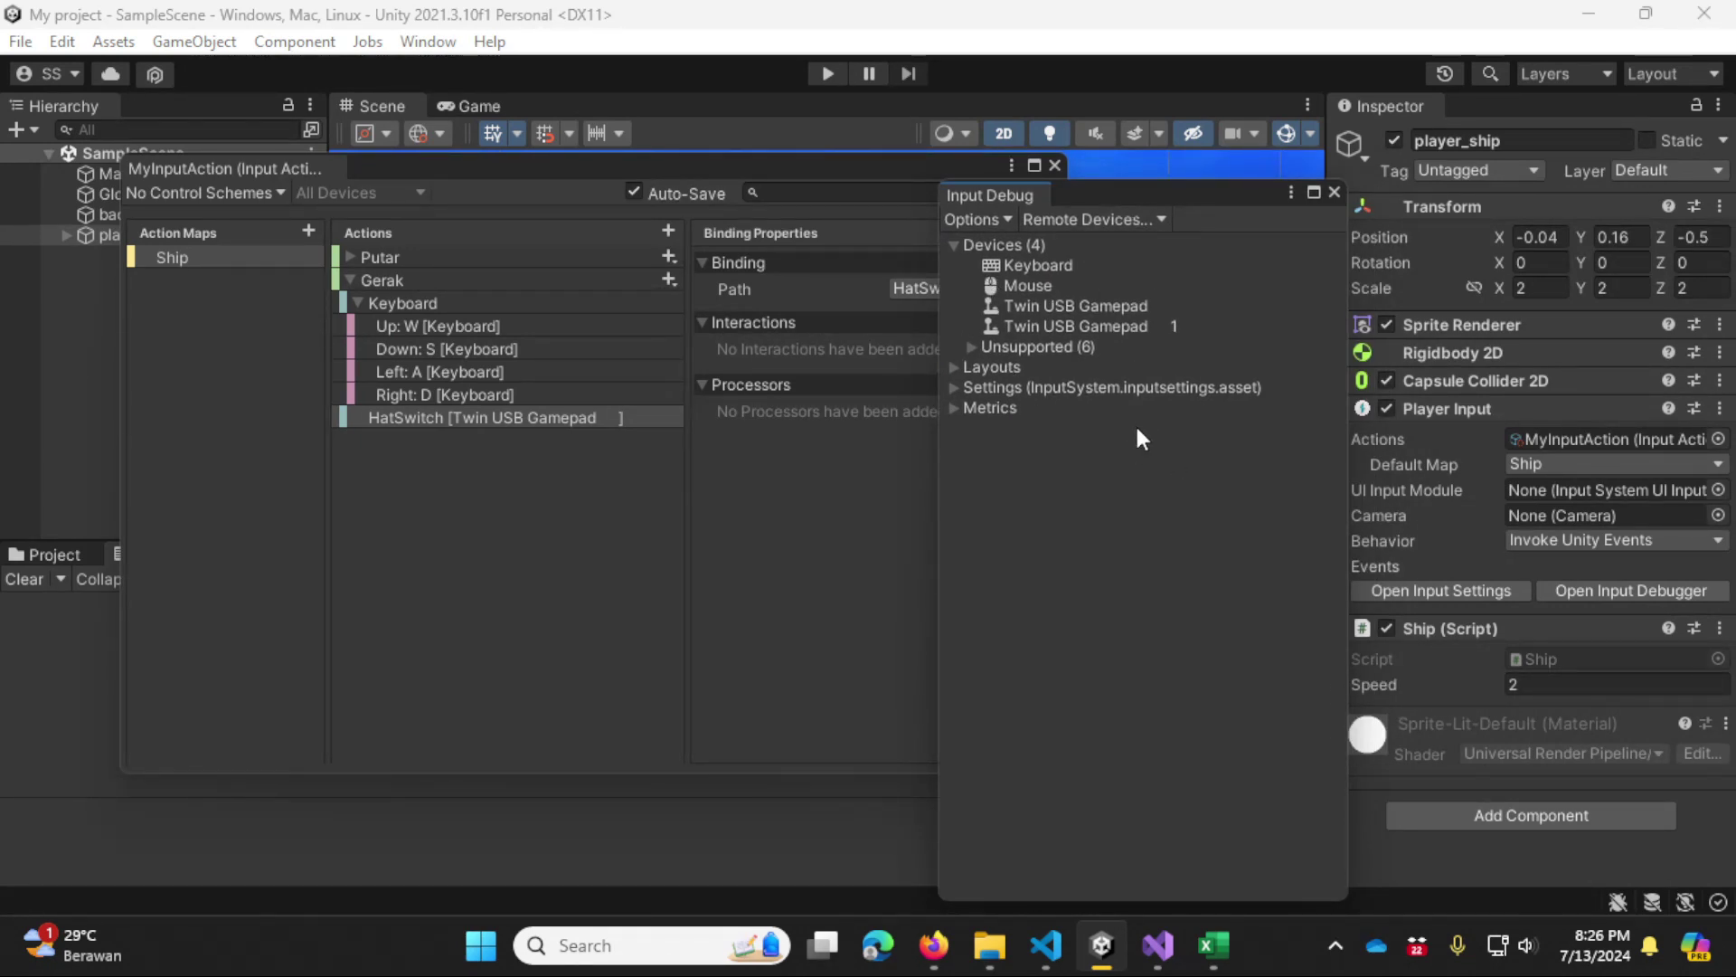
left_click(1089, 305)
left_click(1086, 323)
left_click(1087, 307)
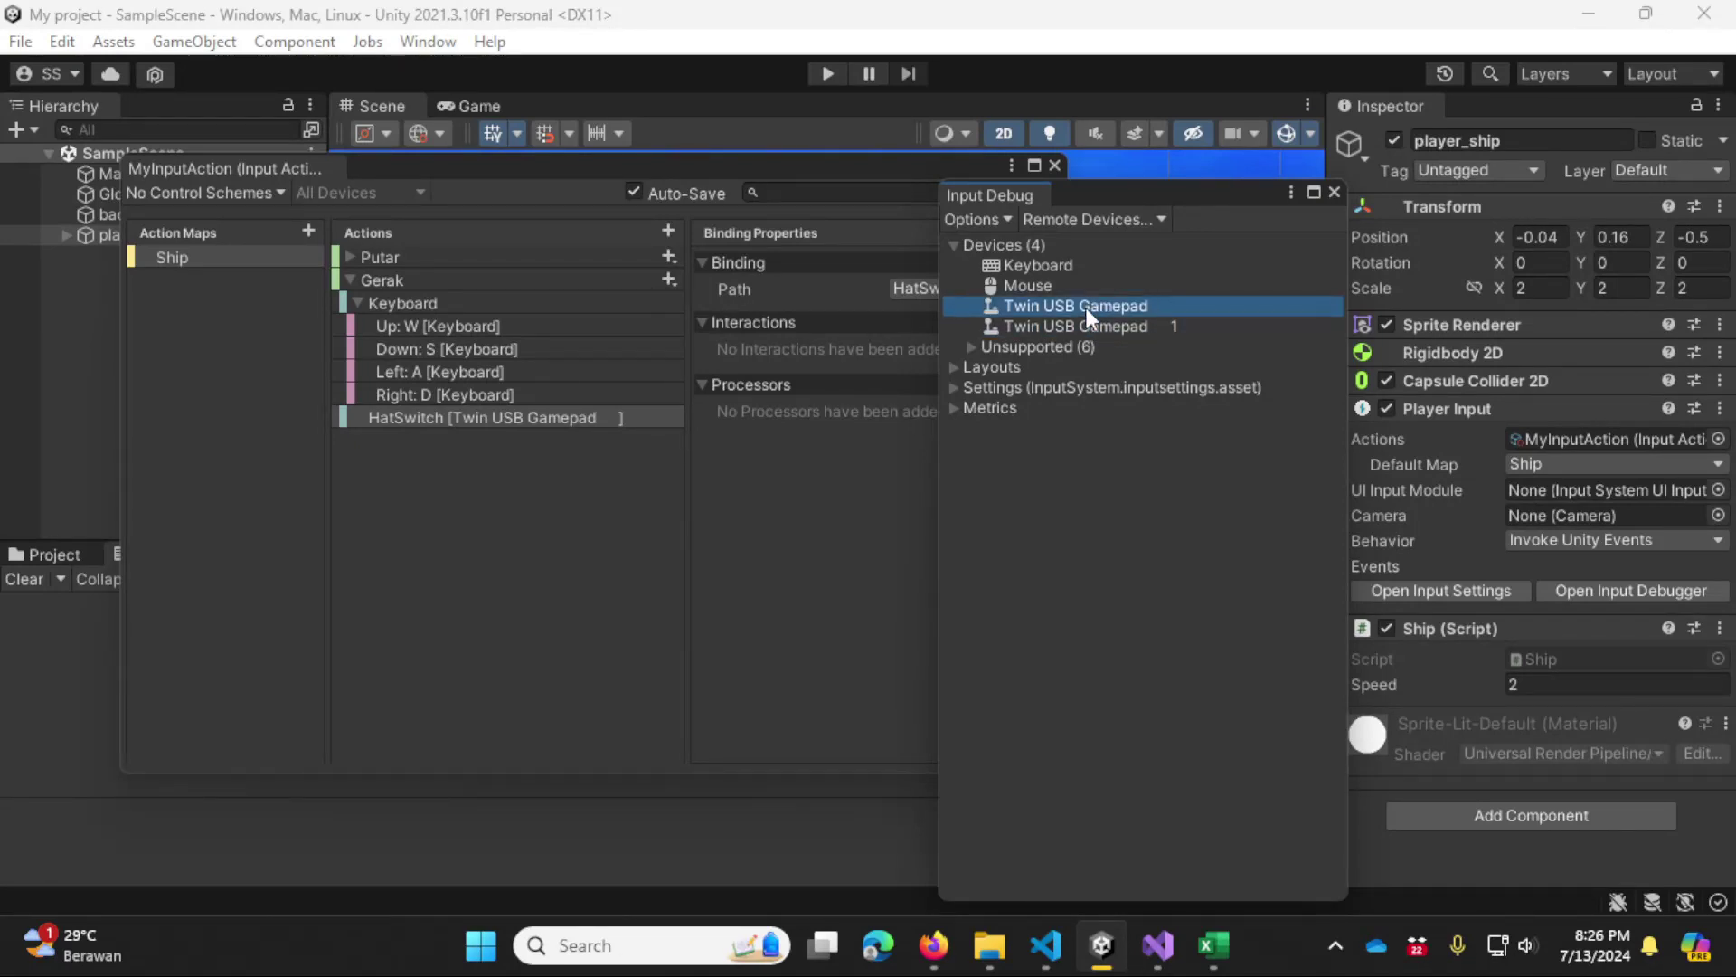
left_click(1084, 334)
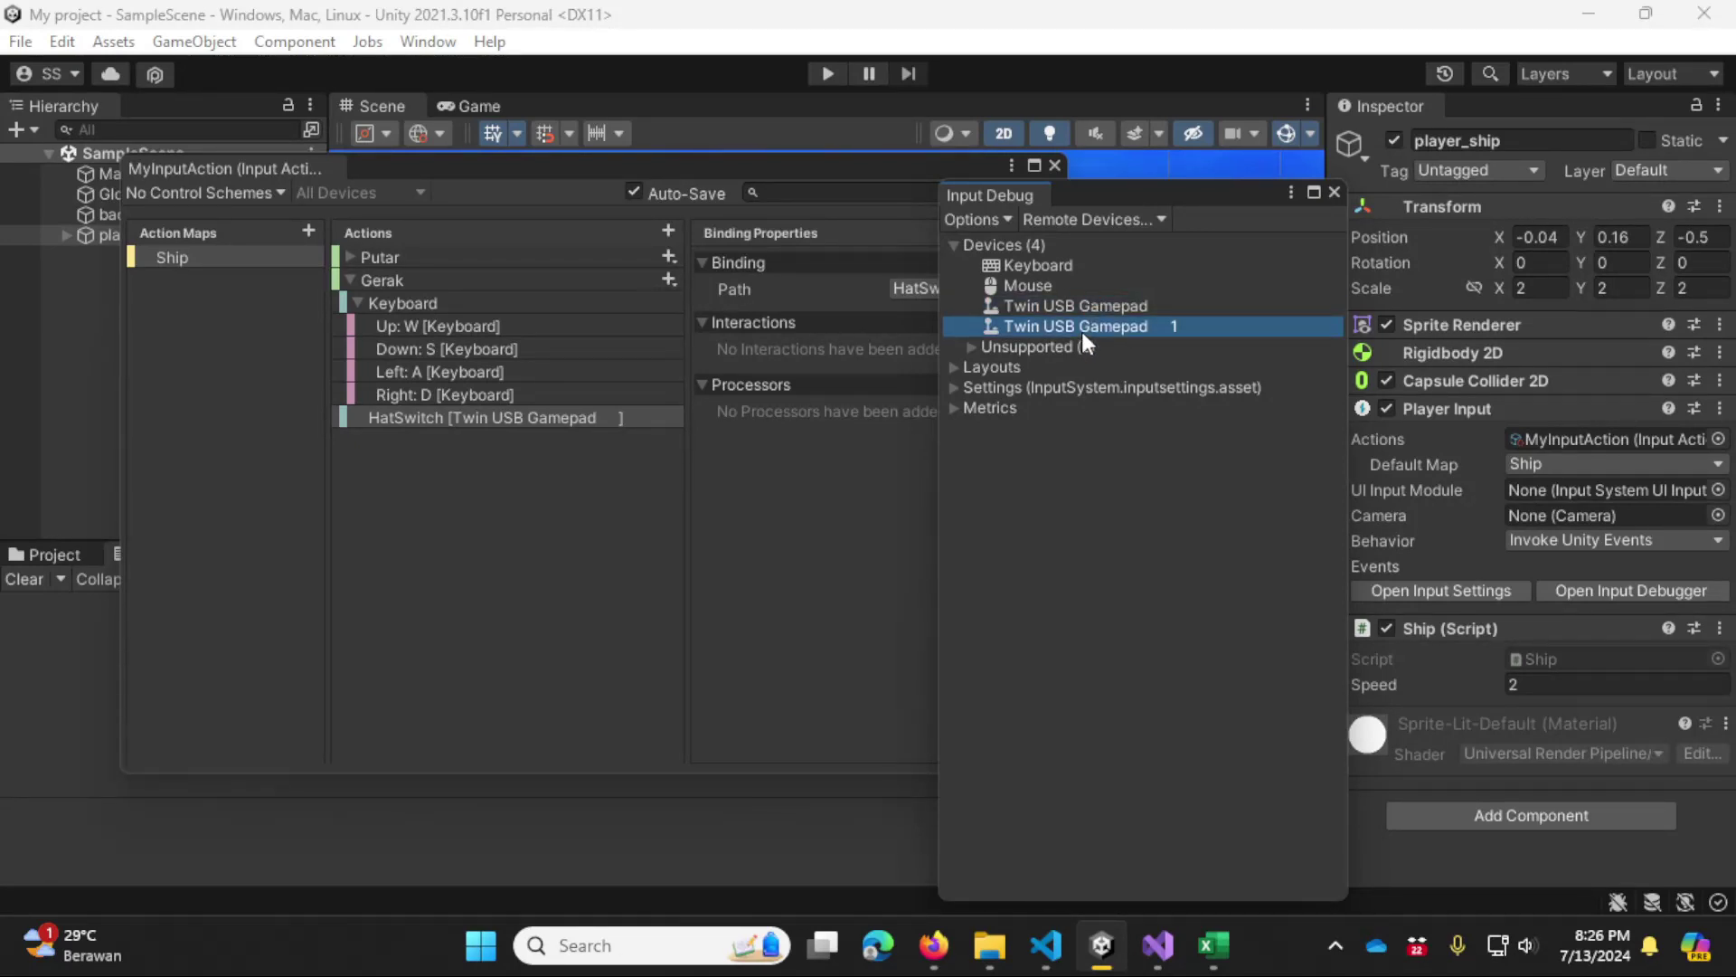
left_click(1104, 289)
left_click(1103, 307)
left_click(1118, 330)
key("Up")
left_click(1167, 332)
left_click(1150, 306)
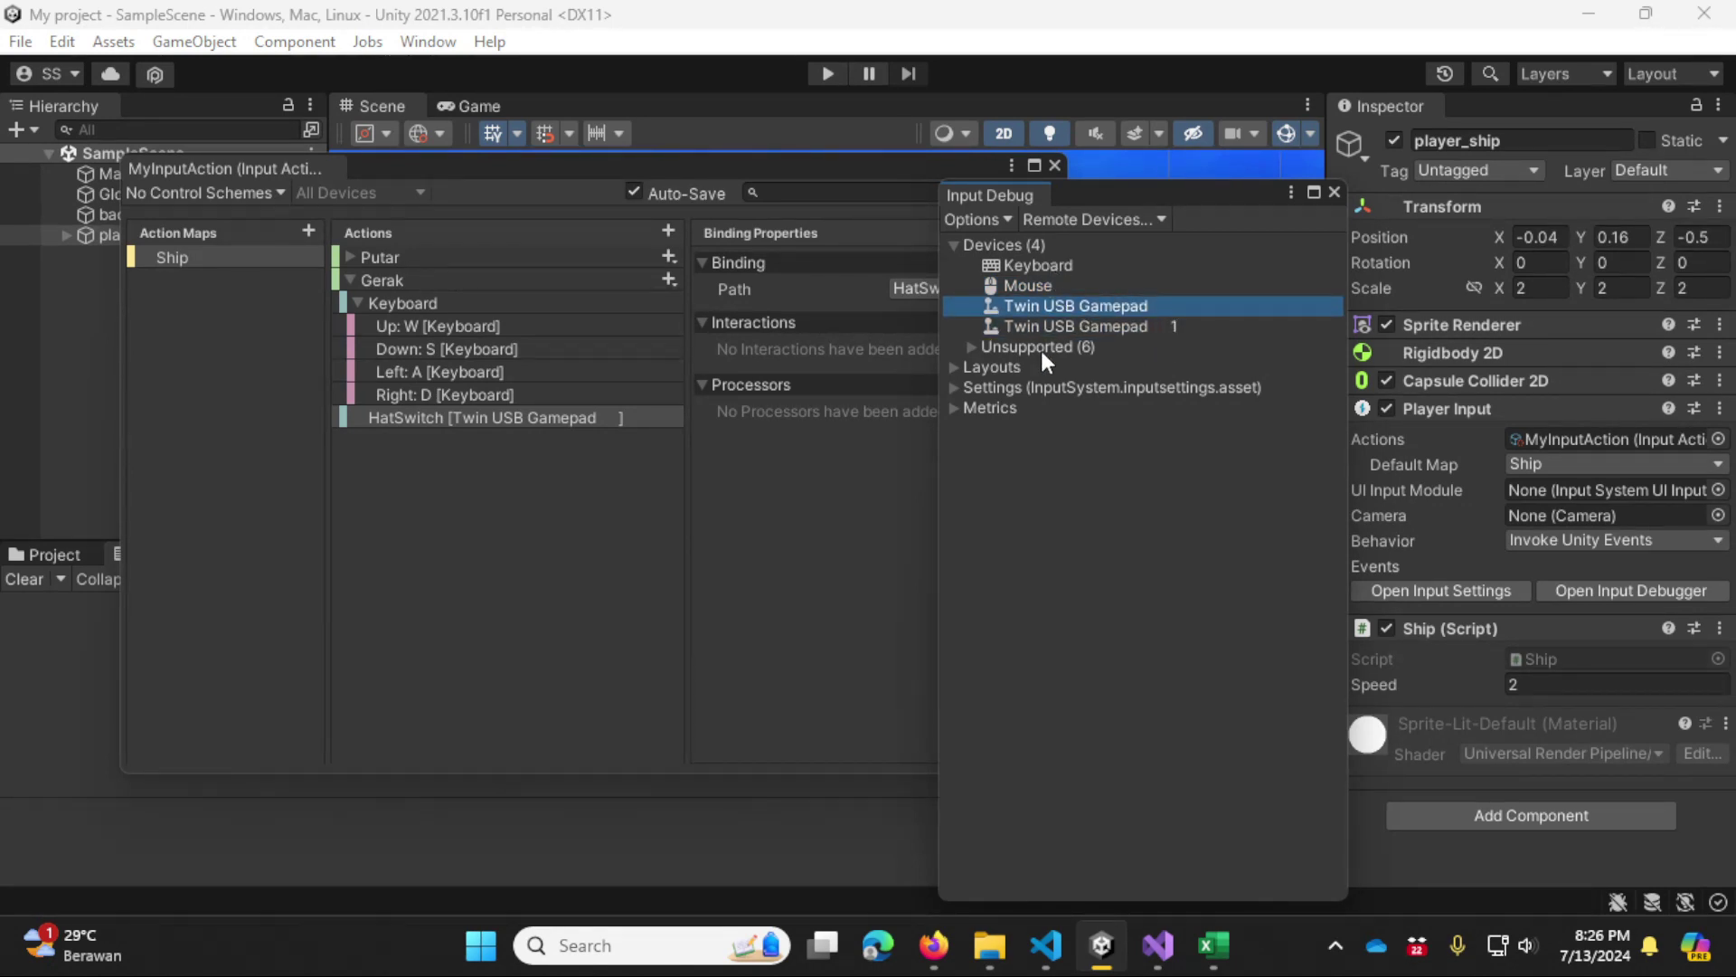
left_click_drag(1191, 195, 1482, 136)
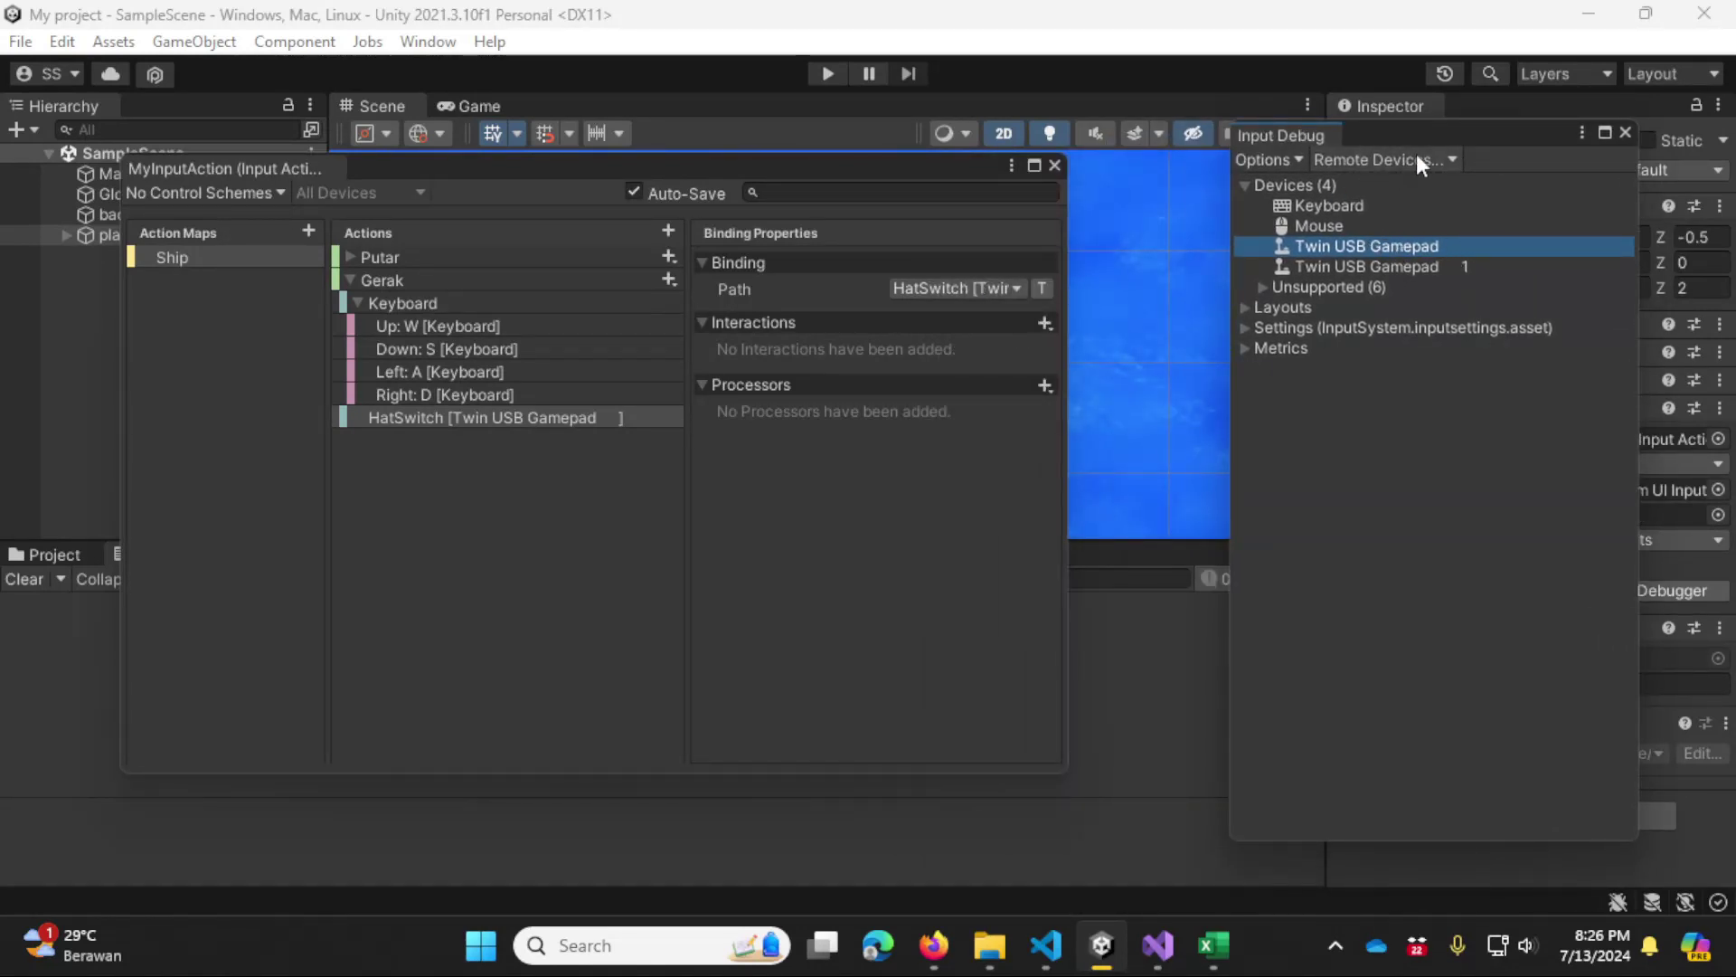
left_click_drag(1473, 134, 1323, 145)
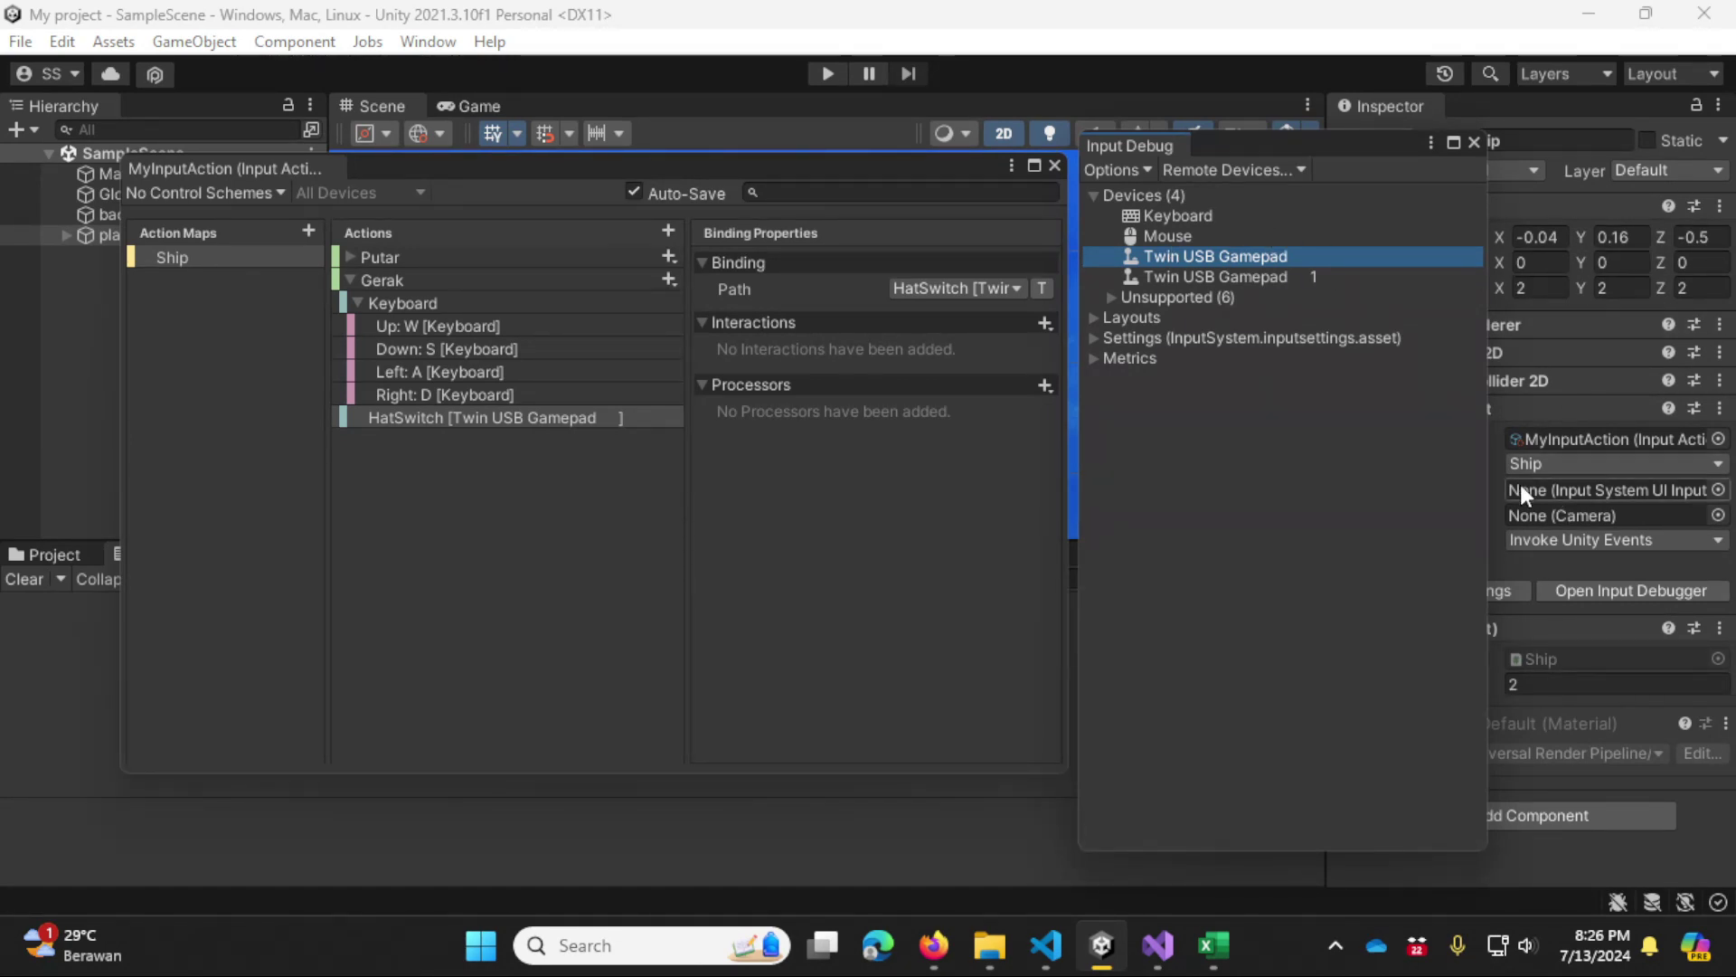
Step: Open the Keyboard device details and confirm w and s key events register
double_click(1224, 216)
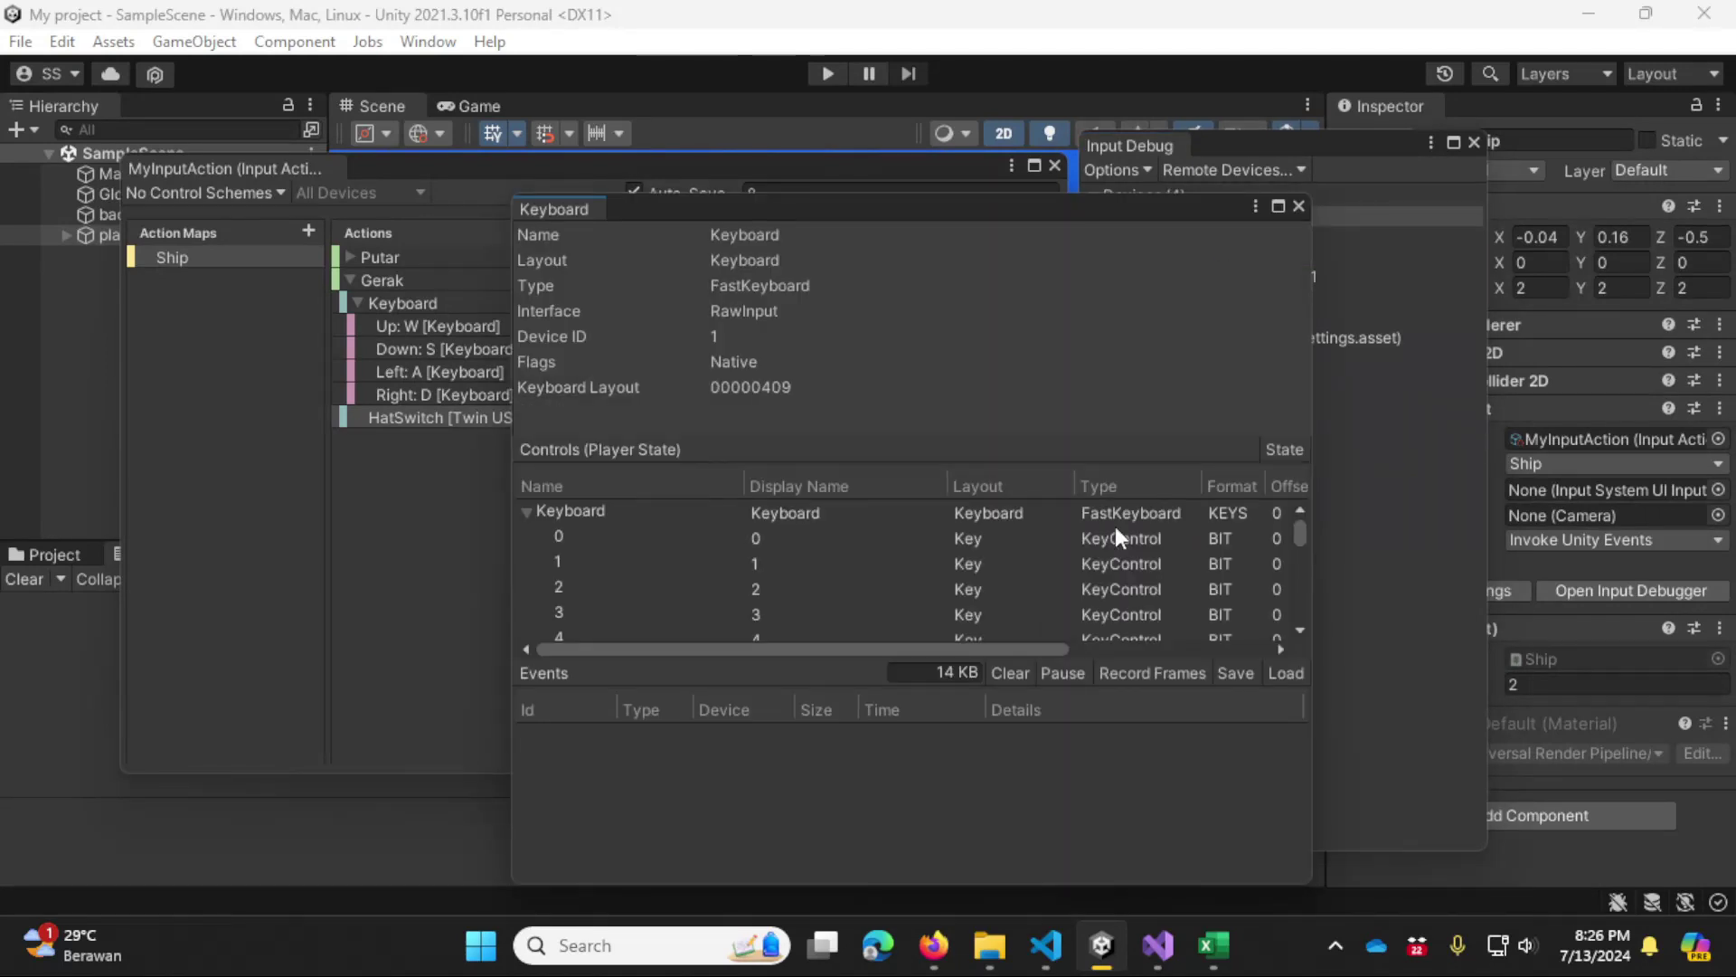
mouse_move(1069, 215)
left_mouse_down()
mouse_move(1282, 201)
mouse_move(1146, 221)
left_mouse_up()
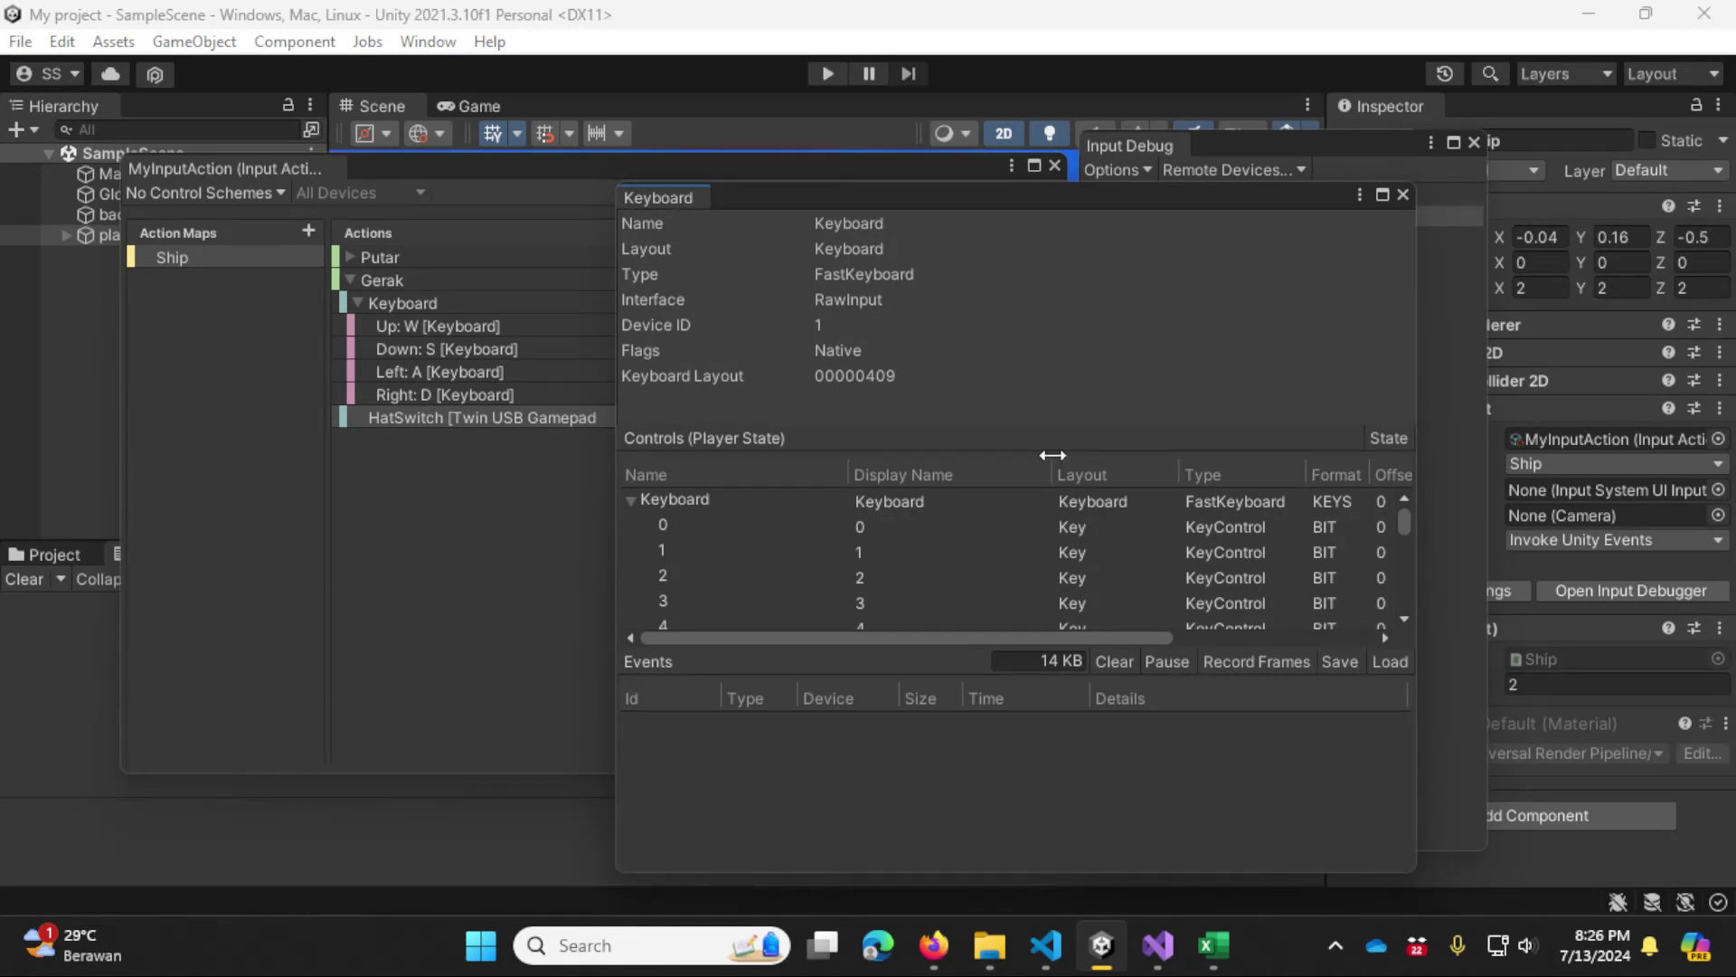
key("w")
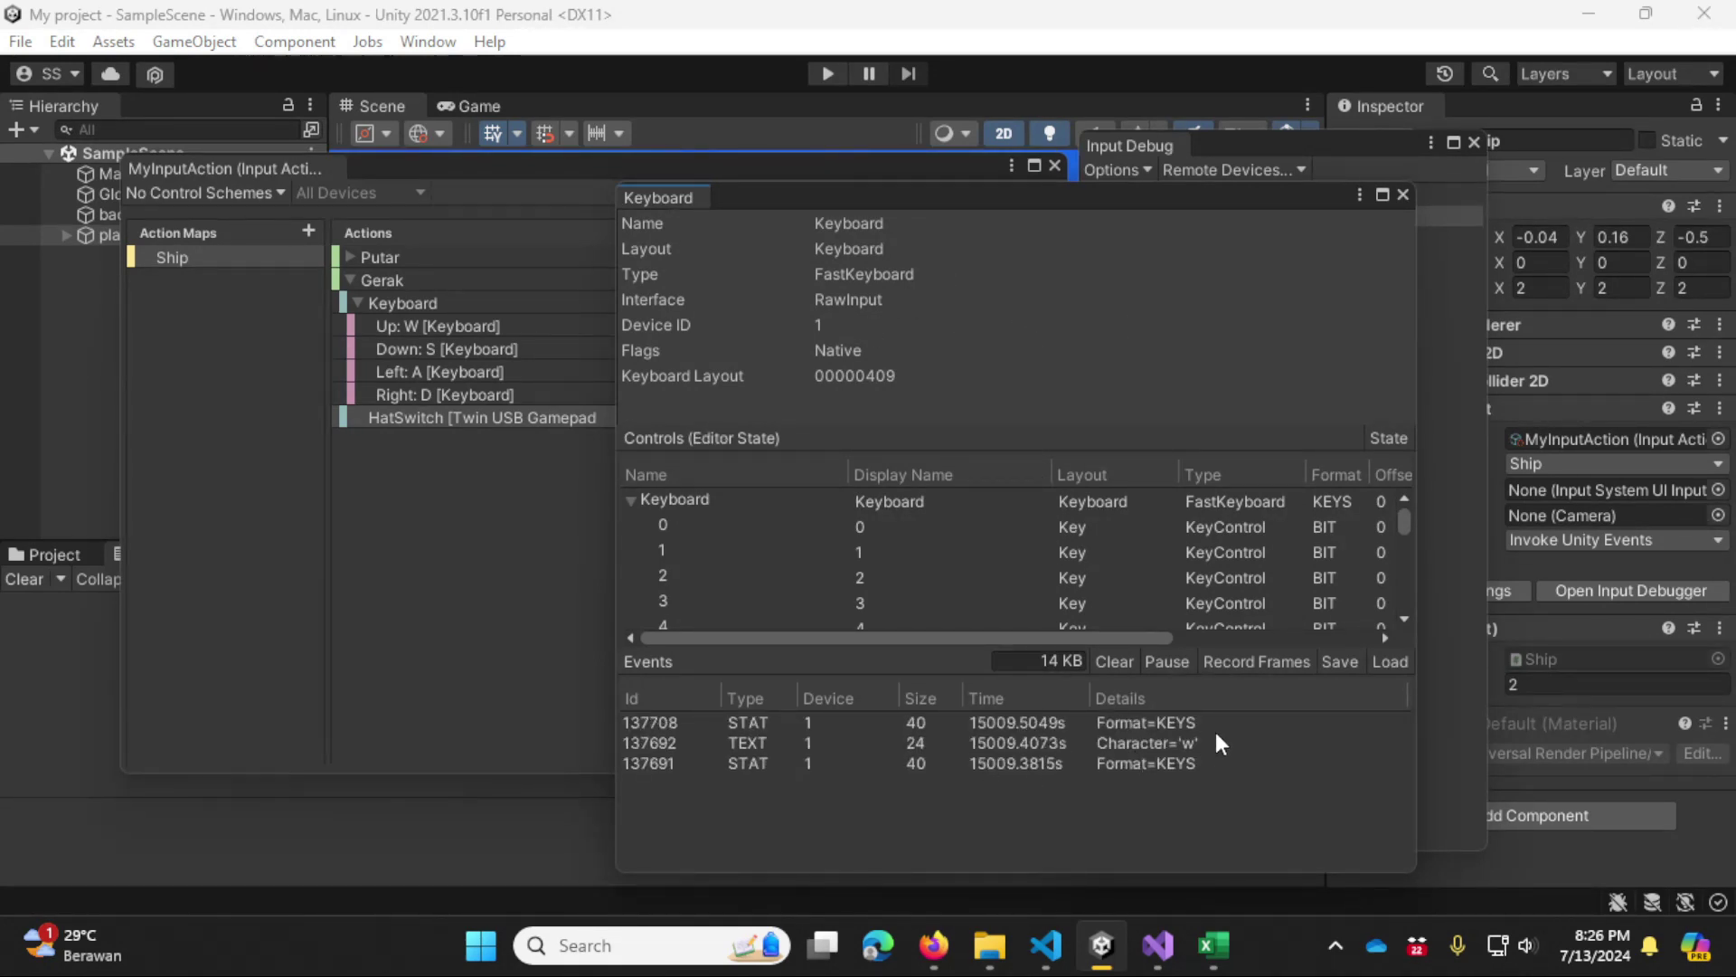
key("s")
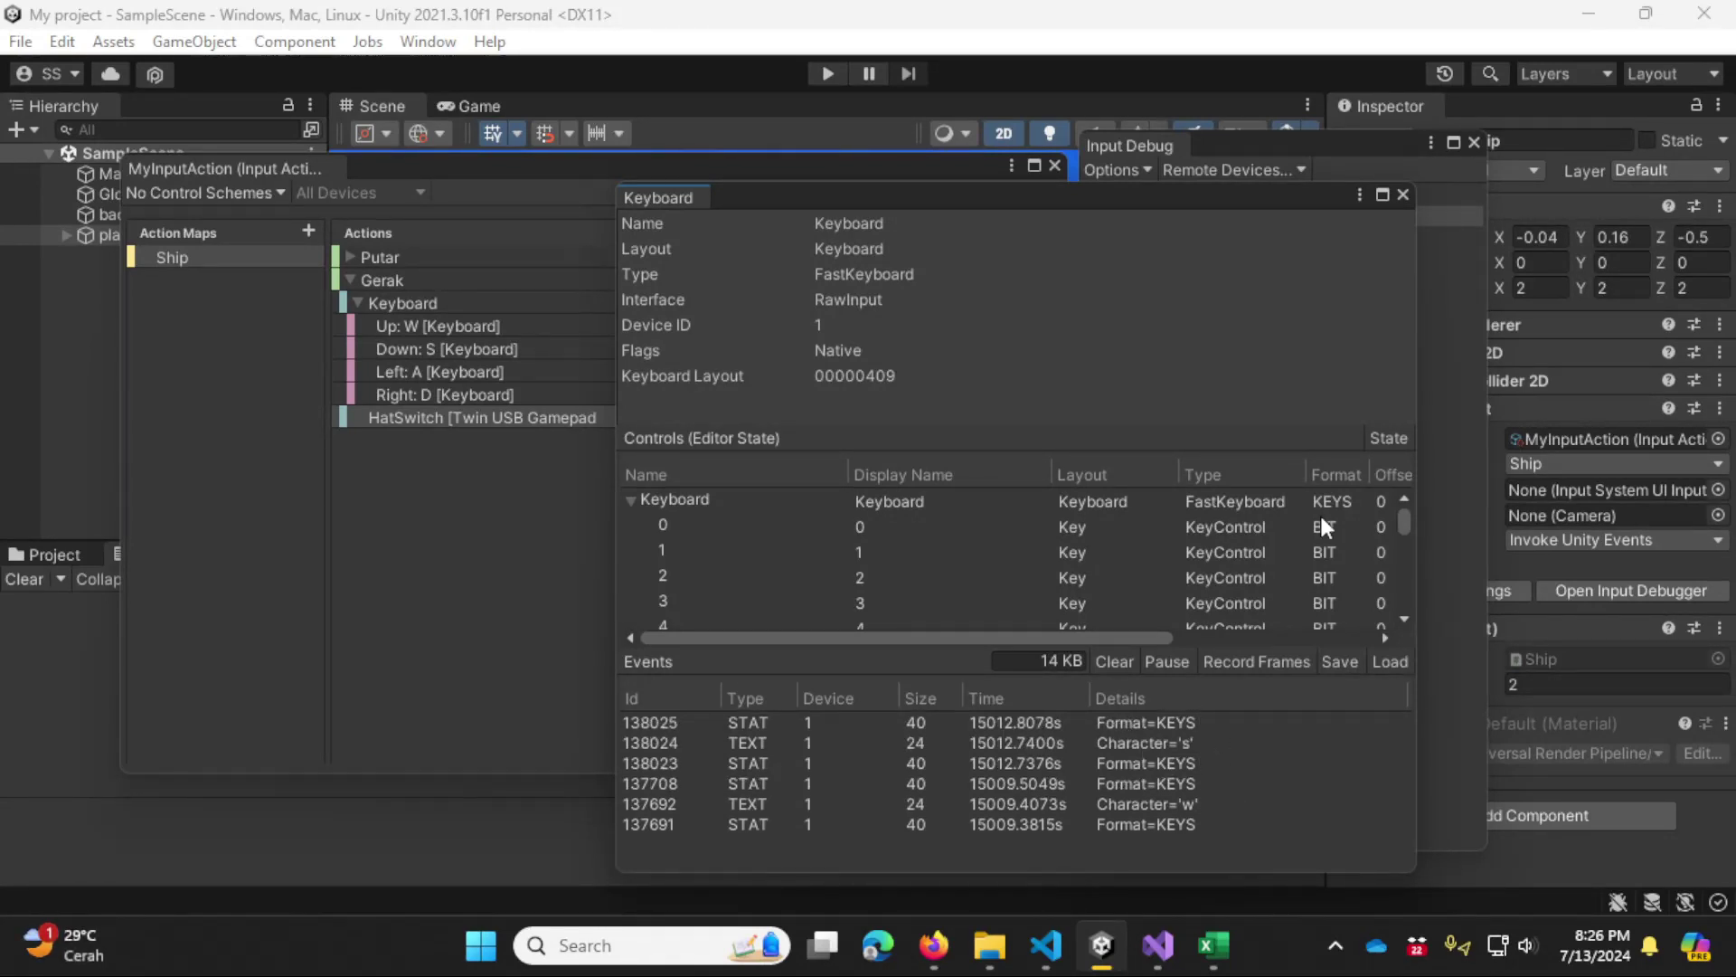
left_click(1402, 195)
Step: Open the Mouse device's details and events, then close them
left_click(1222, 241)
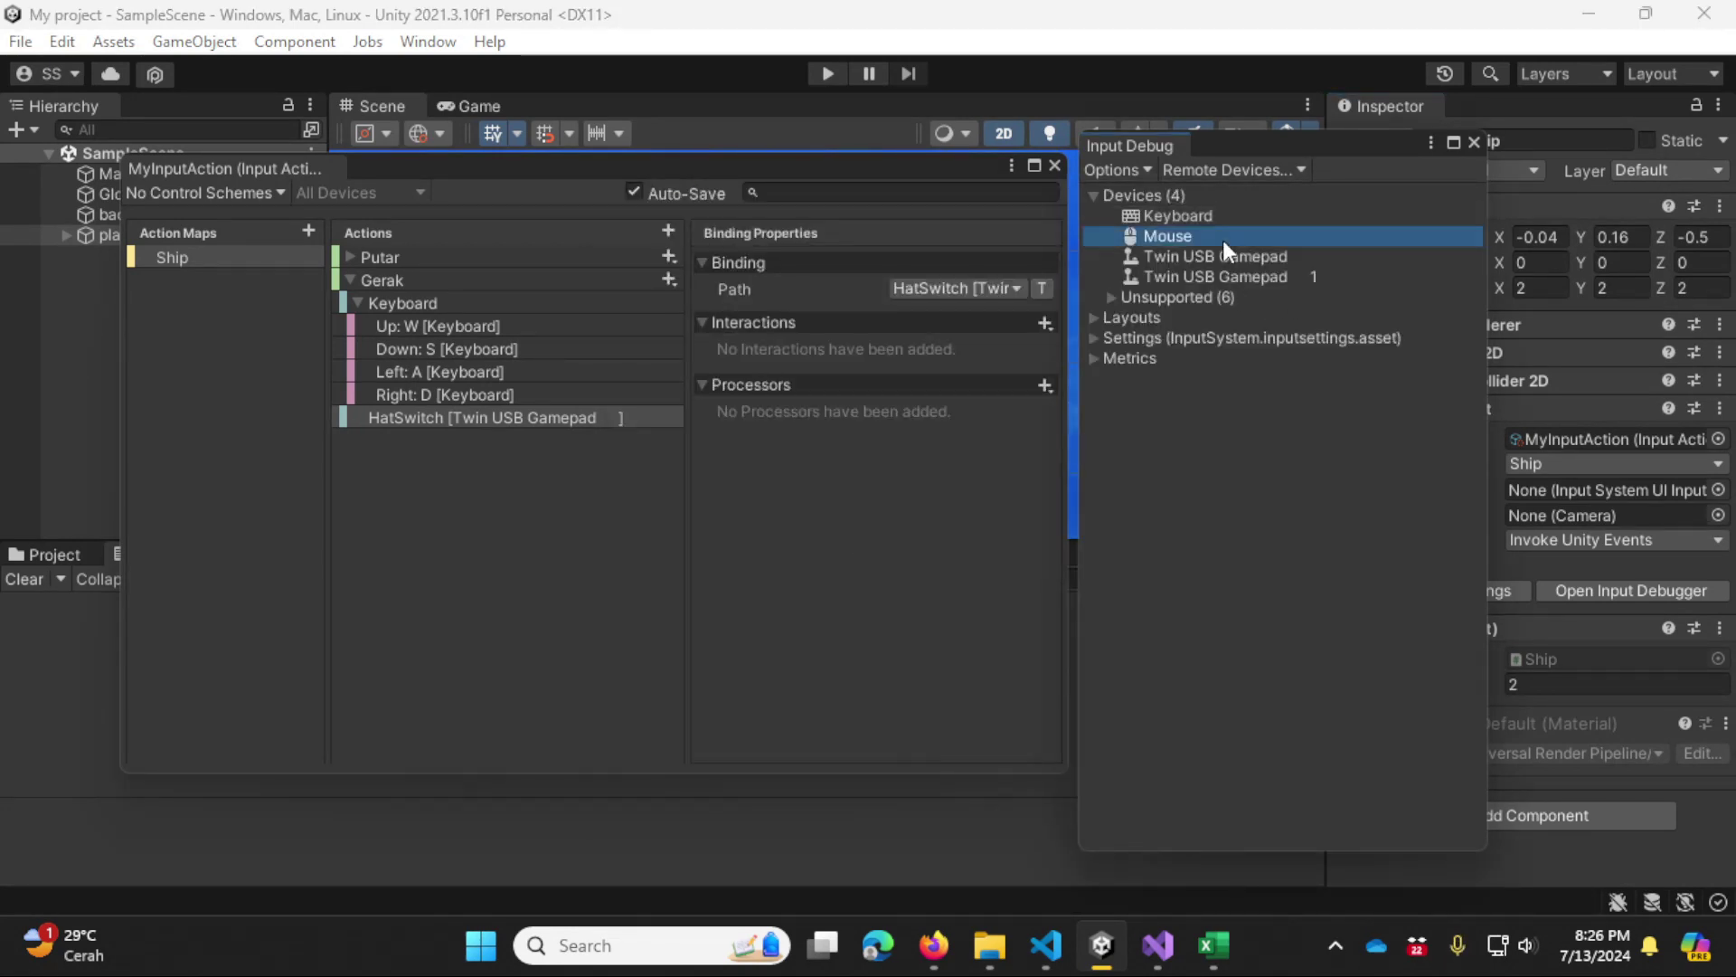
double_click(1222, 238)
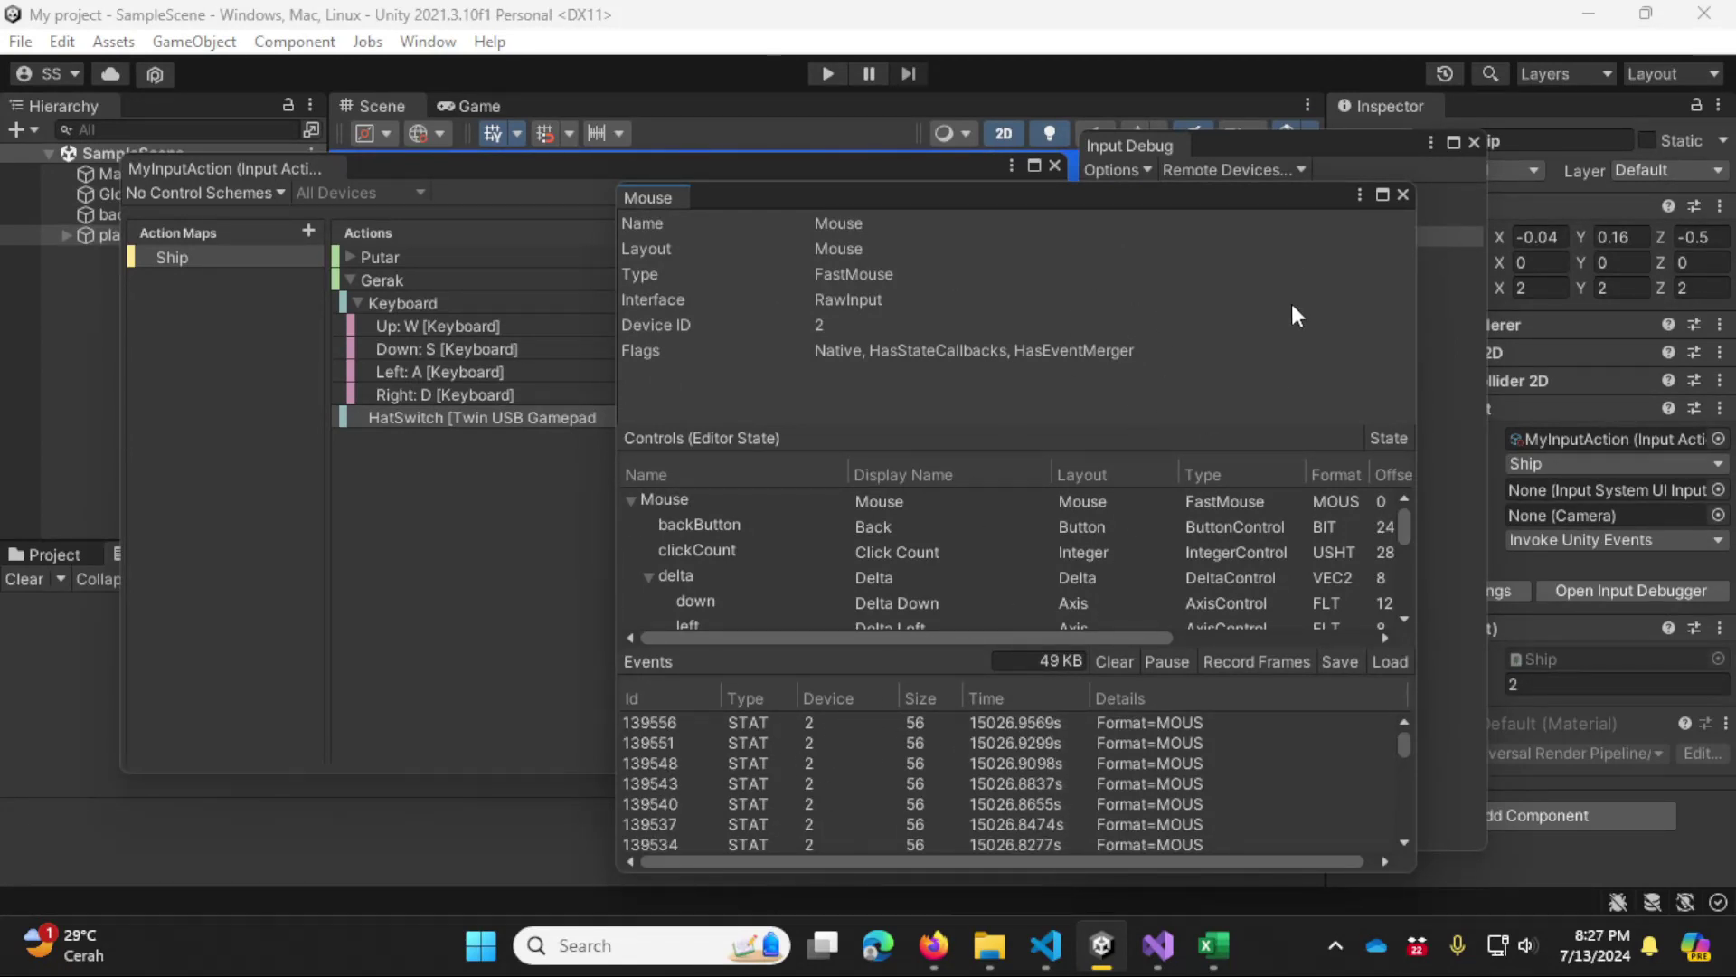
left_click(1403, 194)
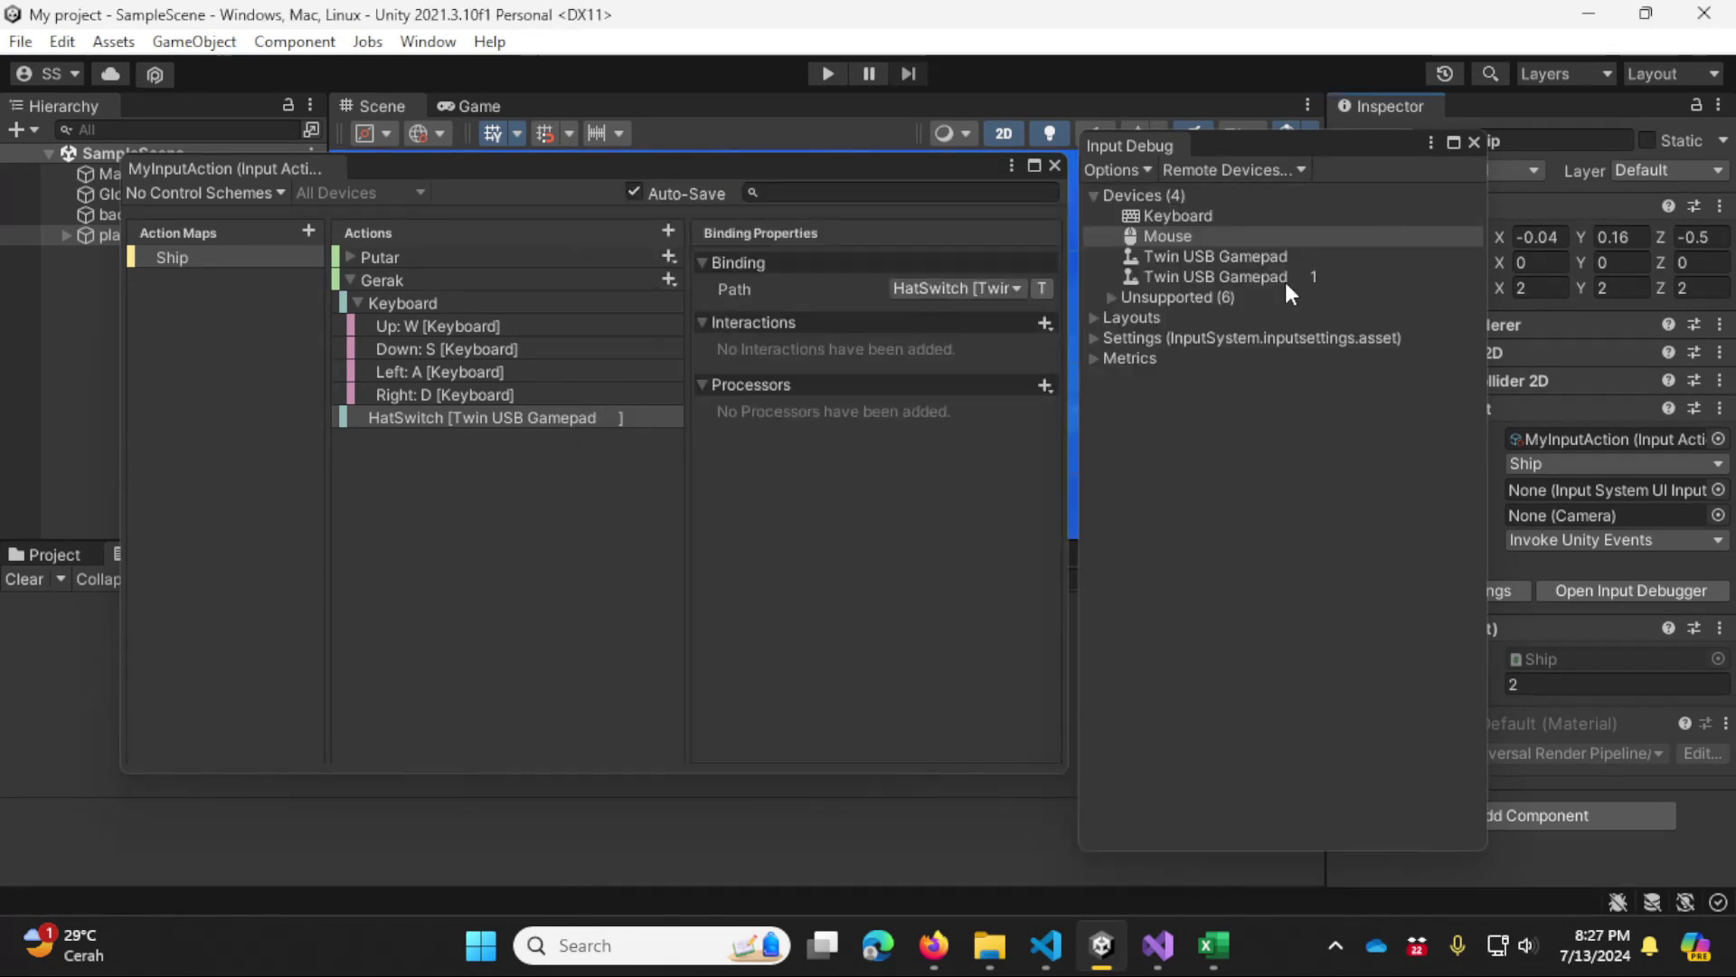
Step: Inspect the Twin USB Gamepad 1 device details window, then close it and refocus the actions editor
double_click(1265, 275)
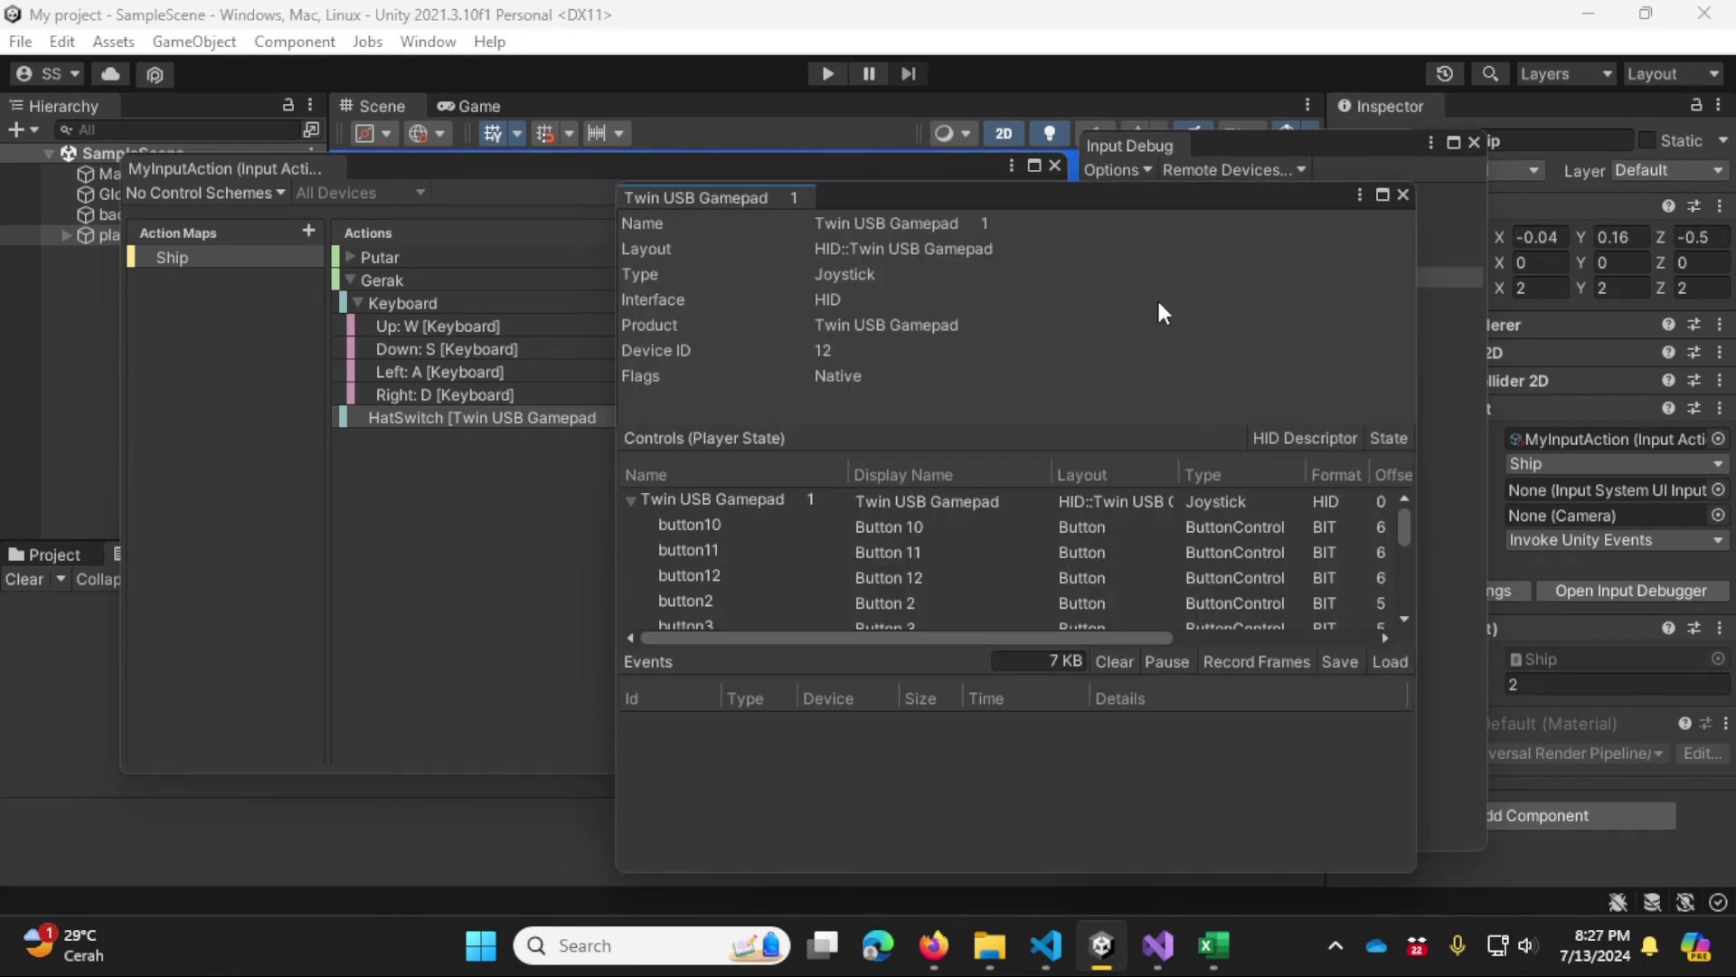
left_click_drag(1154, 198, 1104, 138)
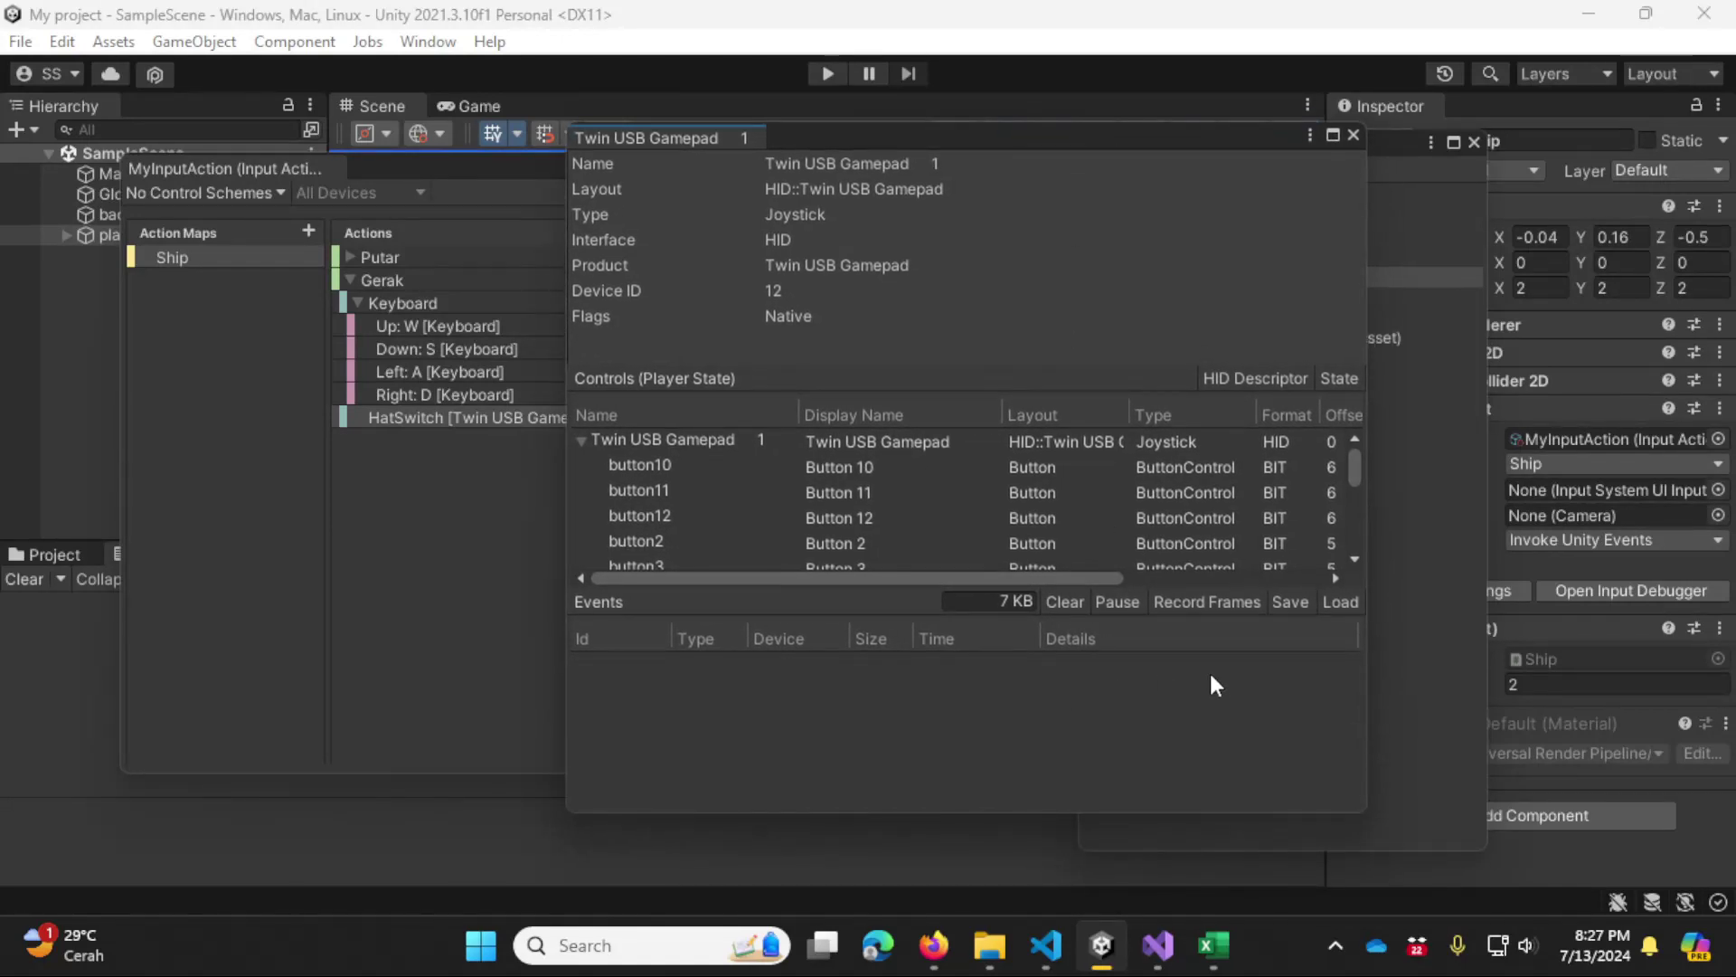
left_click(1354, 559)
left_click(1354, 560)
scroll(1354, 481, "down", 3)
scroll(1344, 464, "down", 2)
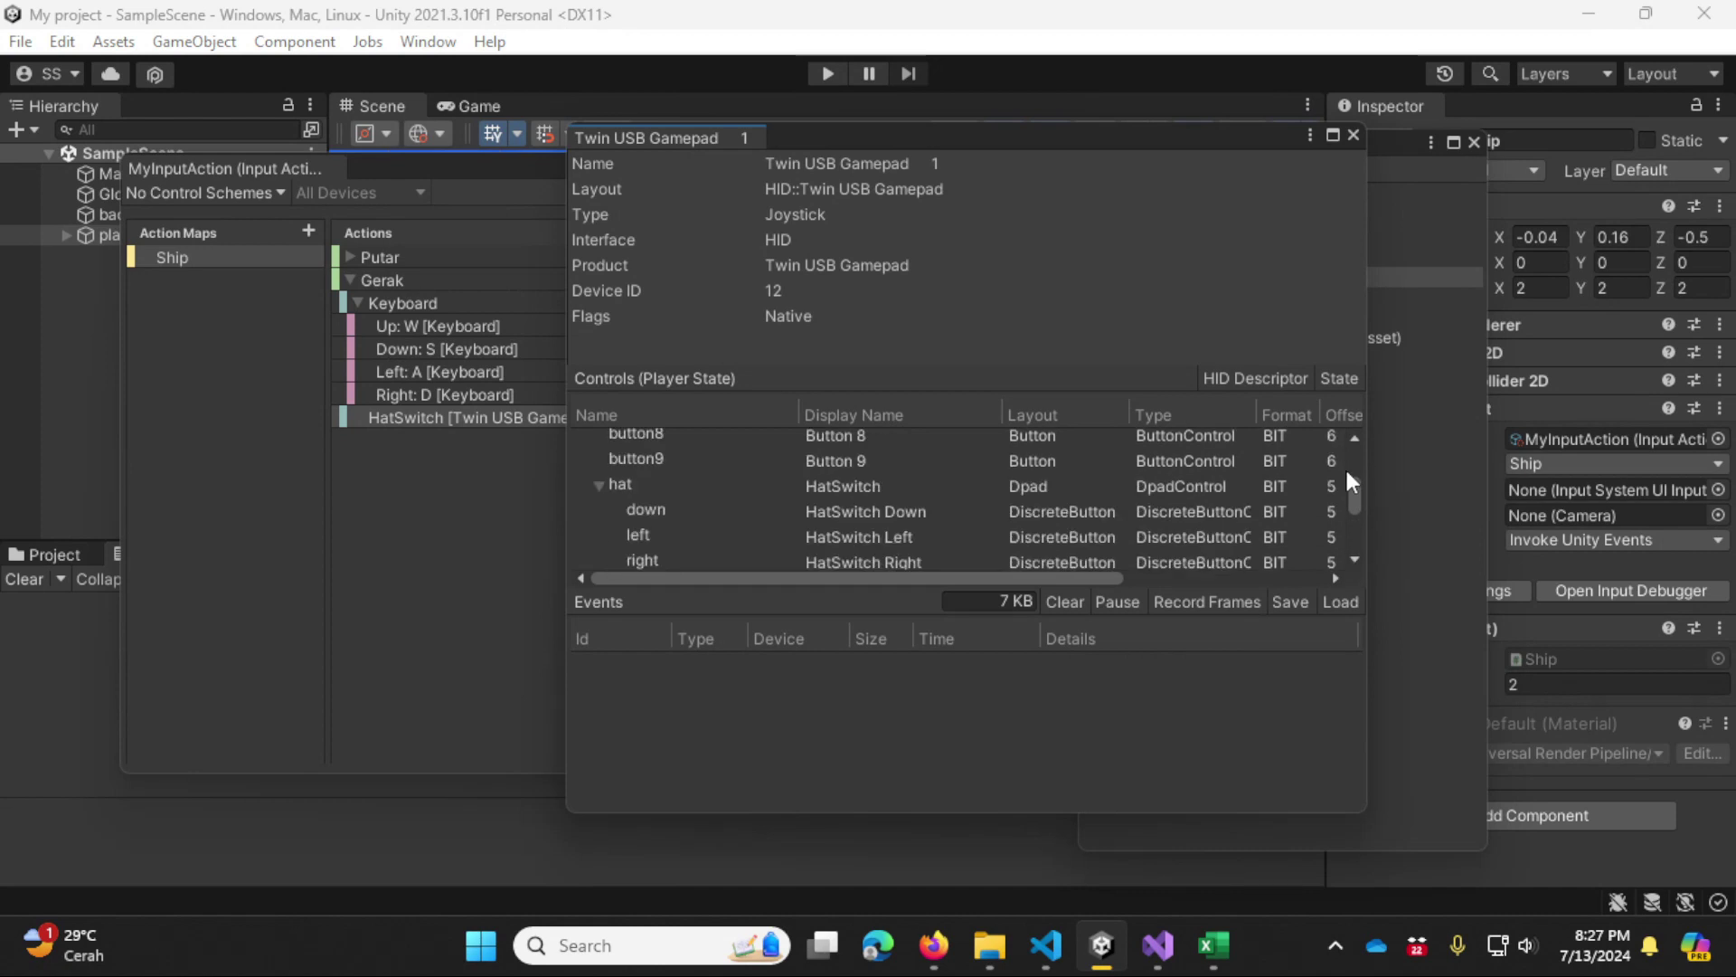
scroll(1343, 465, "up", 5)
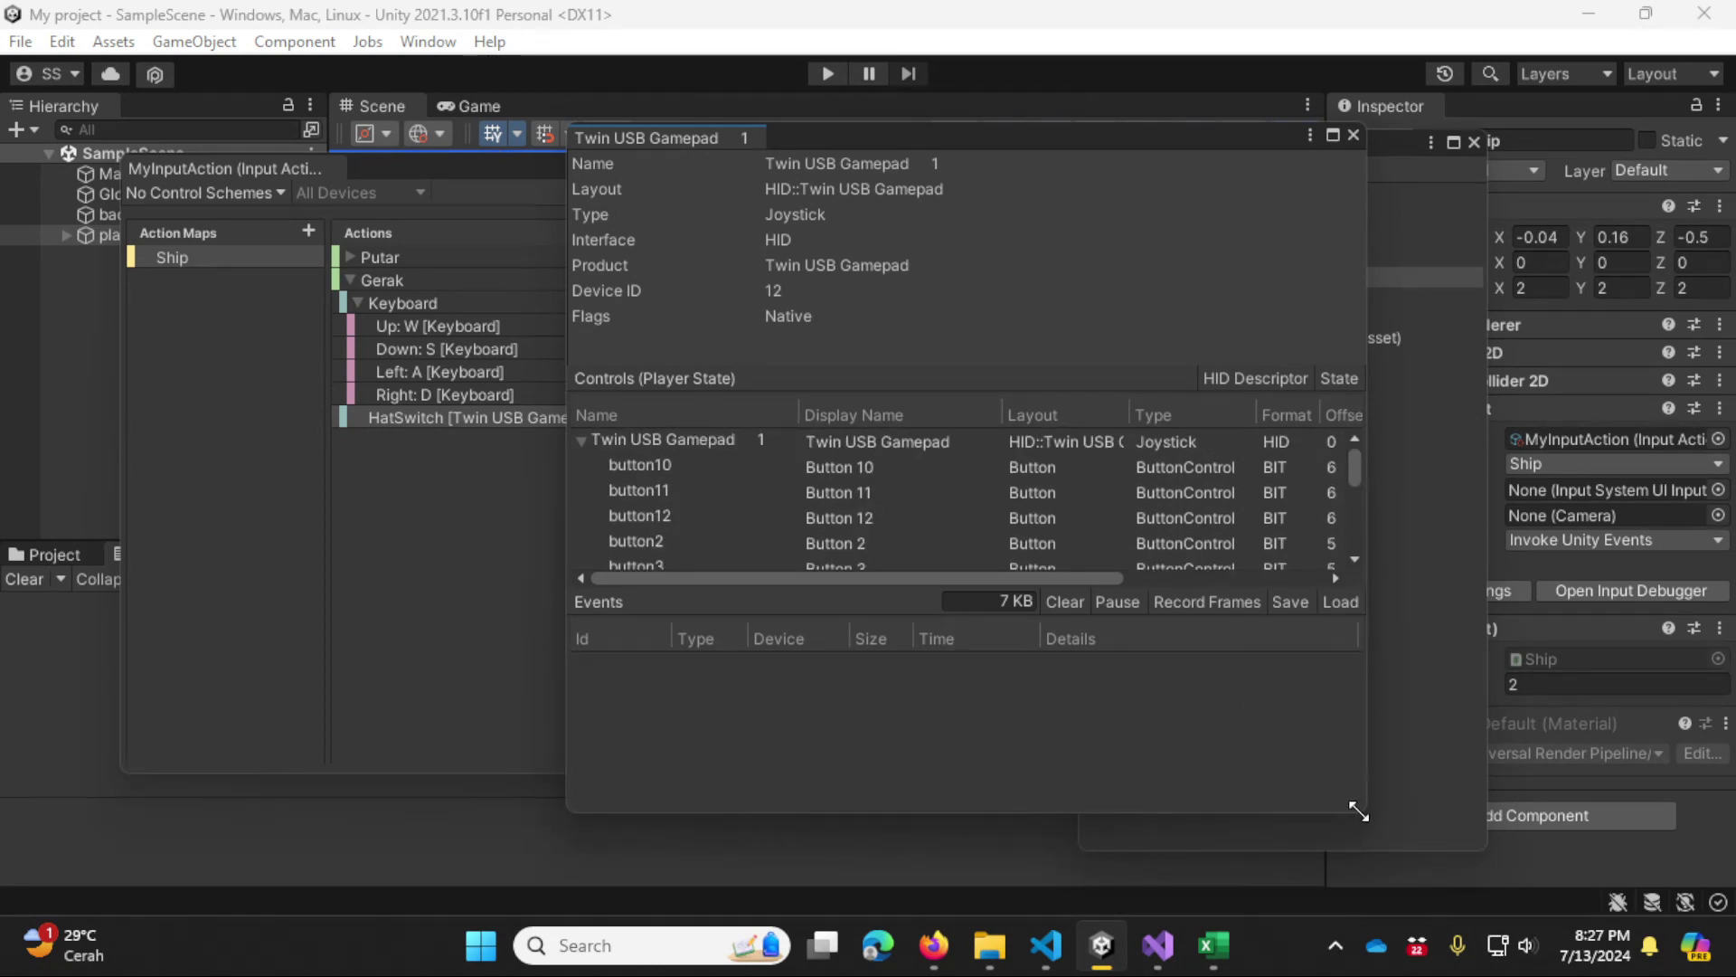
left_click_drag(1358, 811, 1506, 855)
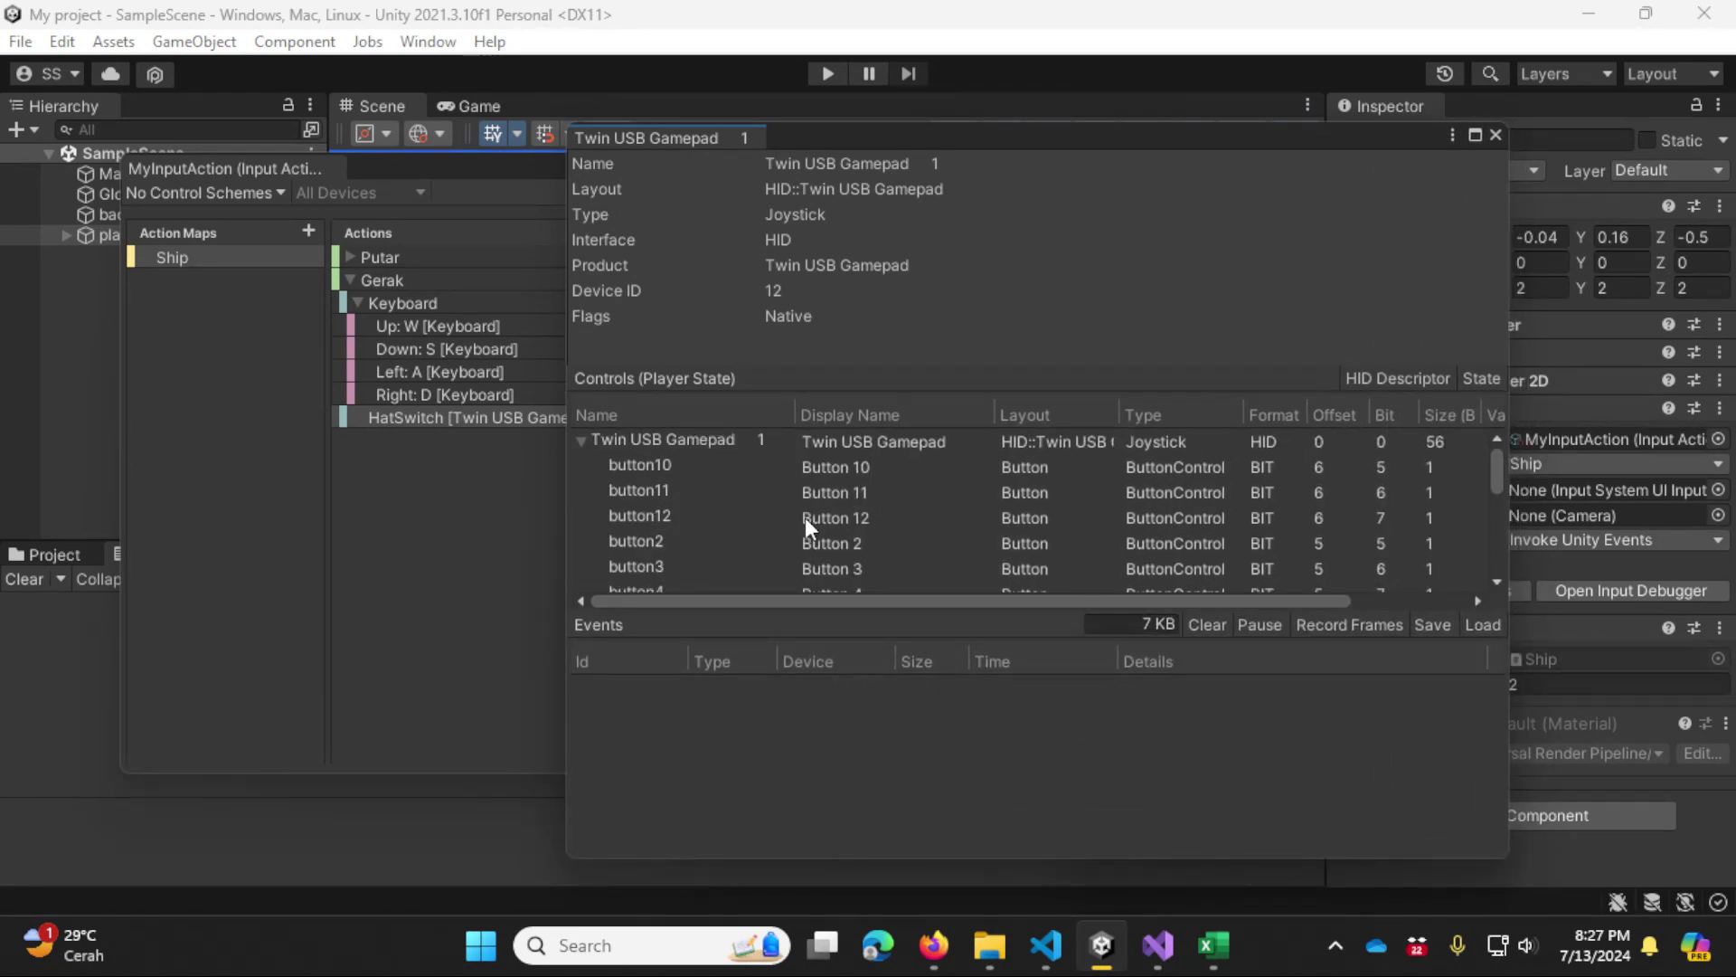
left_click(1495, 136)
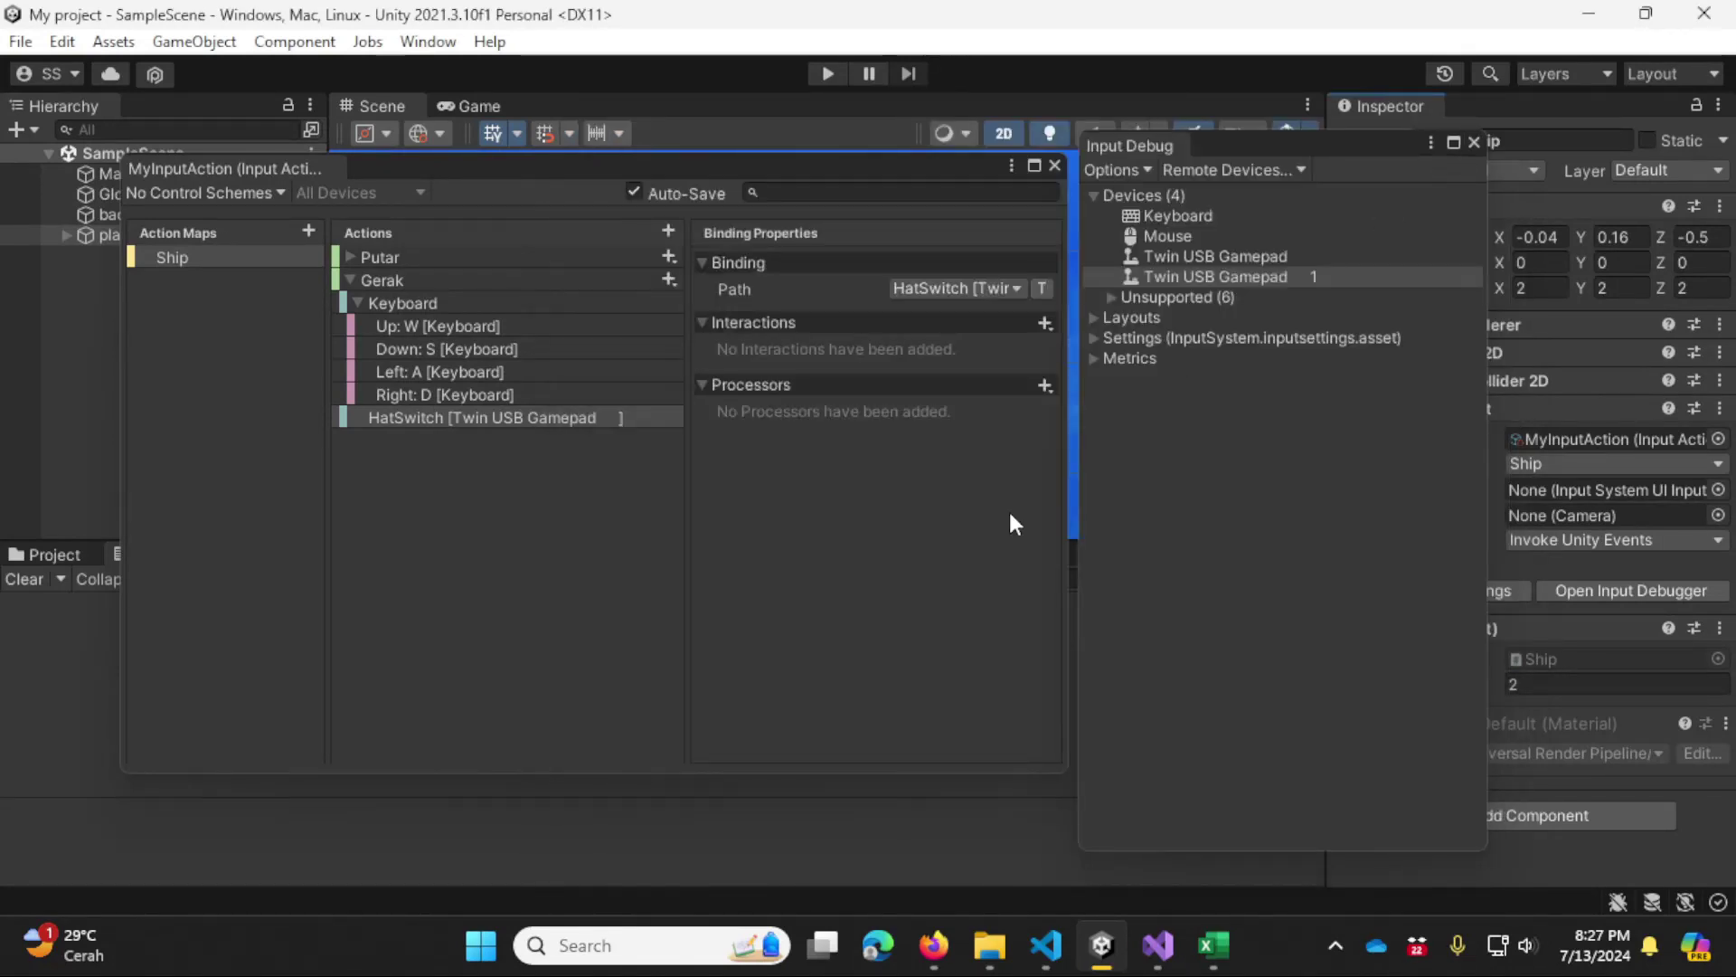
left_click(960, 559)
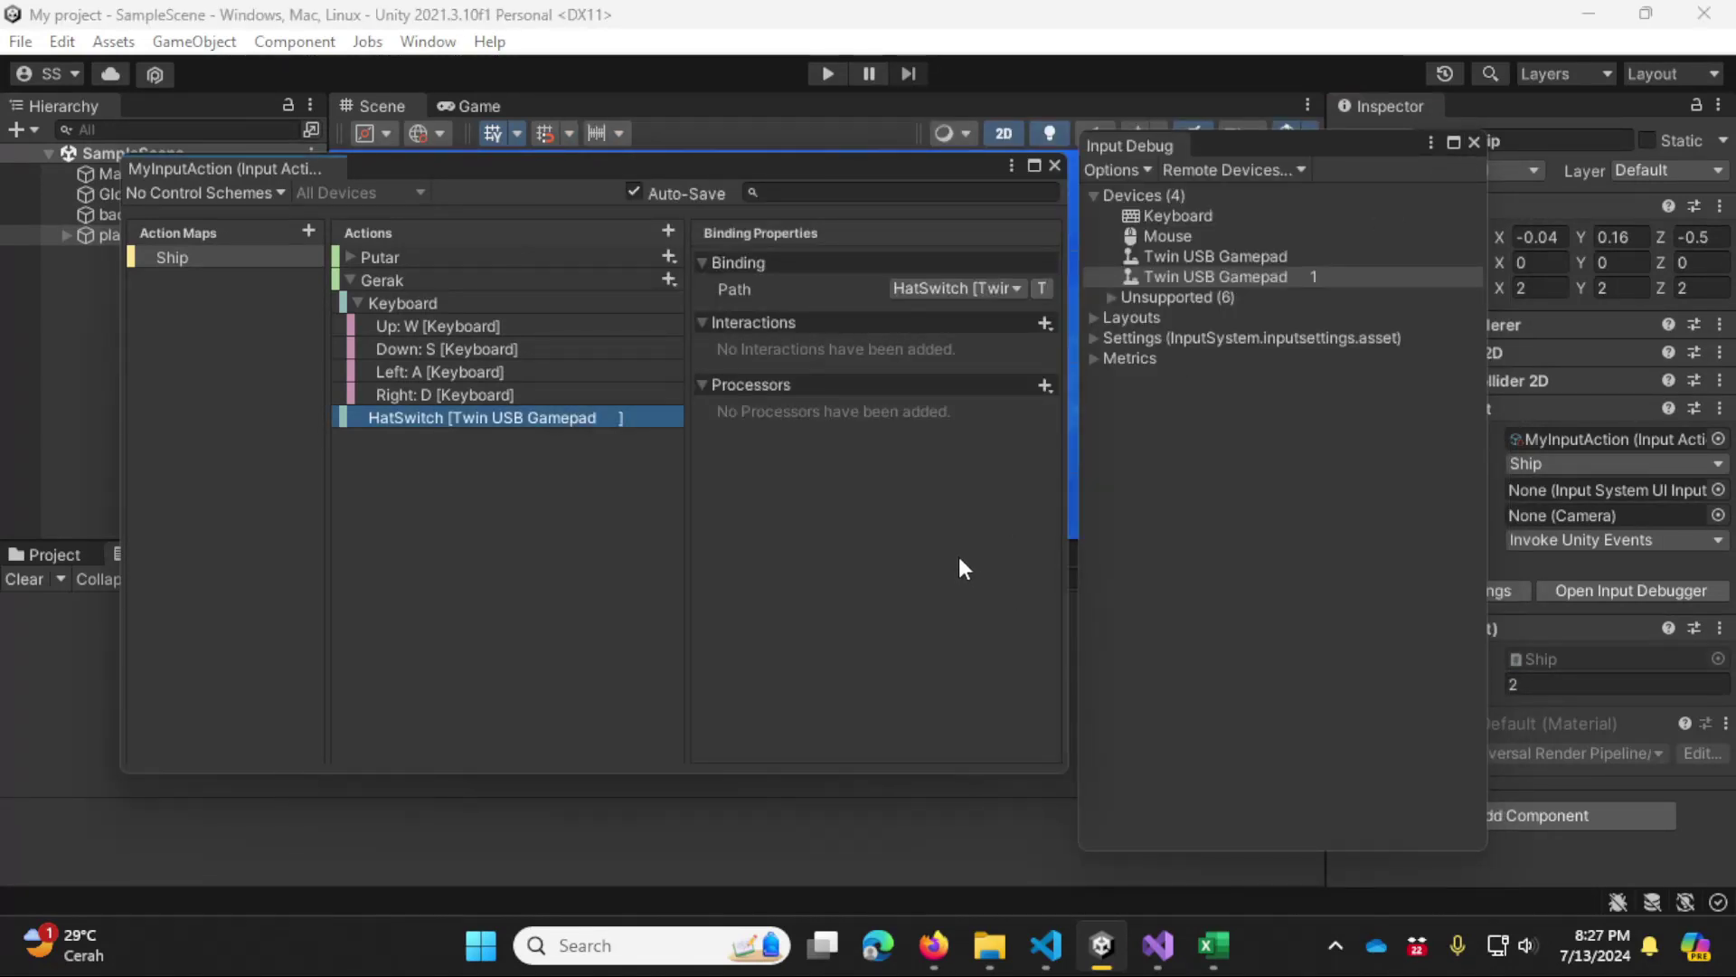
Step: Review the Keyboard composite and Gerak properties, then close the actions editor and Input Debugger
left_click(438, 302)
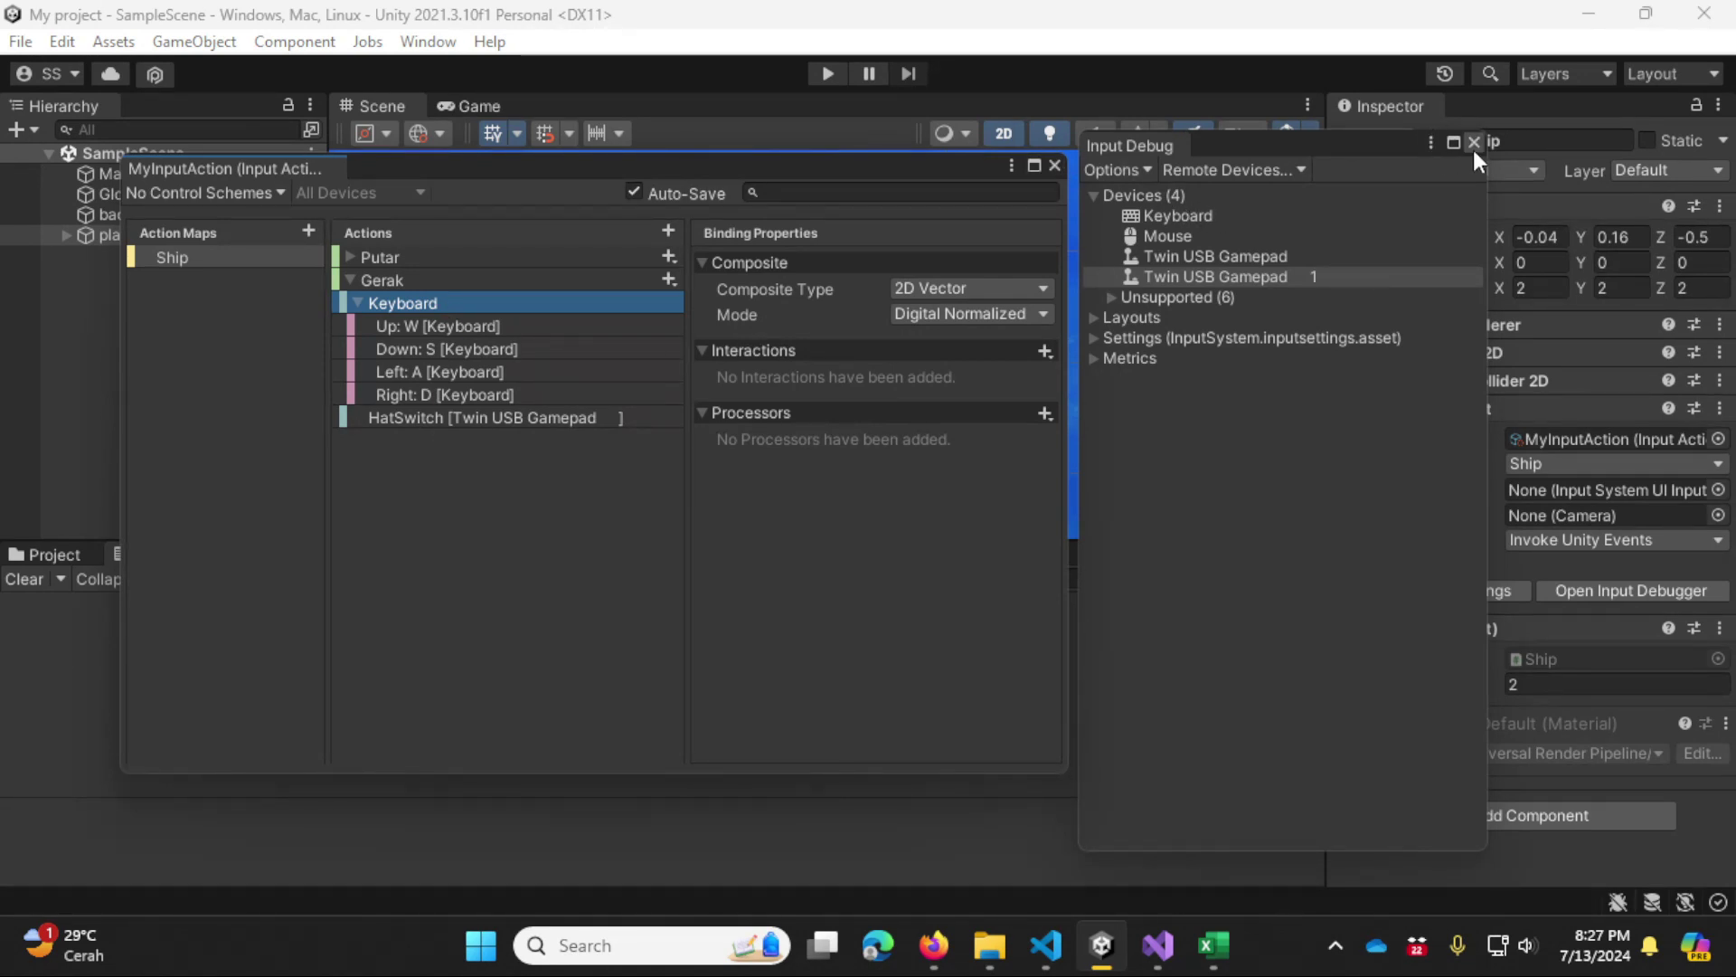
left_click(434, 280)
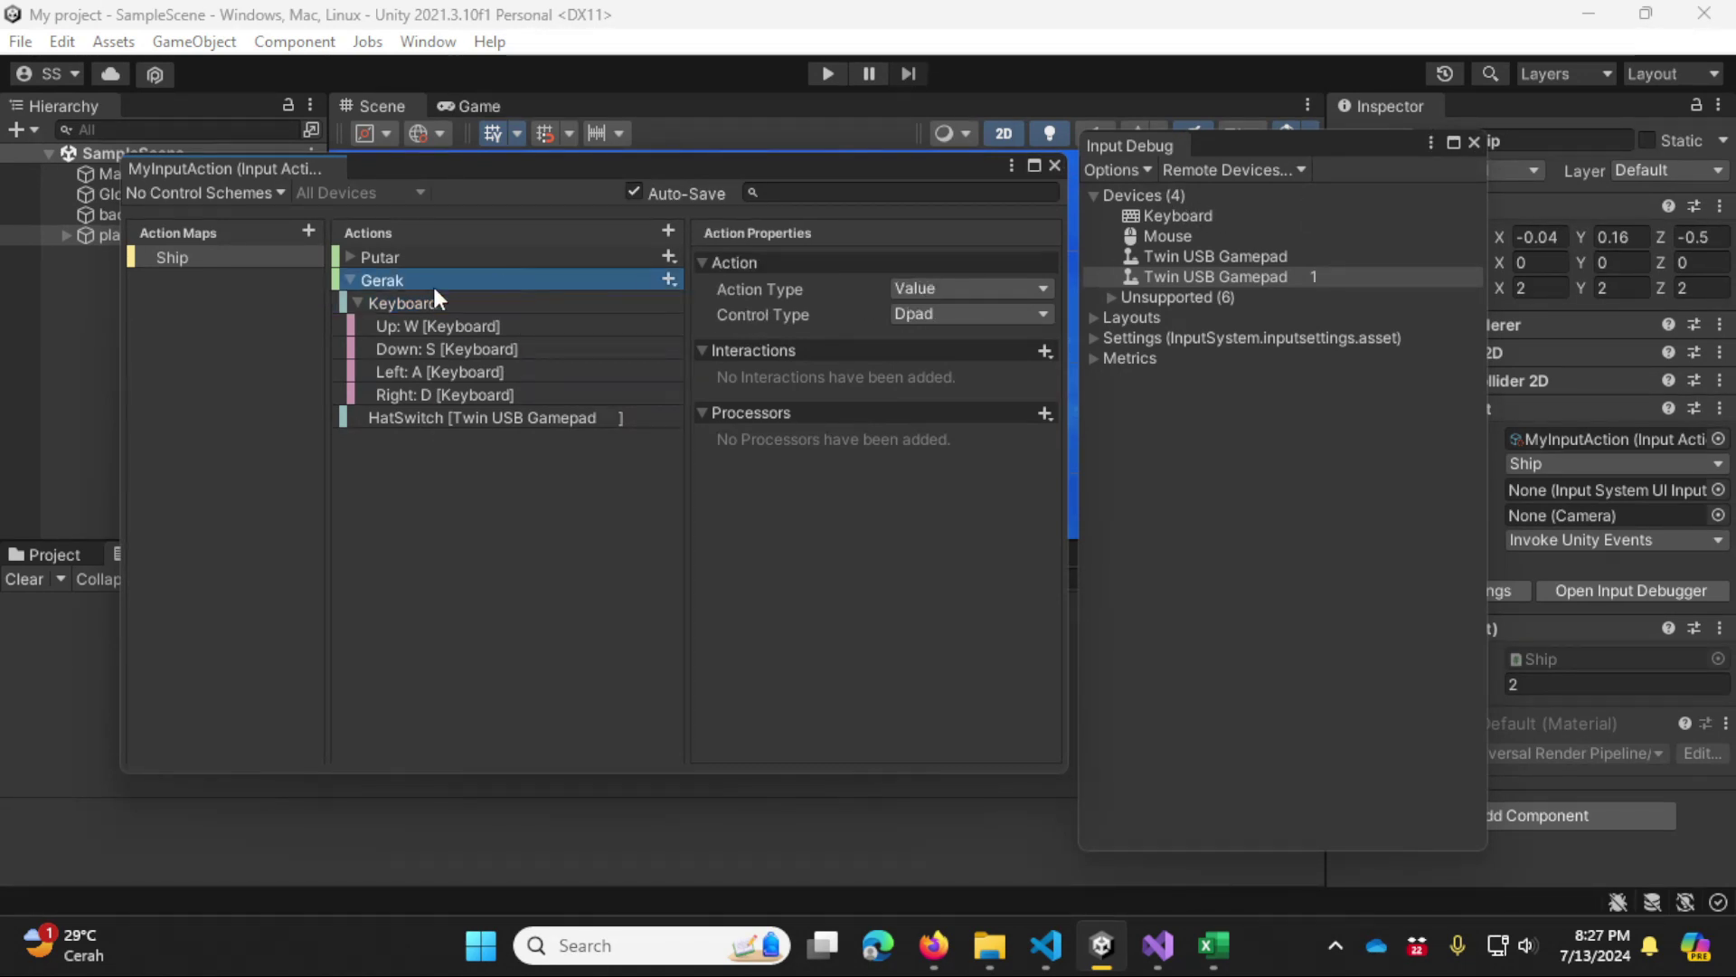
left_click(1054, 166)
left_click(1474, 142)
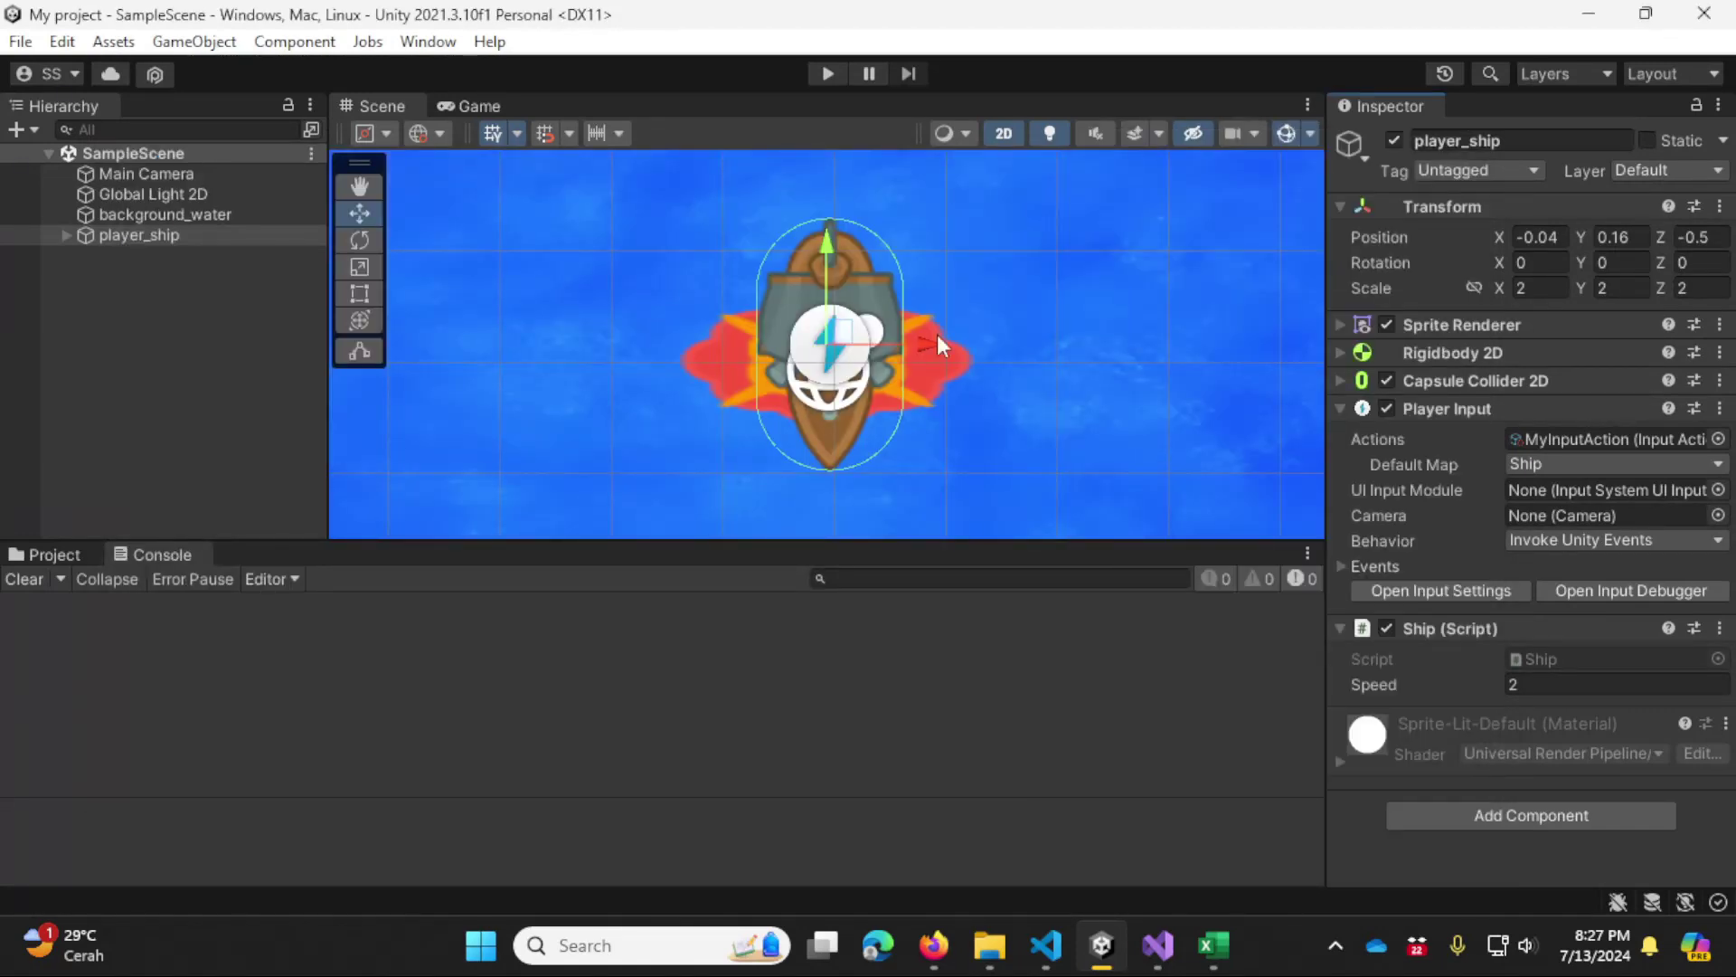
Step: Enter Play mode and steer the ship with W, S, A, D, ending diagonally down-right
left_click(824, 77)
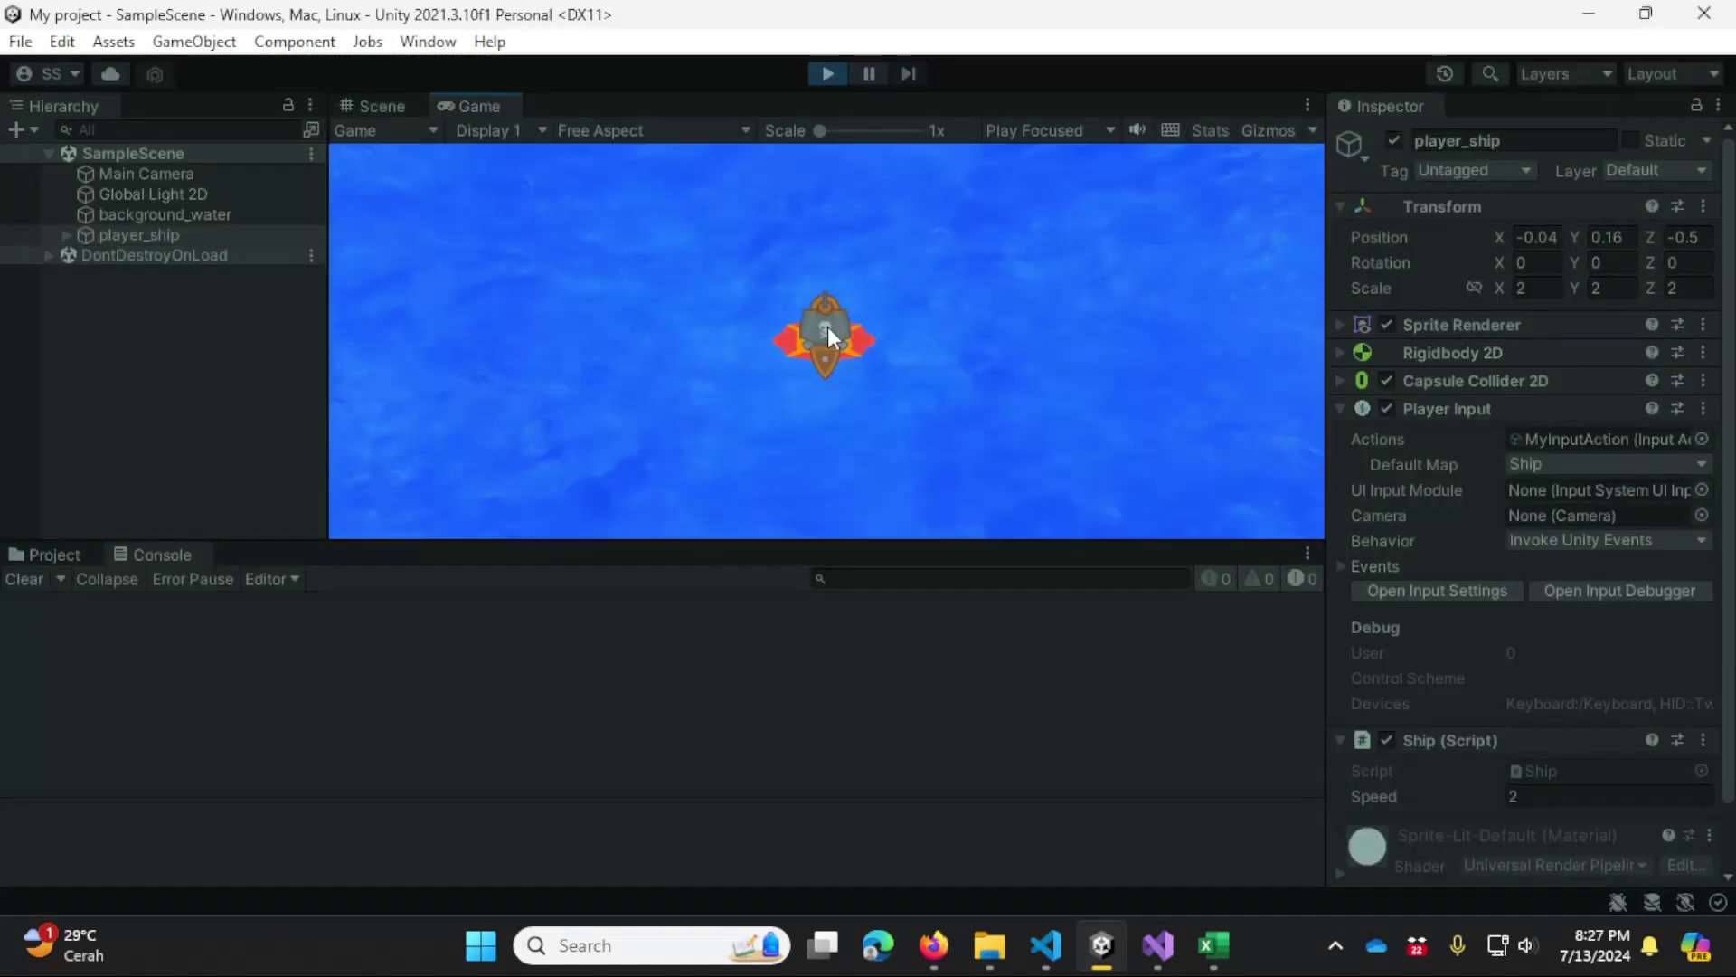
key("w")
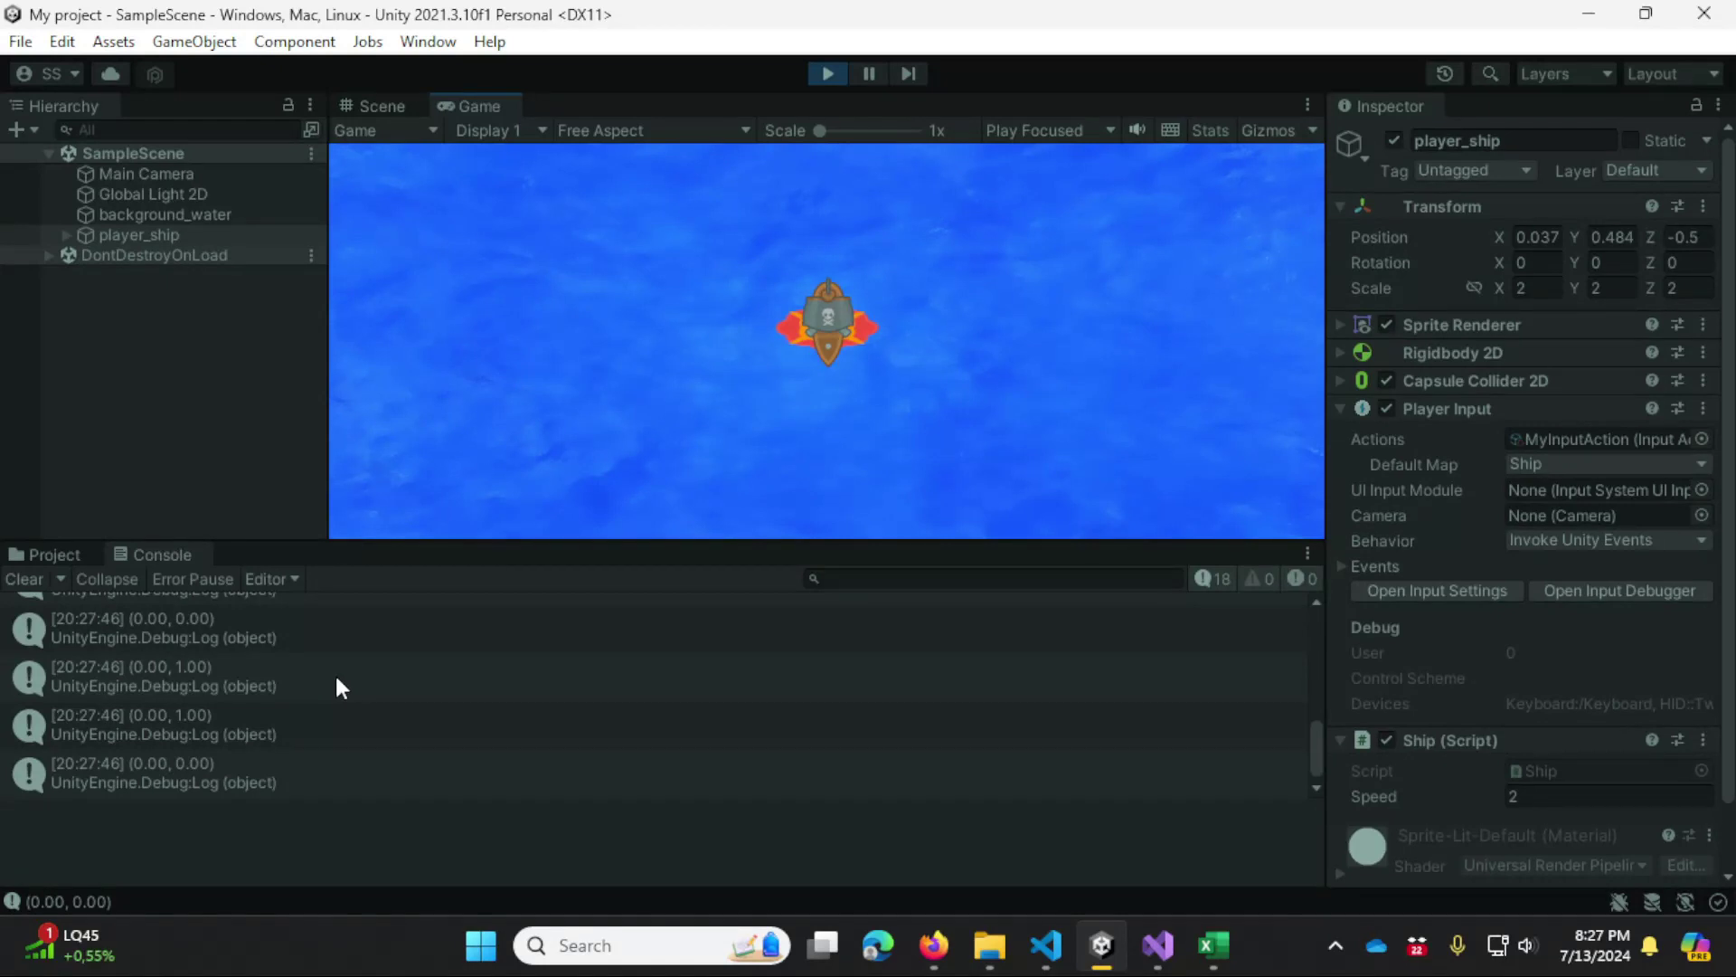
key("s+d")
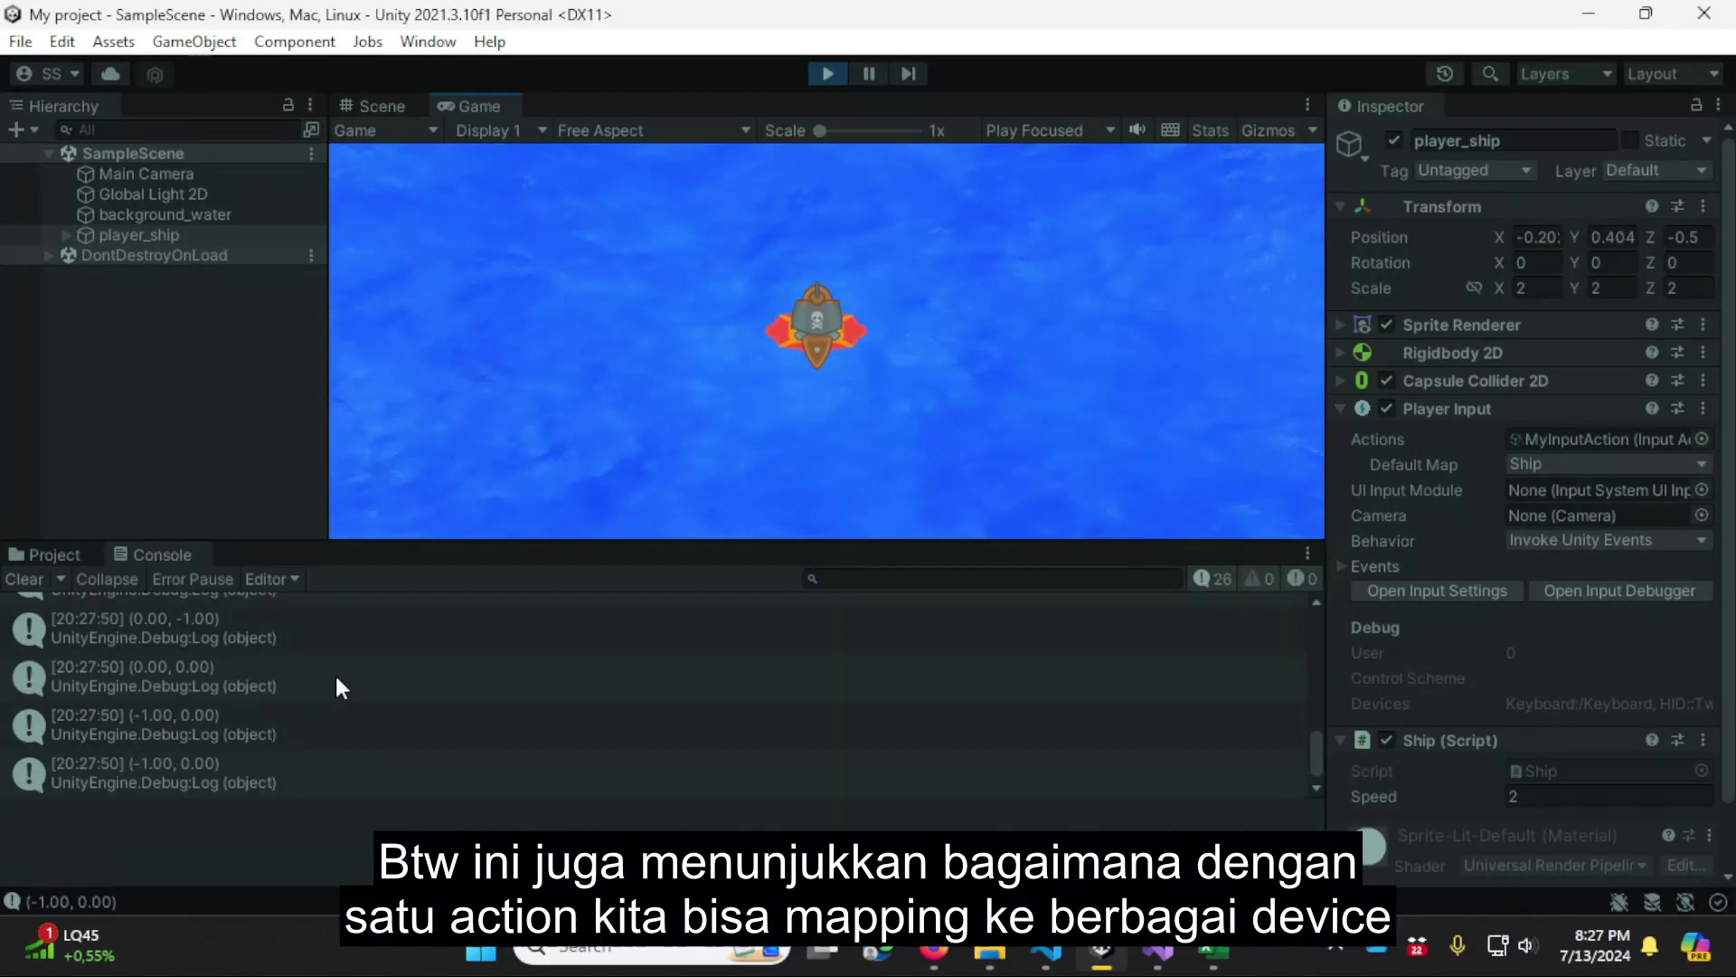
key("s")
key("a")
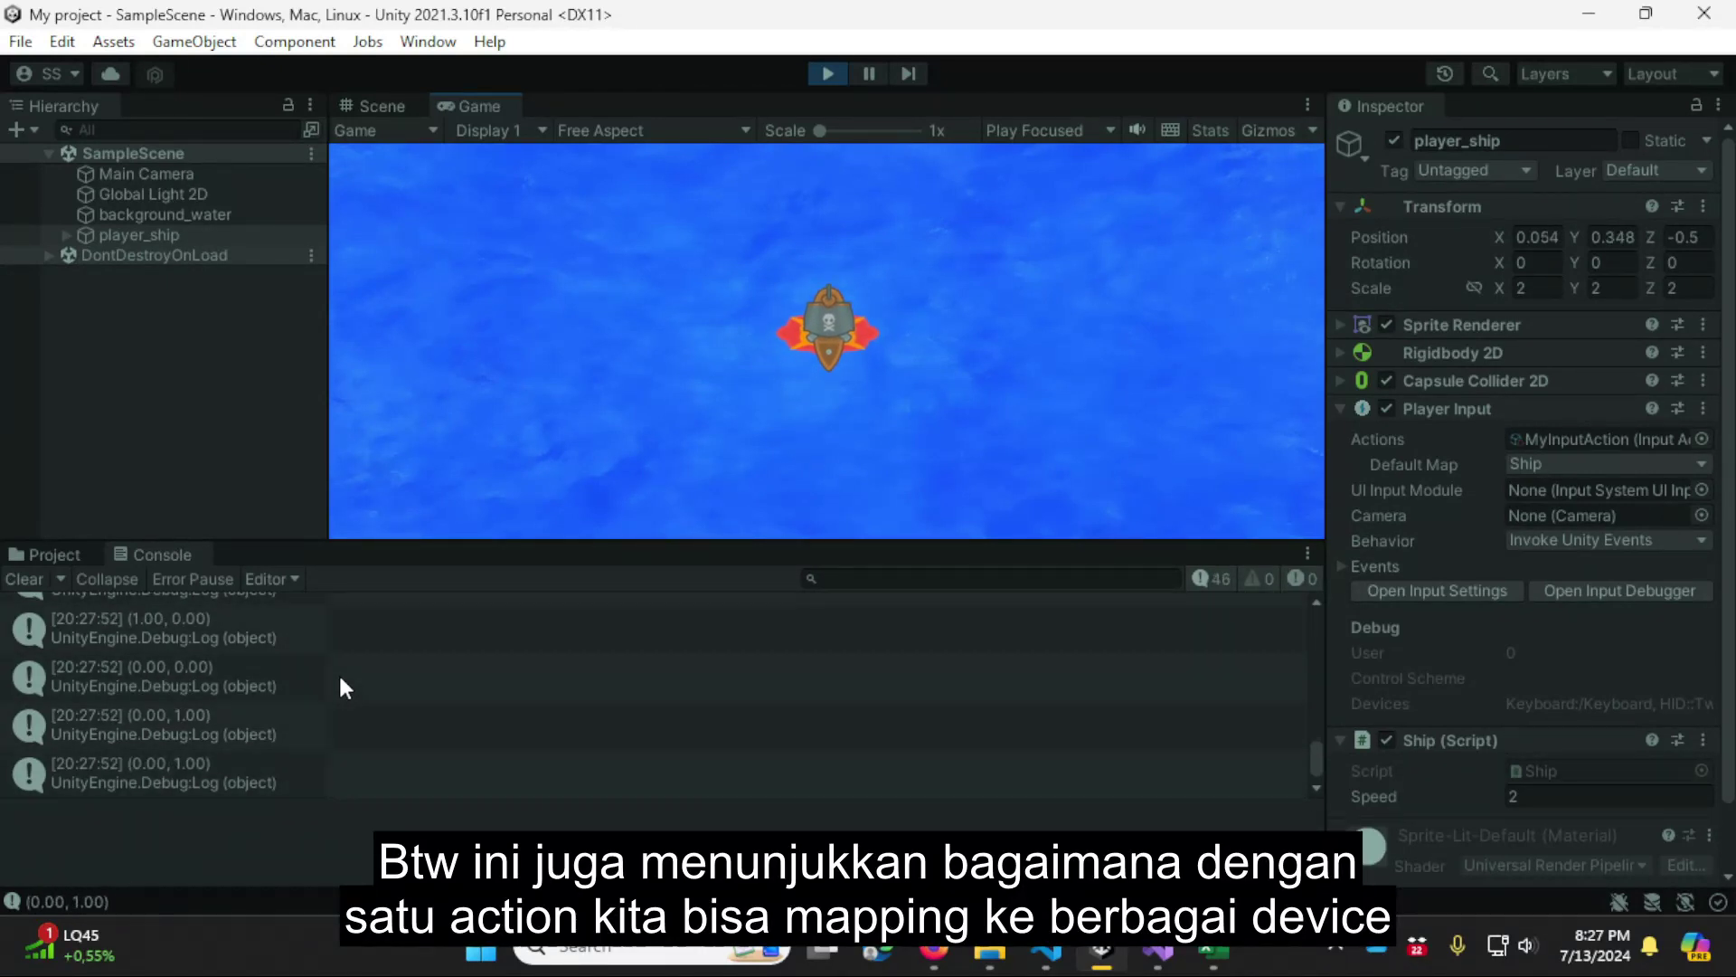
key("d")
key("s")
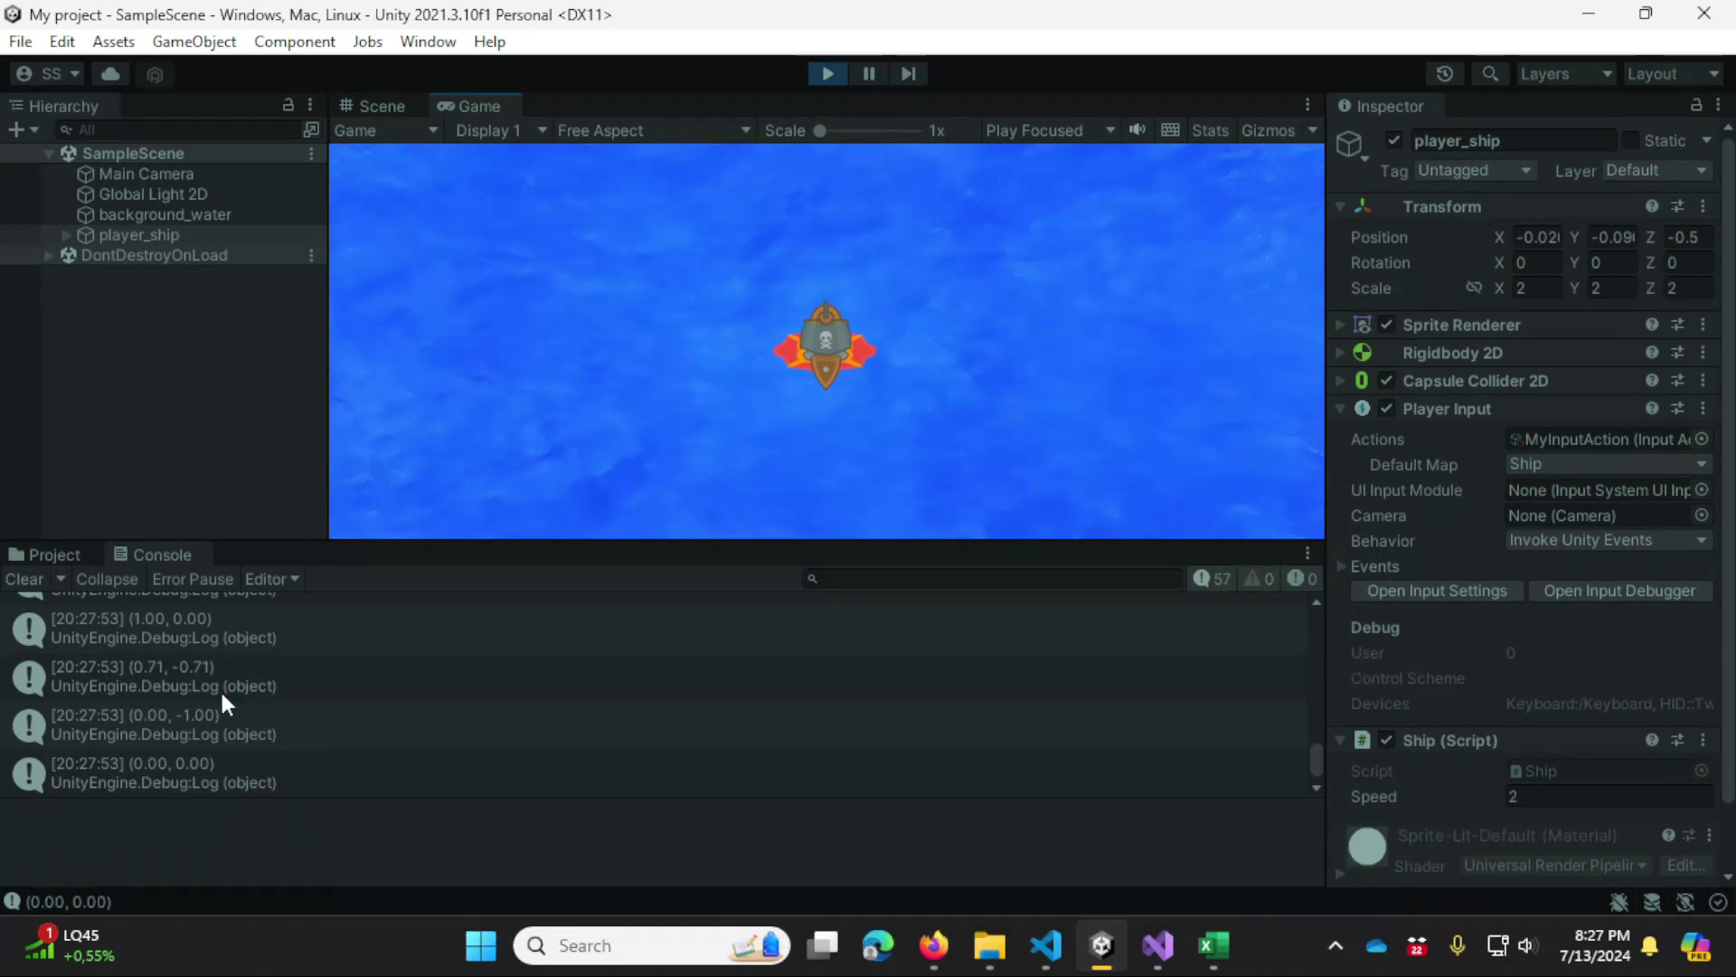
Step: Stop Play mode, open Ship.cs in Visual Studio and go to OnGerak2's Debug.Log line
left_click(827, 73)
left_click(1586, 655)
double_click(1526, 659)
left_click(860, 609)
left_click(587, 653)
triple_click(590, 653)
left_click(633, 648)
Step: Insert context.control.device.name before nilai in the Debug.Log call
key("Left")
key("Left")
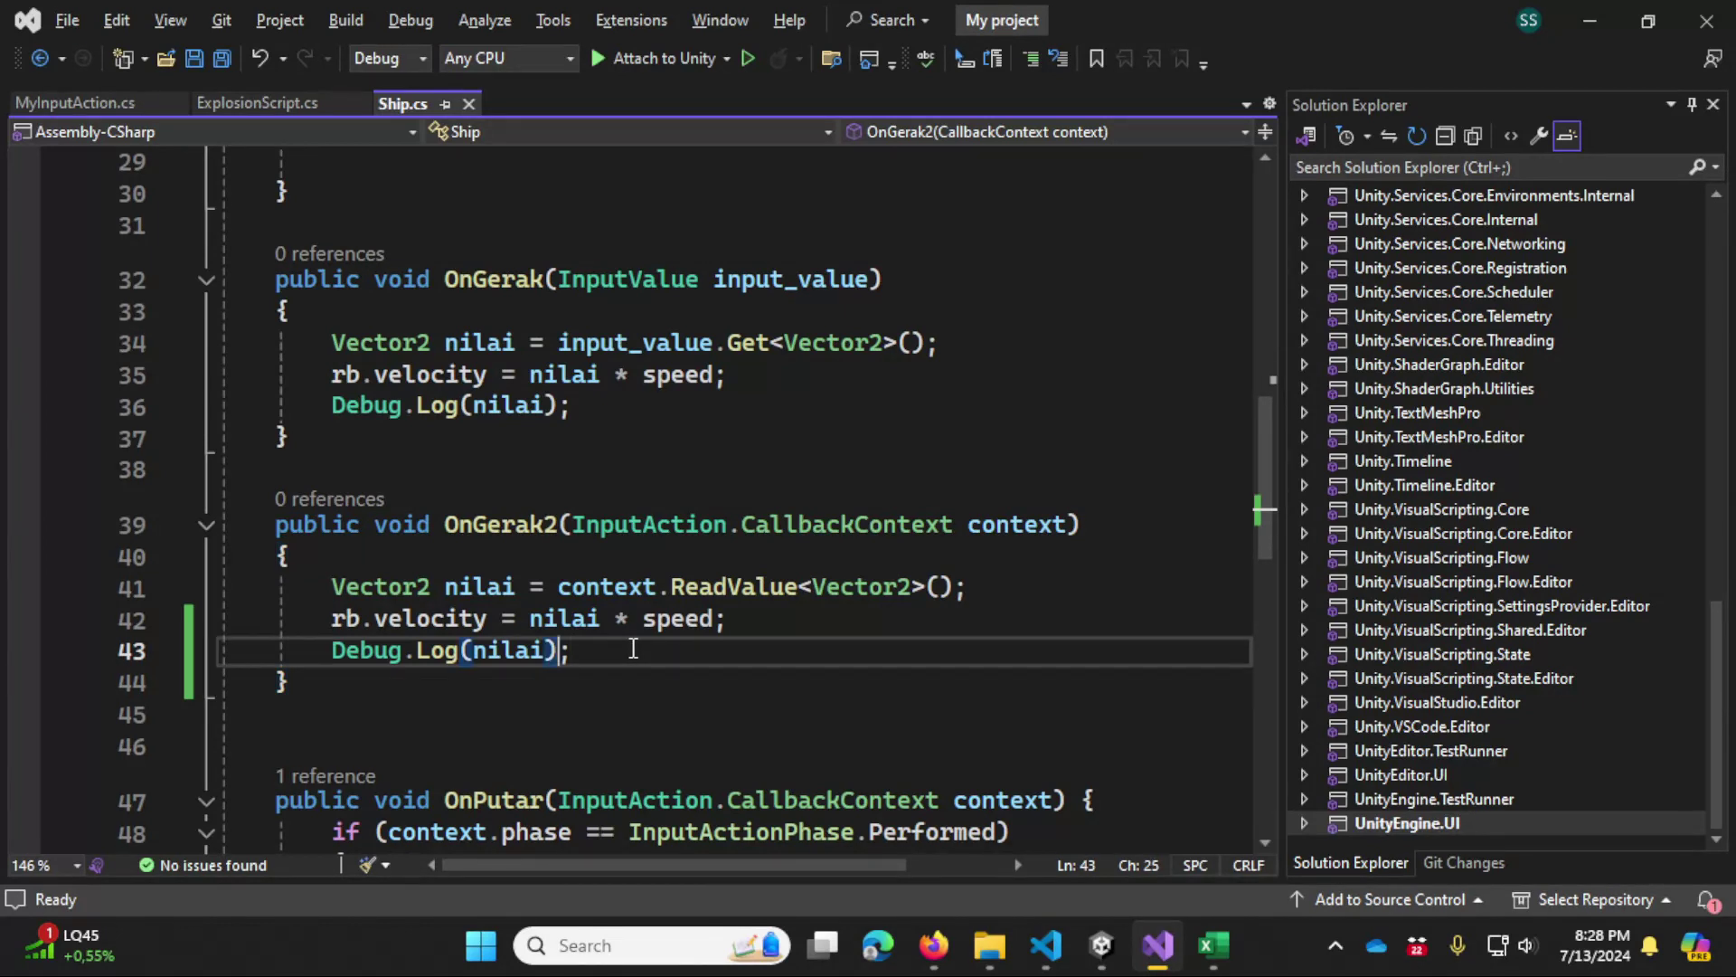
key("ctrl+shift+Left")
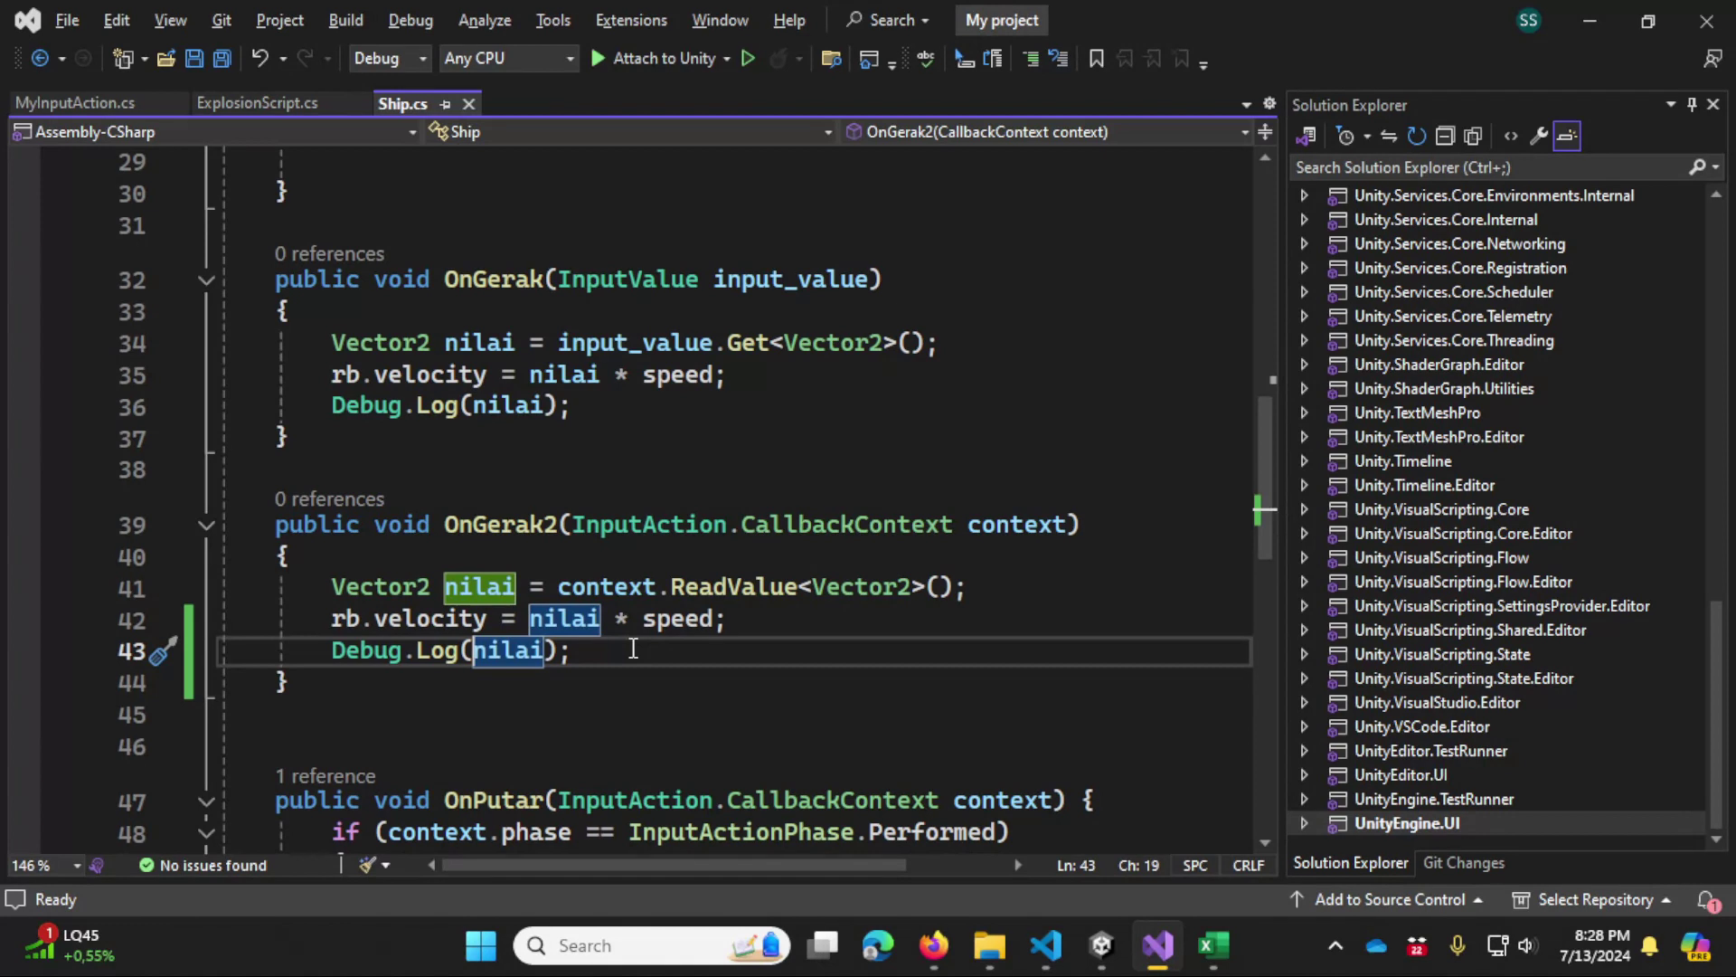
key("Left")
key("Left")
type("con")
key("Tab")
type(".")
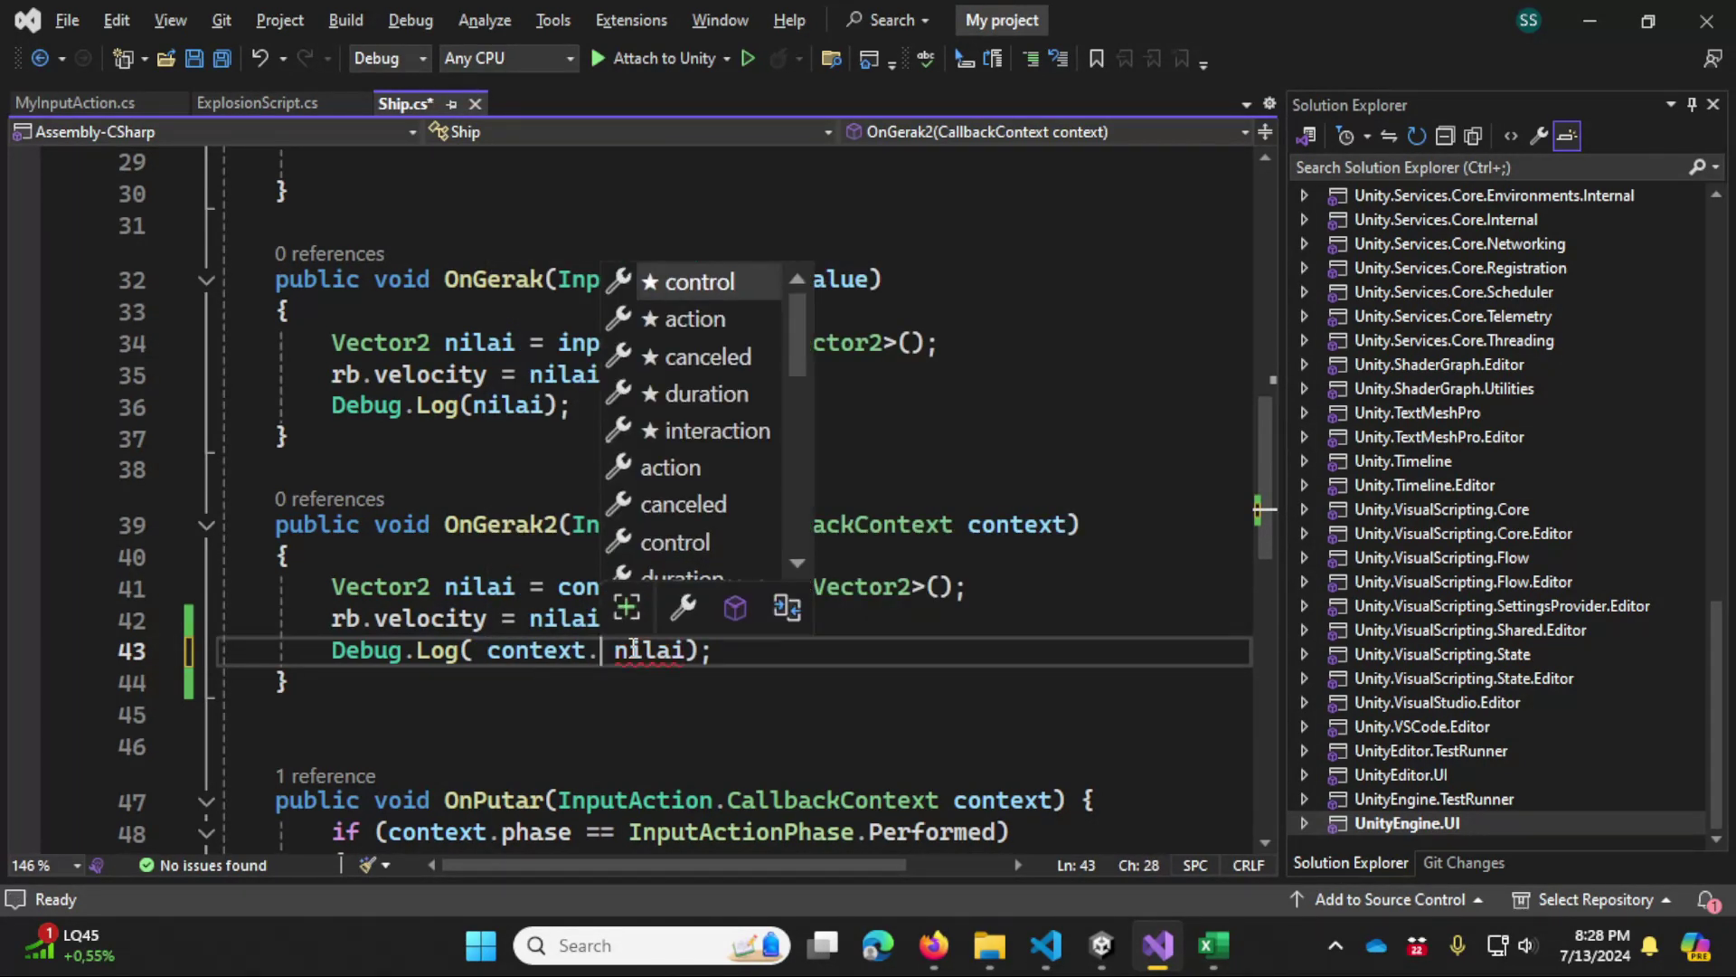
type("con")
key("Tab")
type(".de")
key("Tab")
type(".")
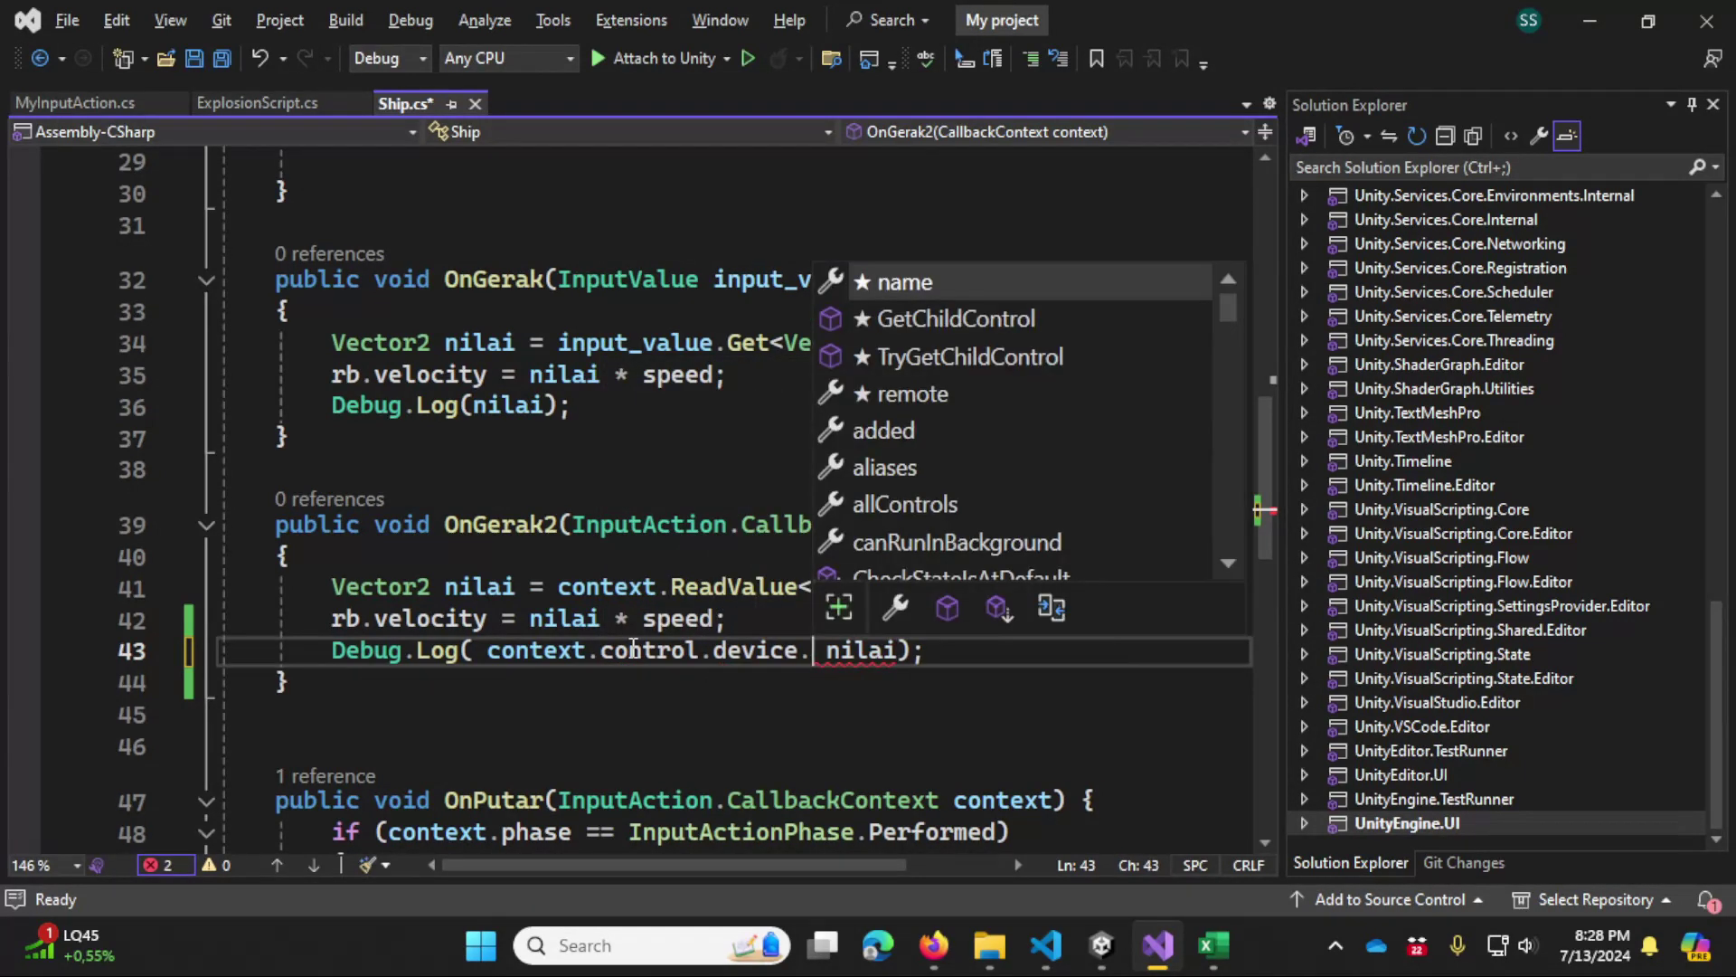
key("Tab")
Step: Append + " : " + after the device name and break the statement onto line 44
type("+ \" :  \"")
key("Left")
key("Left")
type(":")
key("Right")
key("Right")
type("+")
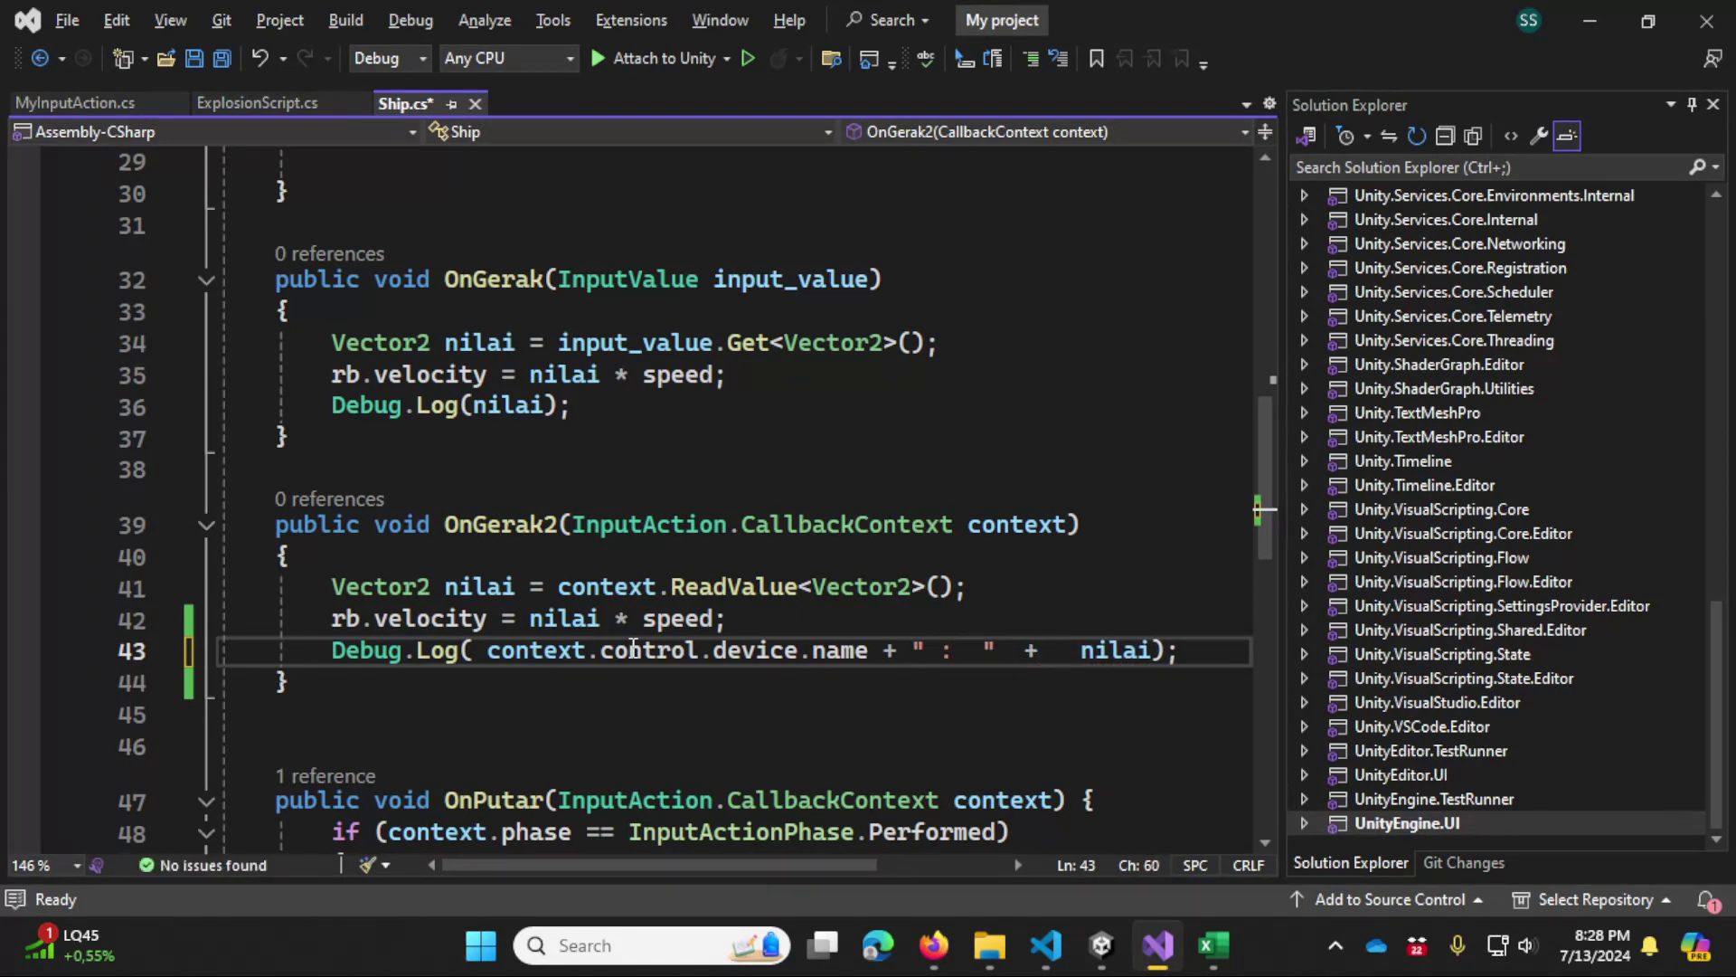
key("Return")
Step: Add context.phase.ToString() + " " + before nilai and save Ship.cs
type("context.nilai);")
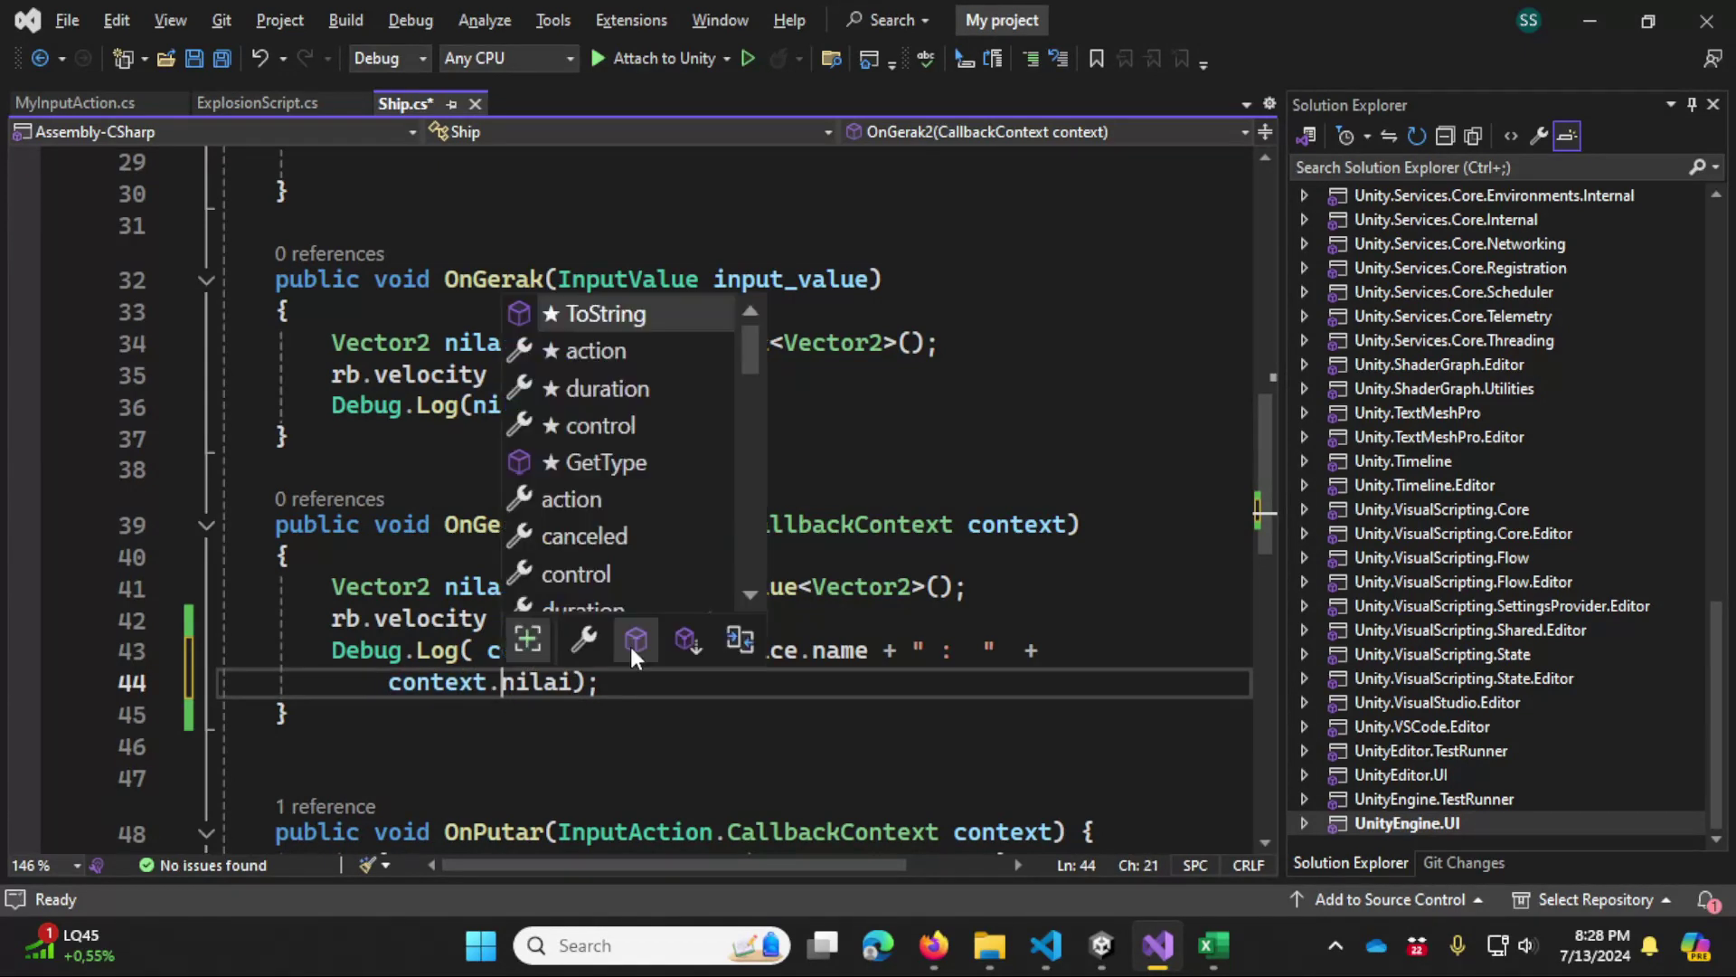
key("Tab")
key("ctrl+shift+Left")
key("BackSpace")
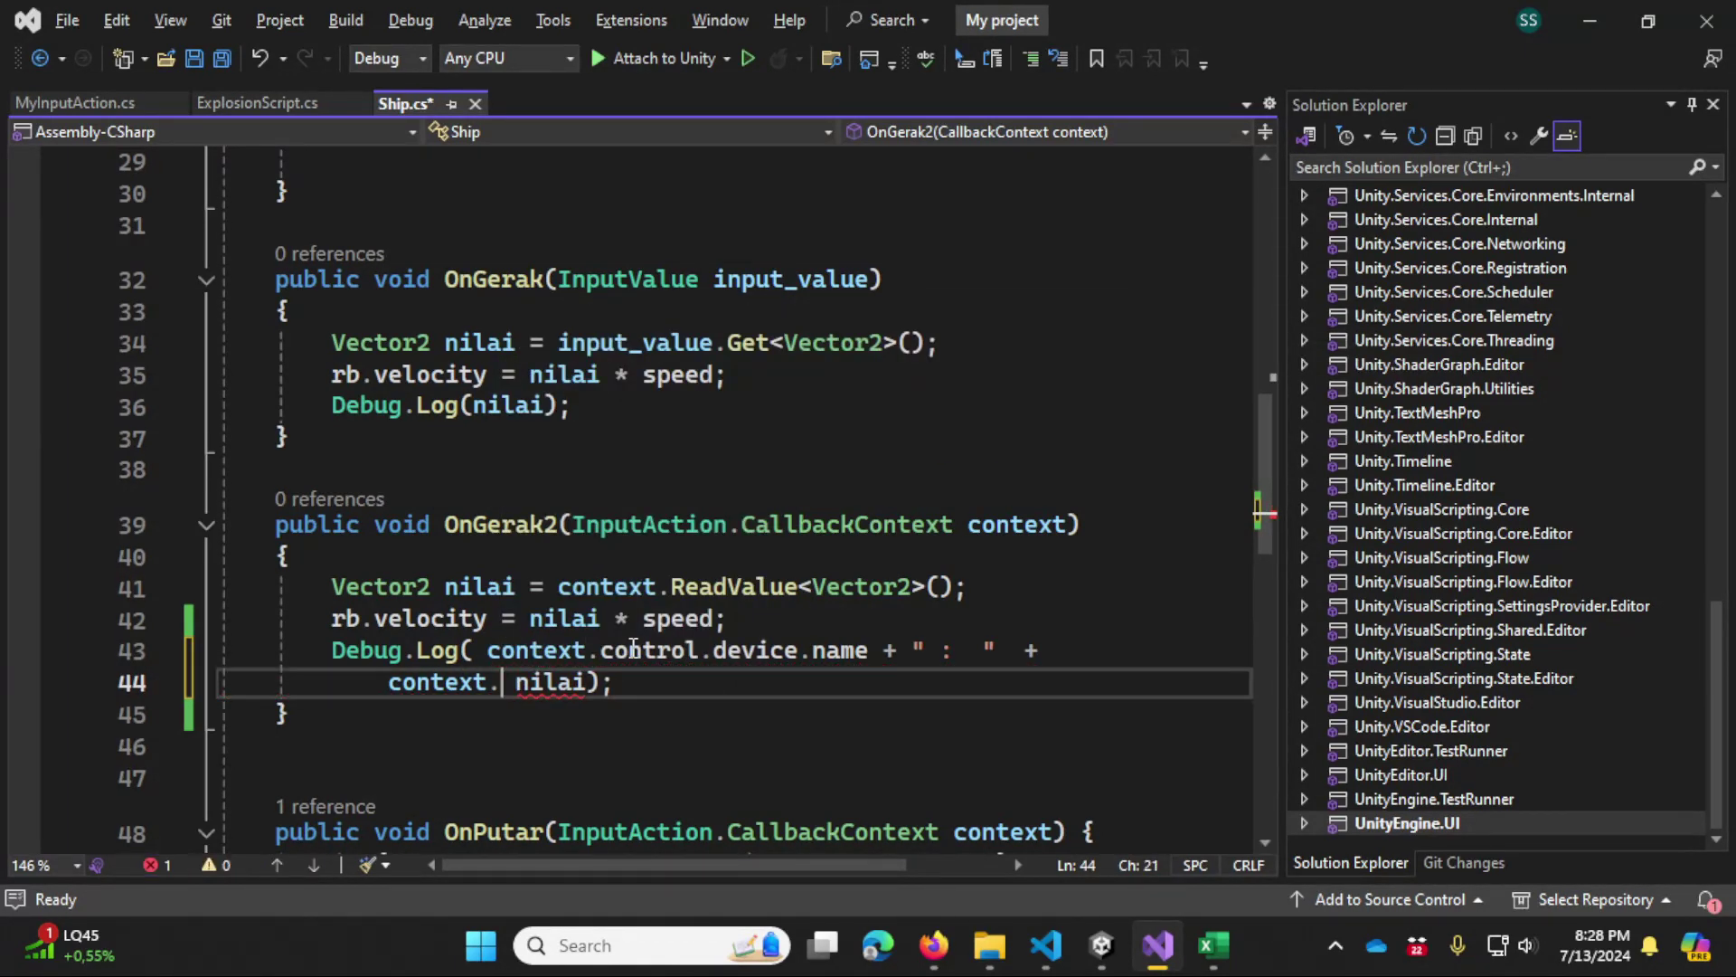
type("ph")
type("ase.")
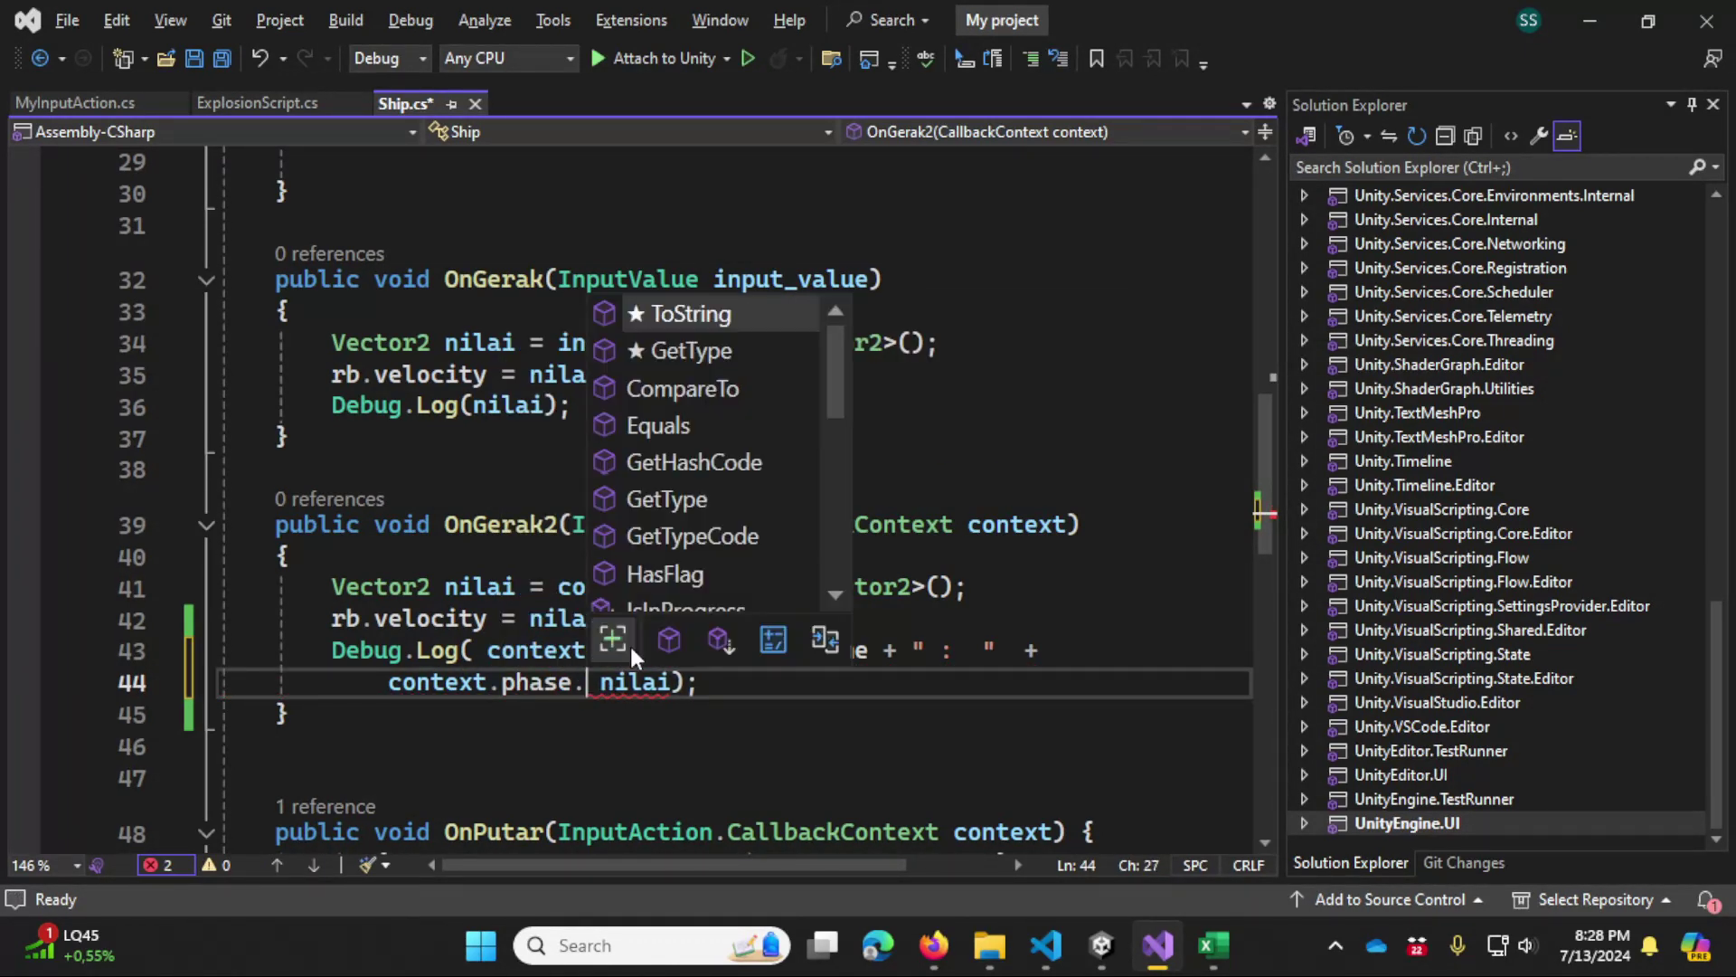
type("to")
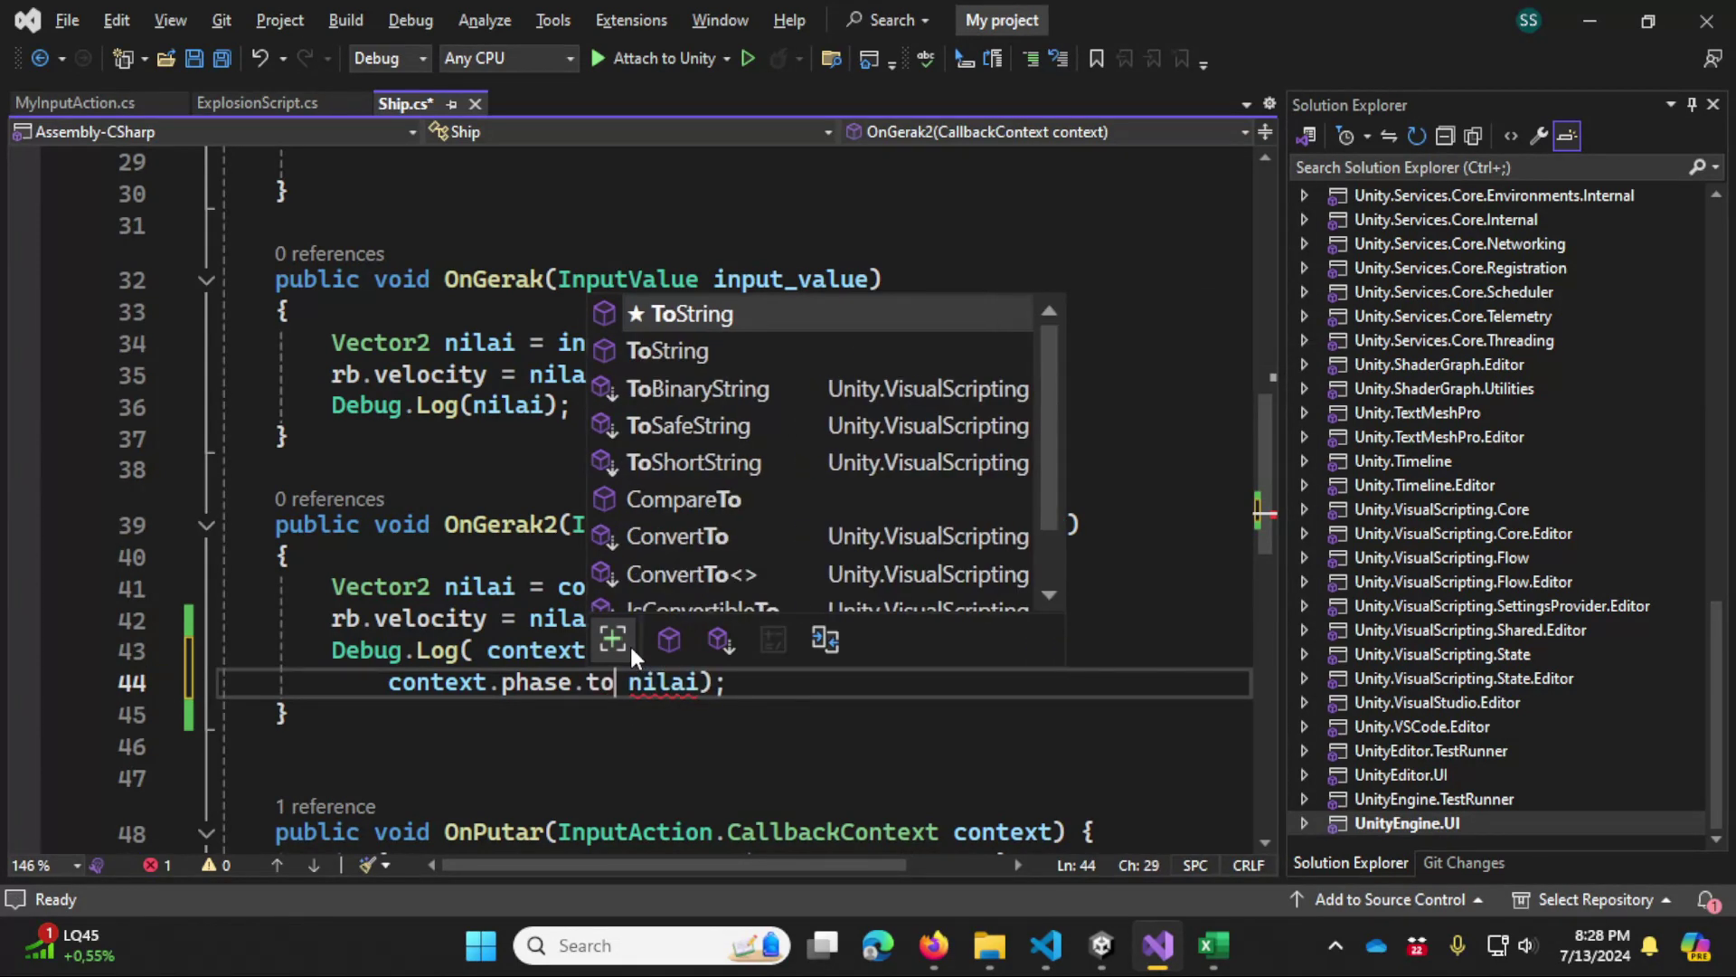
key("Tab")
type("() + \"")
key("ctrl+s")
type("\" ")
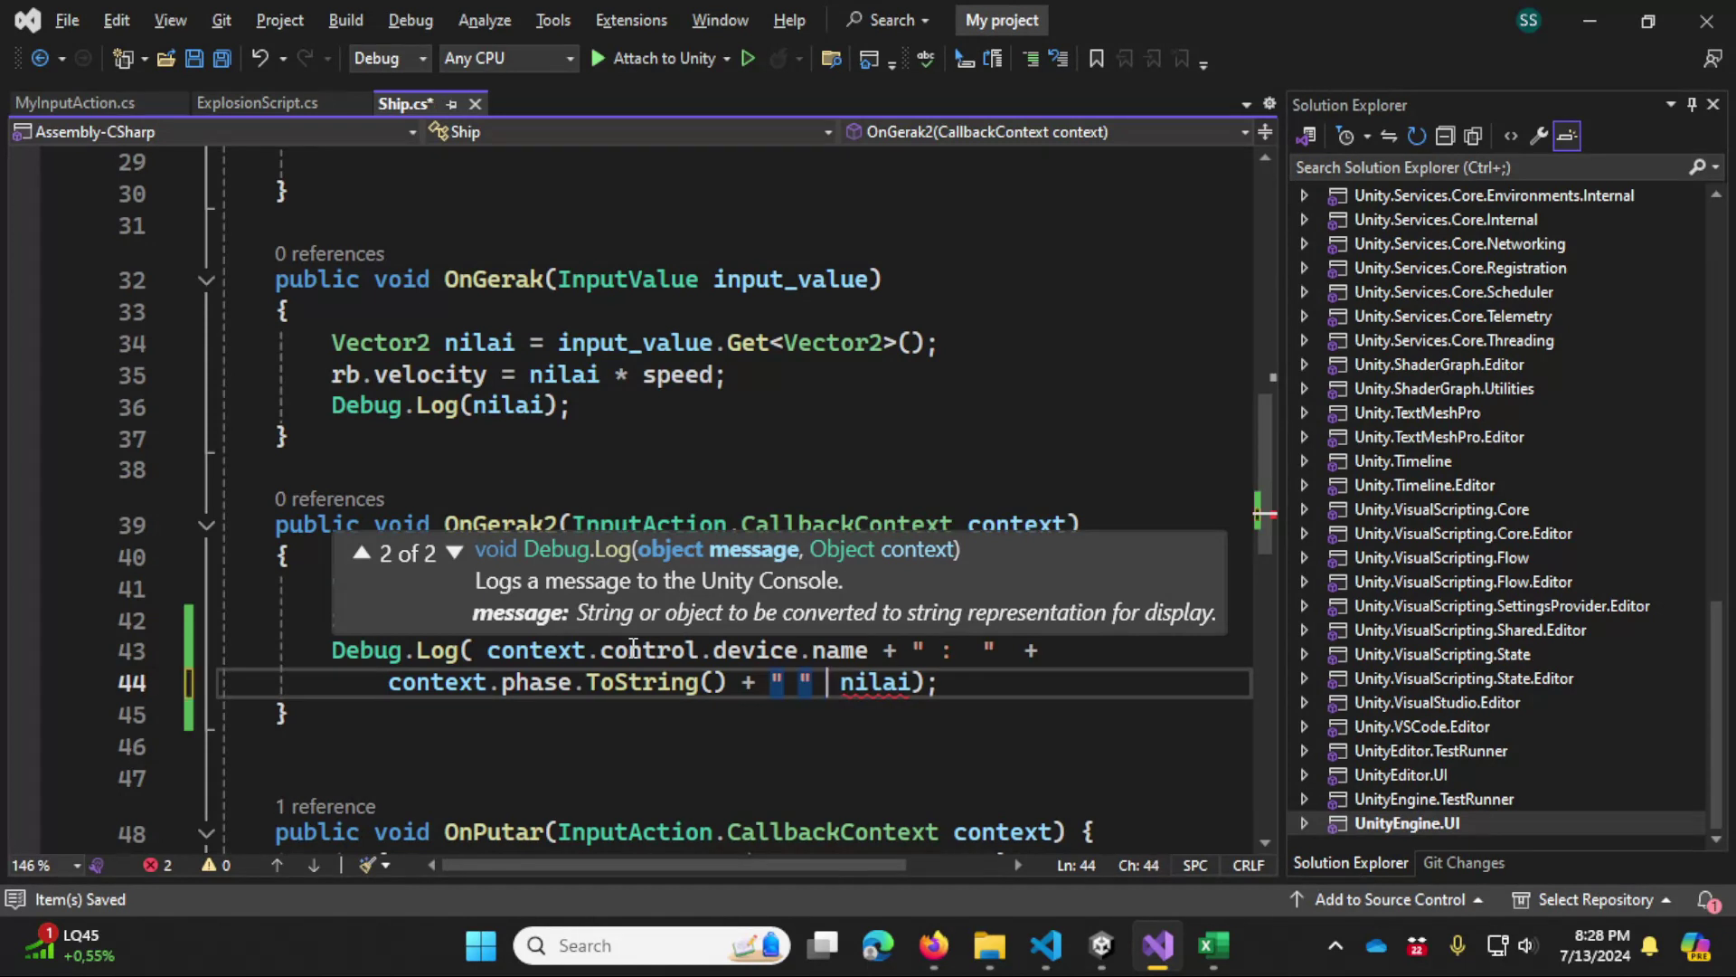
type("+")
Step: Check what phase represents in OnGerak2, then return to Unity
left_click(877, 767)
left_click(746, 651)
left_click(573, 681)
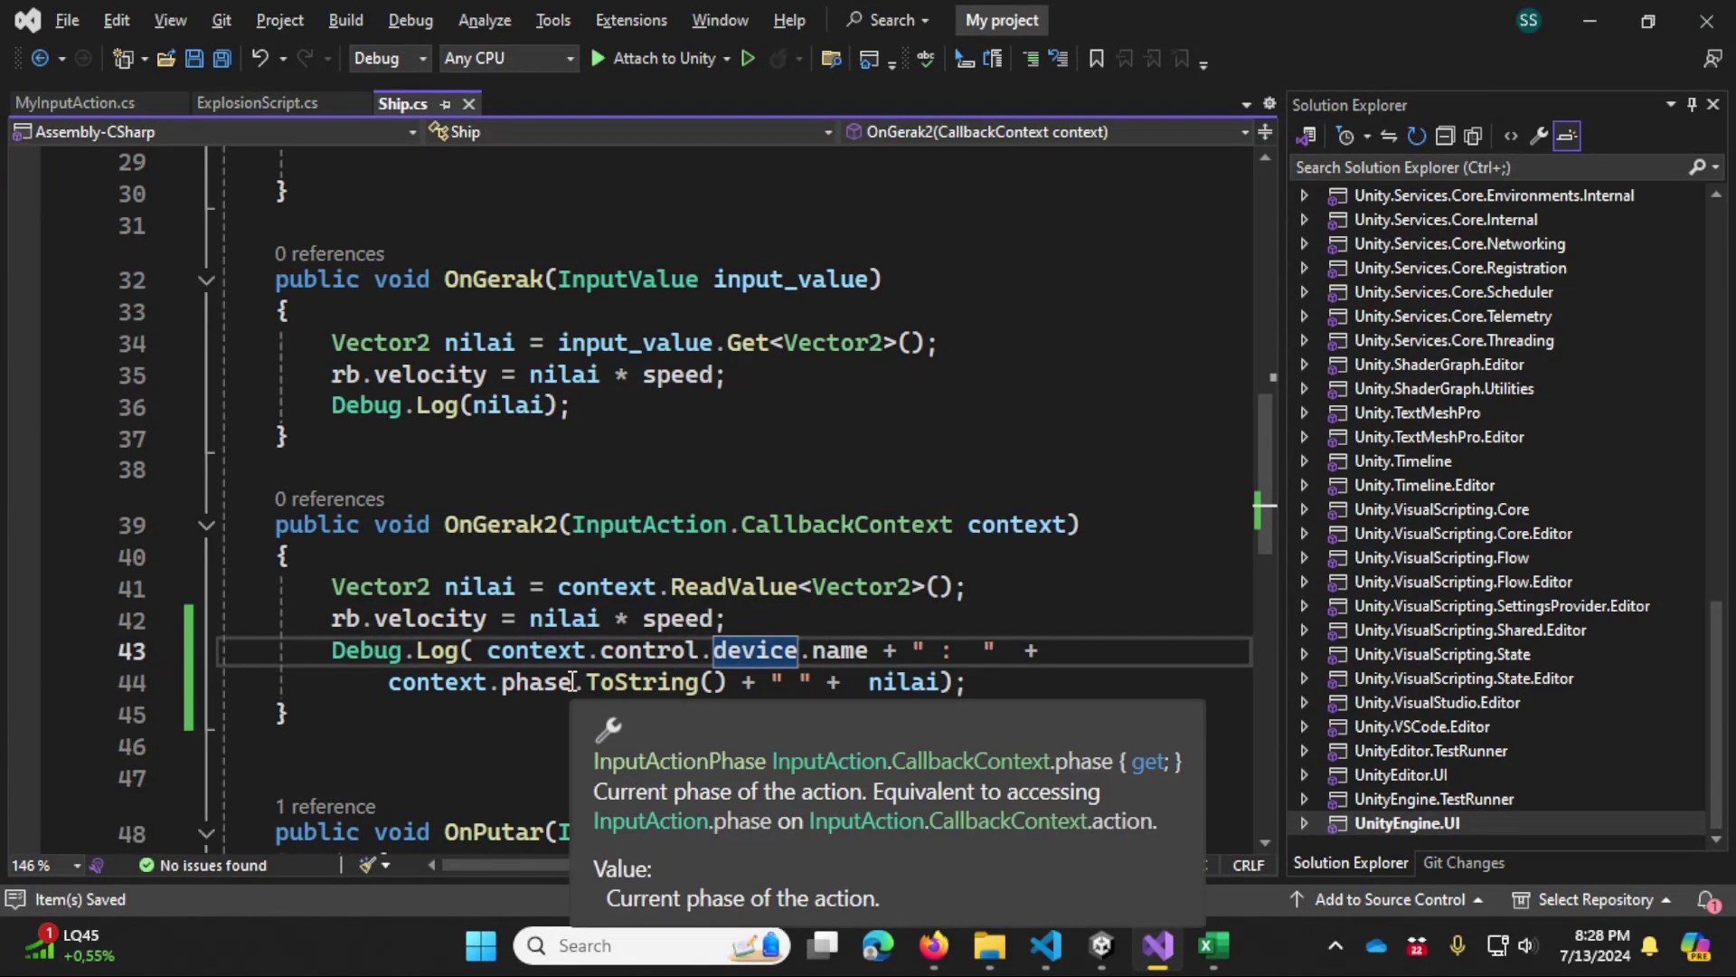
left_click(846, 704)
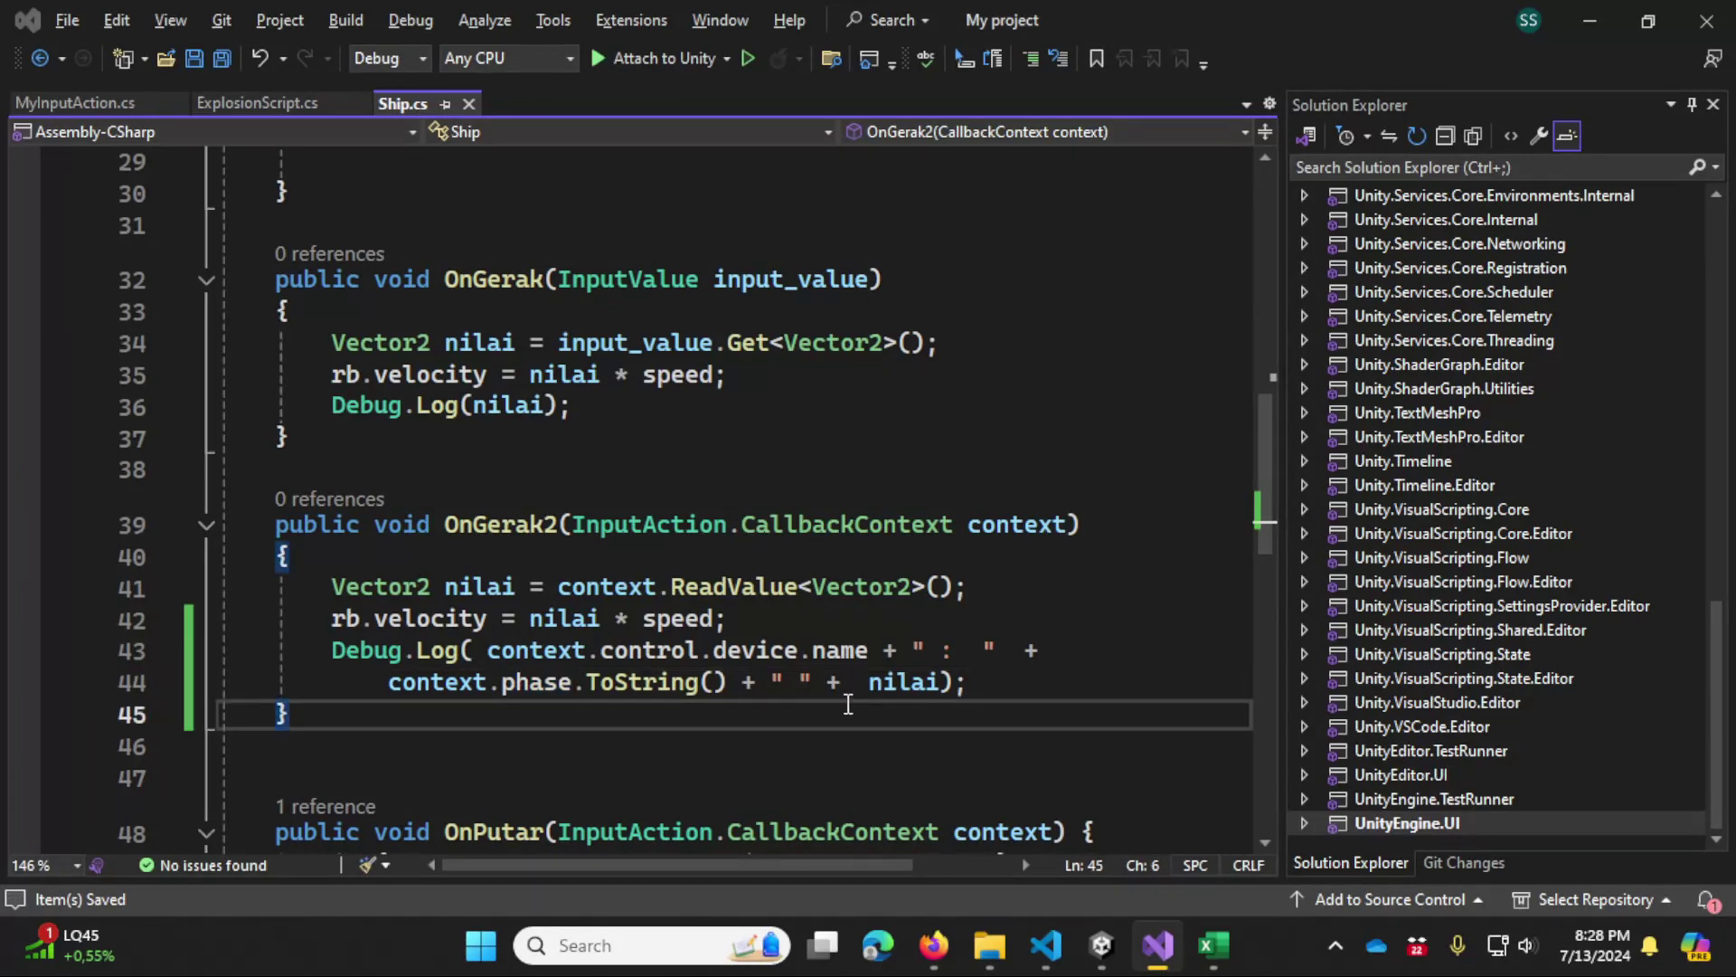
key("alt+Tab")
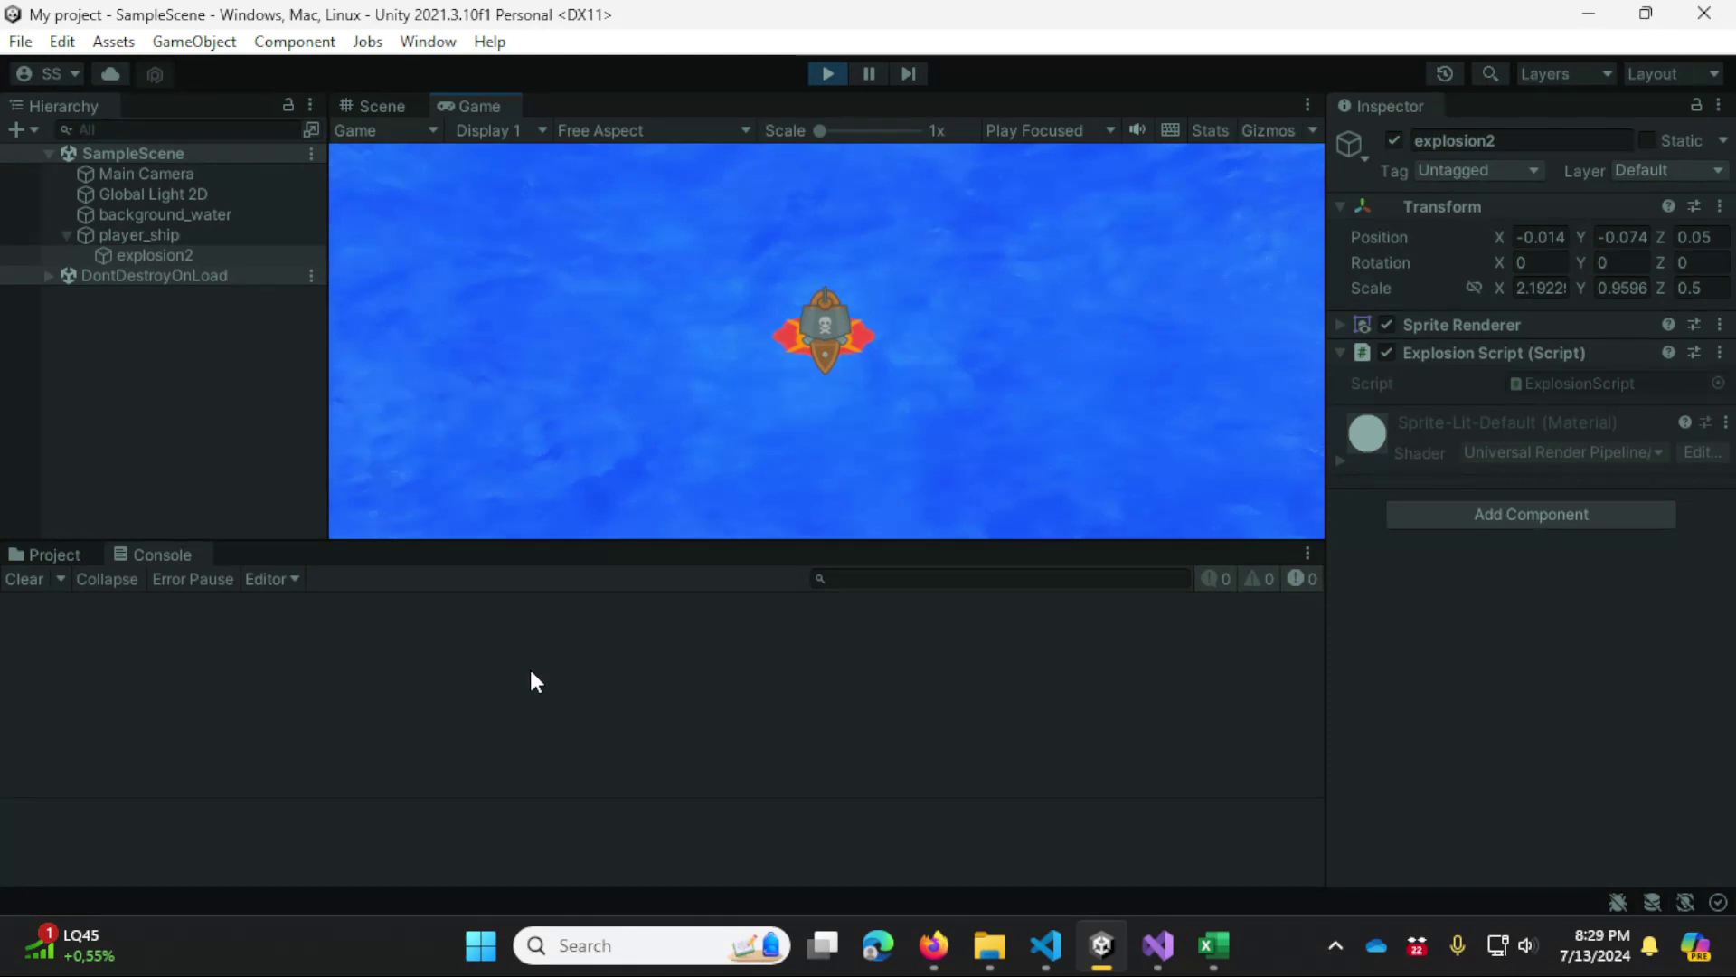
Step: Move the ship up, right, left and down in Play mode while the Console logs device, phase and value
key("w")
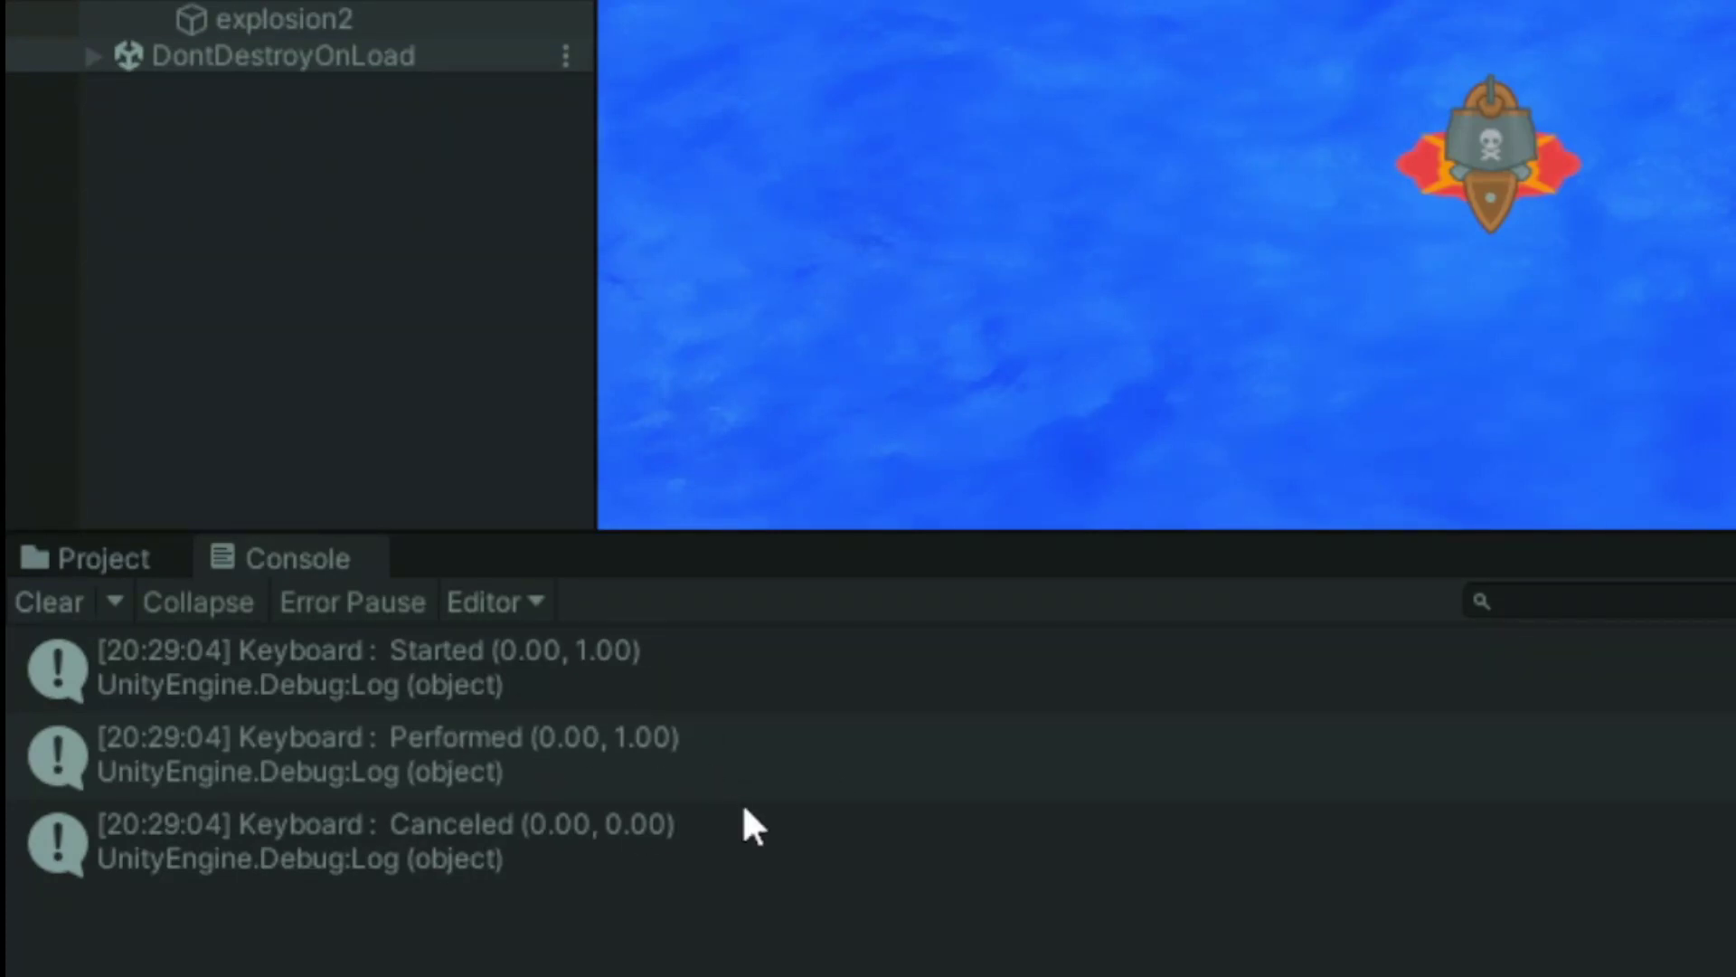
key("d")
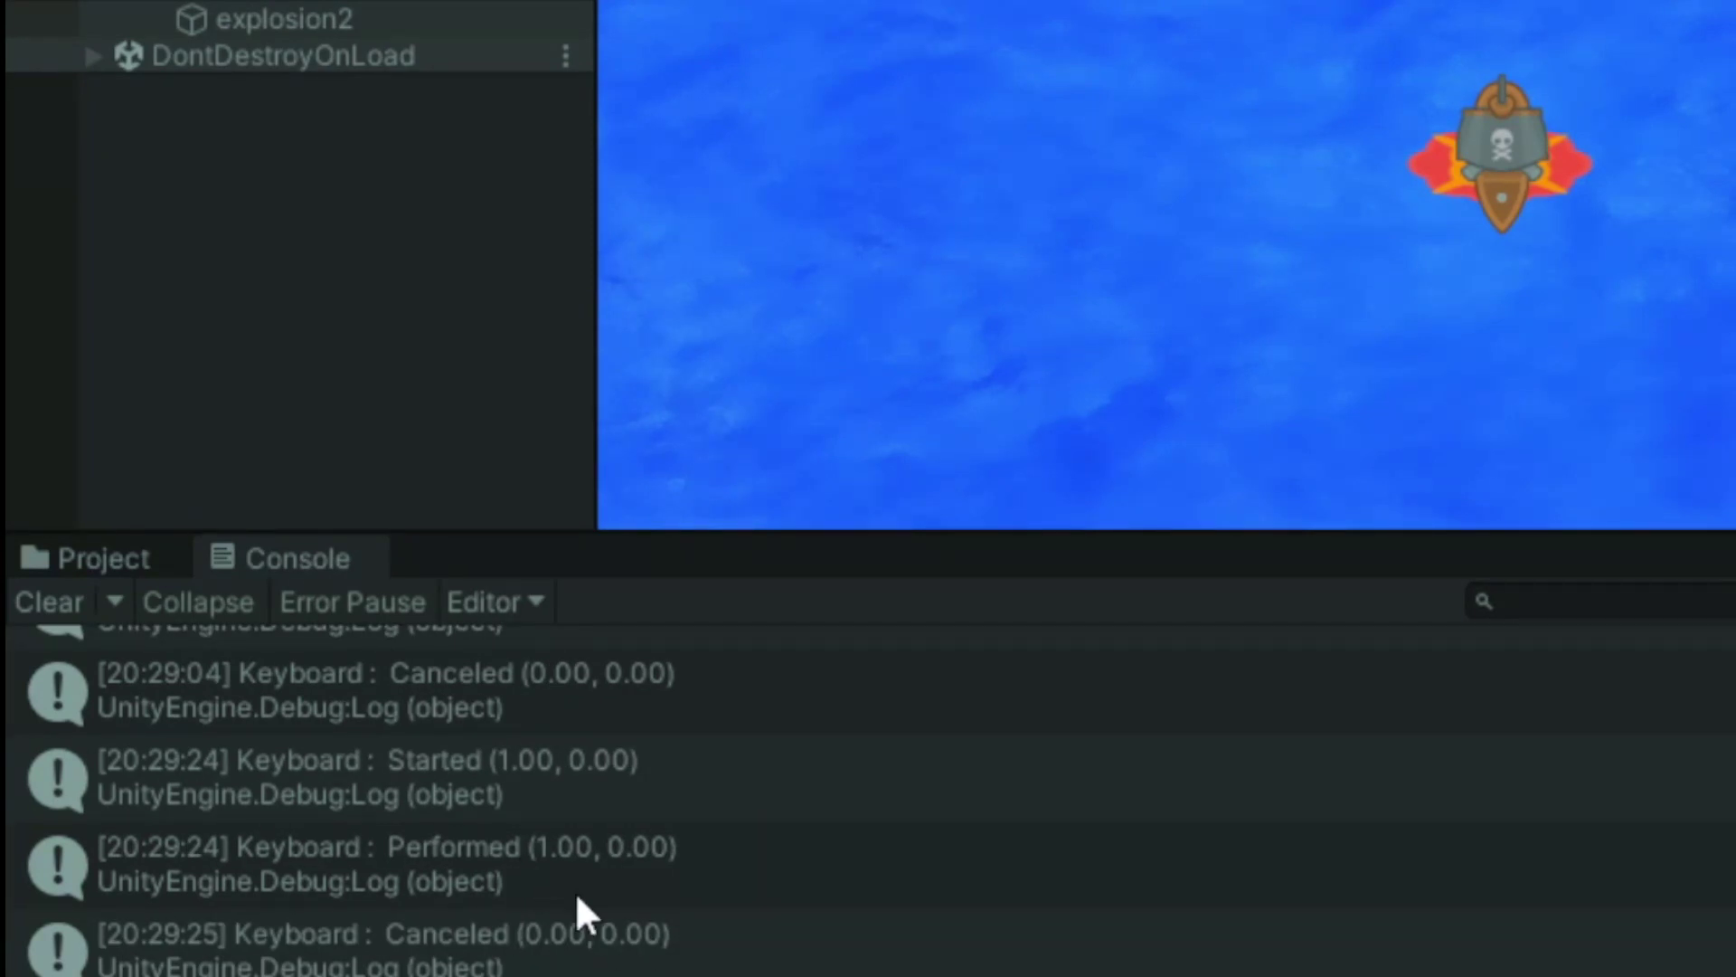
key("a")
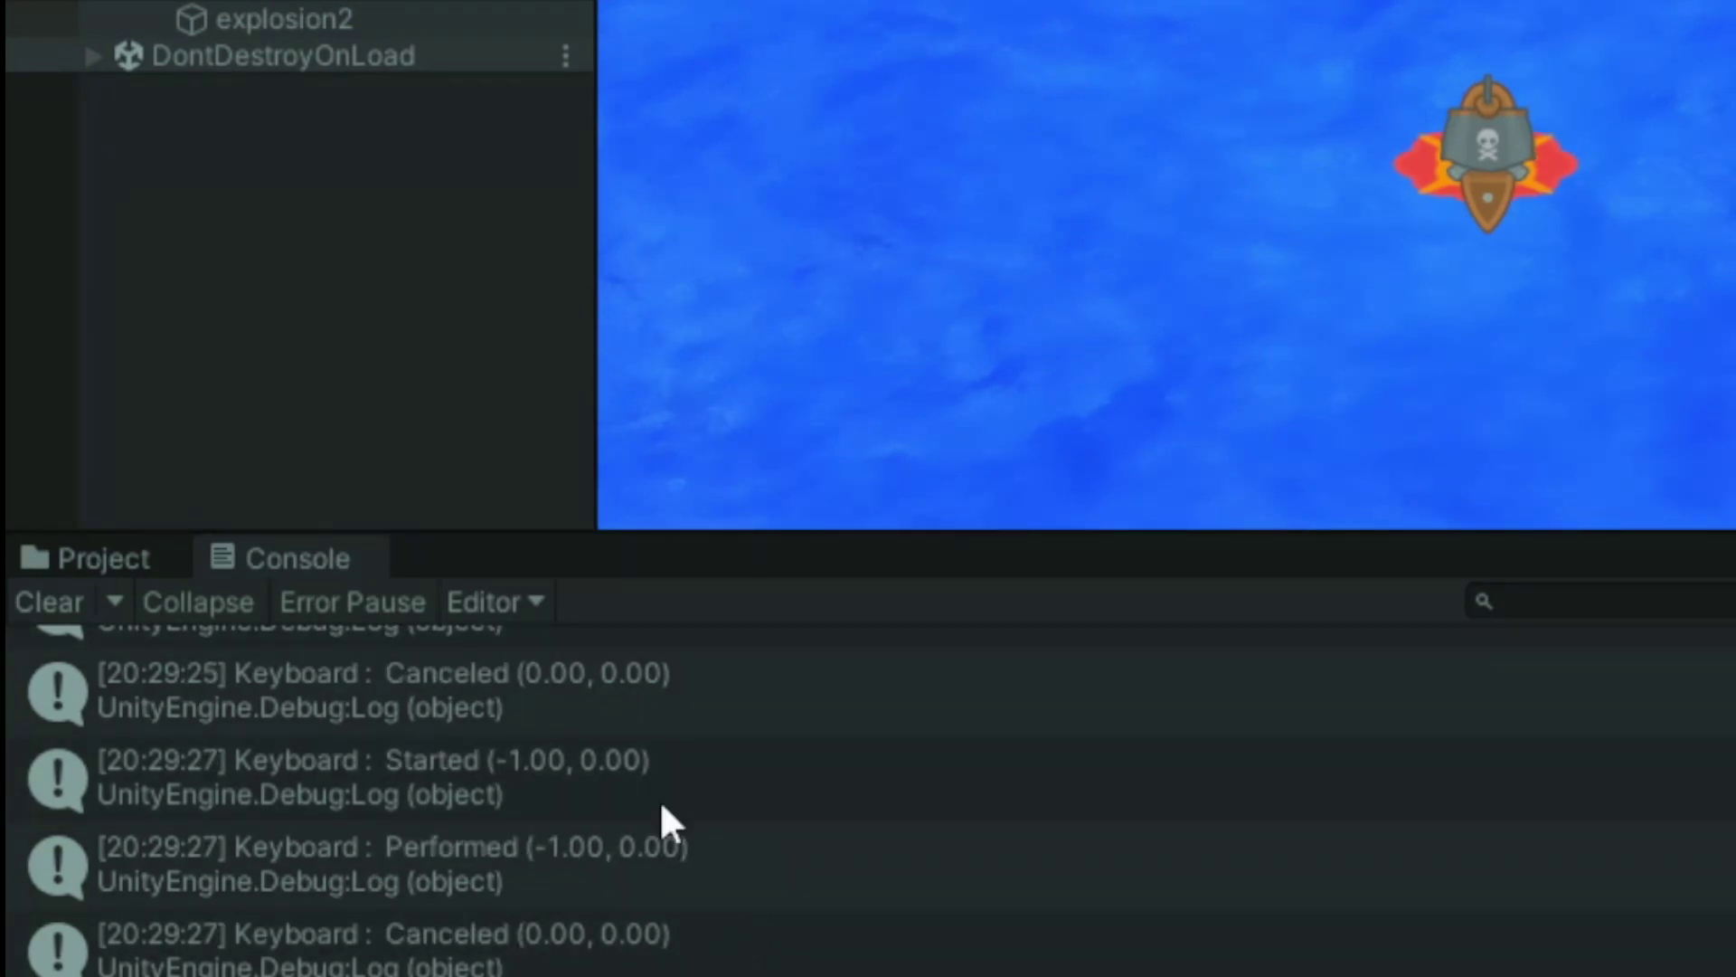
key("s")
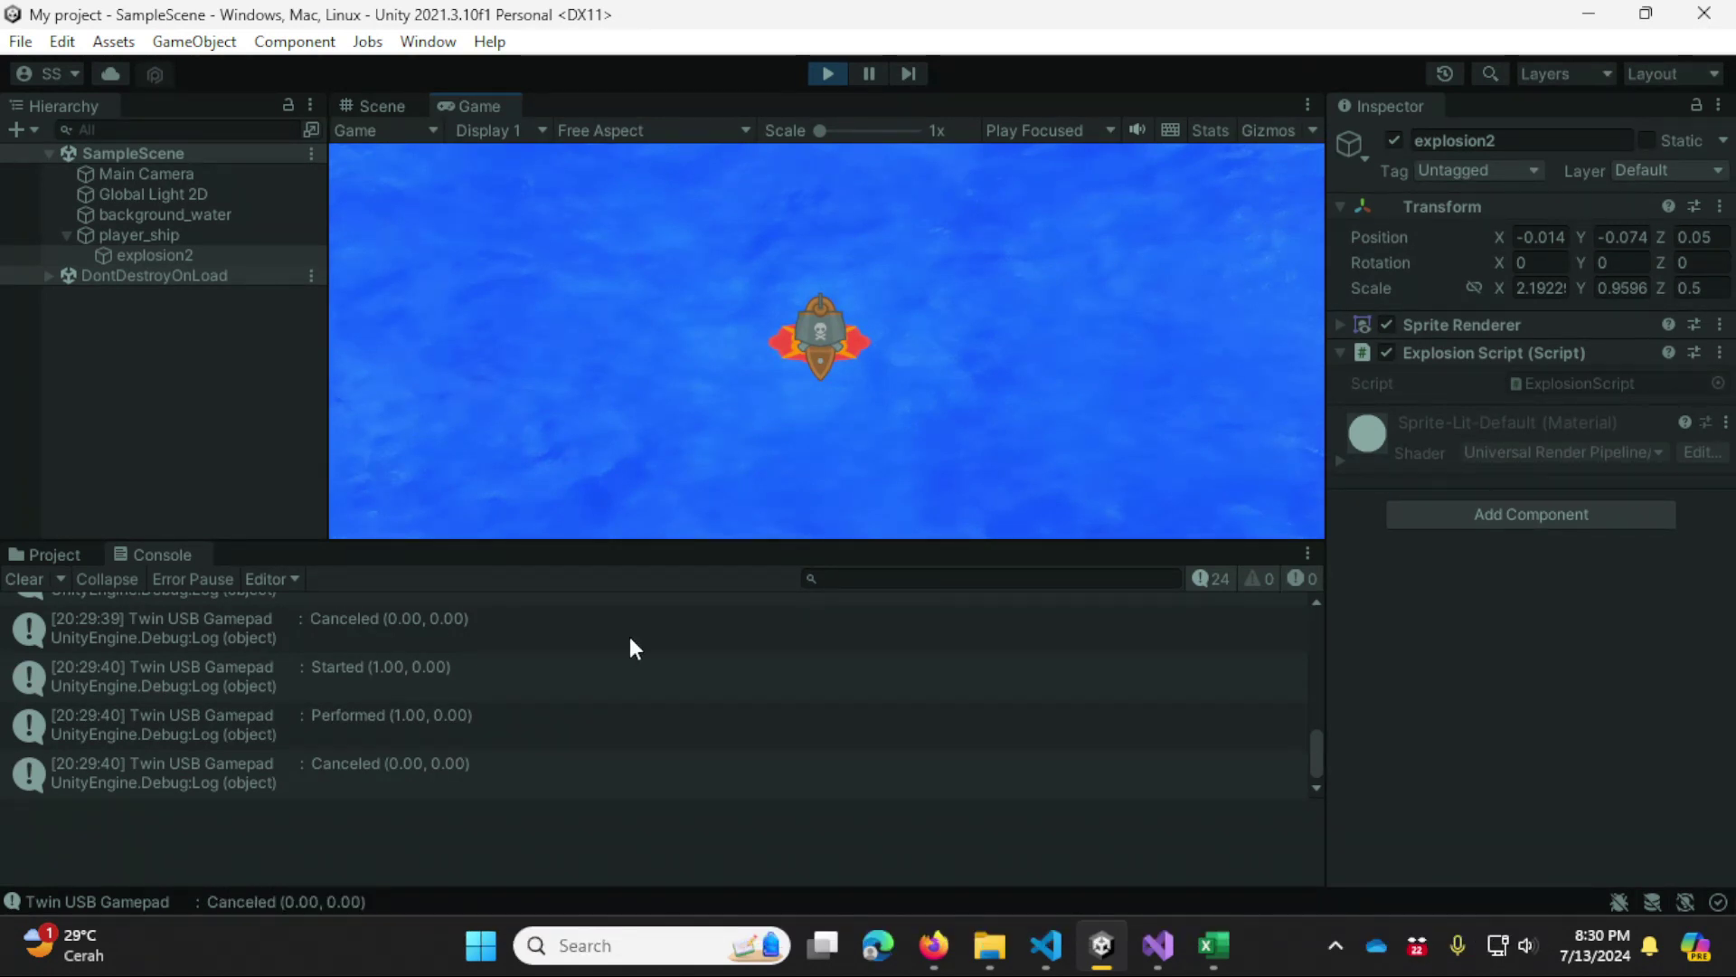
Step: Restart Play mode, move the ship right and left with keyboard and gamepad, then exit Play mode
left_click(824, 76)
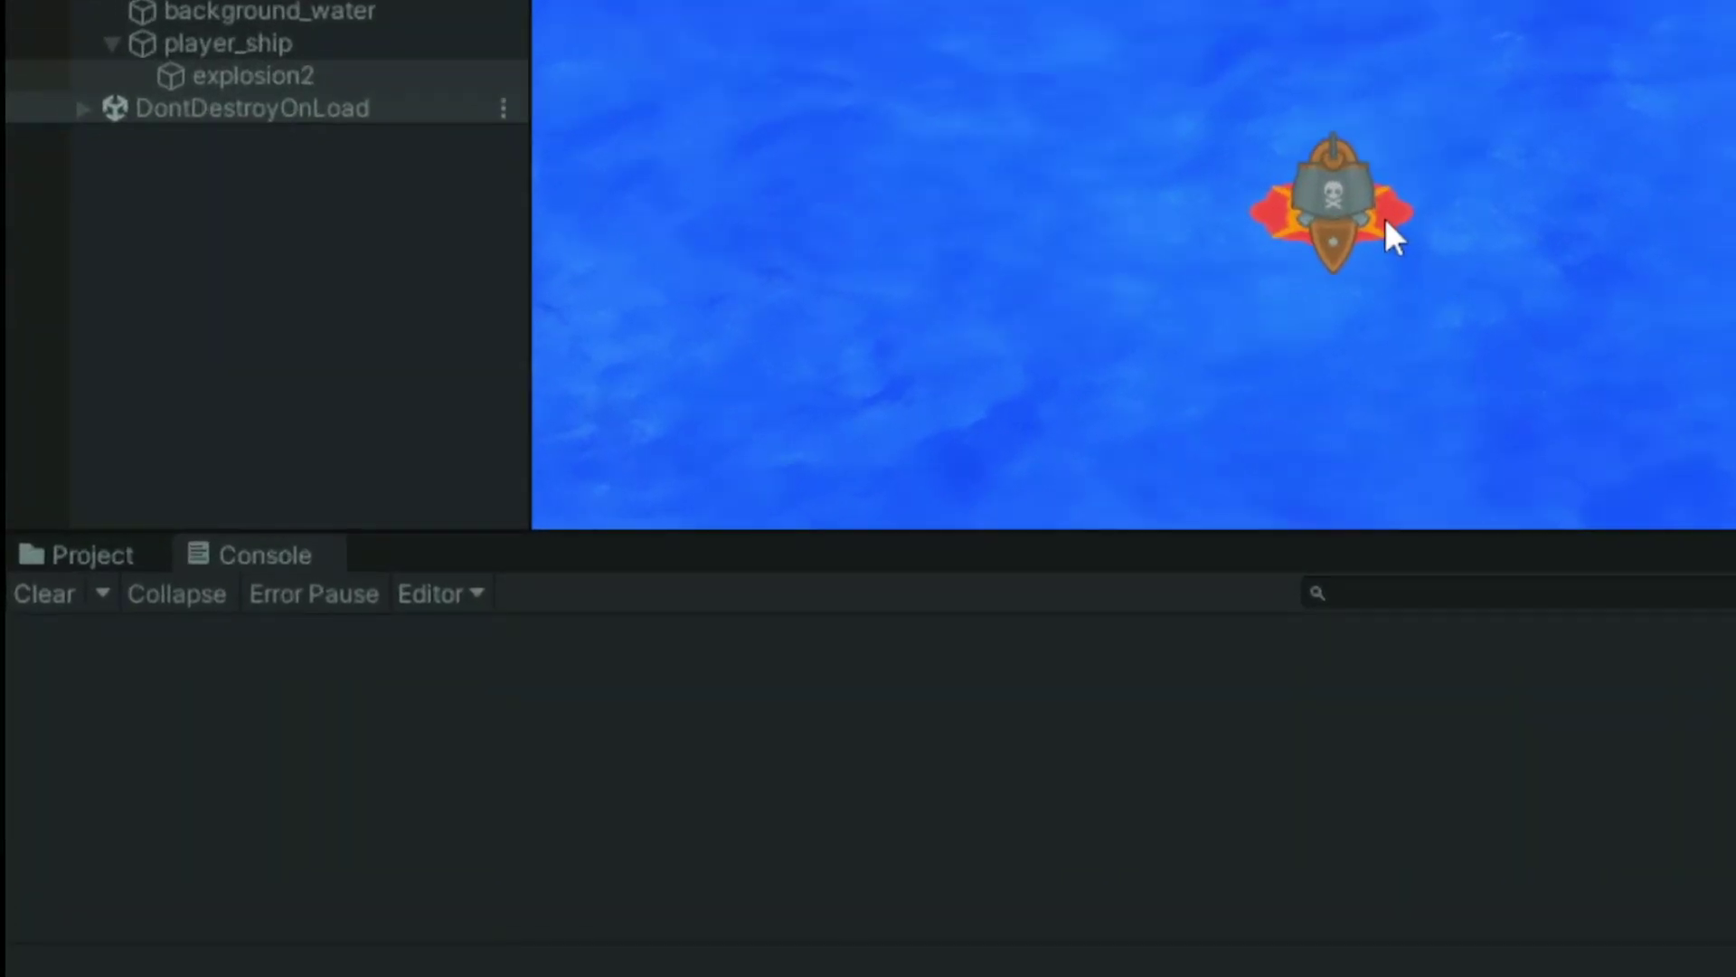
key("d")
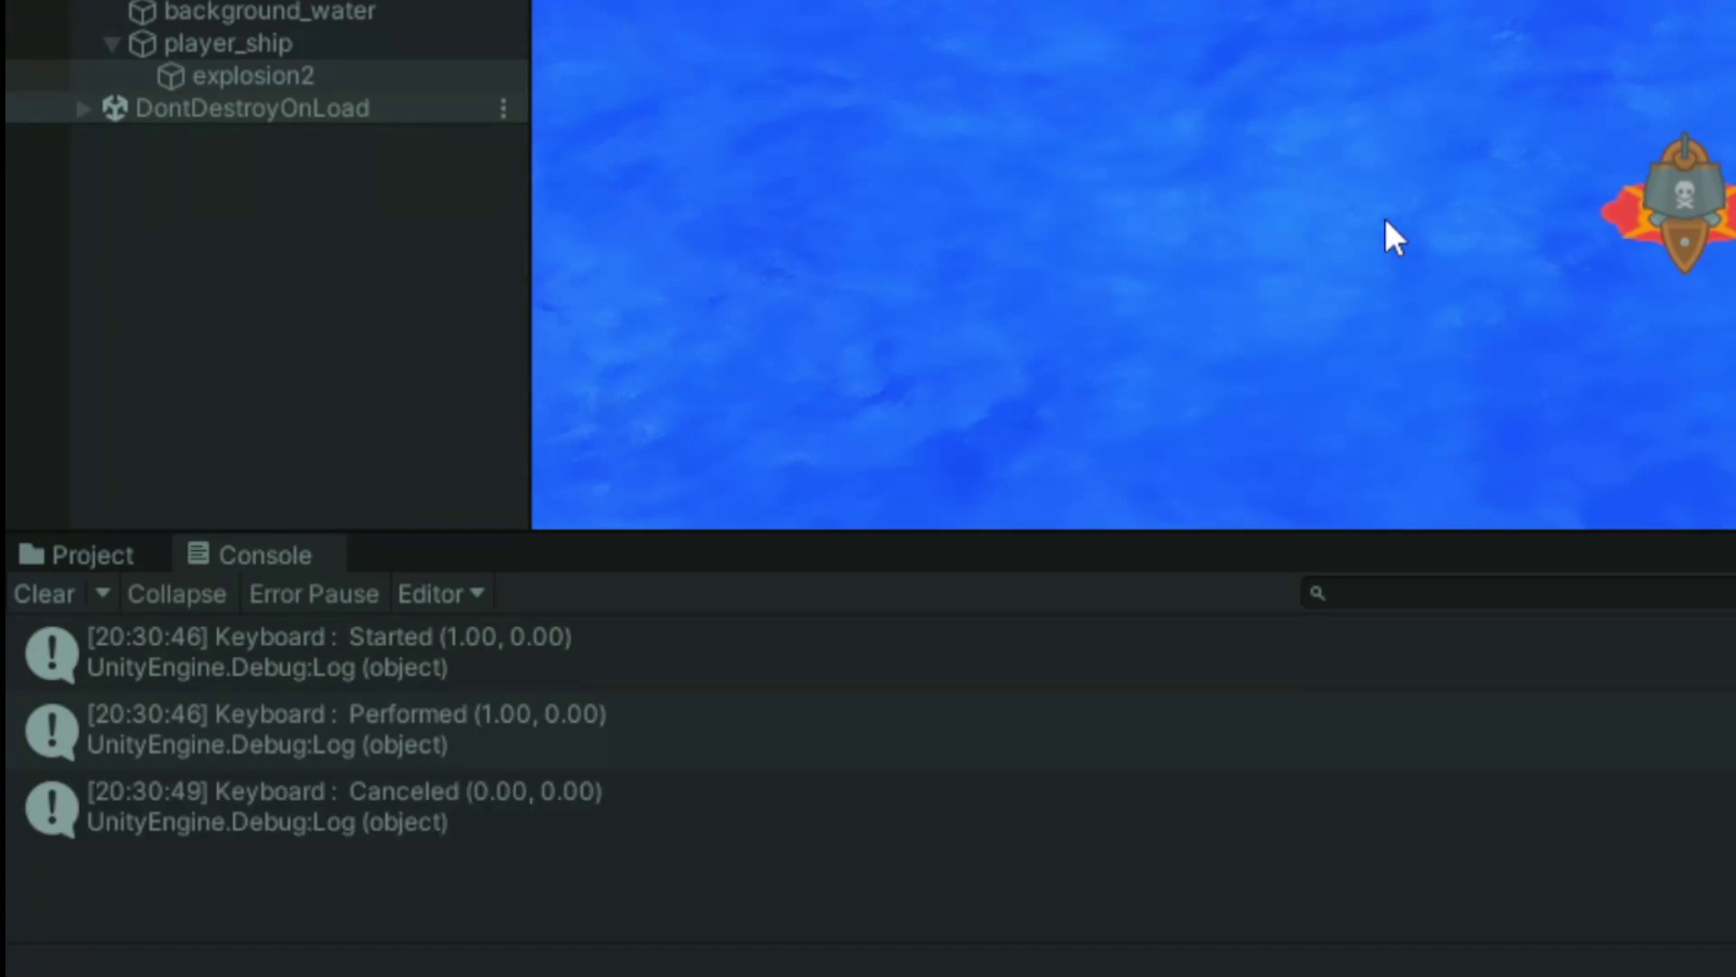
key("a")
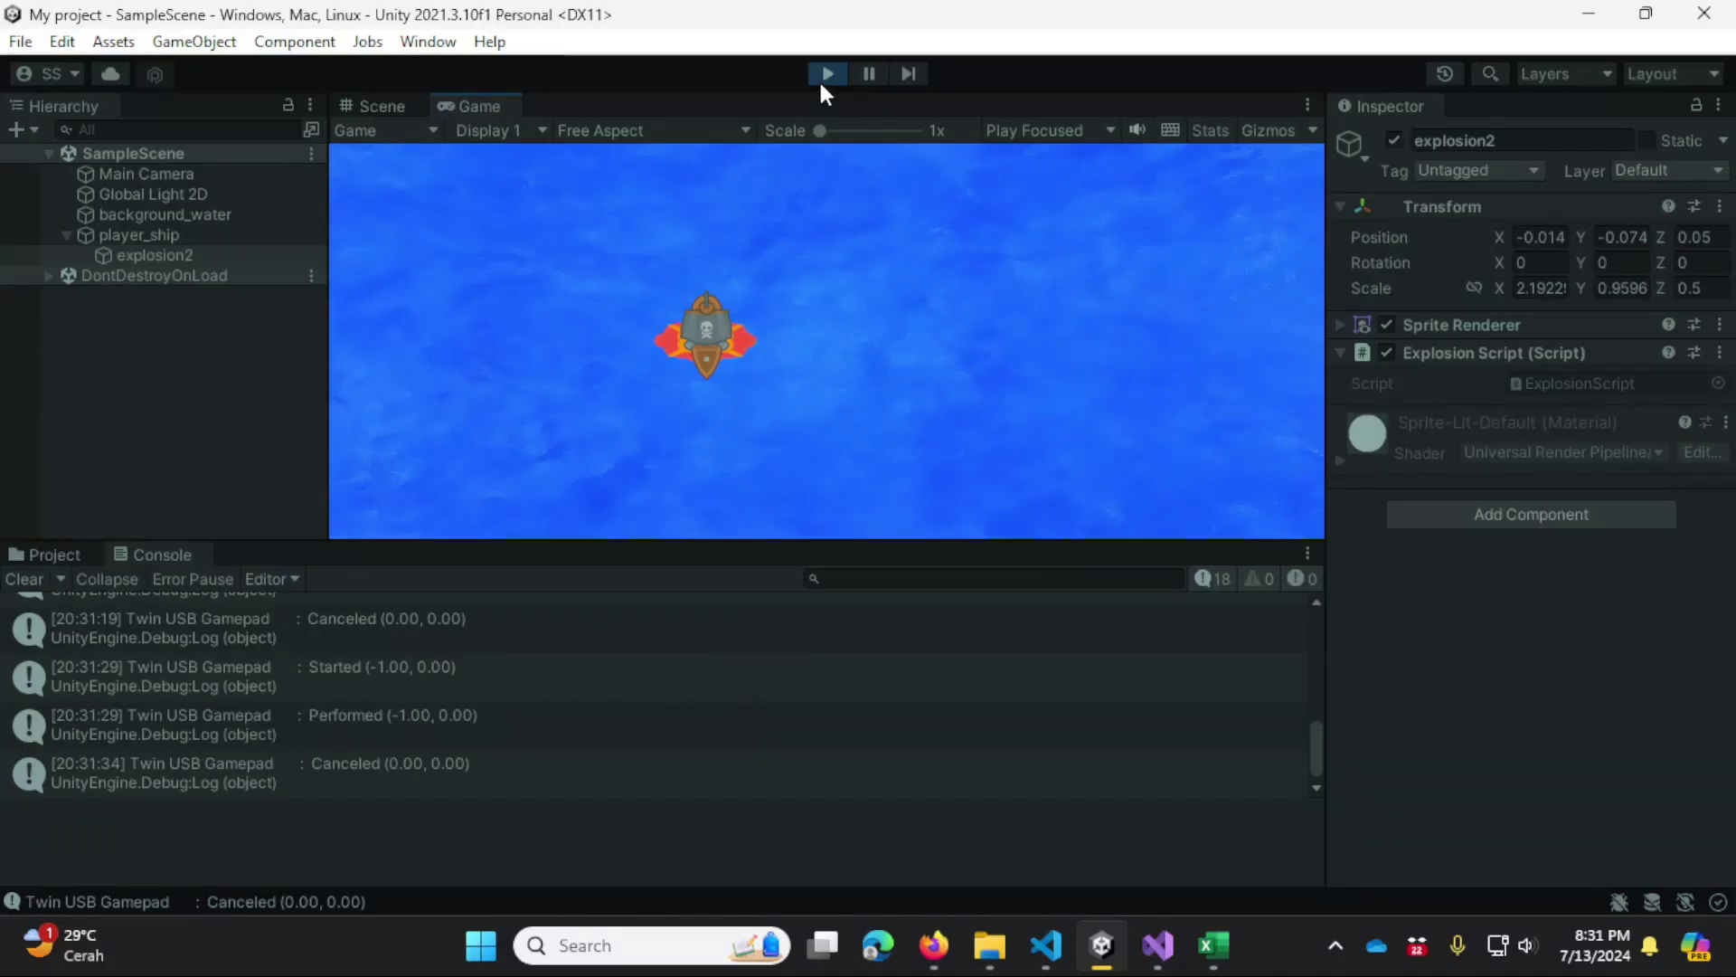
left_click(822, 80)
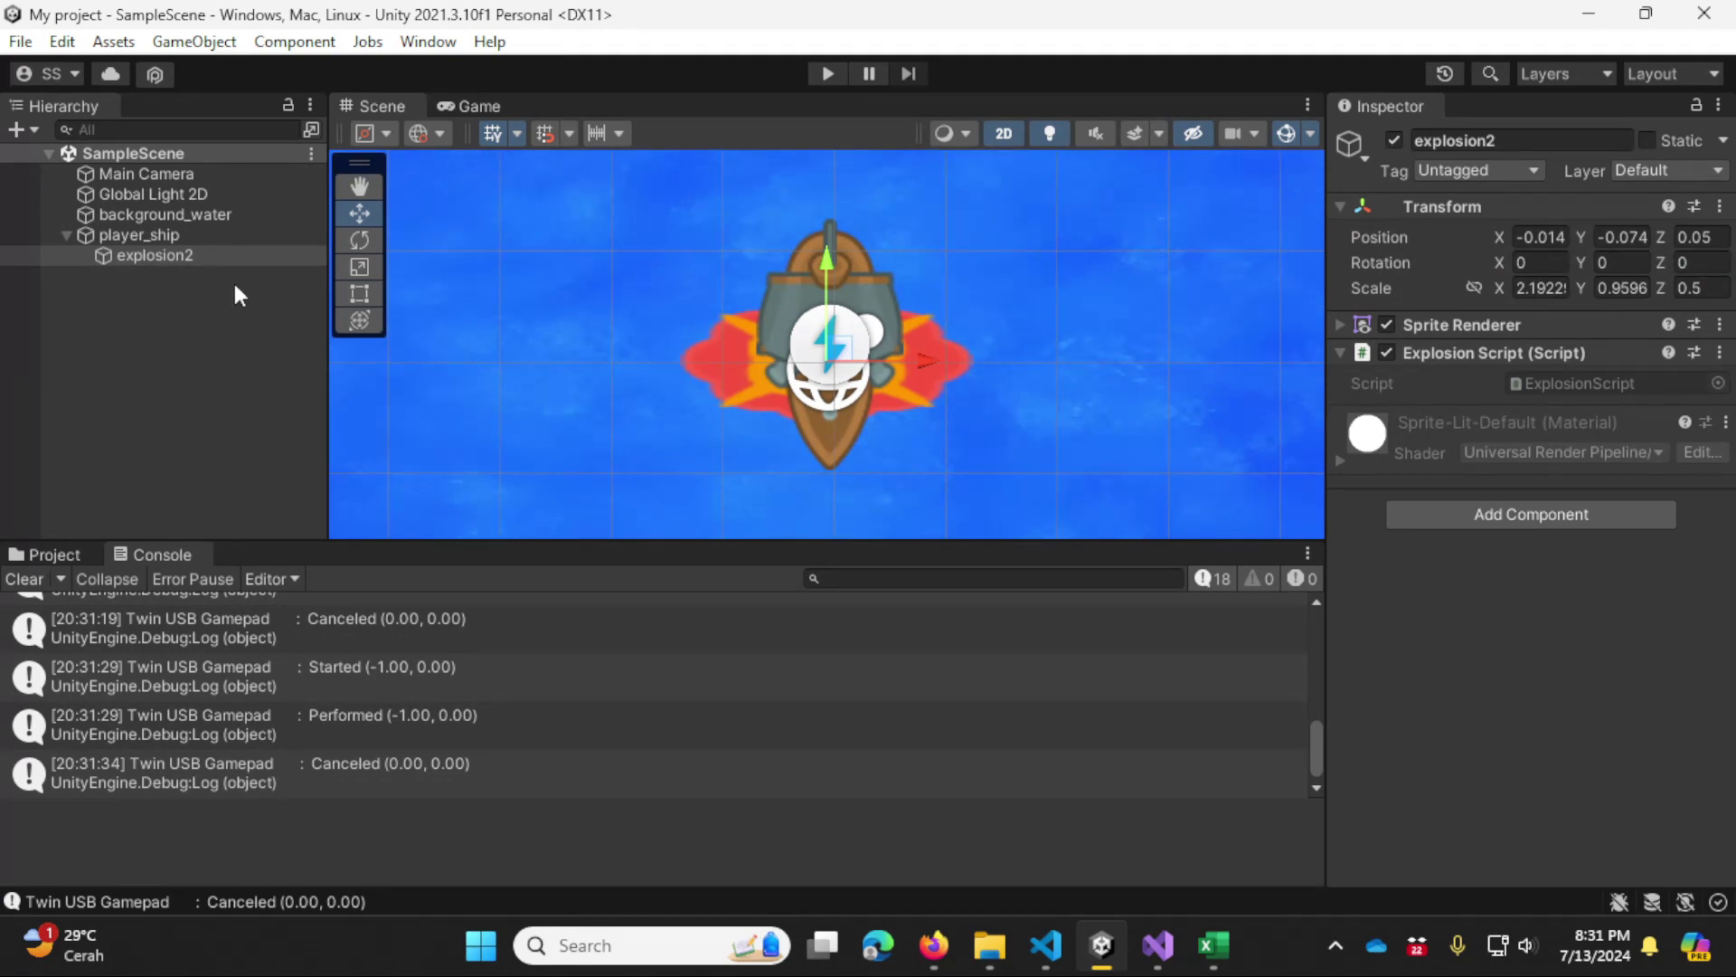
Step: Open player_ship's MyInputAction asset and expand Gerak to view its Keyboard binding
left_click(193, 232)
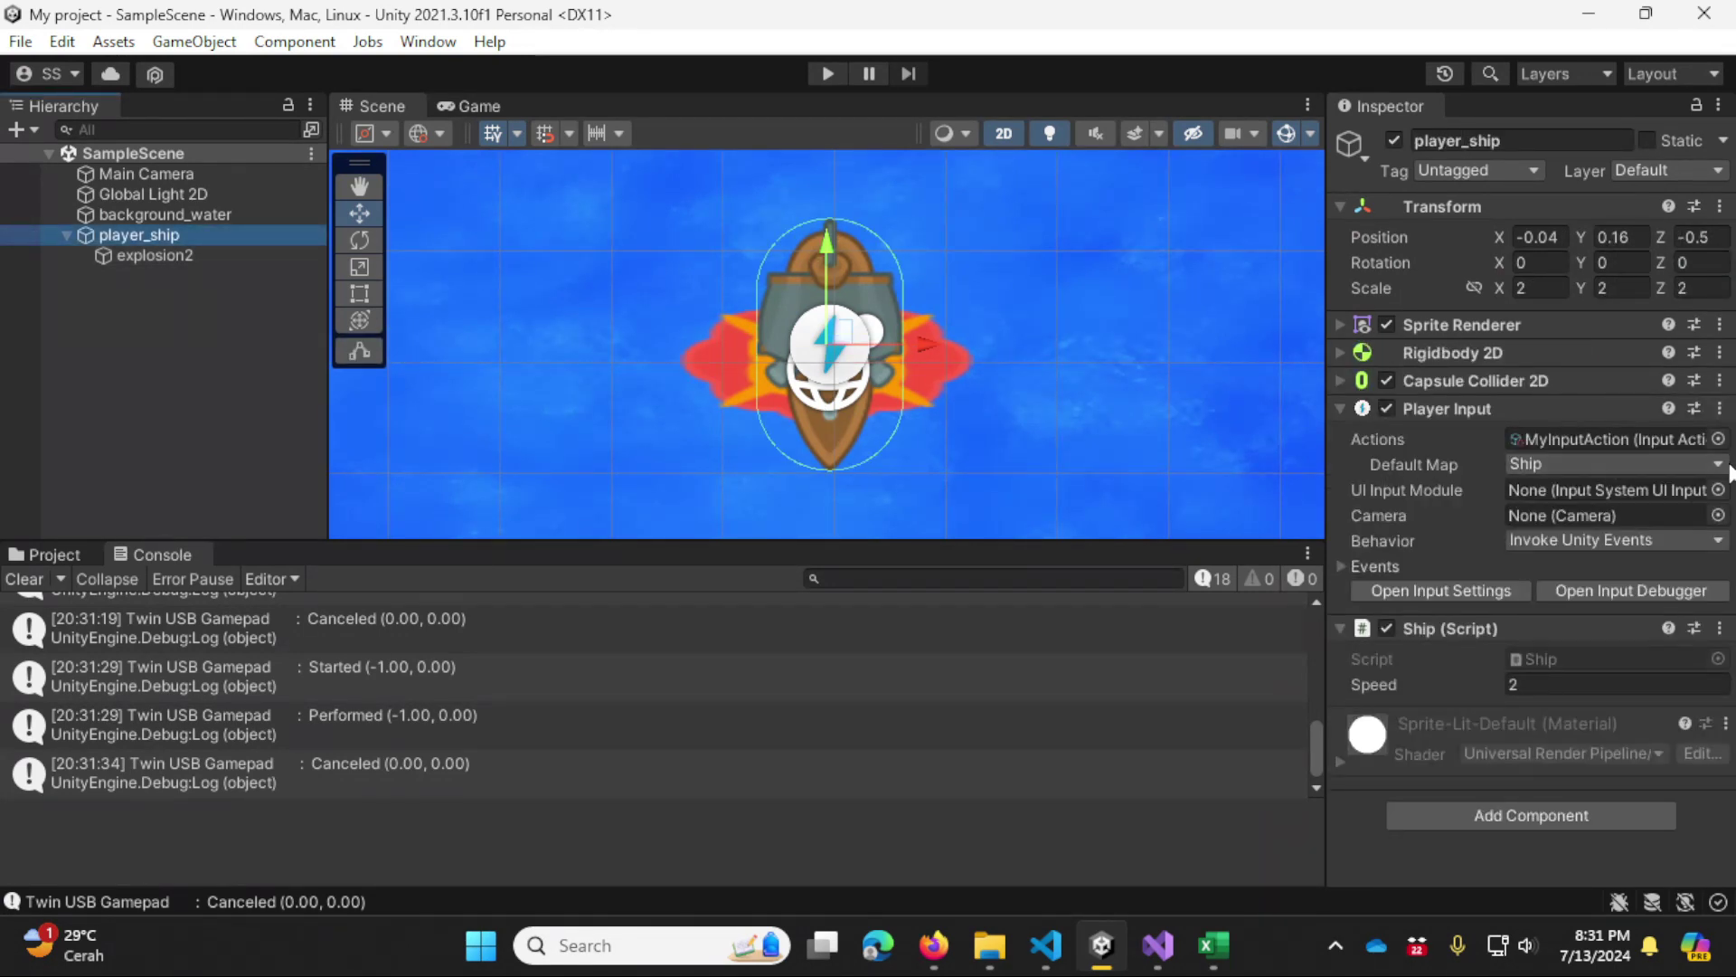
double_click(1624, 439)
left_click(431, 277)
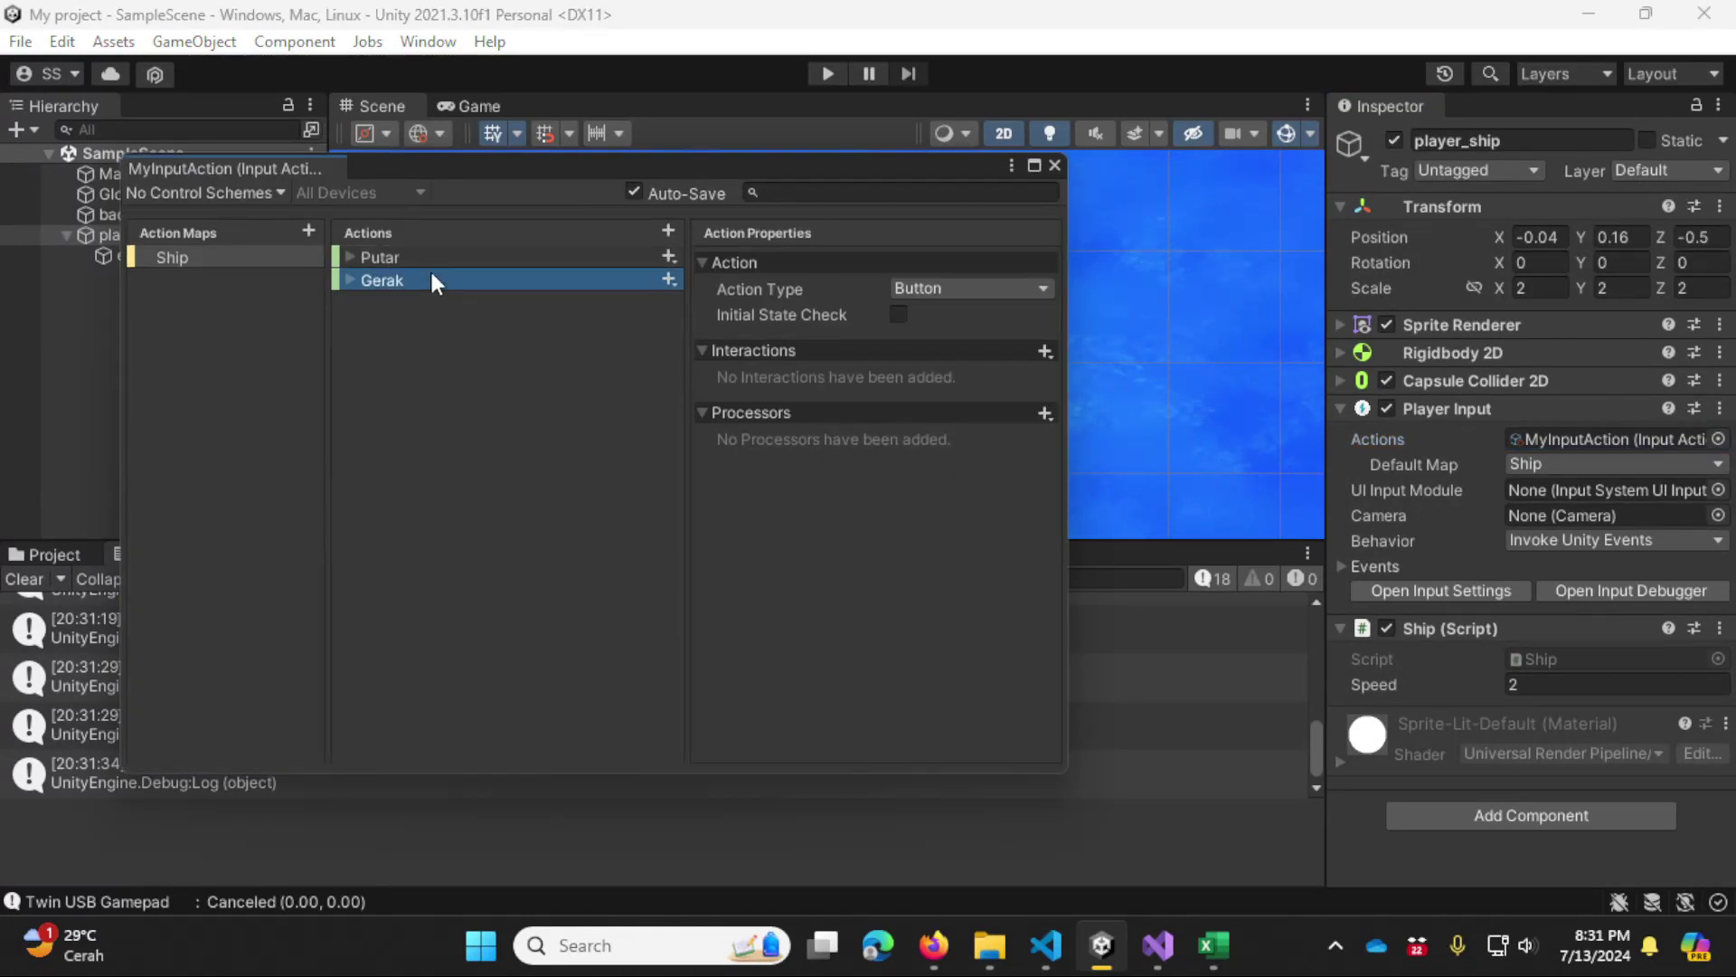
left_click(351, 281)
left_click(398, 303)
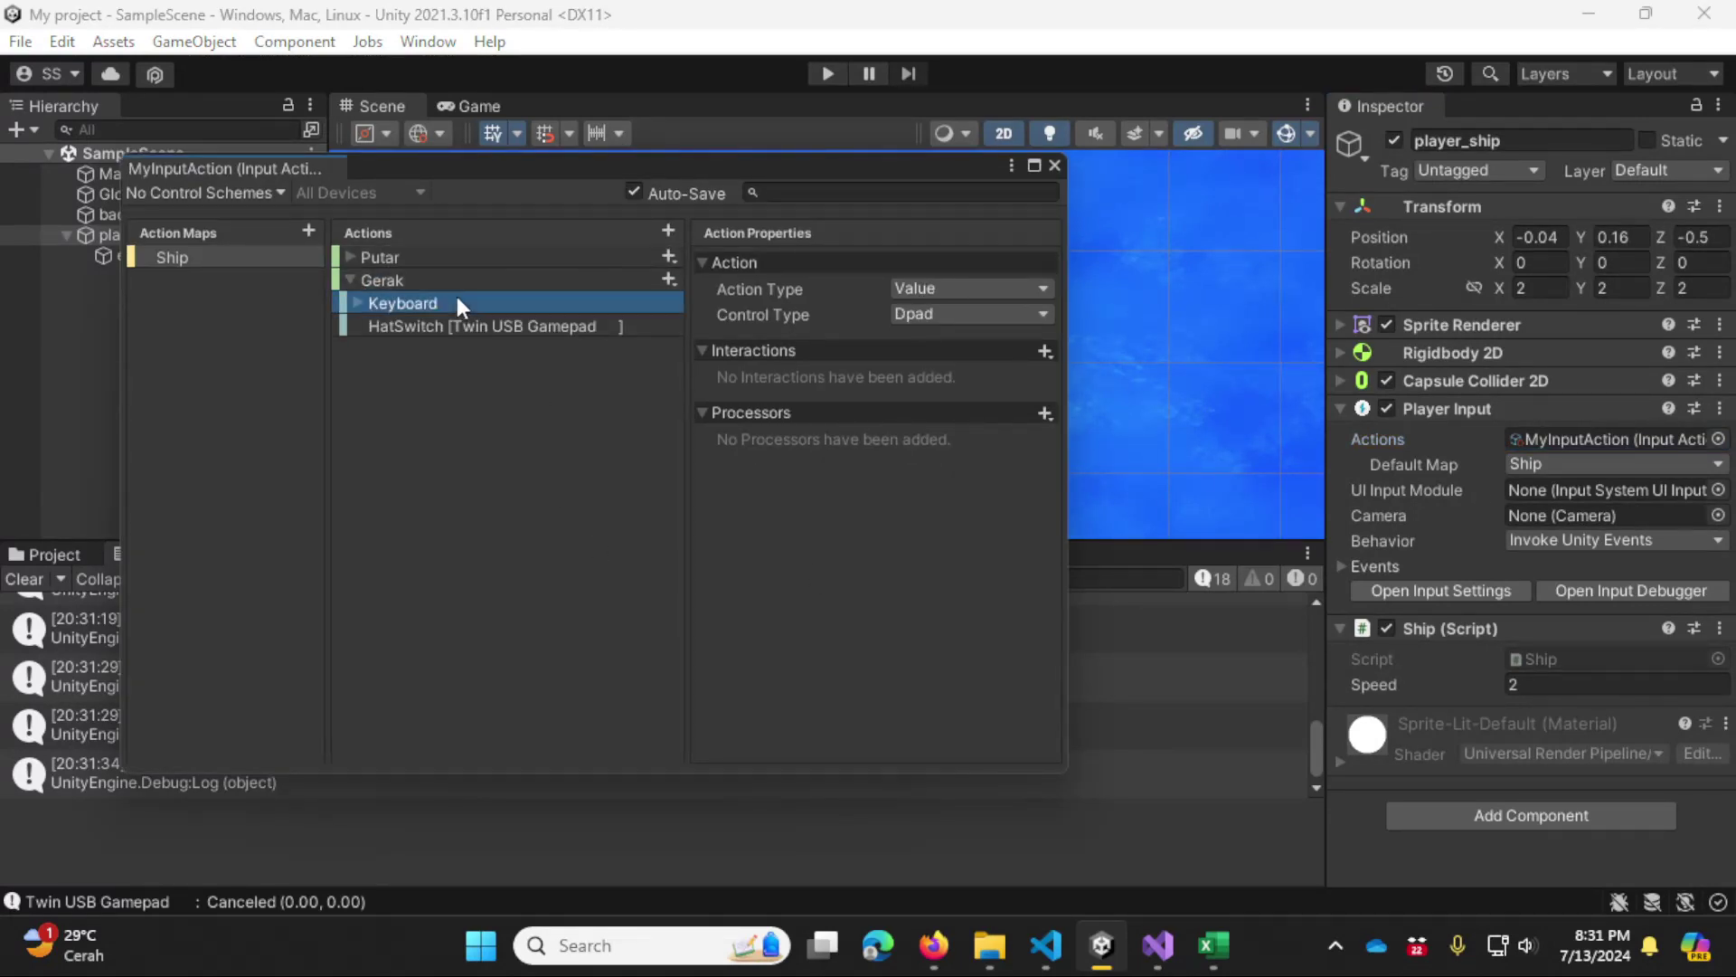
Step: Set the Gerak action's Action Type to Pass Through
left_click(549, 280)
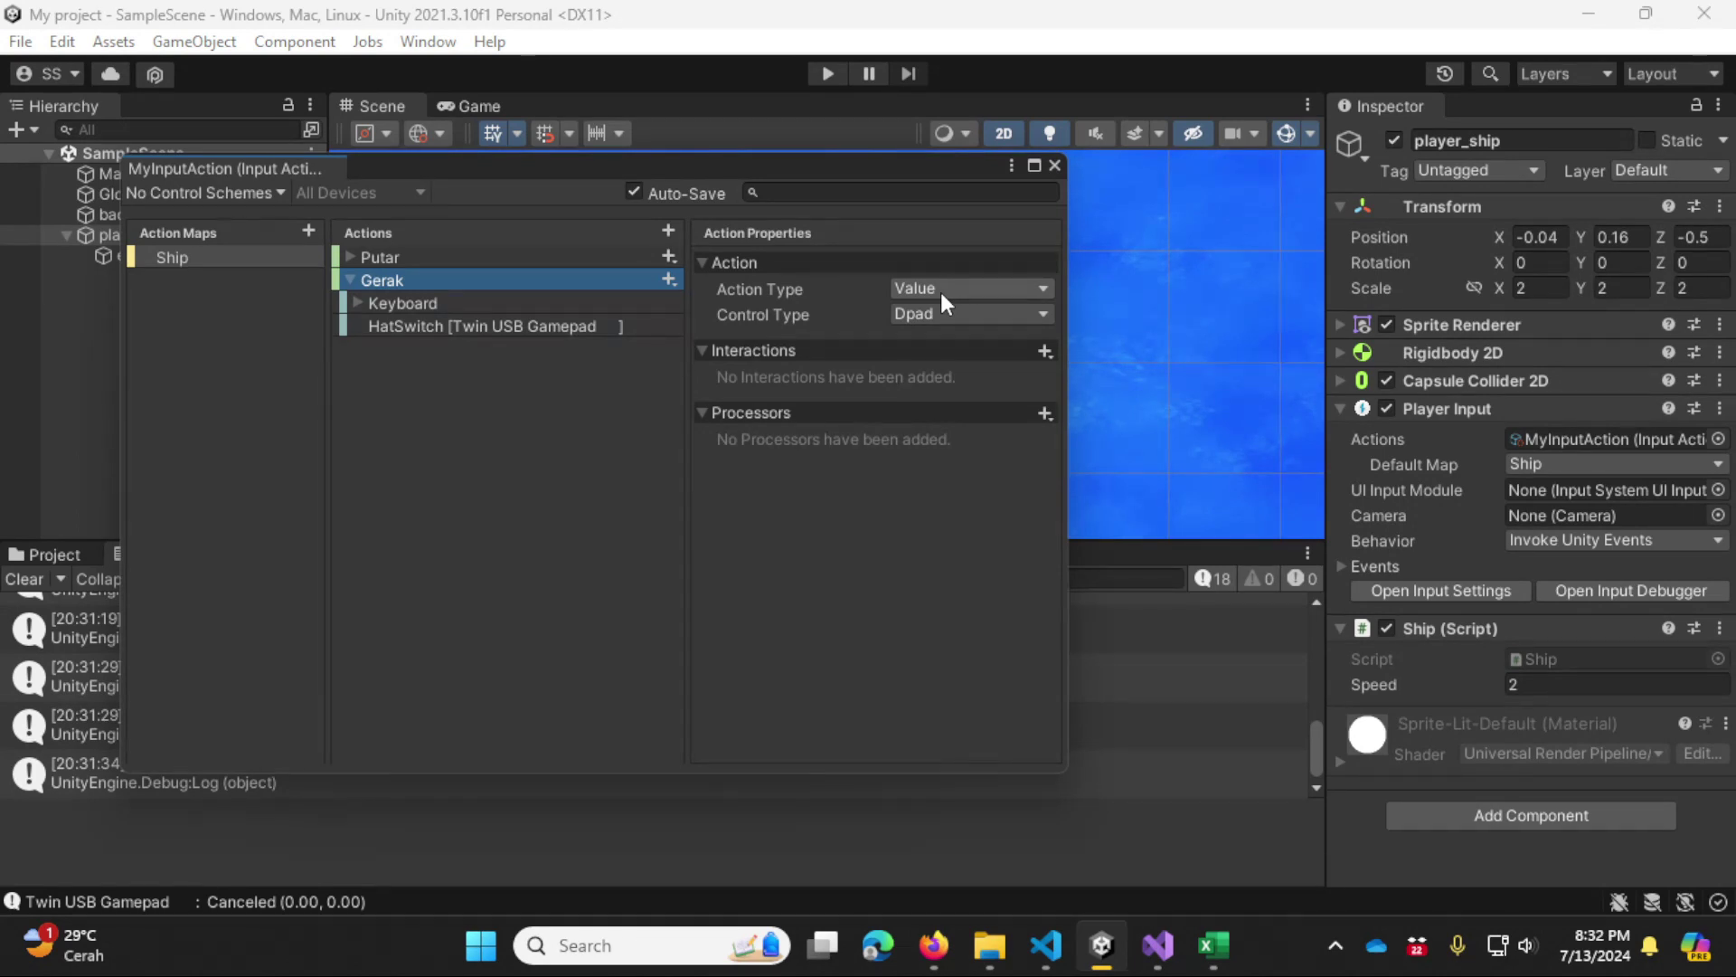
left_click(995, 287)
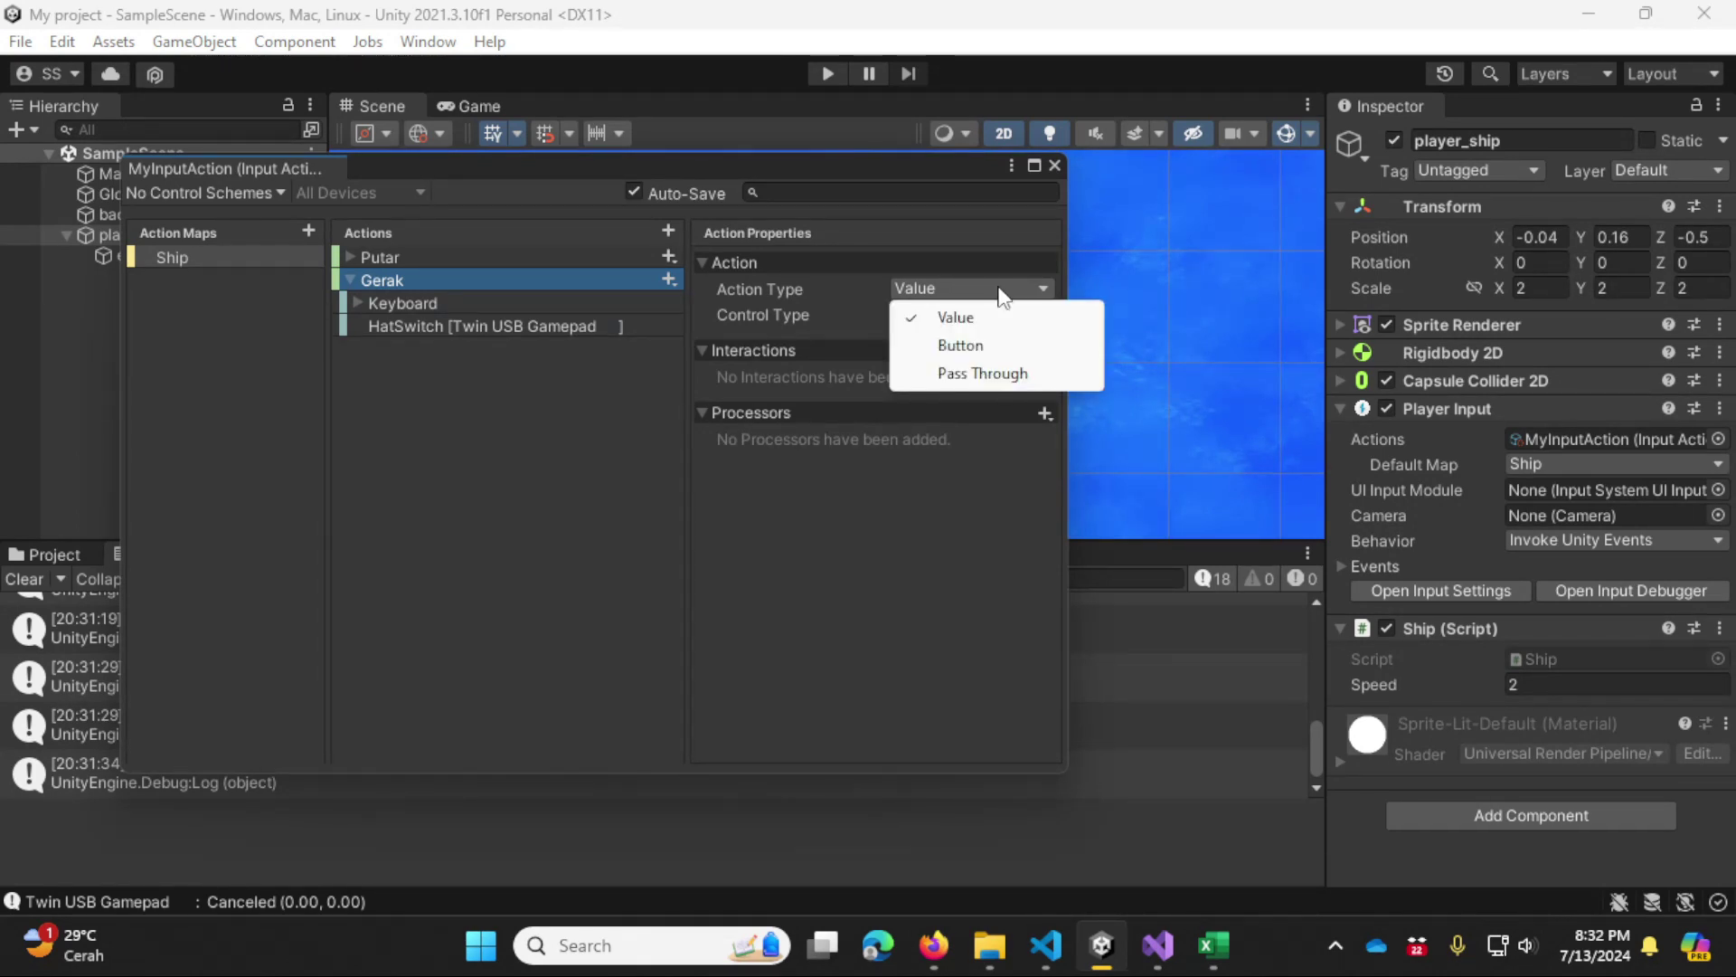
left_click(975, 376)
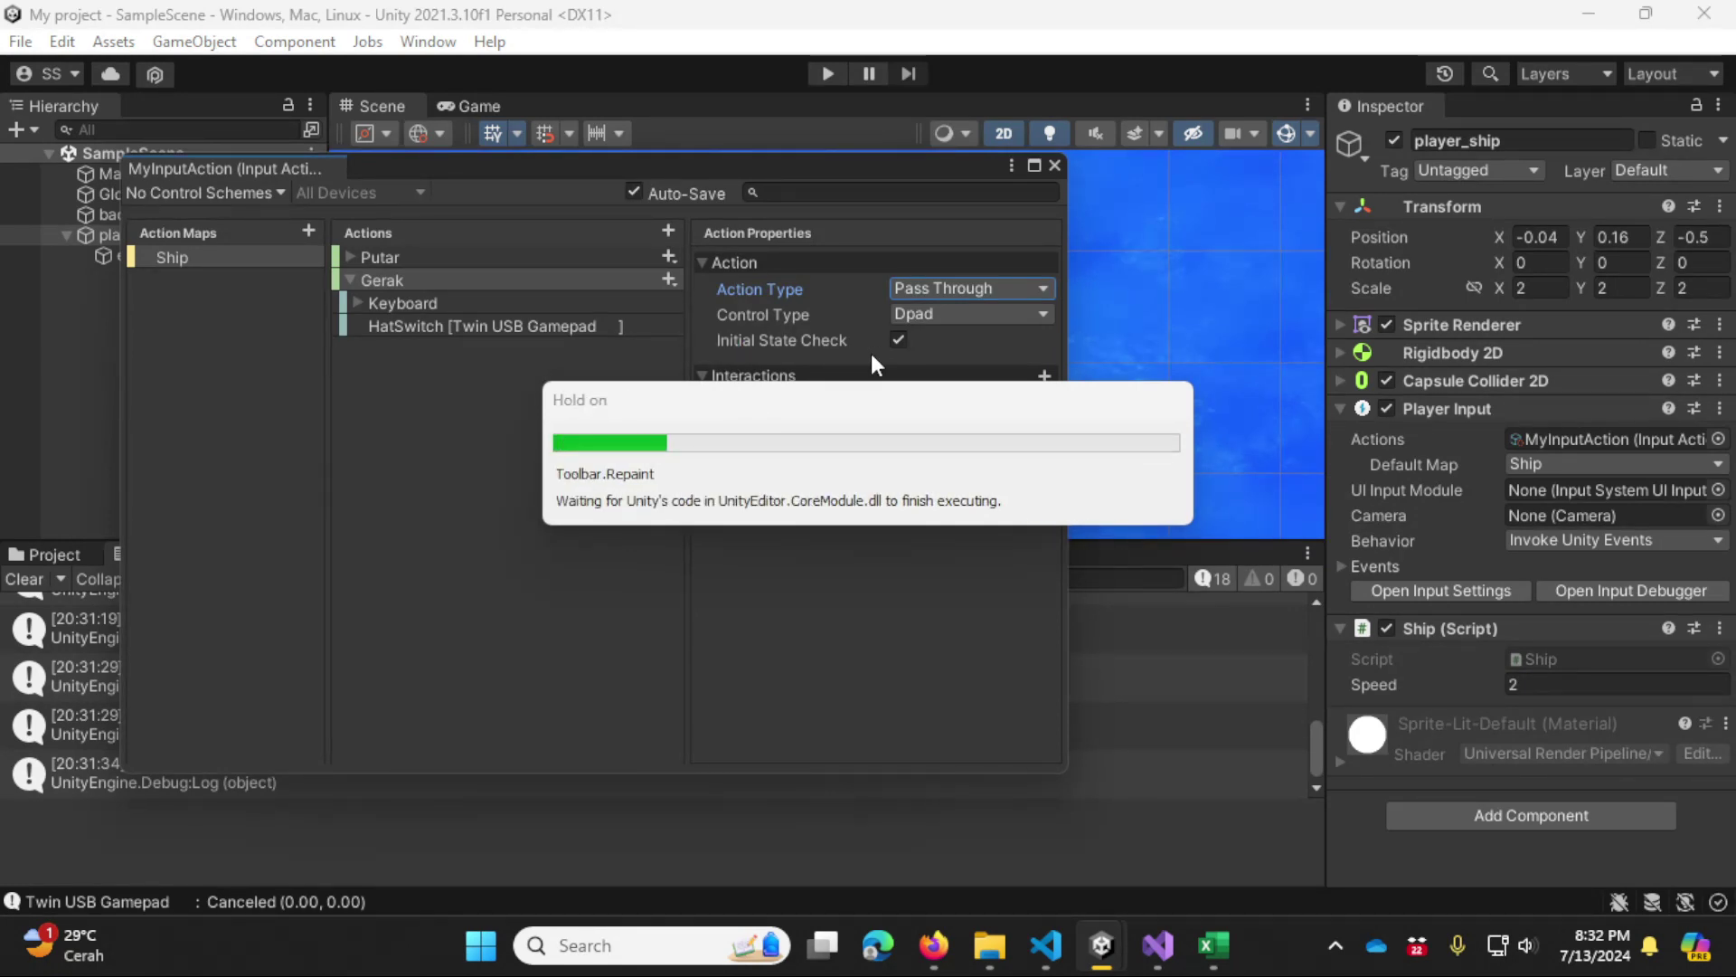
mouse_move(868, 349)
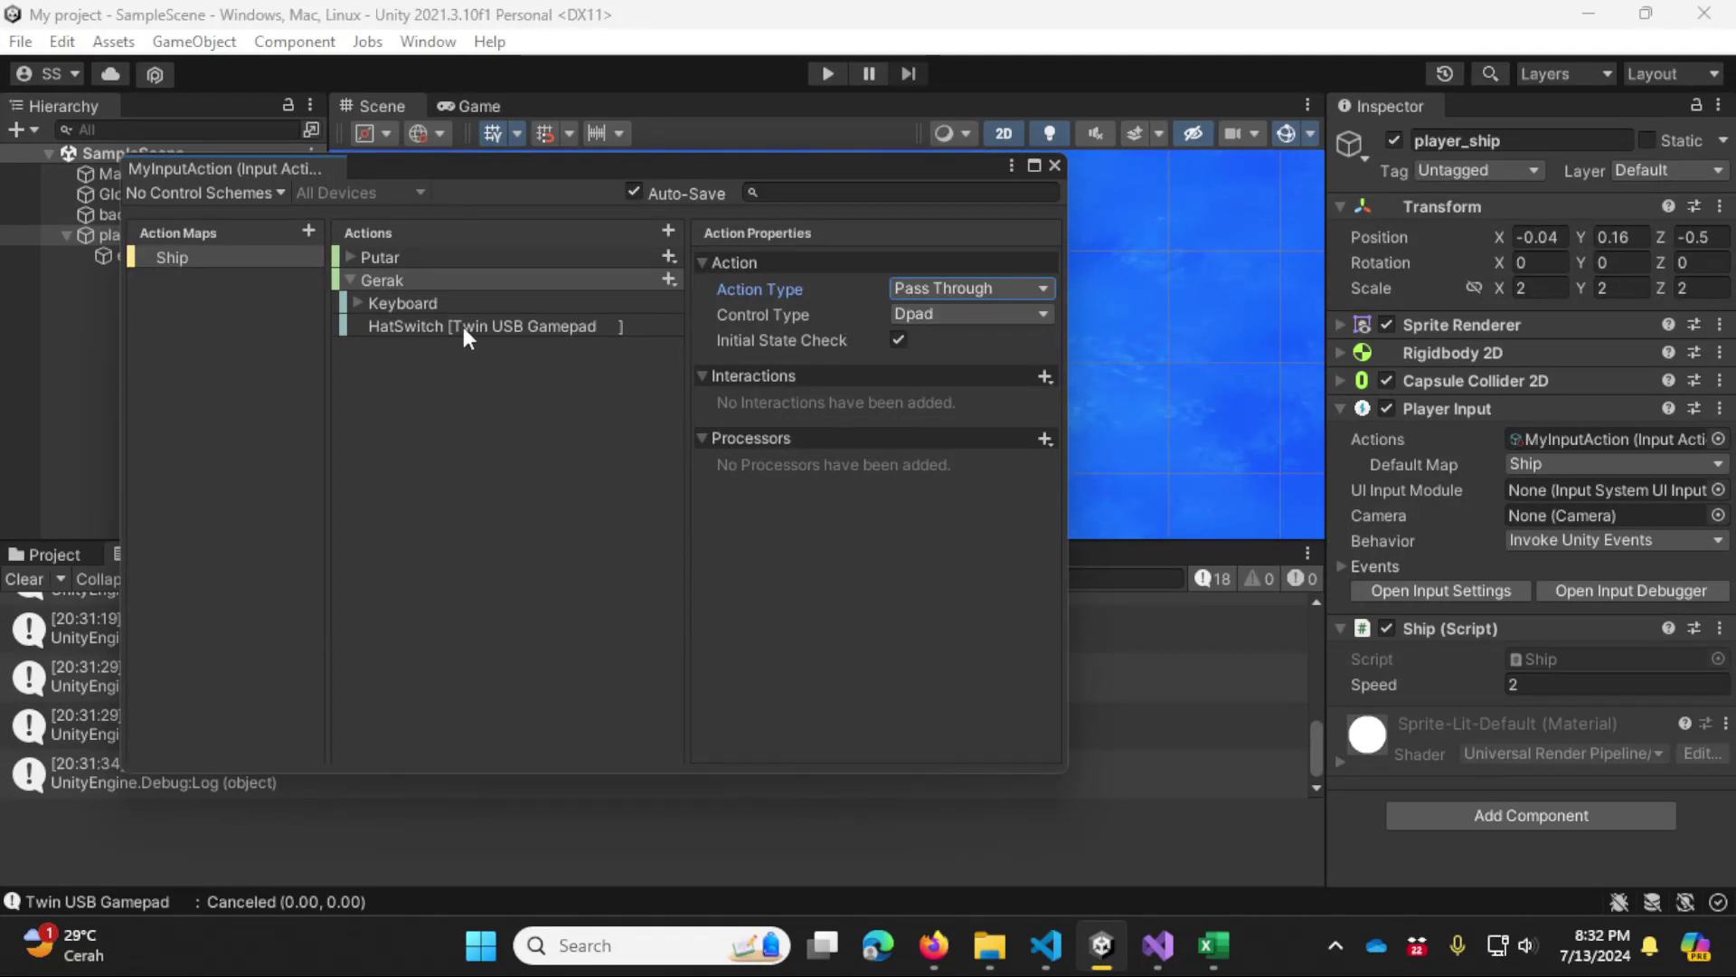
left_click(668, 280)
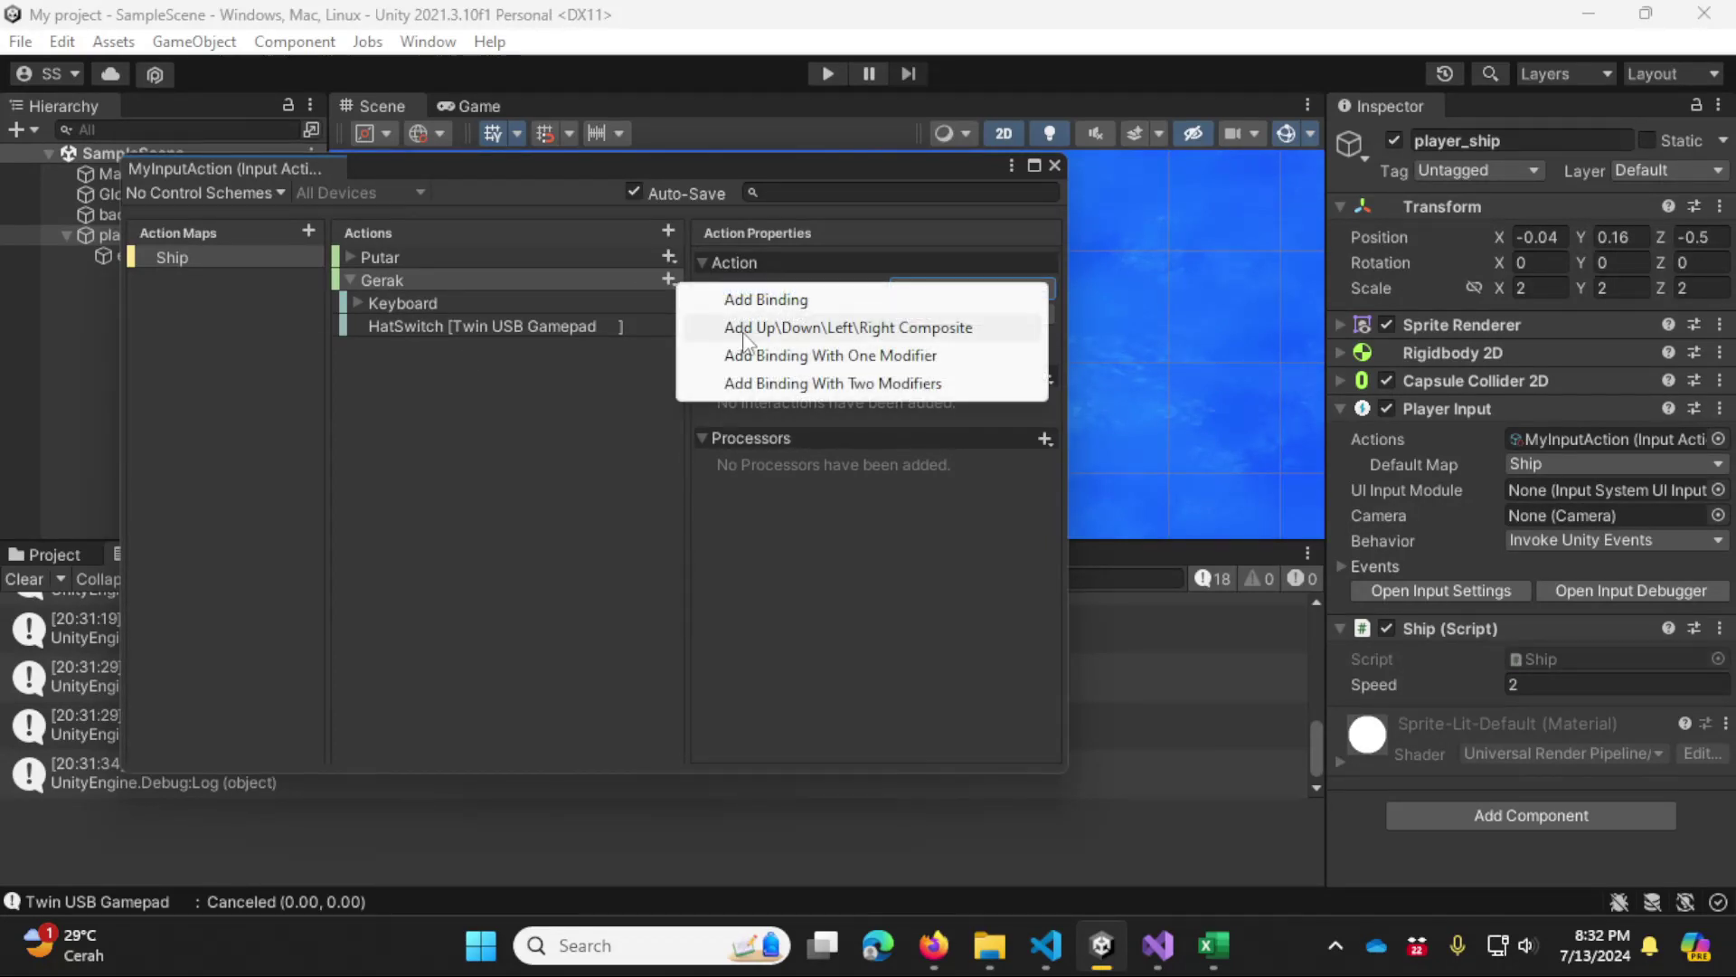
left_click(769, 294)
left_click(576, 345)
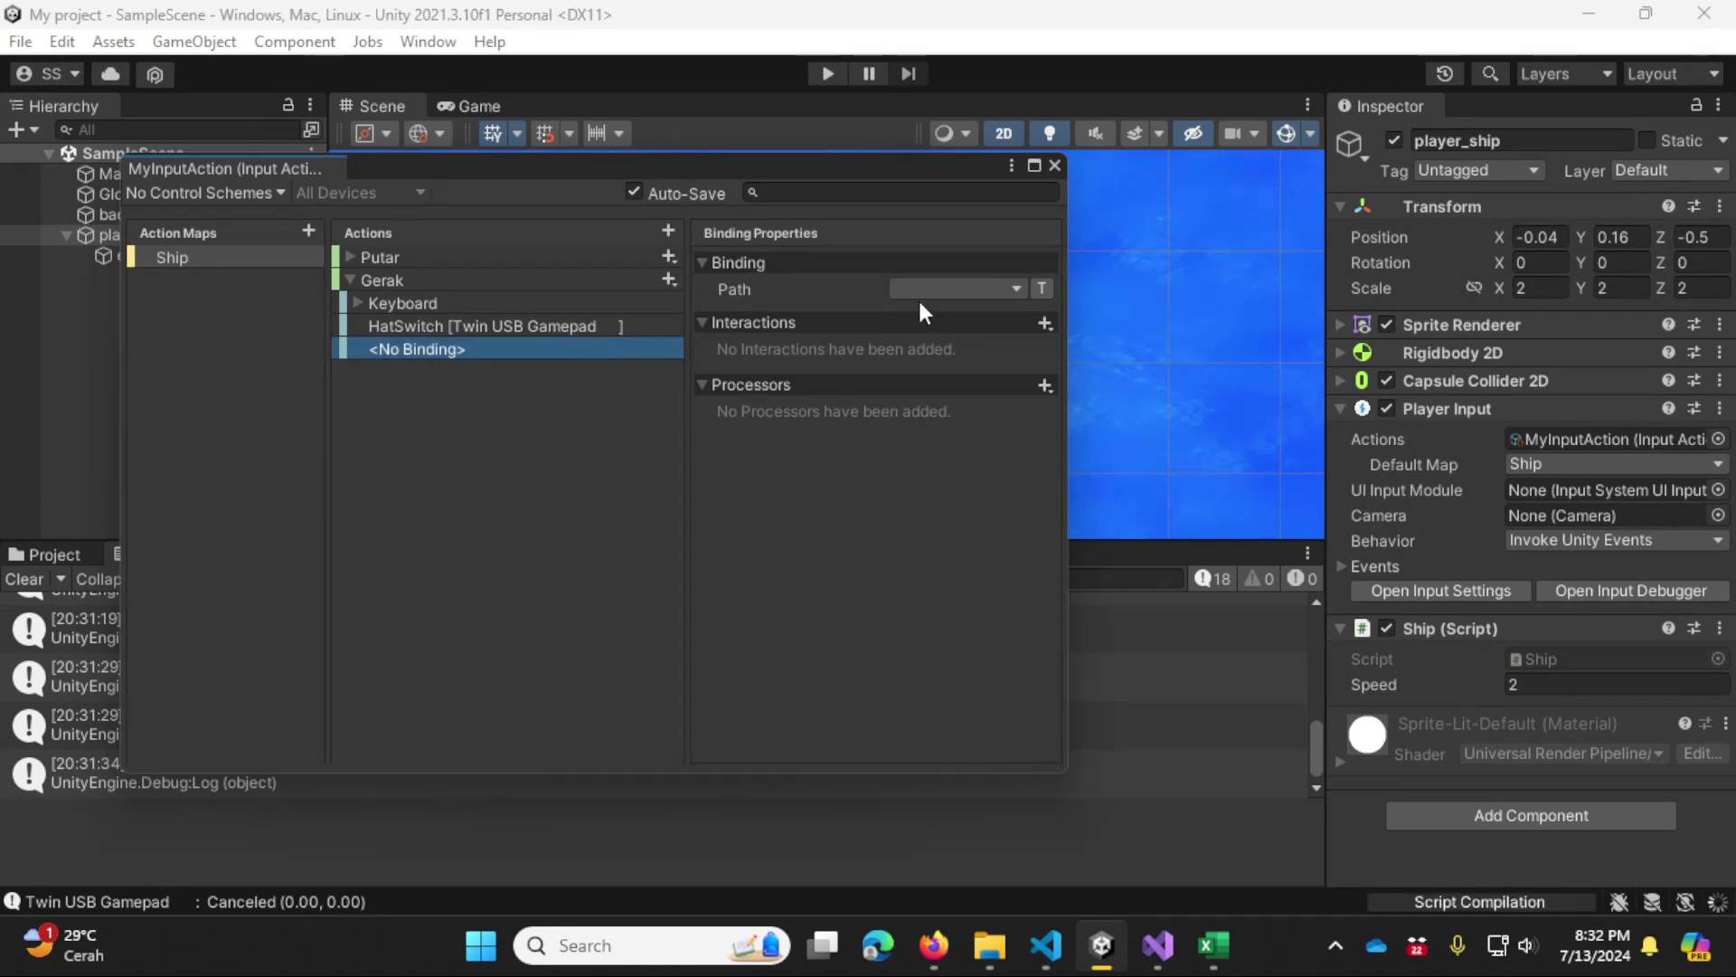
left_click(1018, 288)
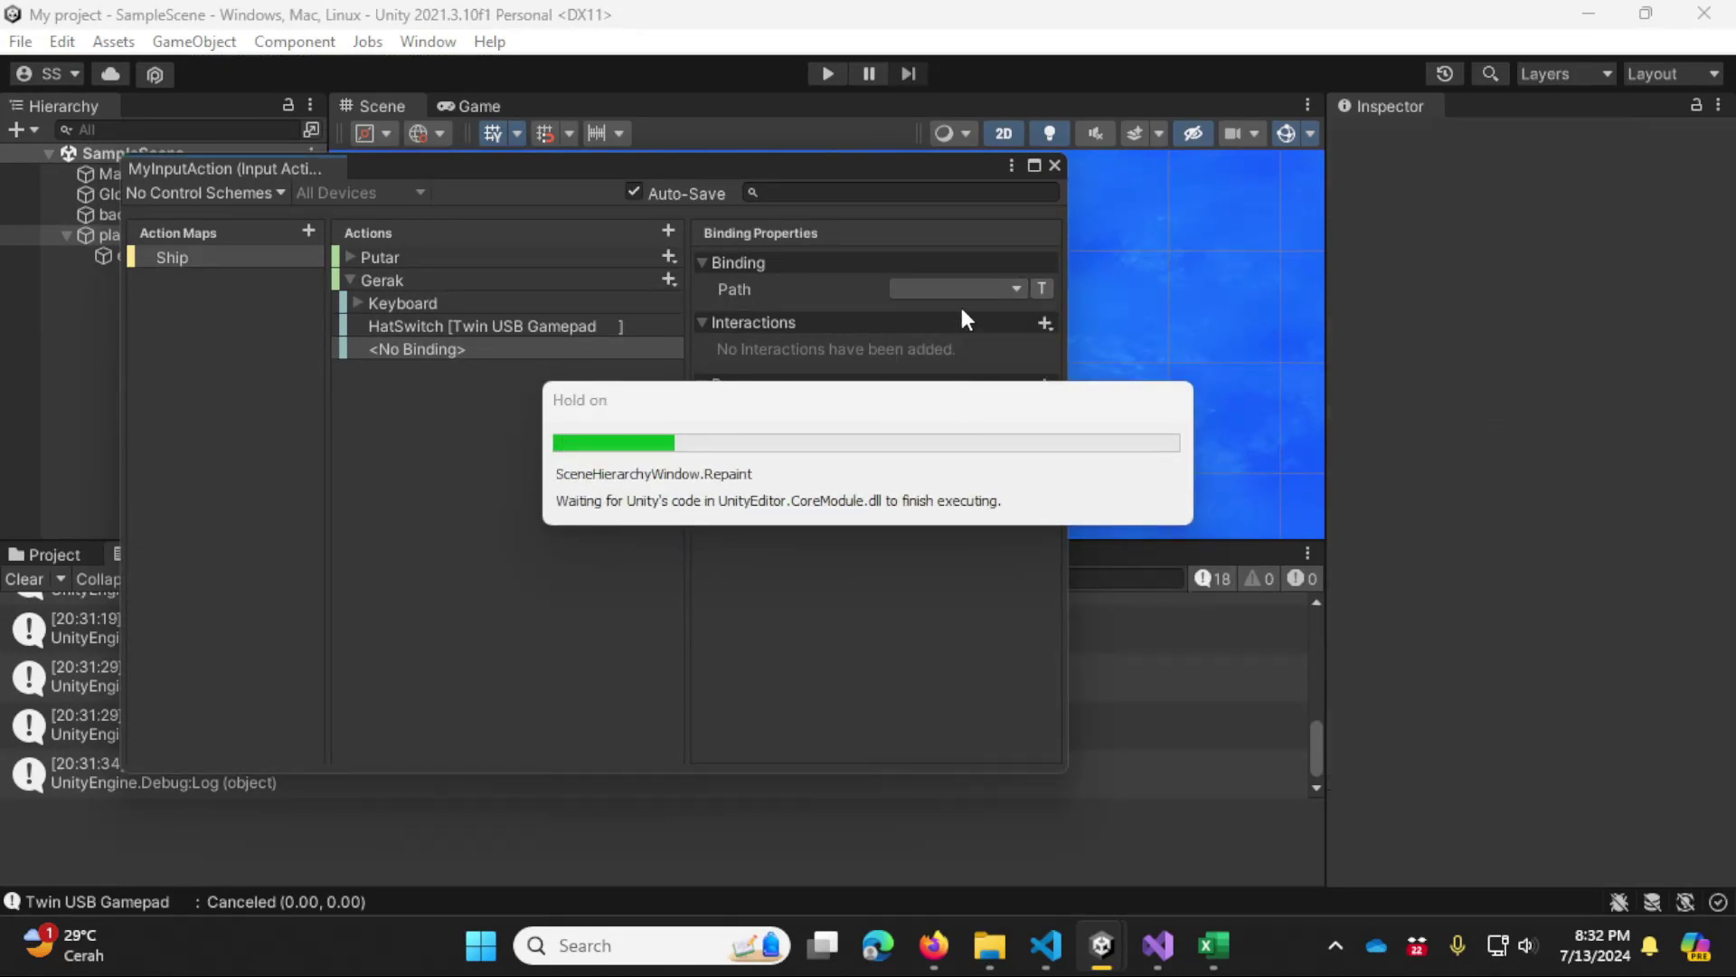
left_click(998, 288)
left_click(969, 423)
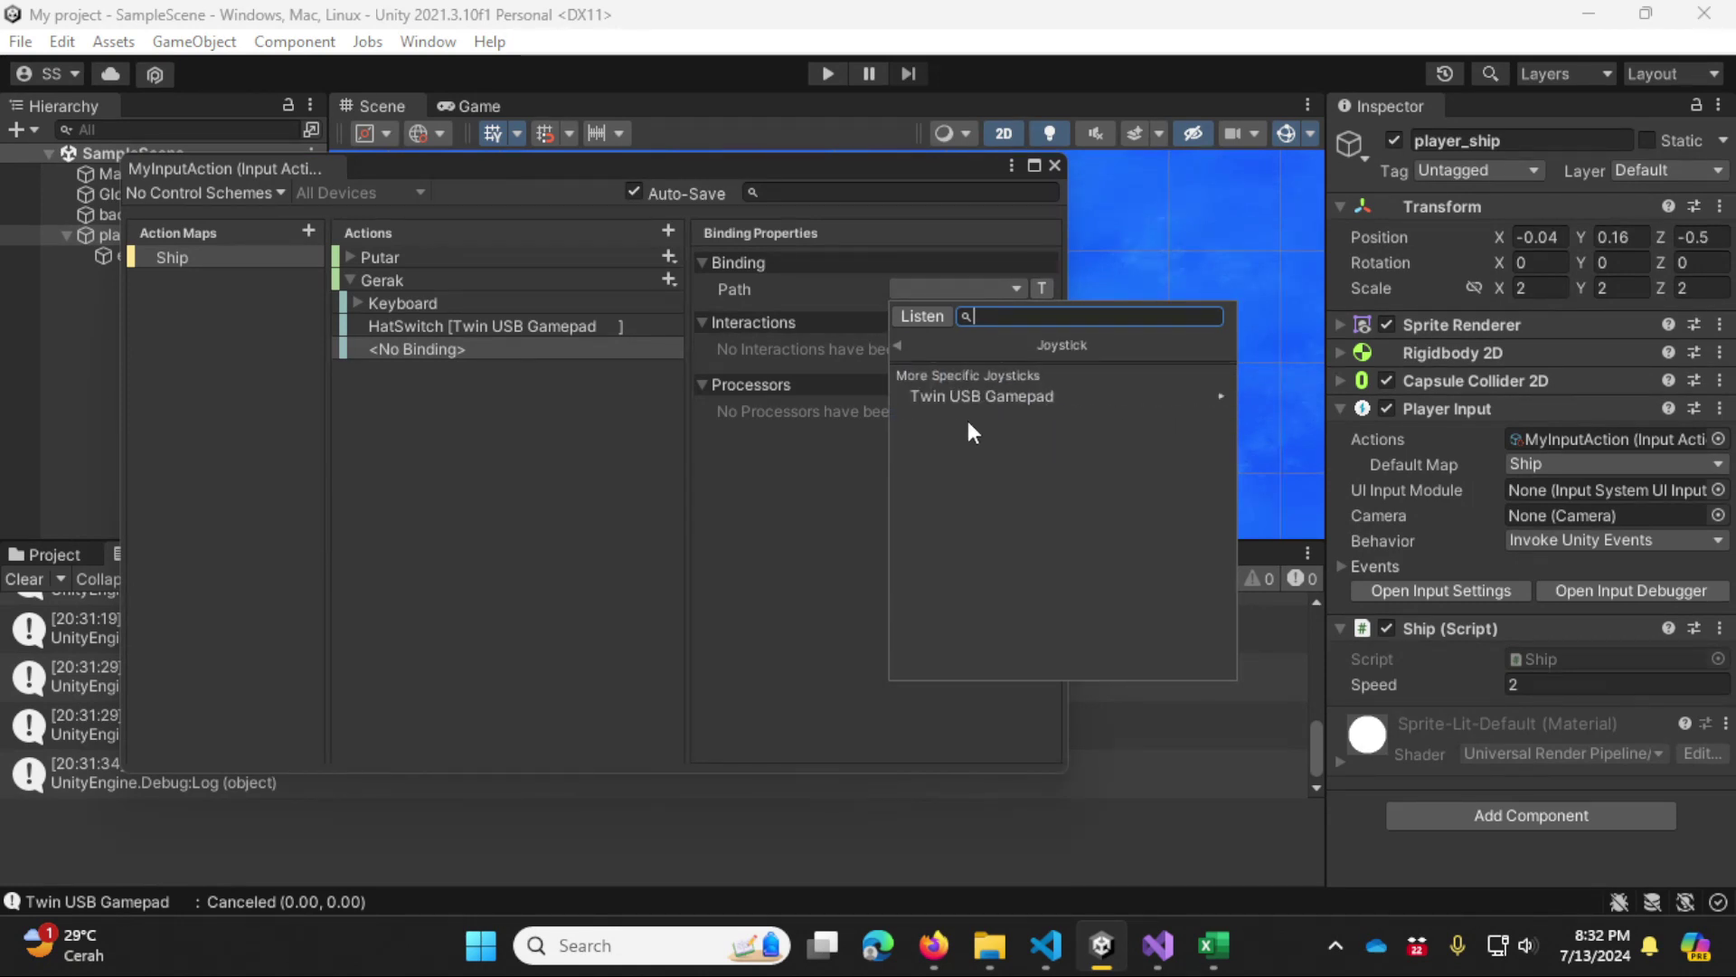
left_click(1005, 398)
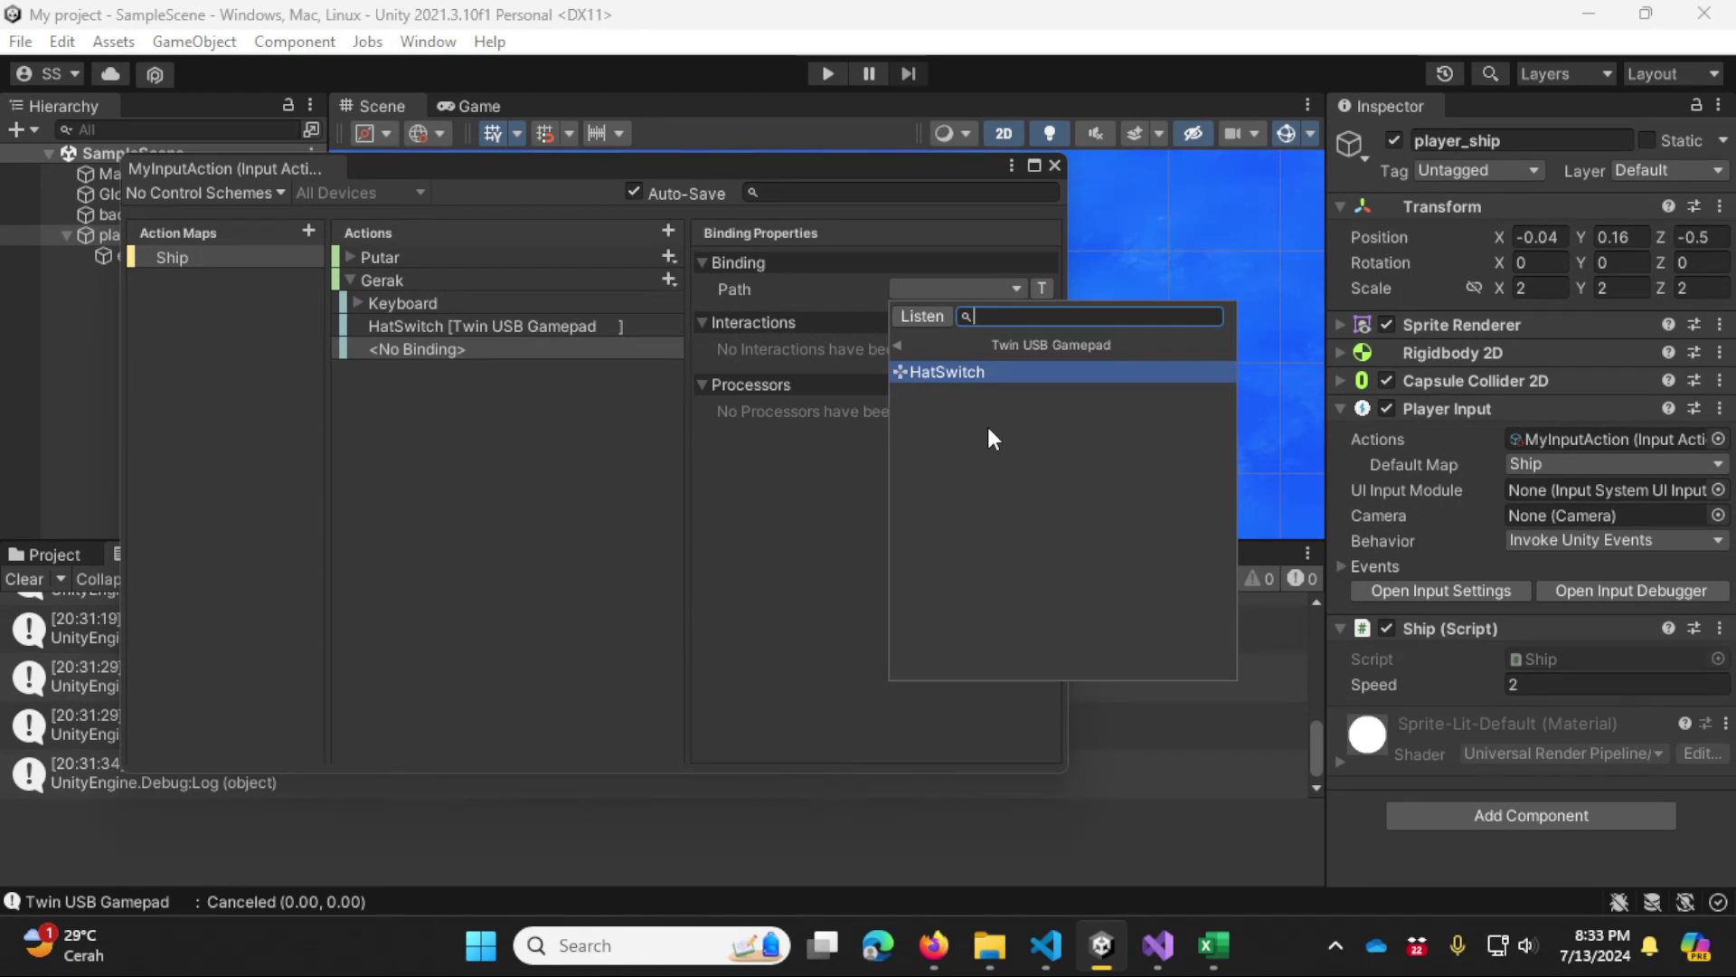
left_click(783, 516)
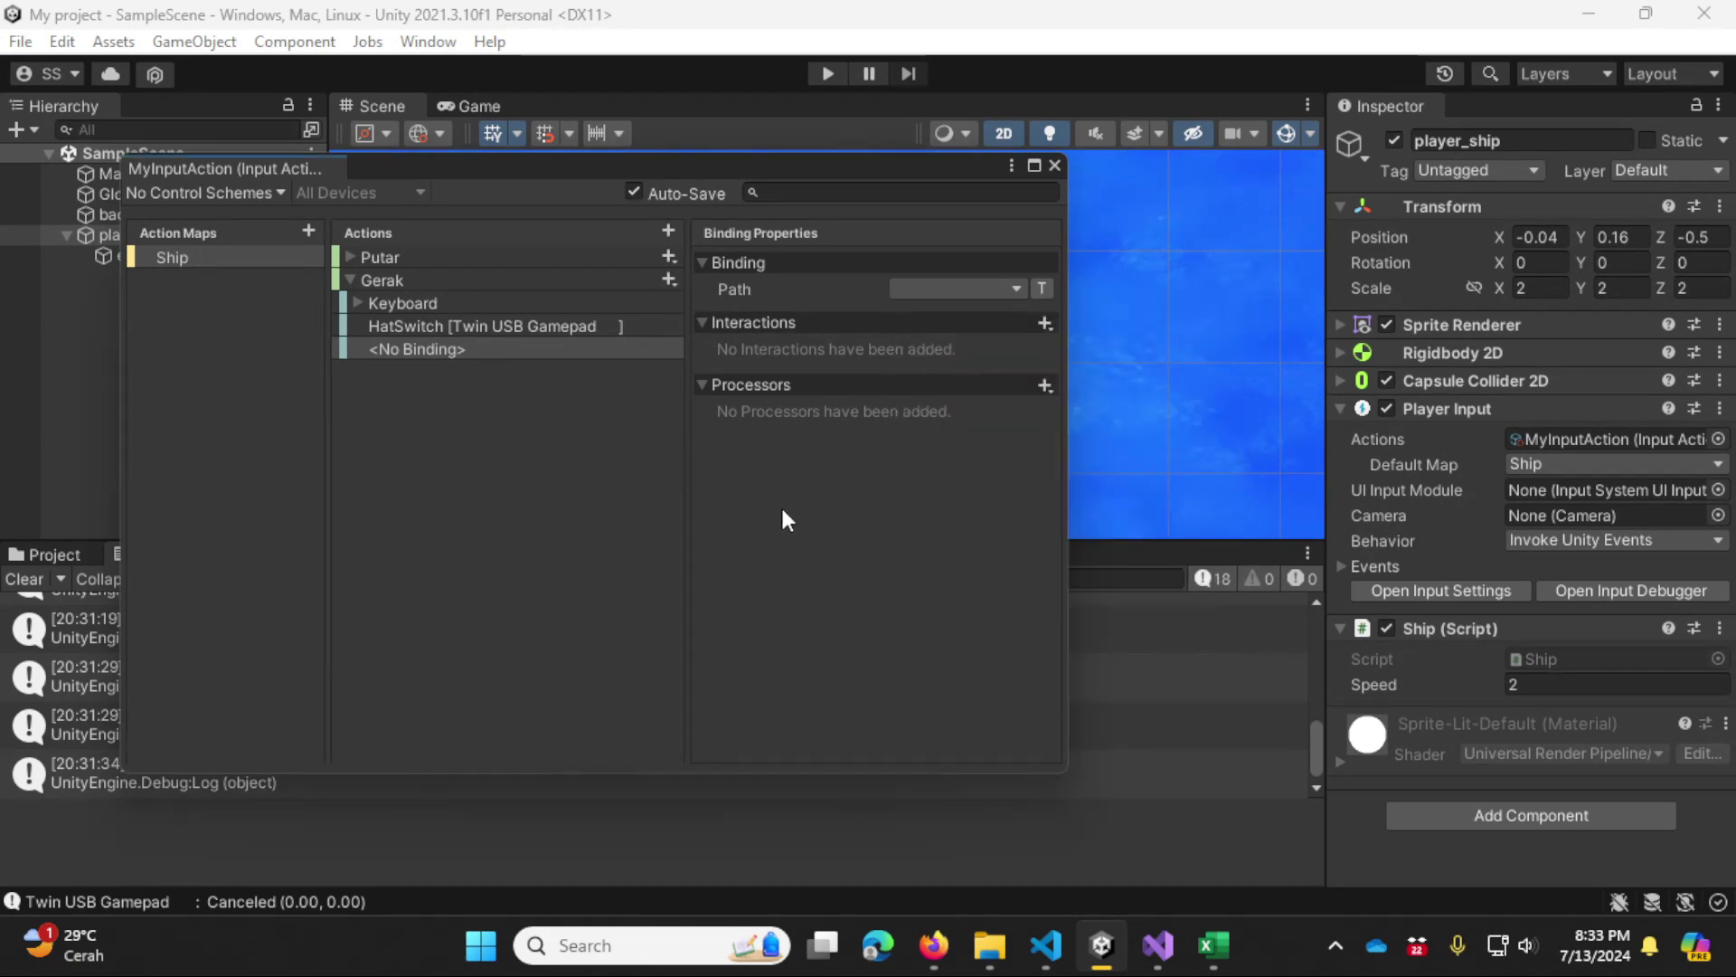
left_click(583, 302)
Step: Set Gerak's Control Type to Vector 2
left_click(575, 280)
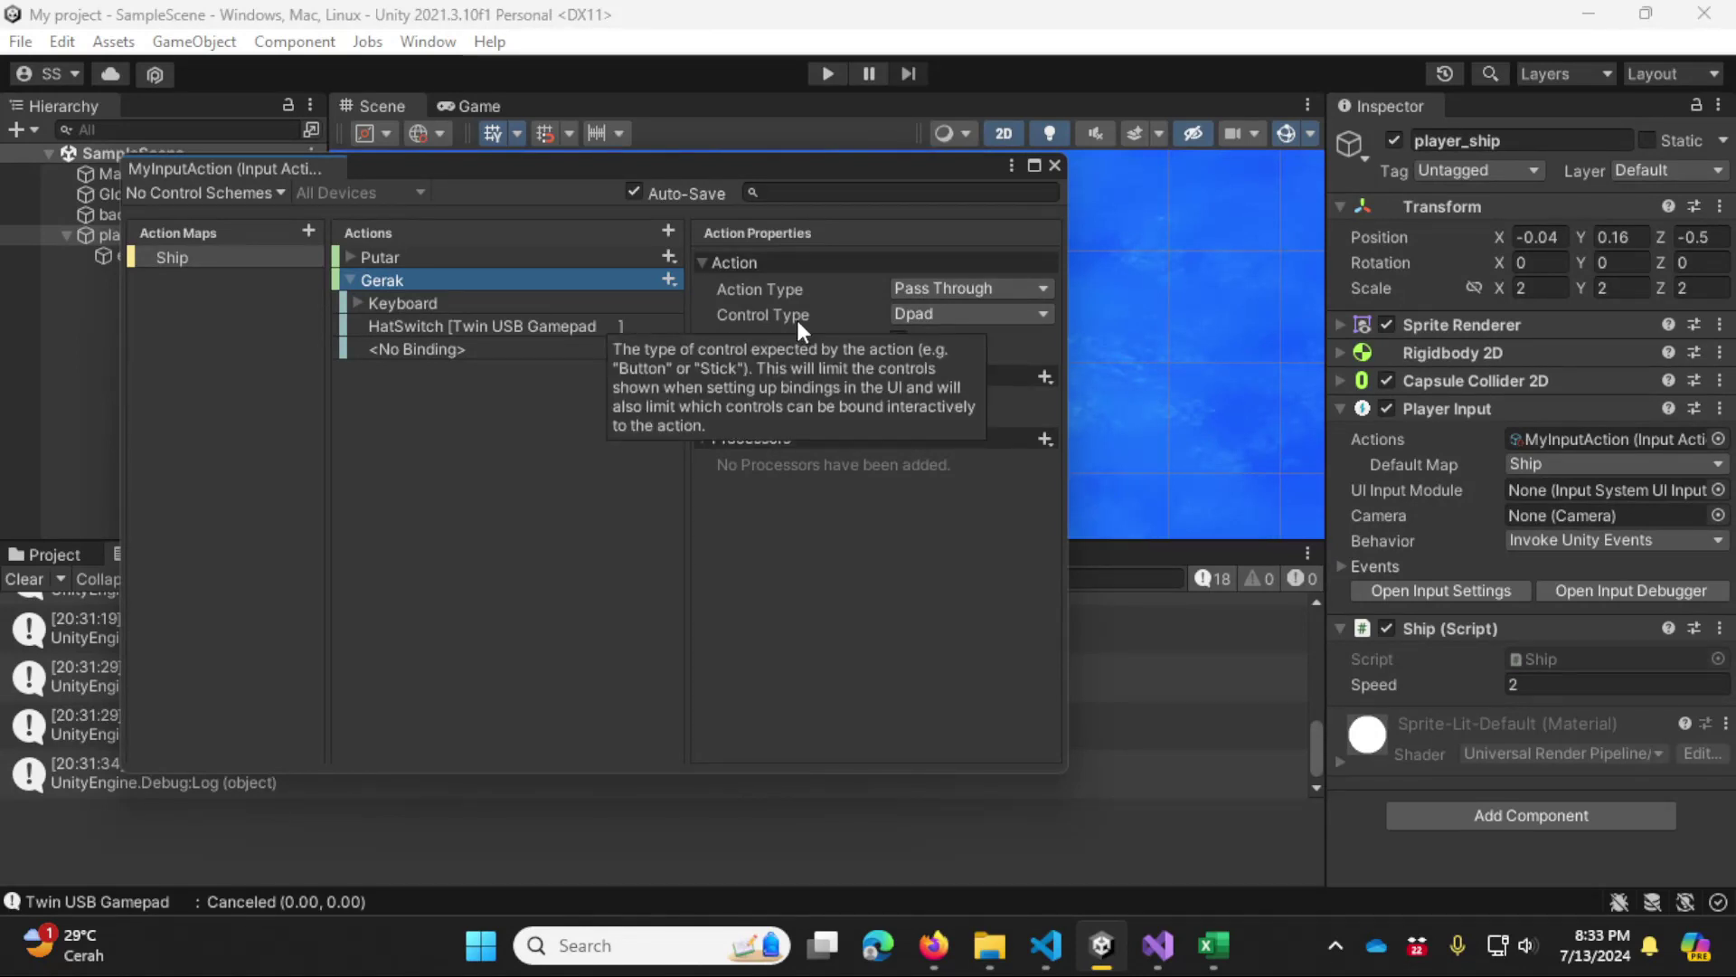
left_click(969, 323)
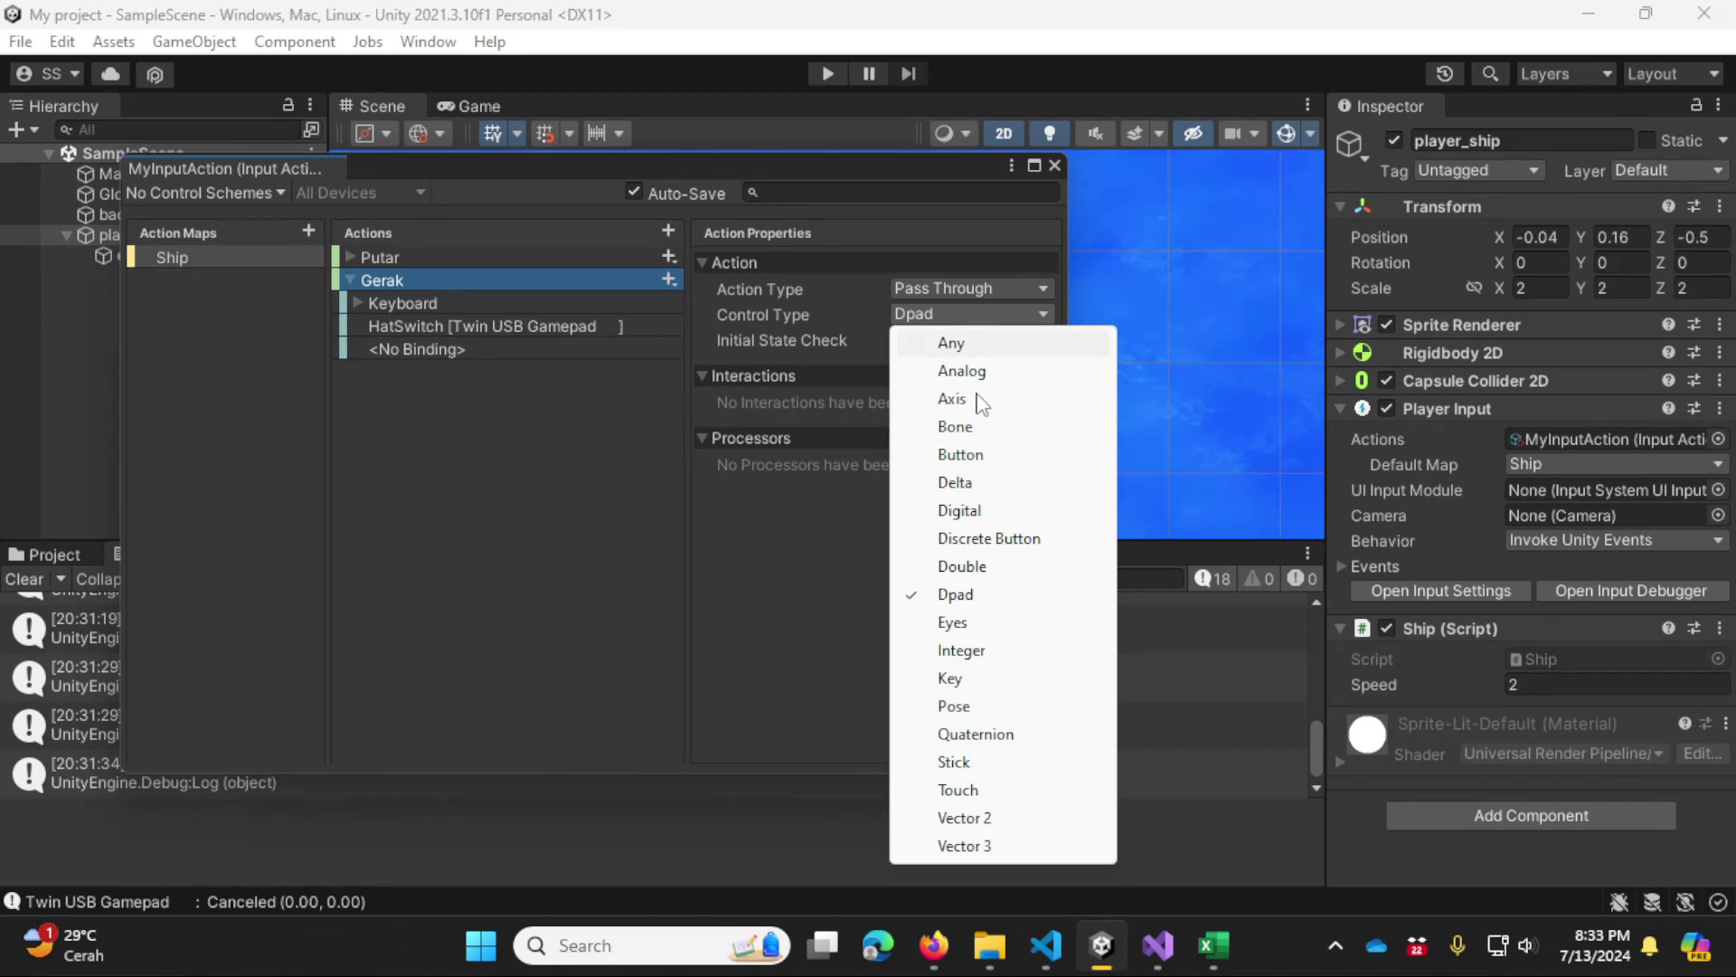
left_click(964, 818)
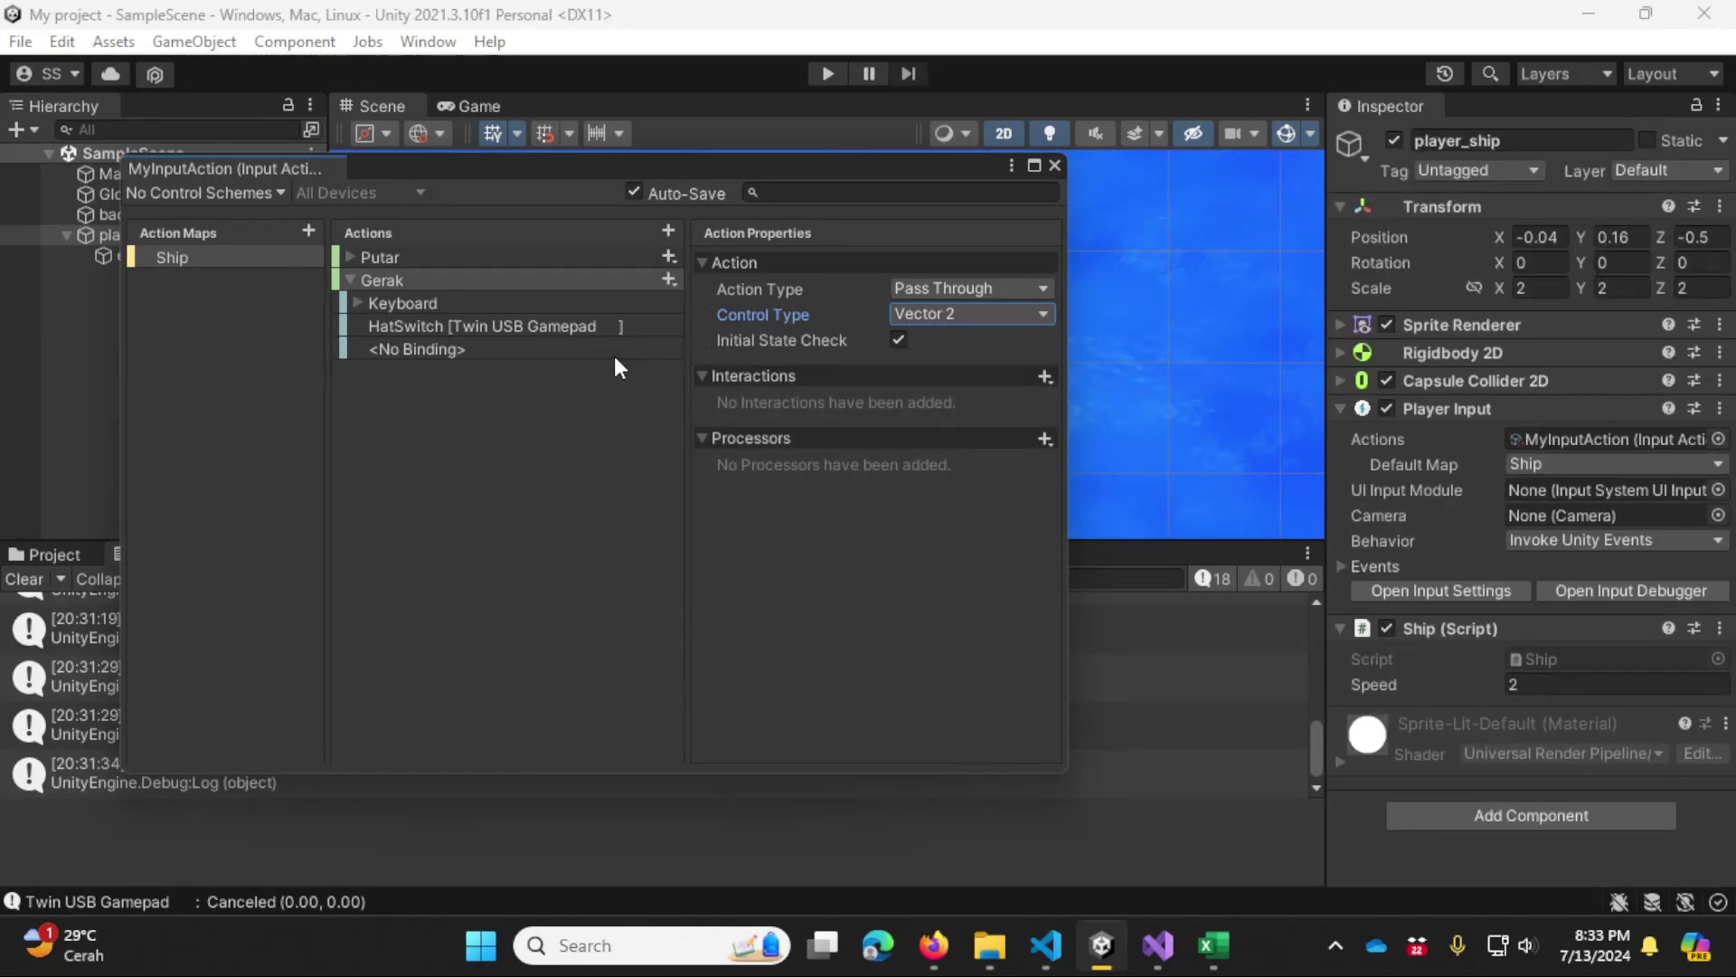
Step: Bind Gerak's empty binding to Joystick > Twin USB Gamepad > Stick
left_click(612, 349)
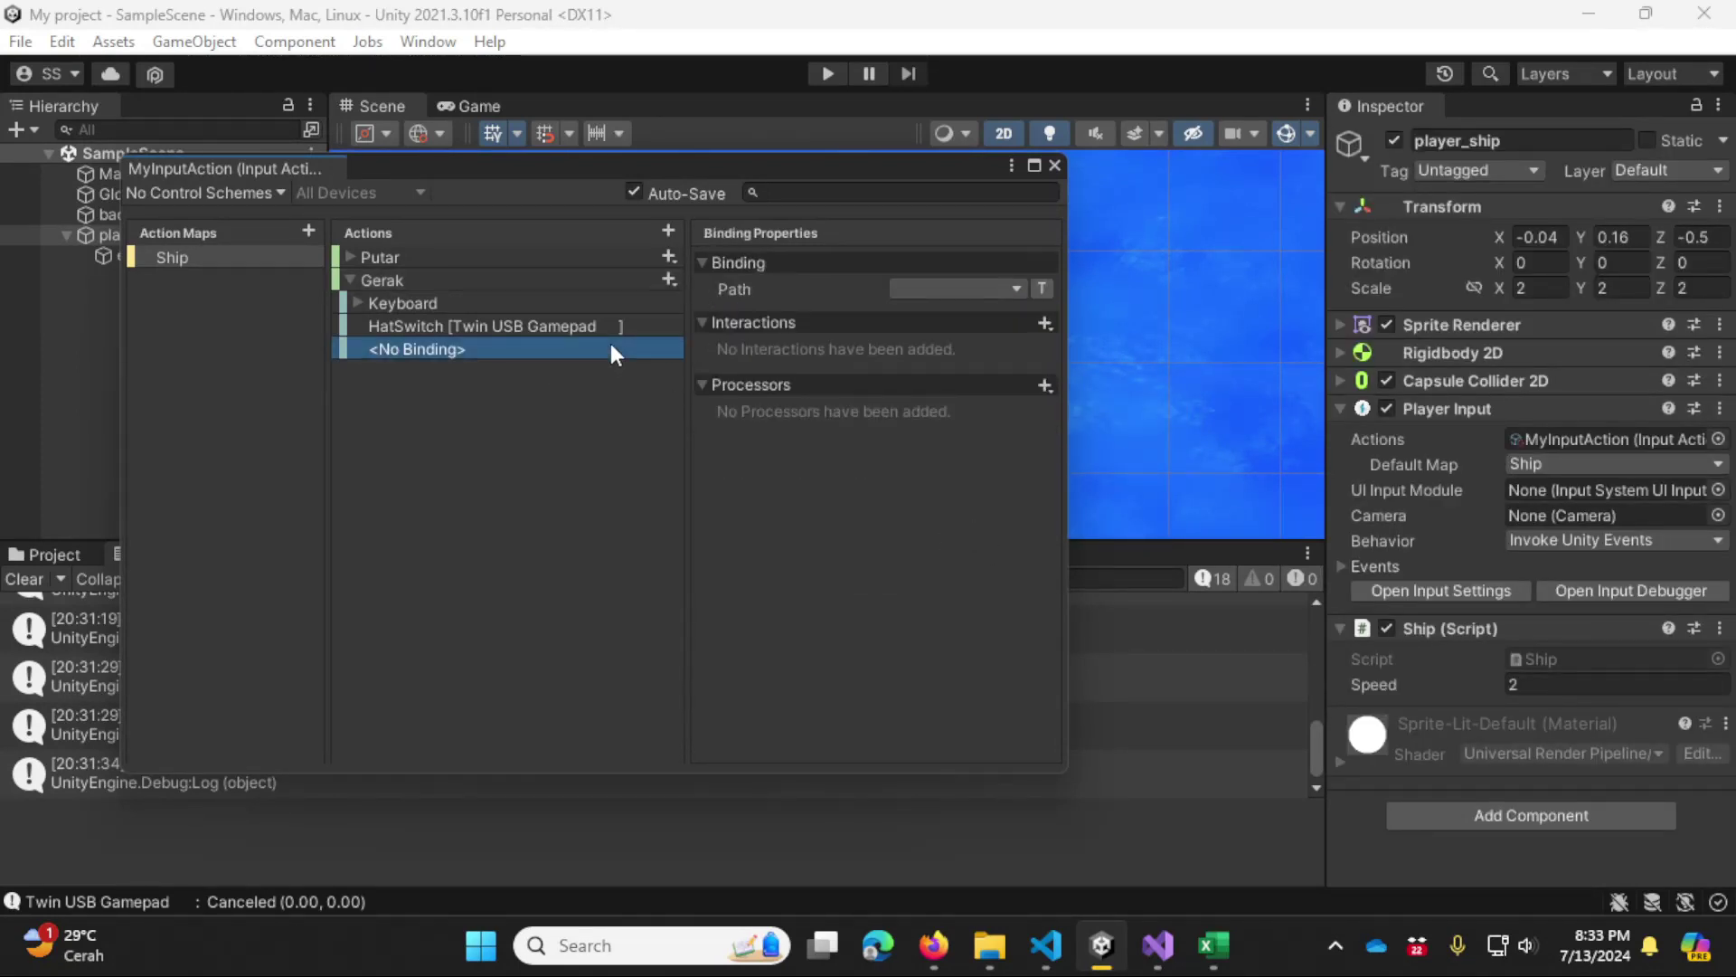
left_click(1021, 288)
left_click(964, 421)
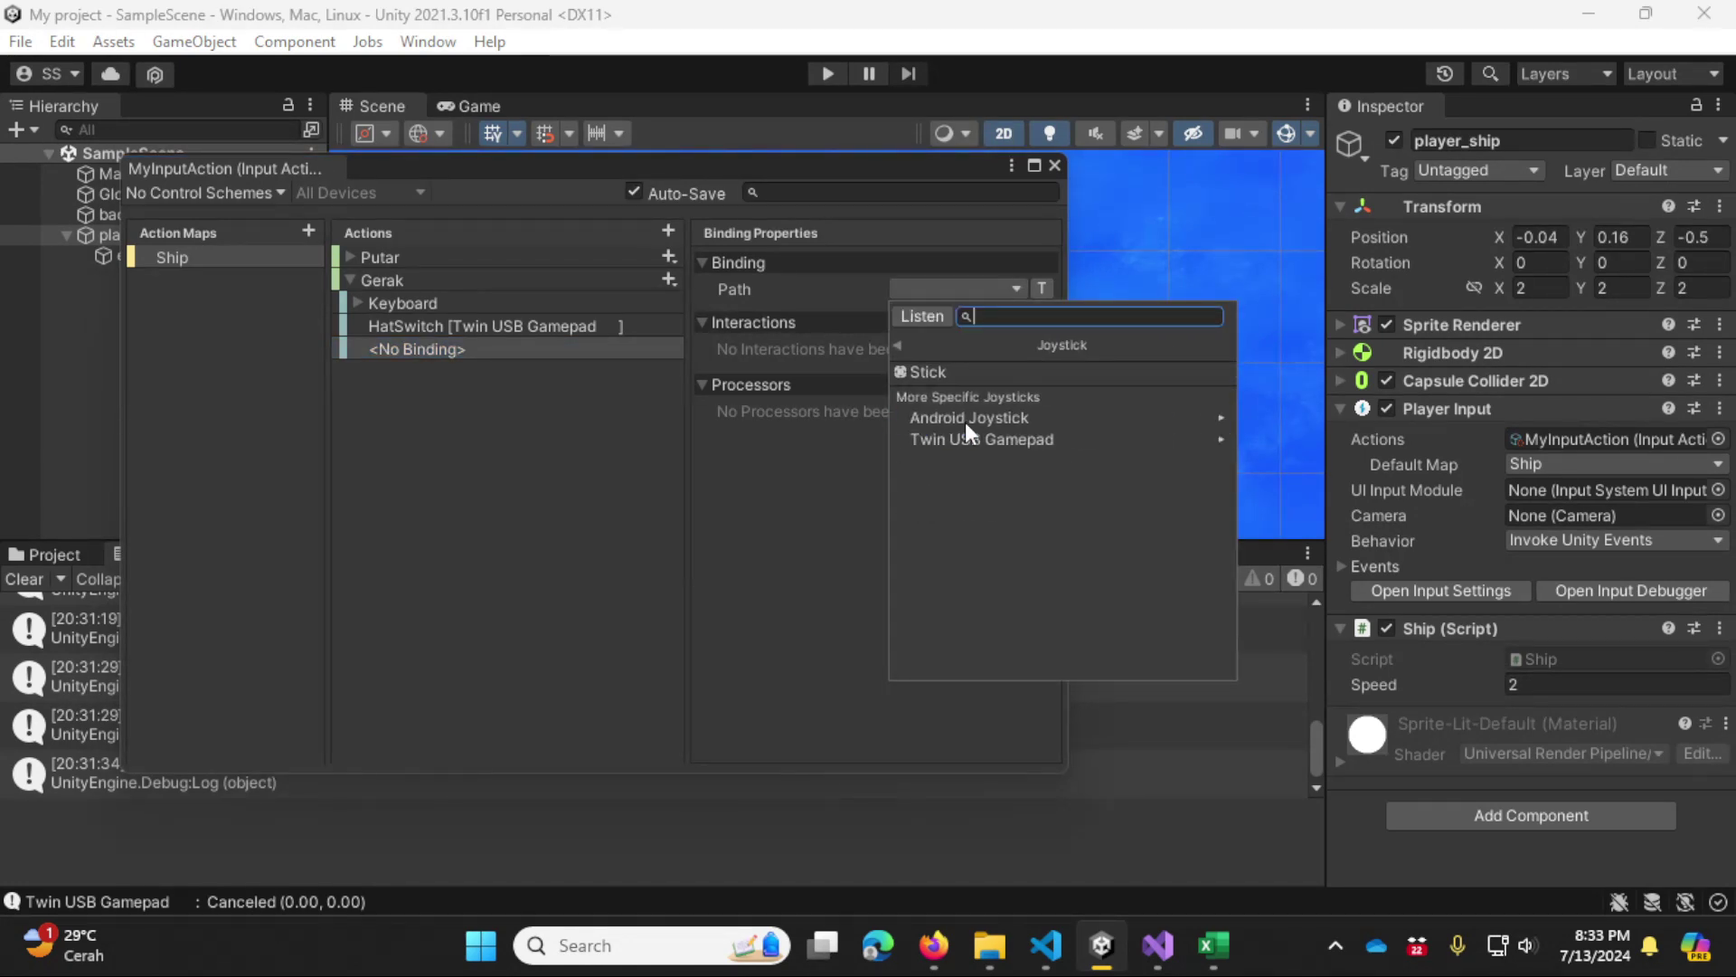
left_click(991, 438)
left_click(1010, 396)
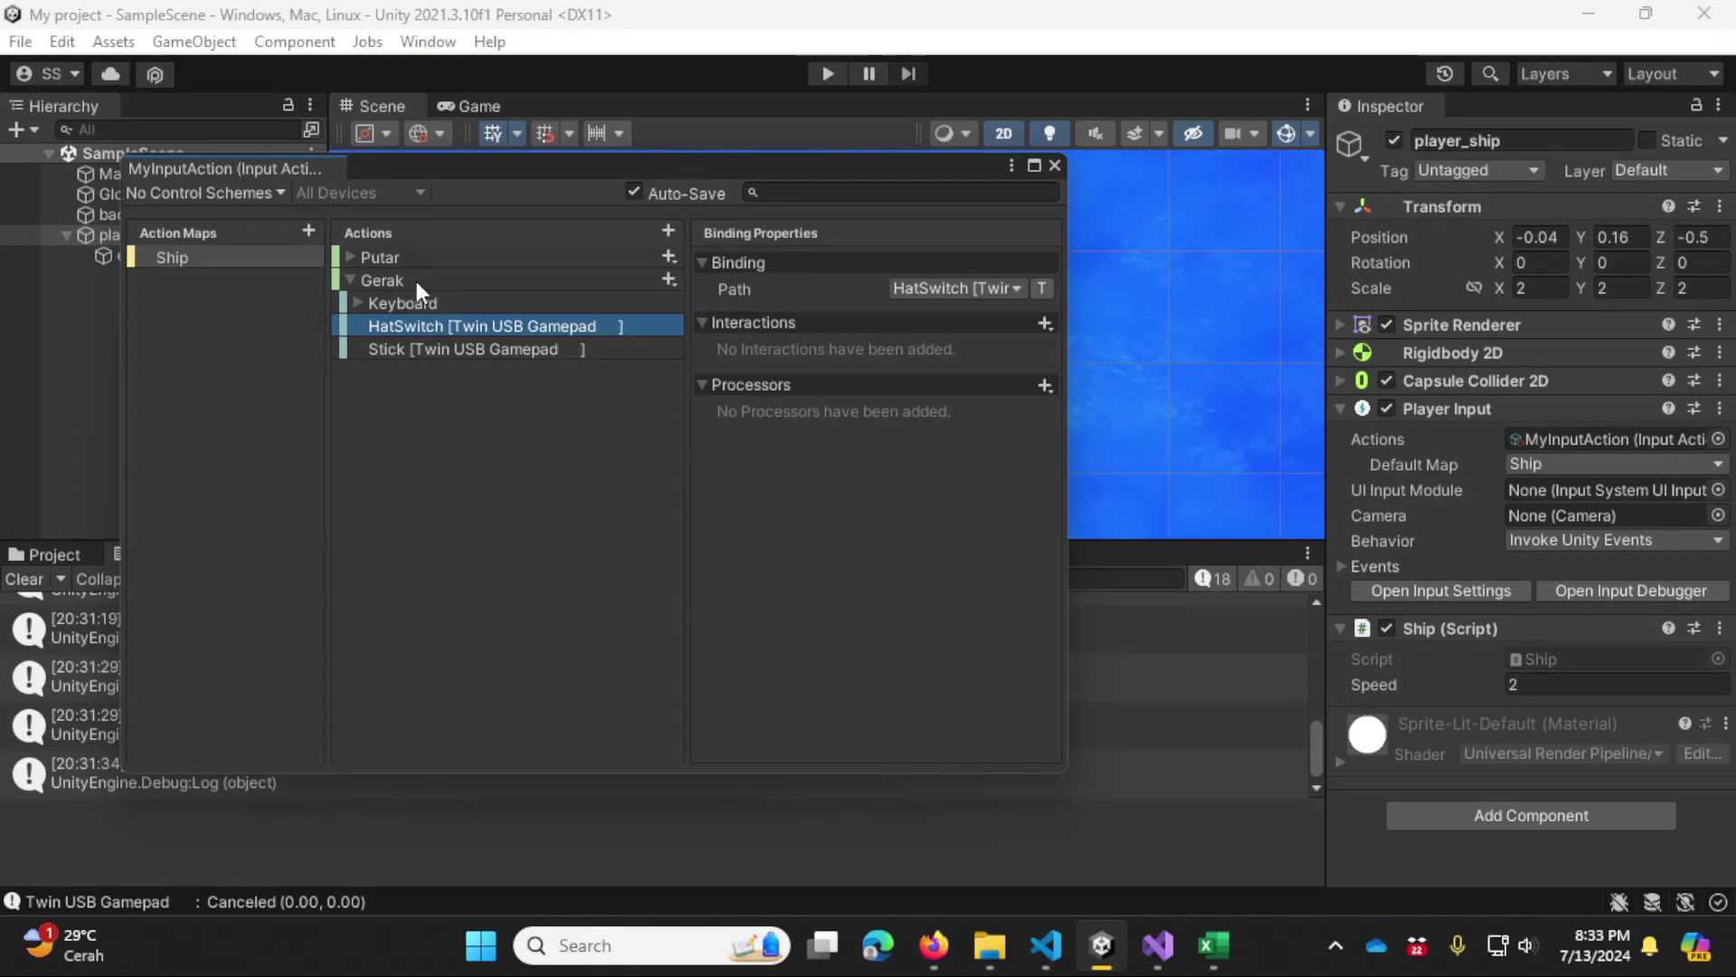
Step: Check Gerak's Keyboard, HatSwitch and Stick bindings and action settings, then enter Play mode
left_click(432, 308)
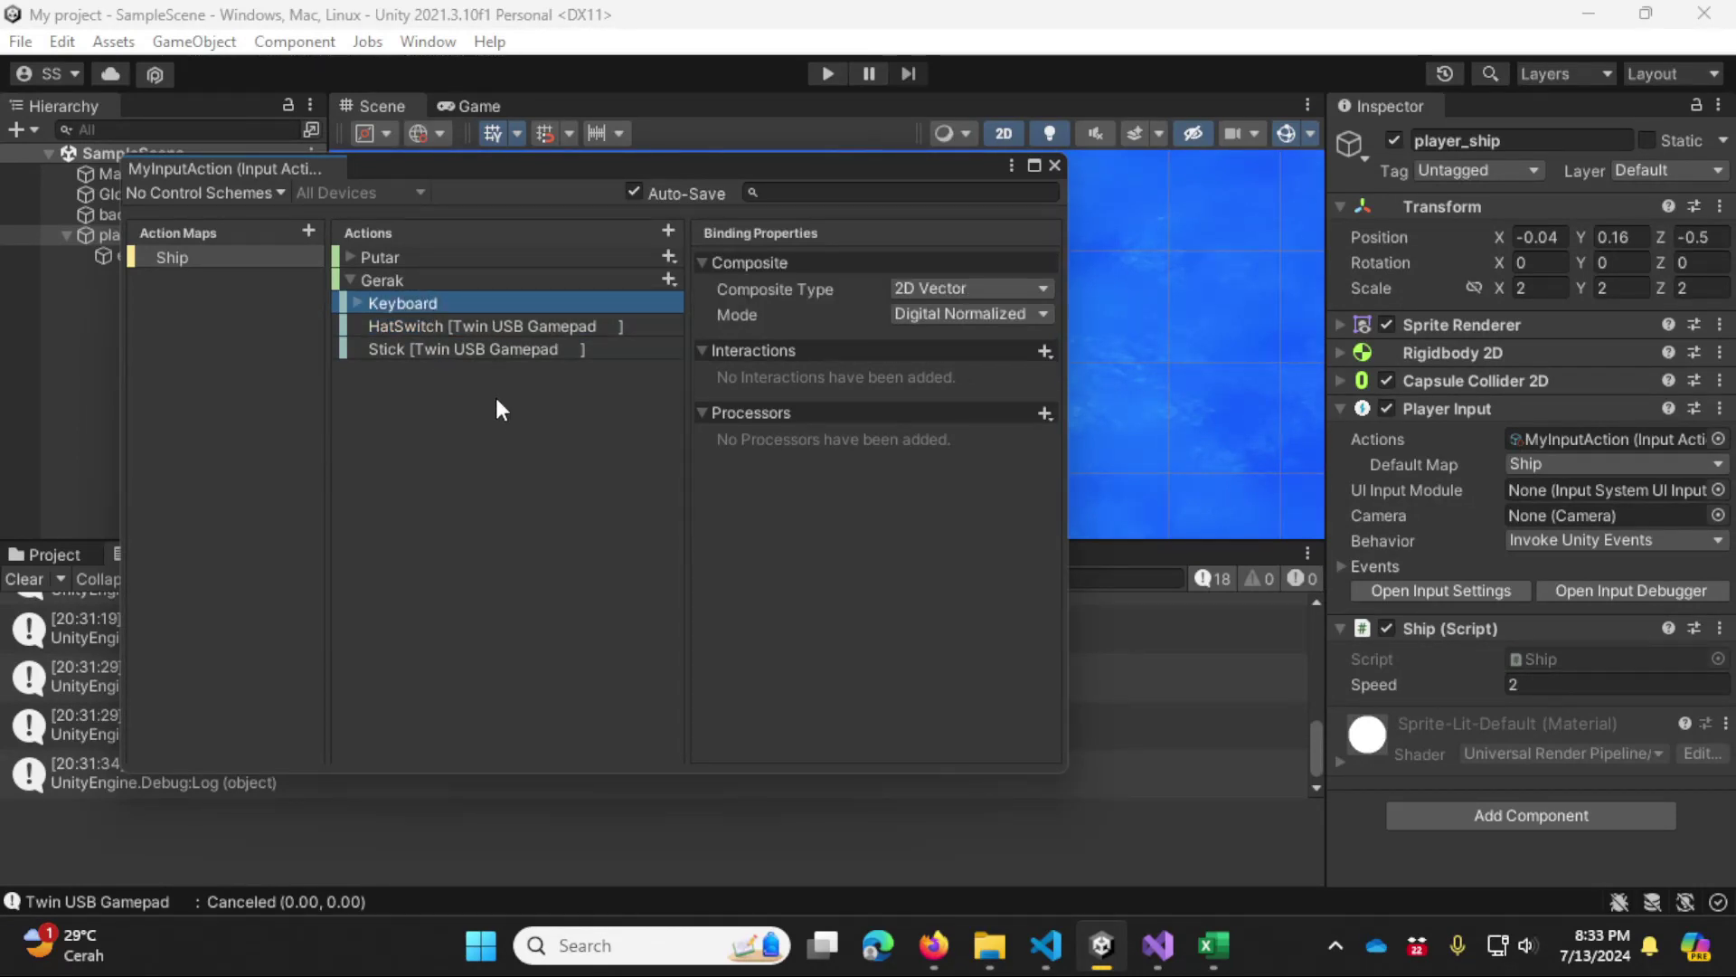
left_click(613, 329)
left_click(601, 353)
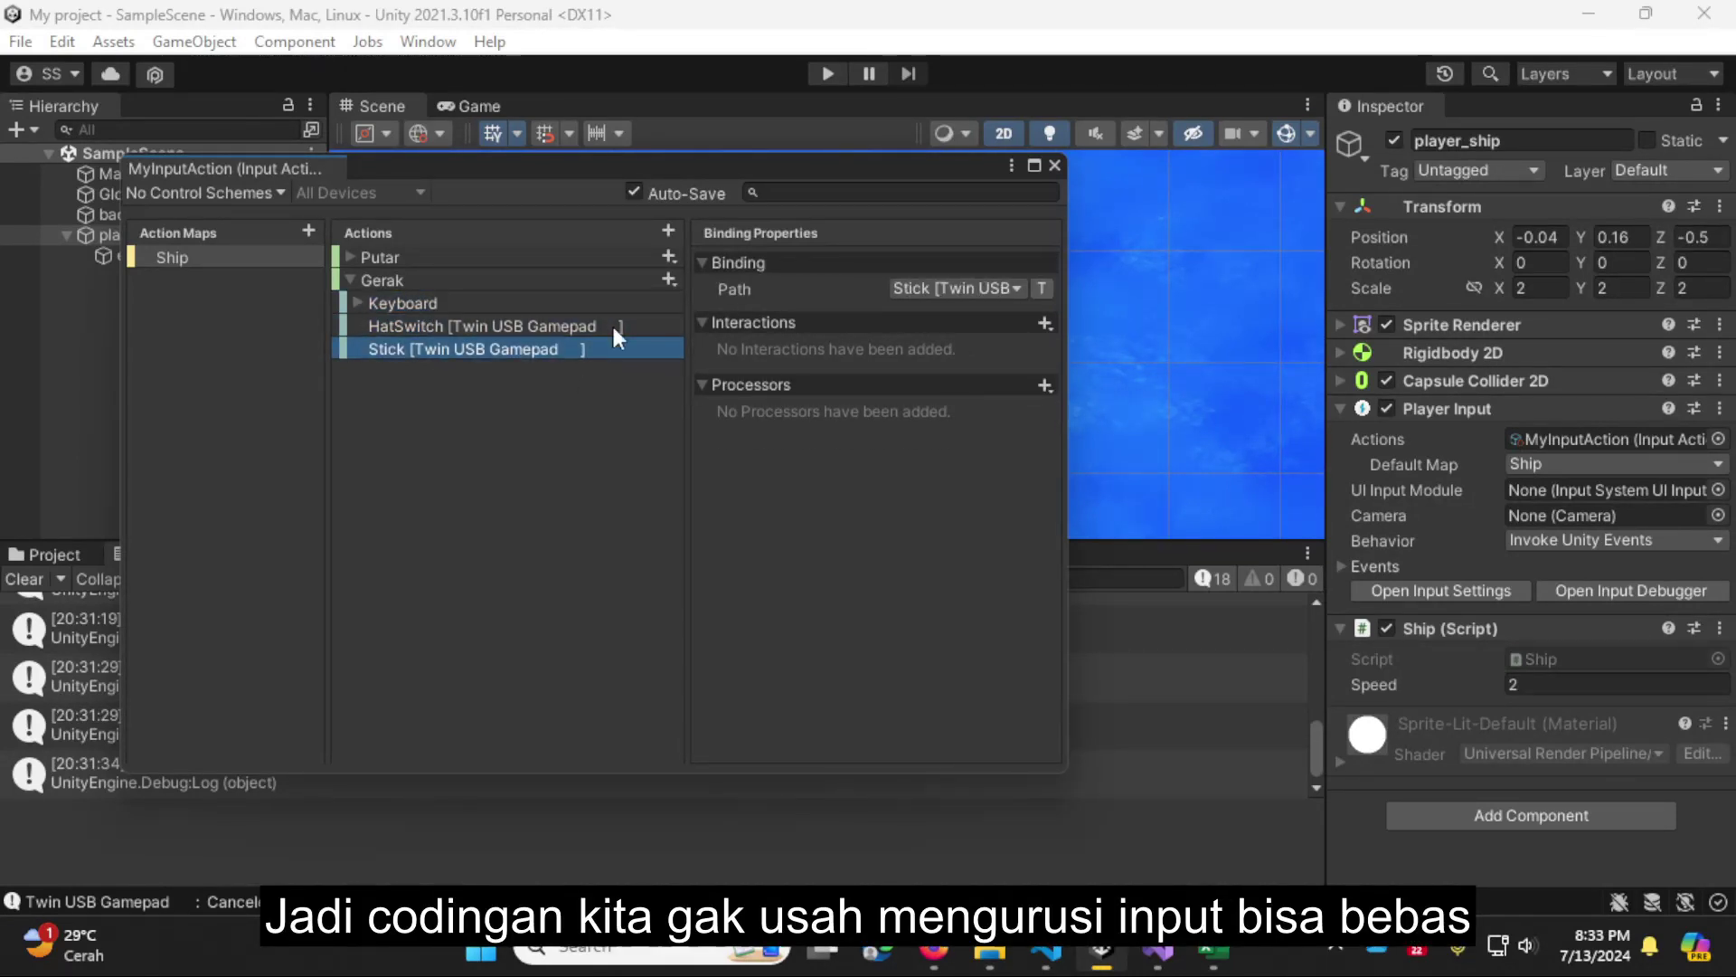
left_click(522, 303)
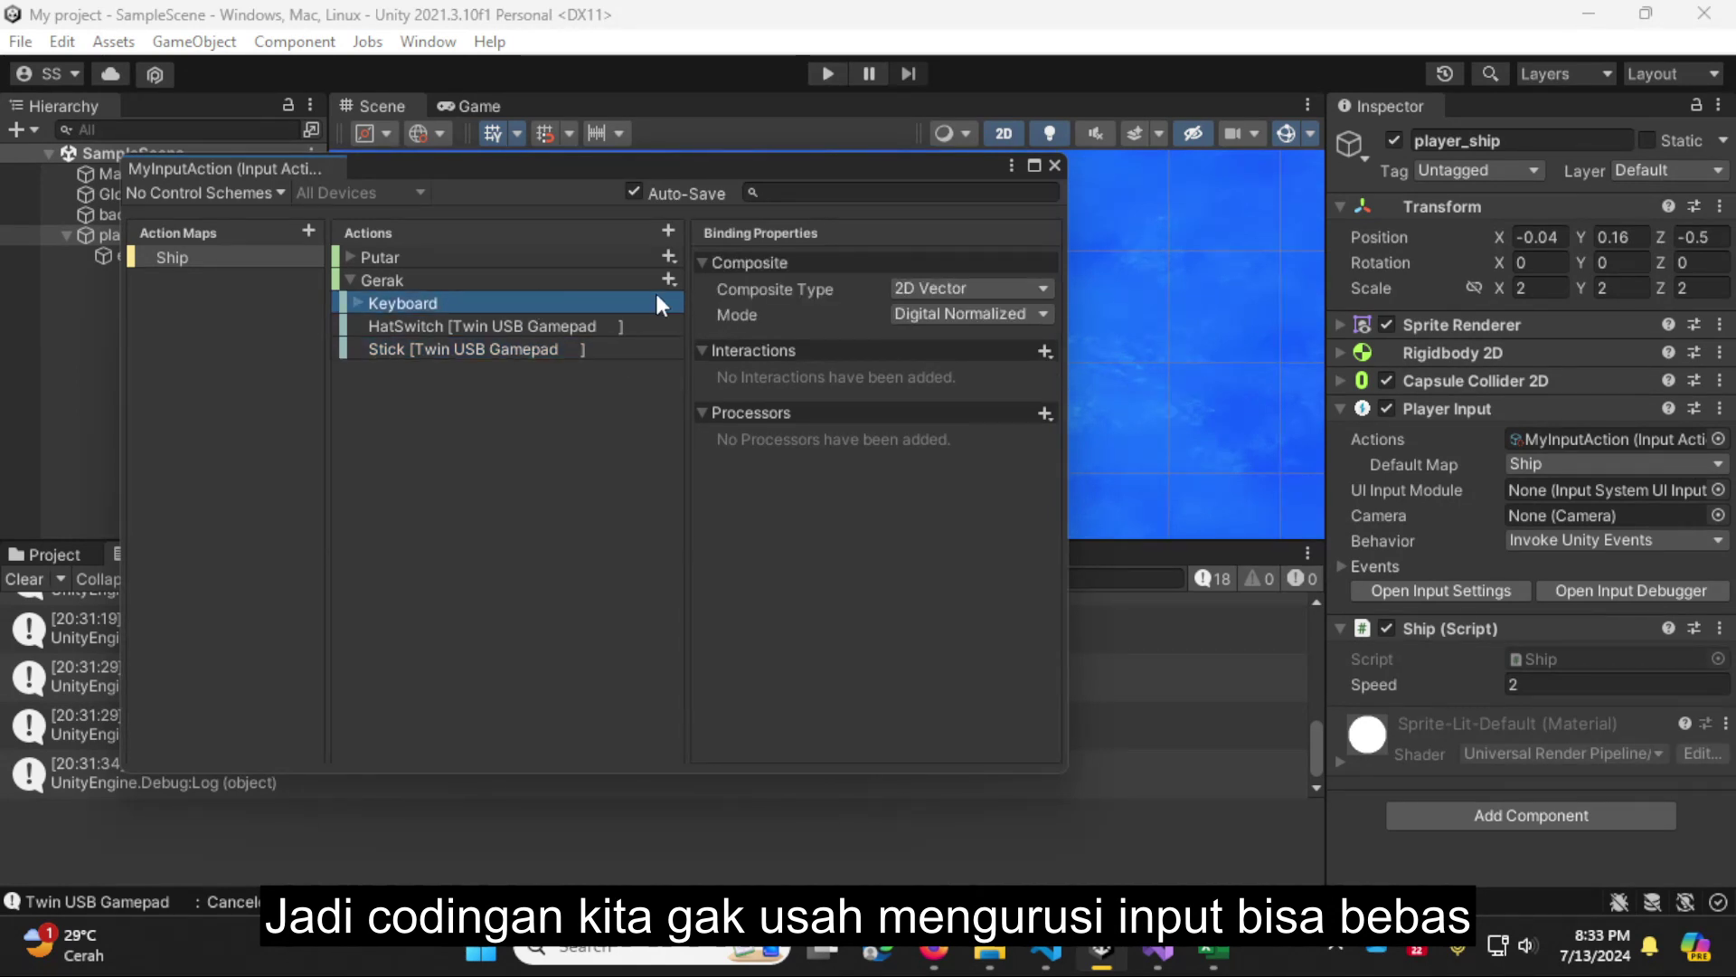
left_click(512, 279)
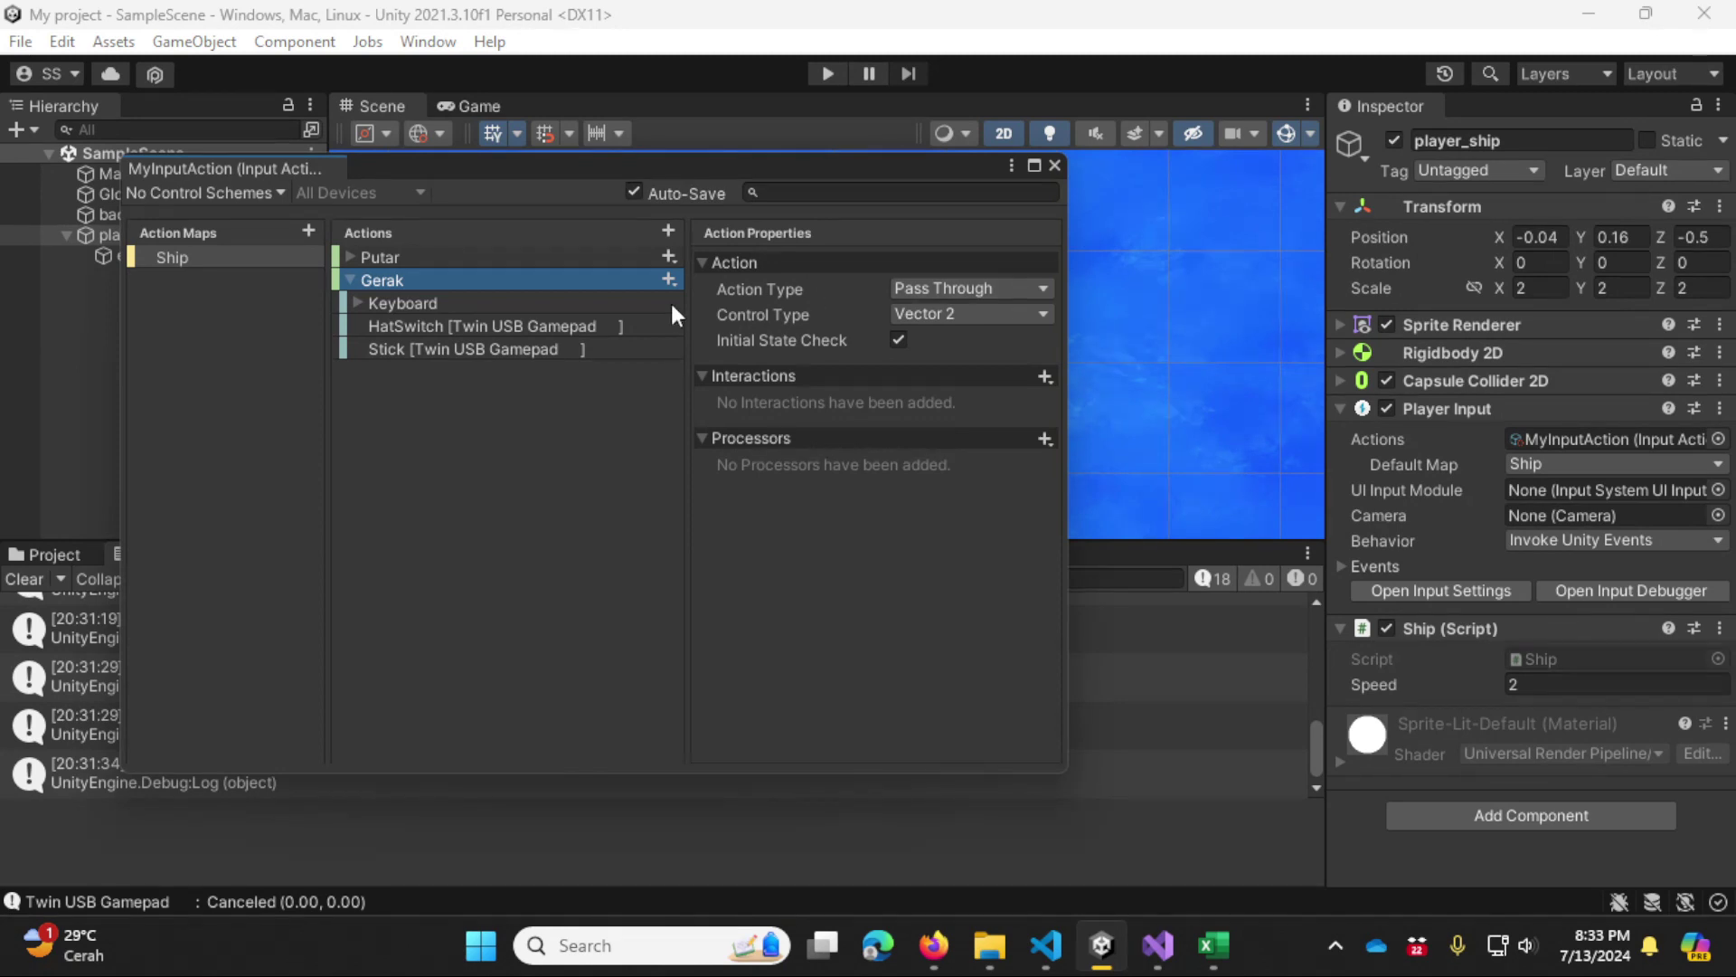
left_click(831, 73)
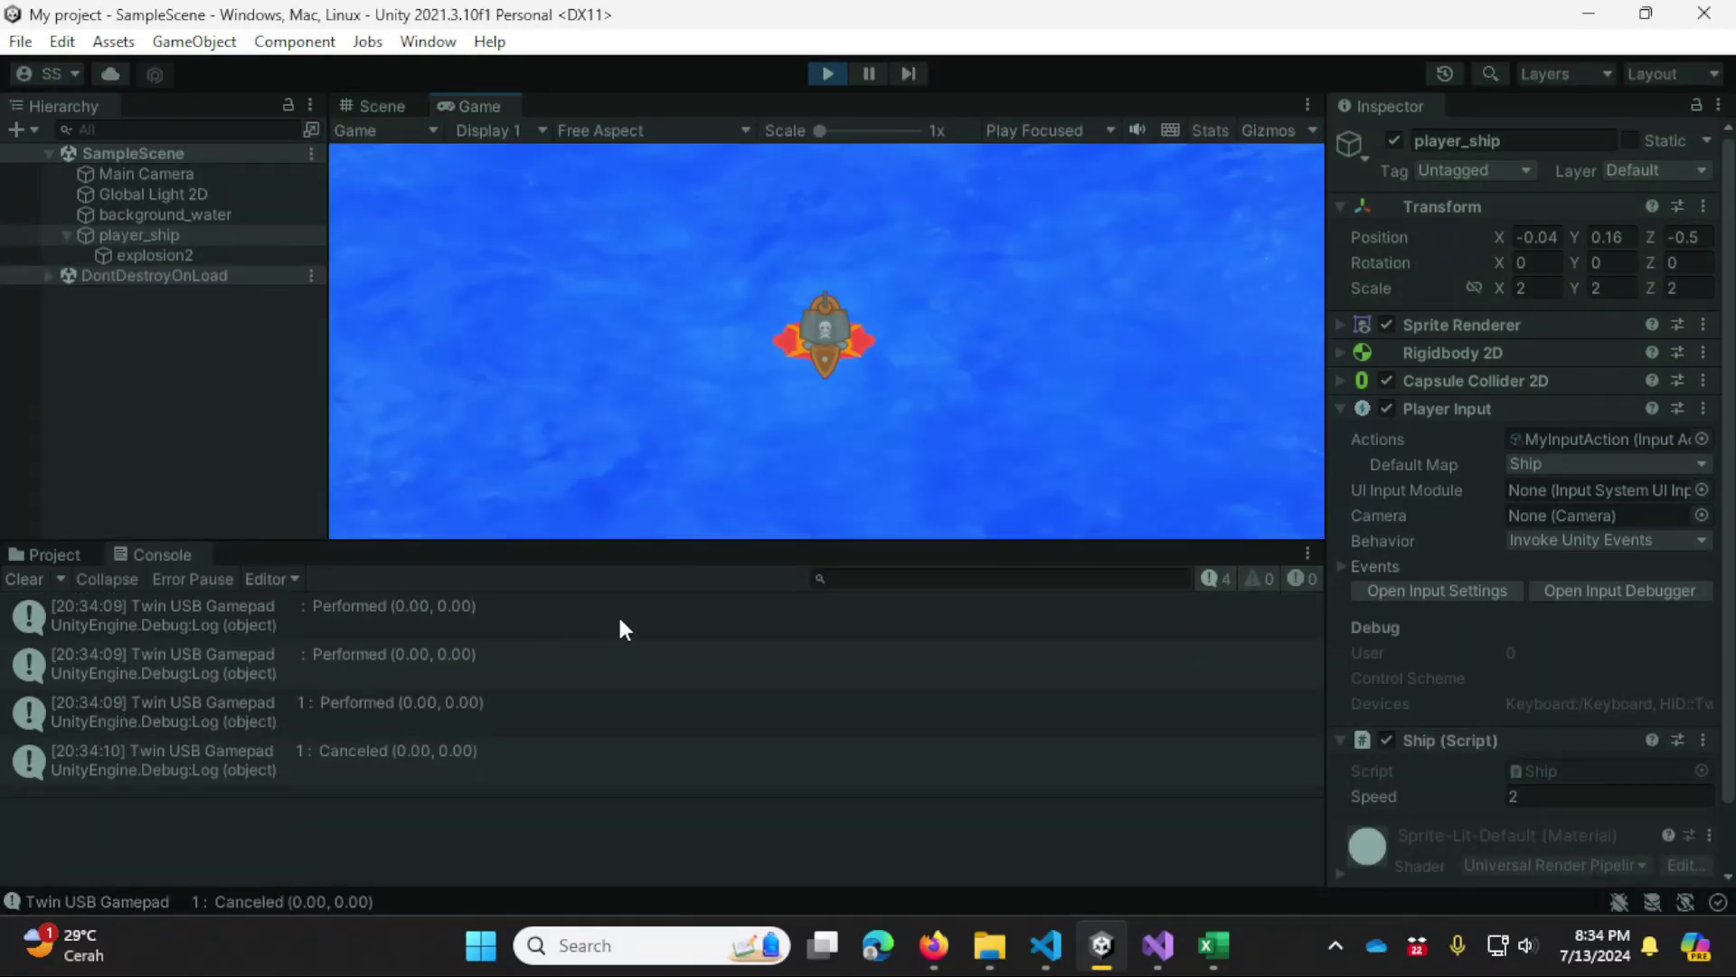
Step: Enlarge the Console panel and move the ship up to log Keyboard Performed (0.00, 1.00)
left_click_drag(652, 539, 669, 403)
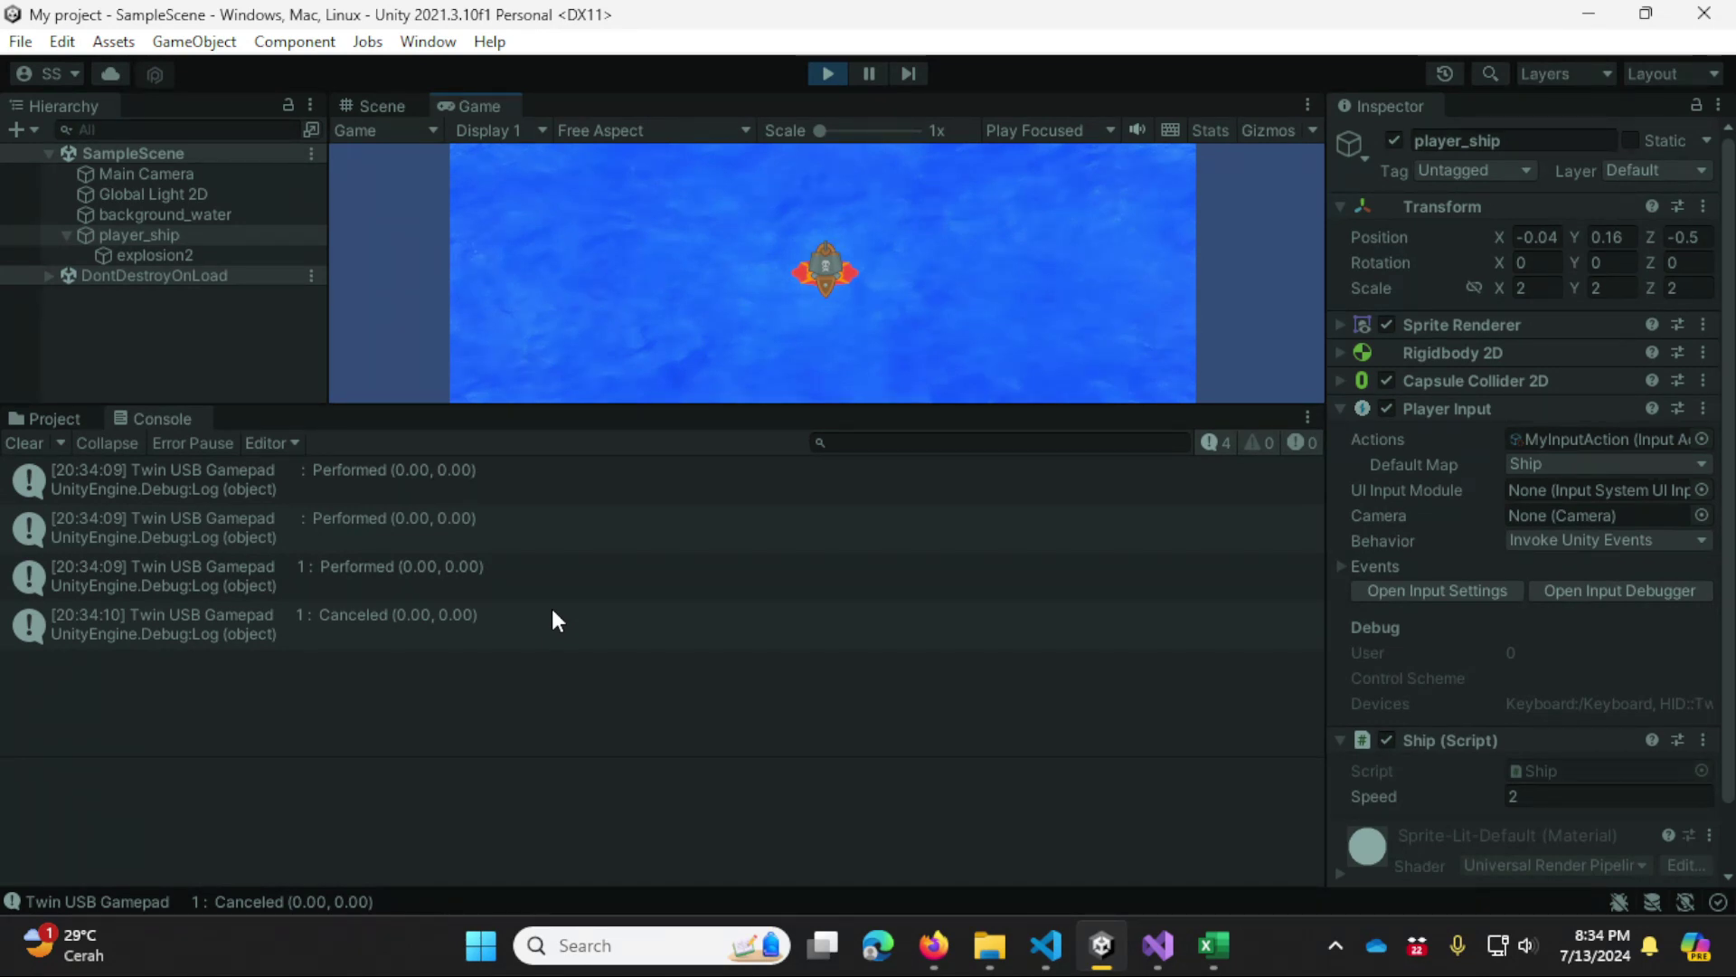
key("w")
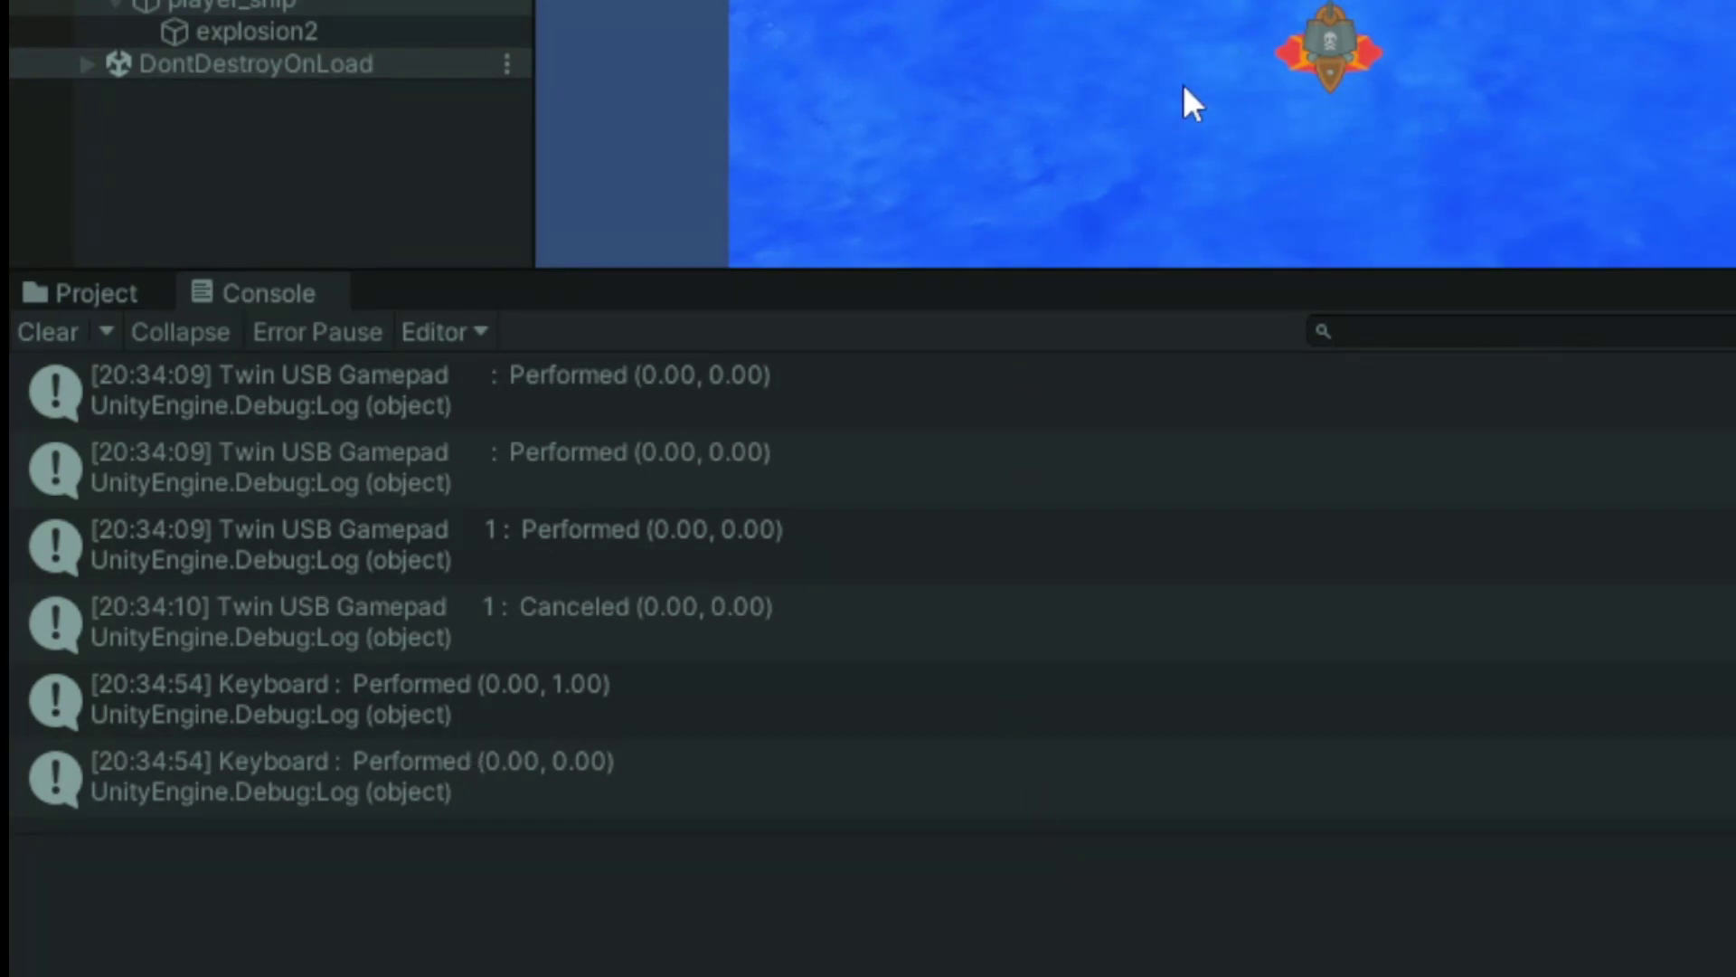
Step: Move the ship with keyboard and gamepad, inspecting the Ship.OnGerak2 stack traces of Keyboard and Twin USB Gamepad logs
key("d")
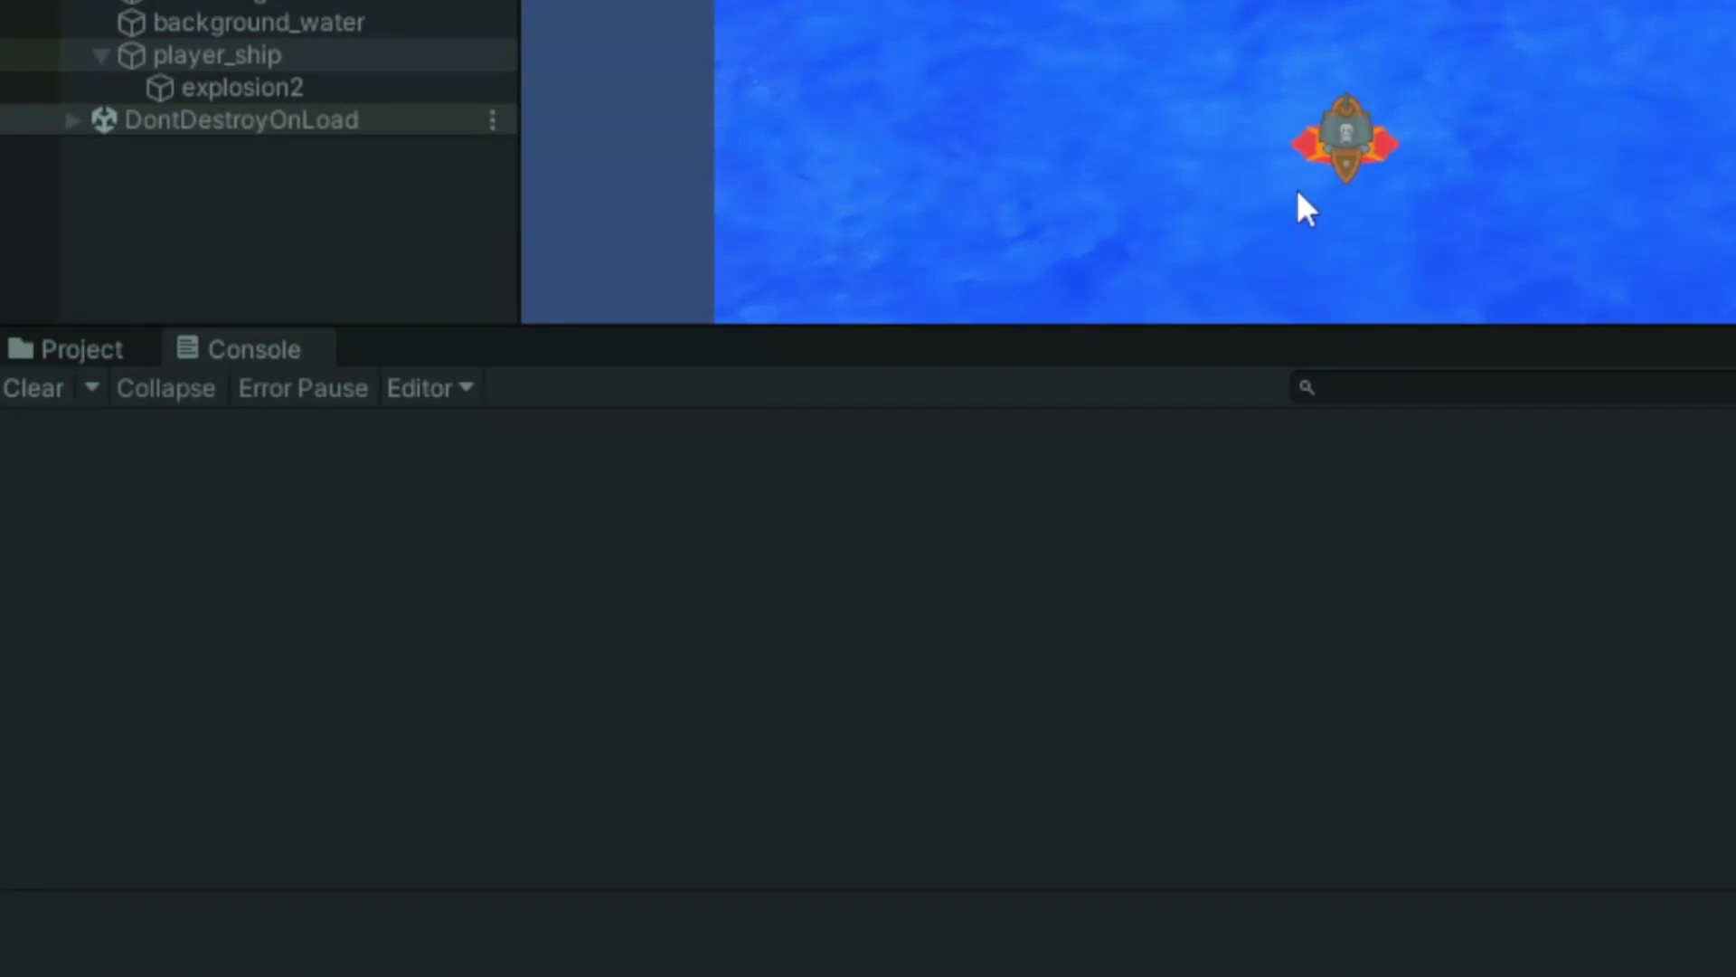
key("w")
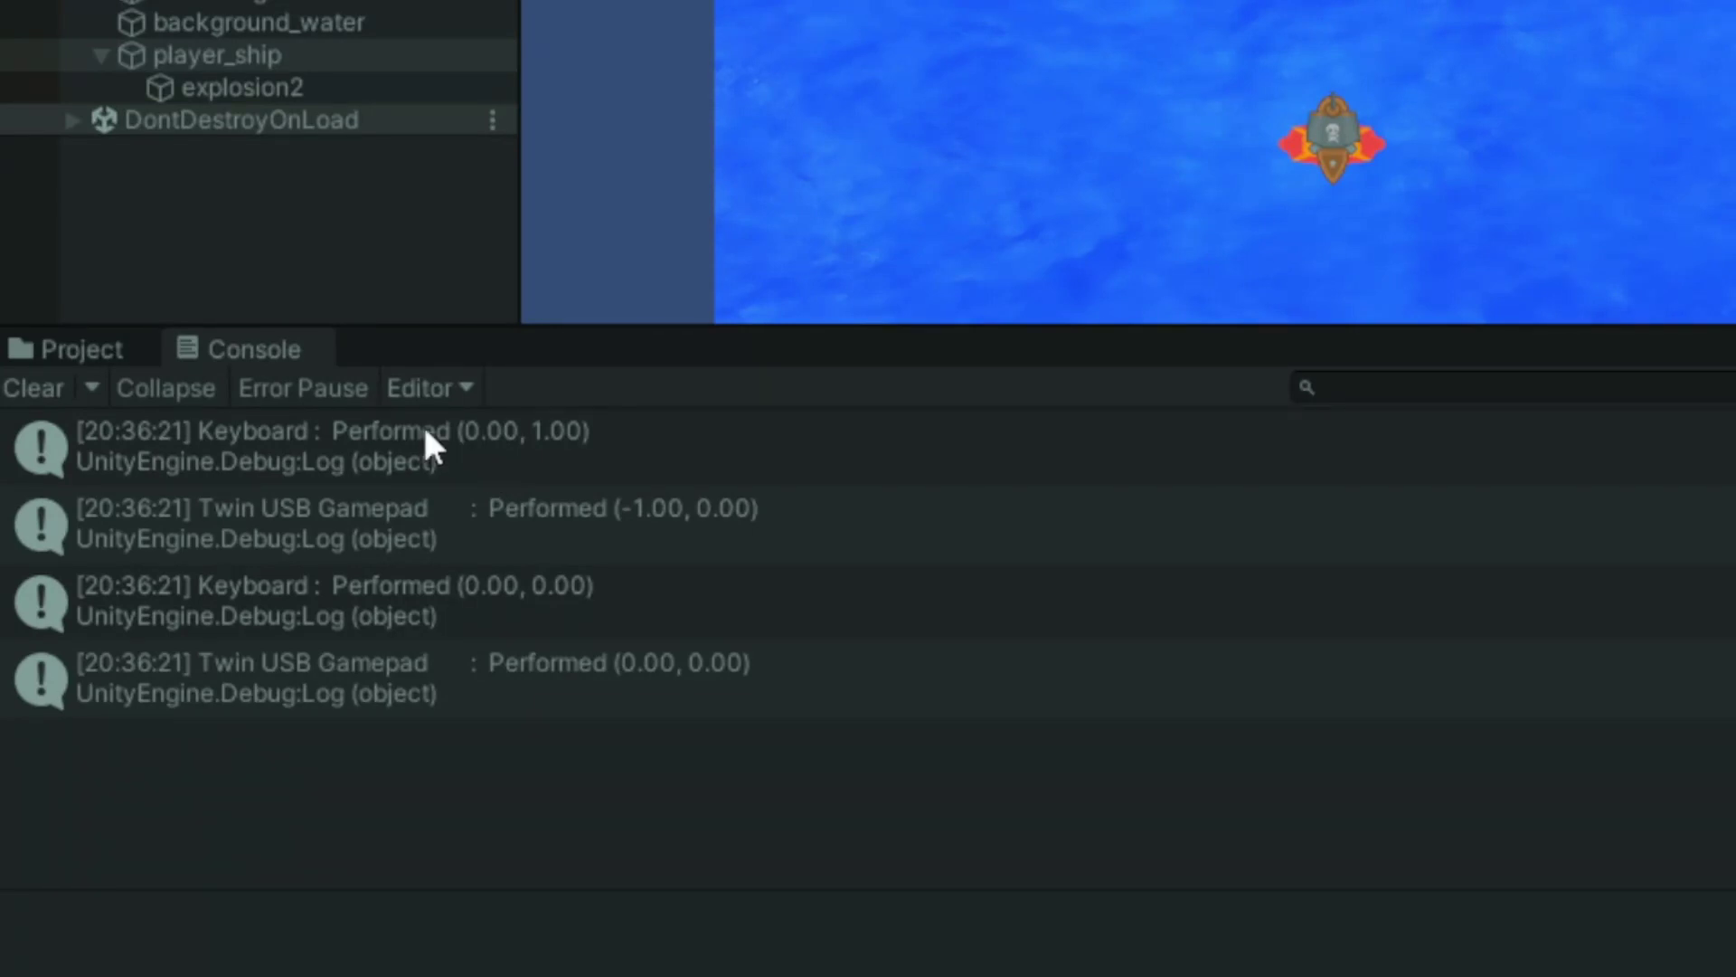
left_click(459, 458)
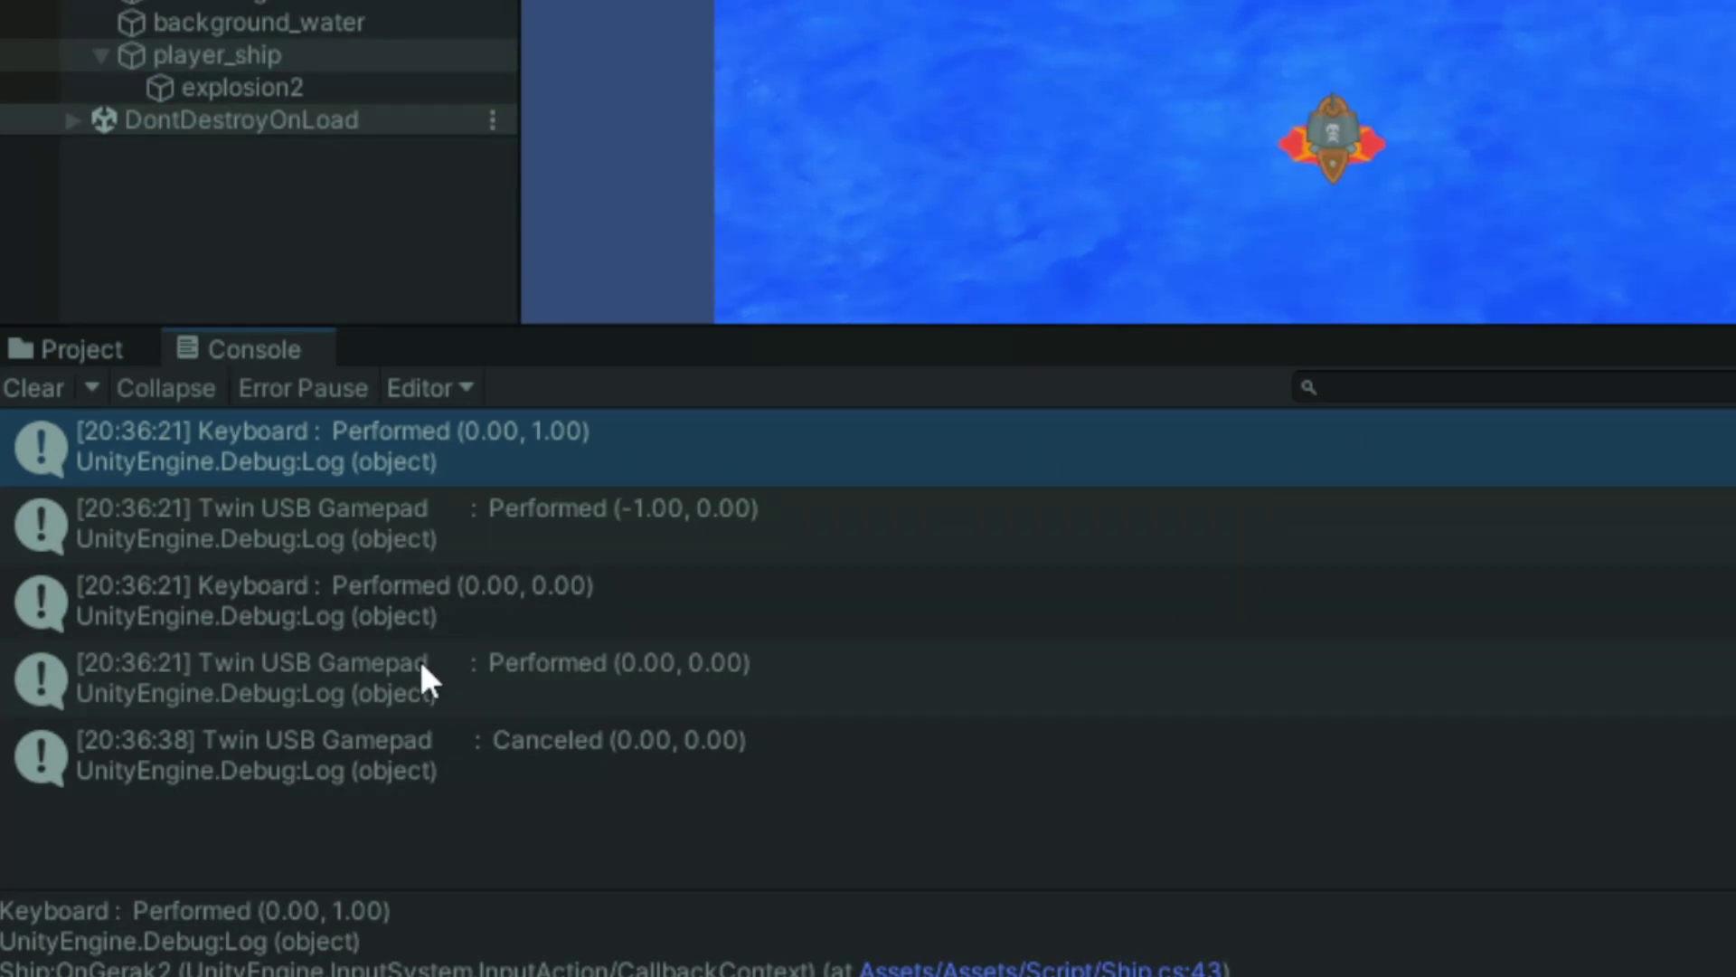
left_click(380, 542)
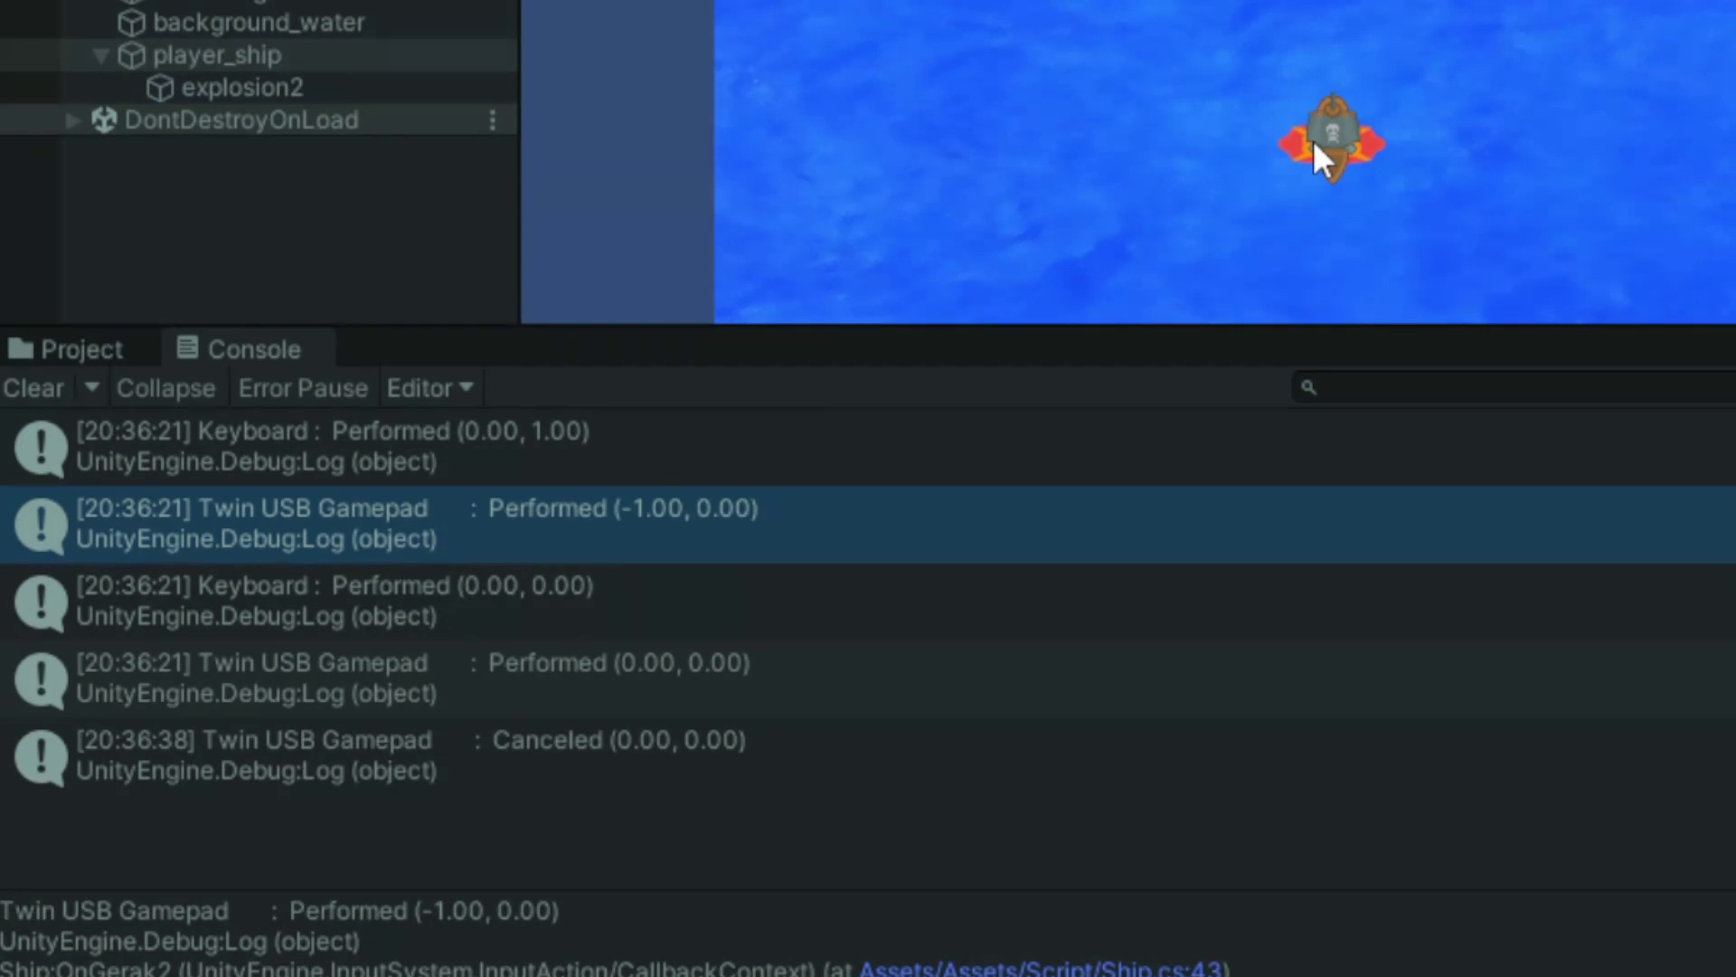
key("w")
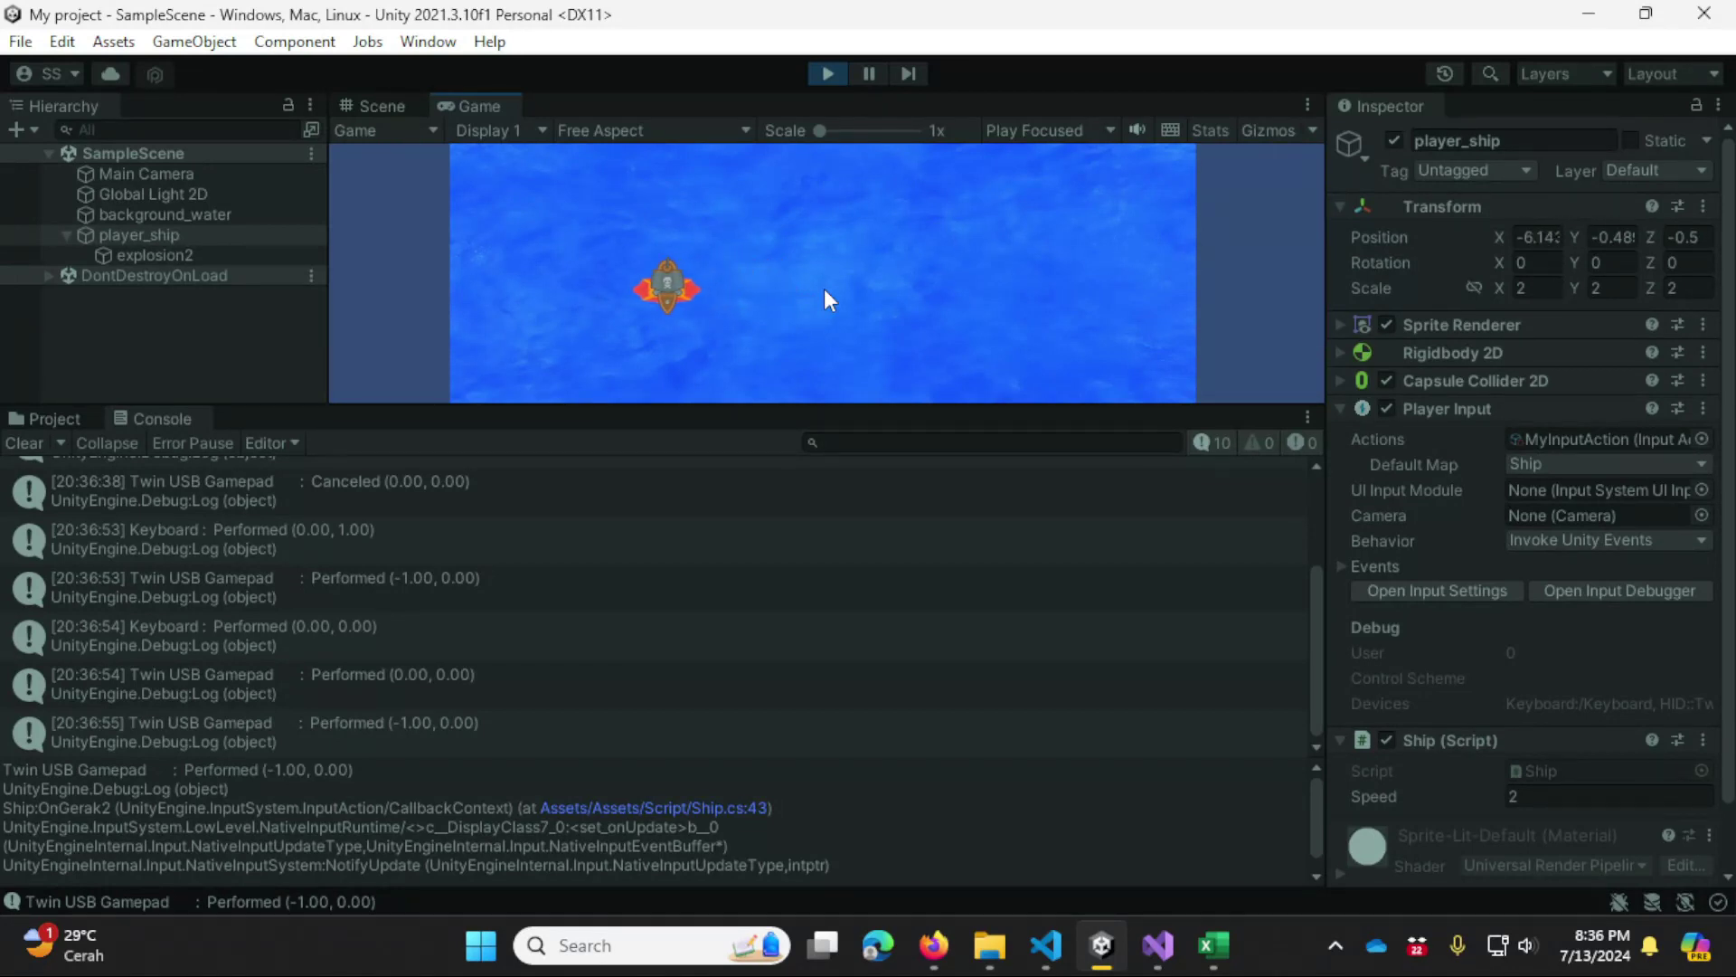
Step: Steer the ship up, down, left and right, logging gamepad stick values like (0.45, -0.90)
key("w")
key("w")
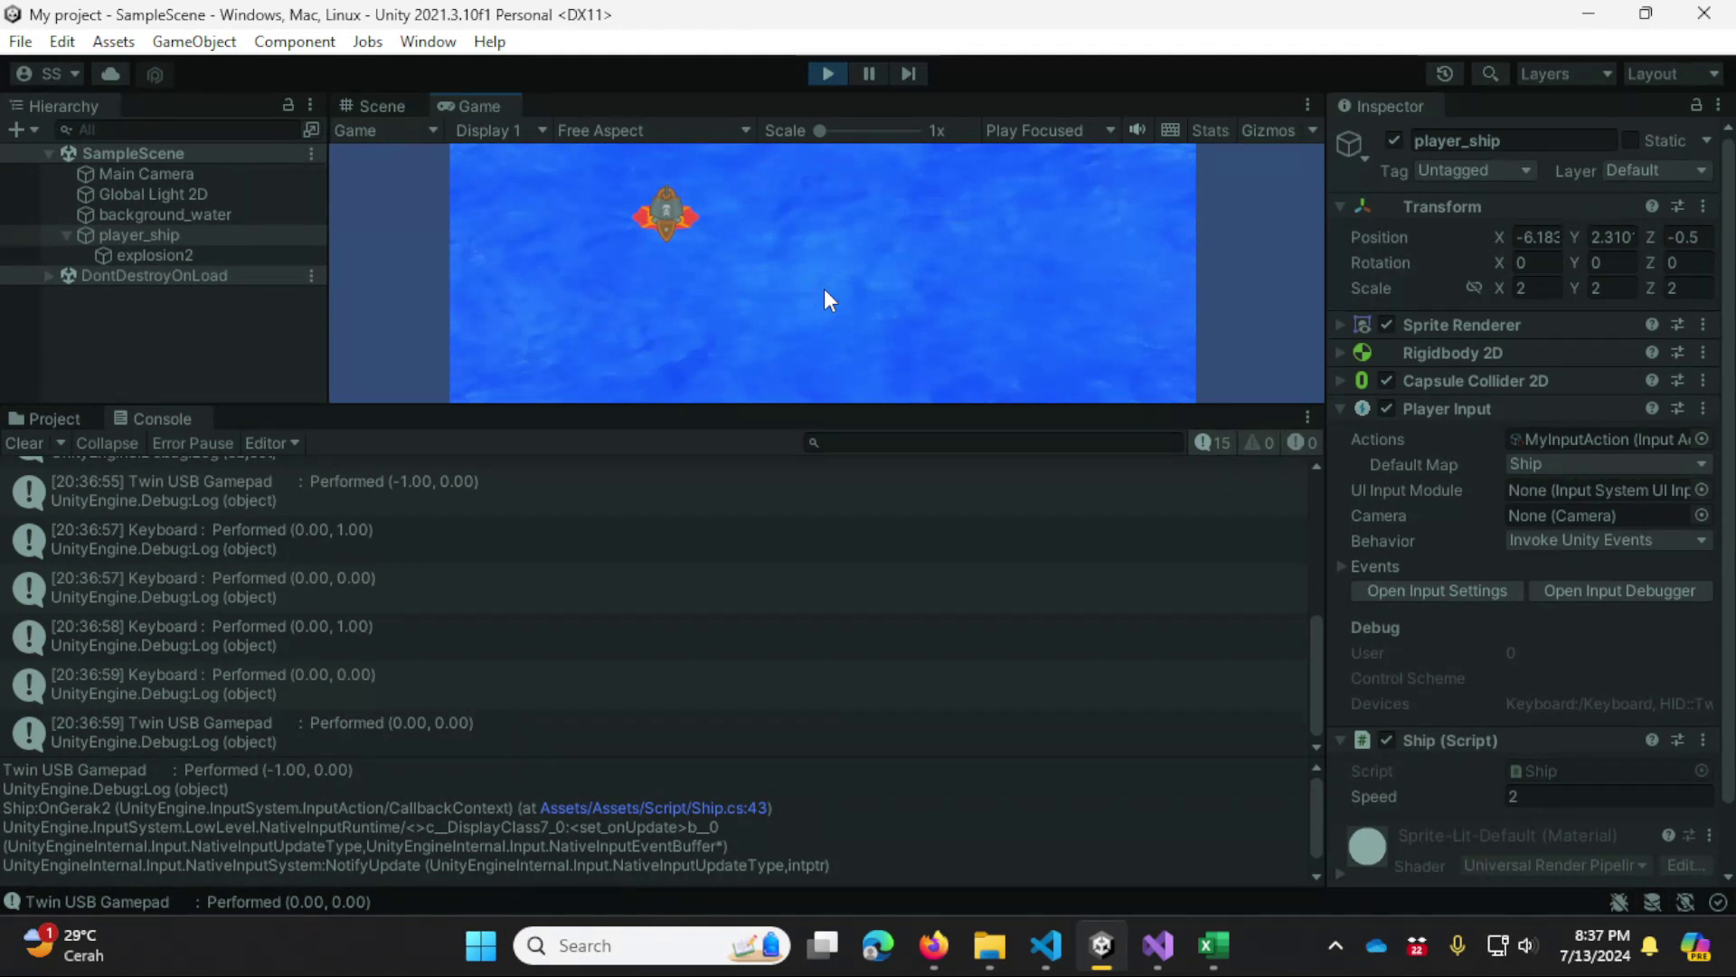
key("w")
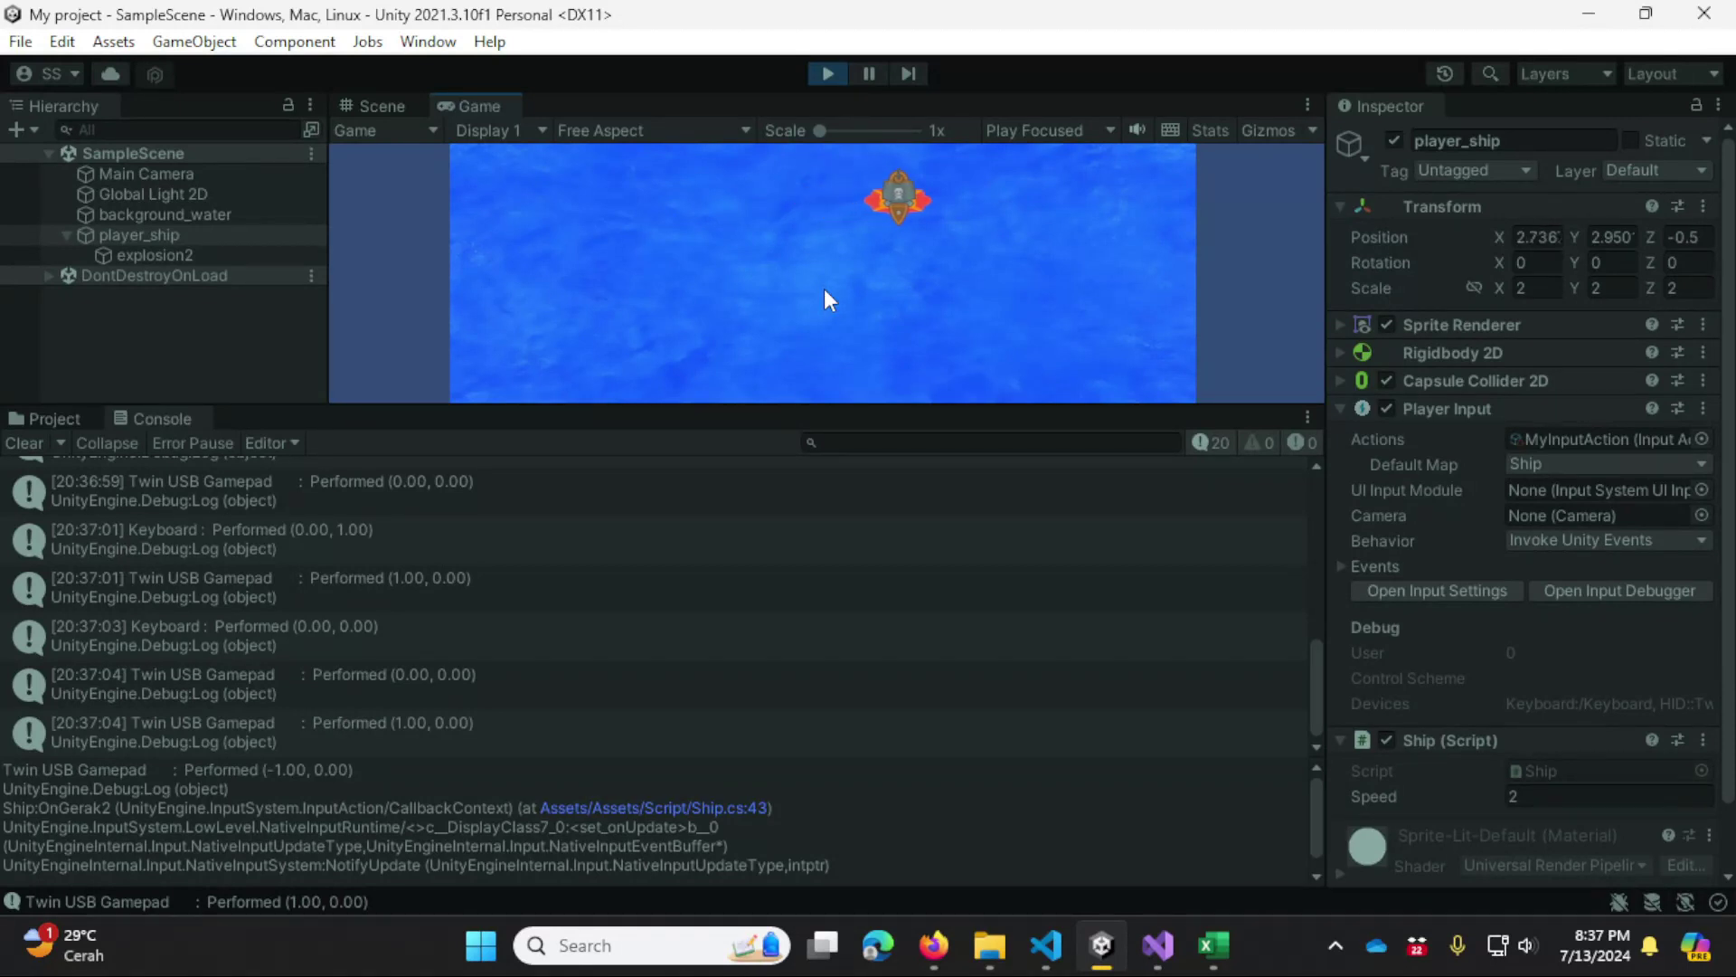
key("s")
key("s")
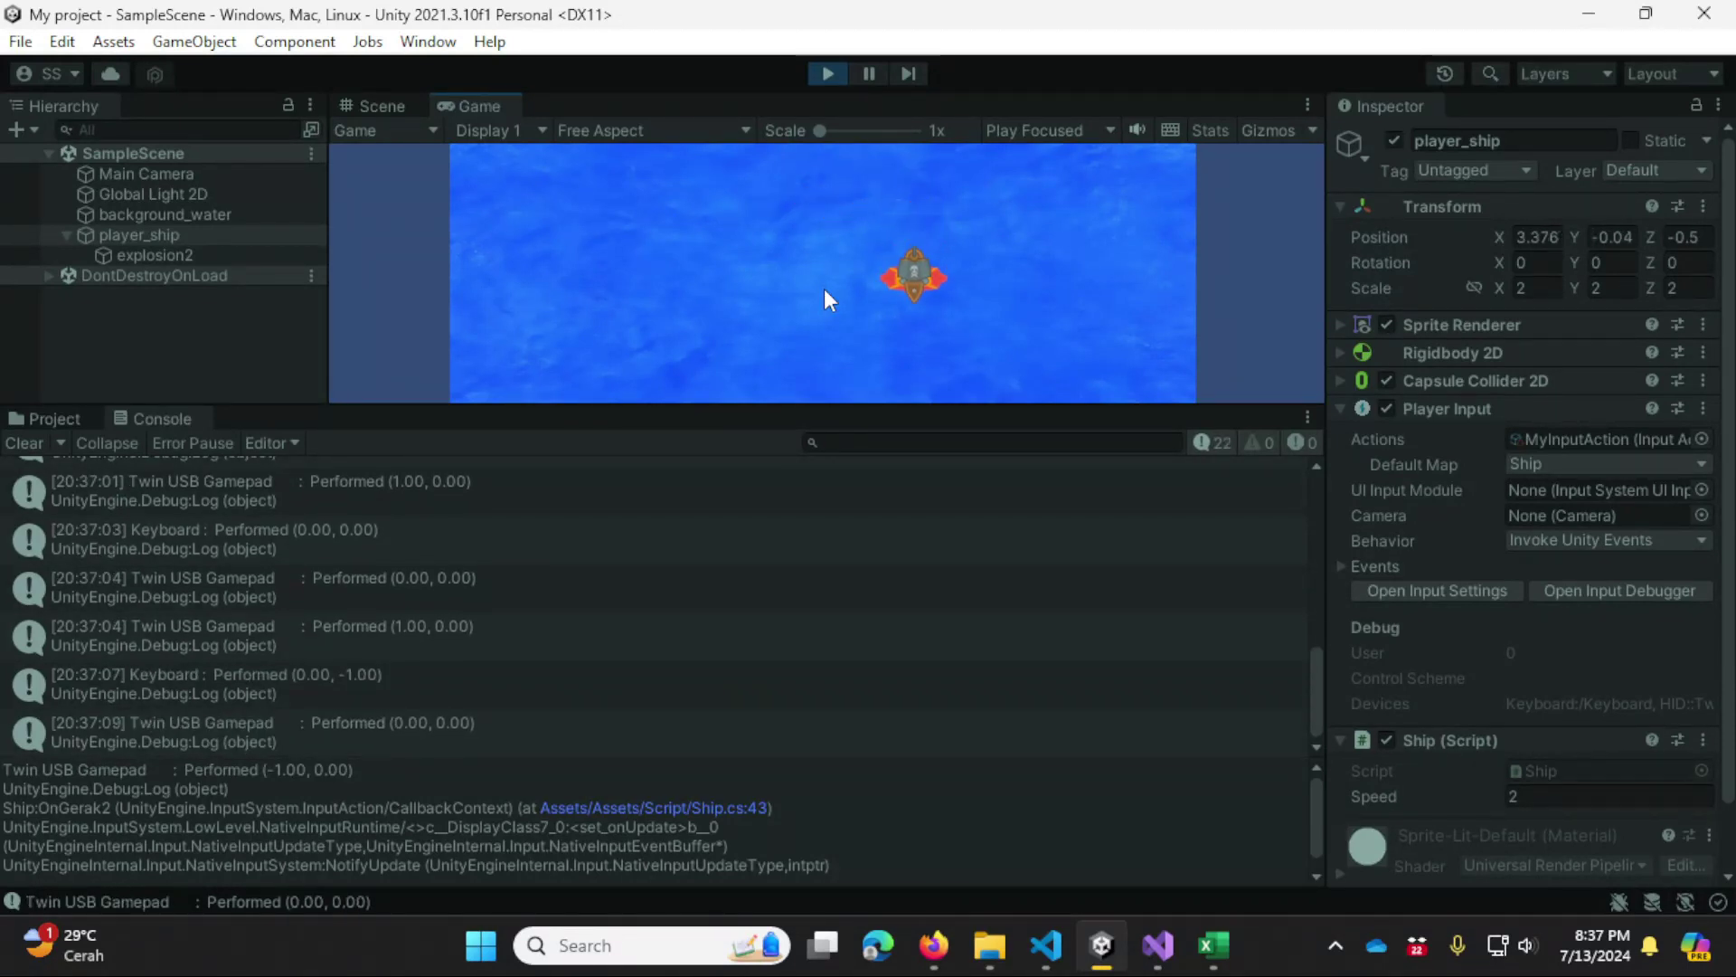
key("s")
key("s")
key("s")
key("s")
key("s")
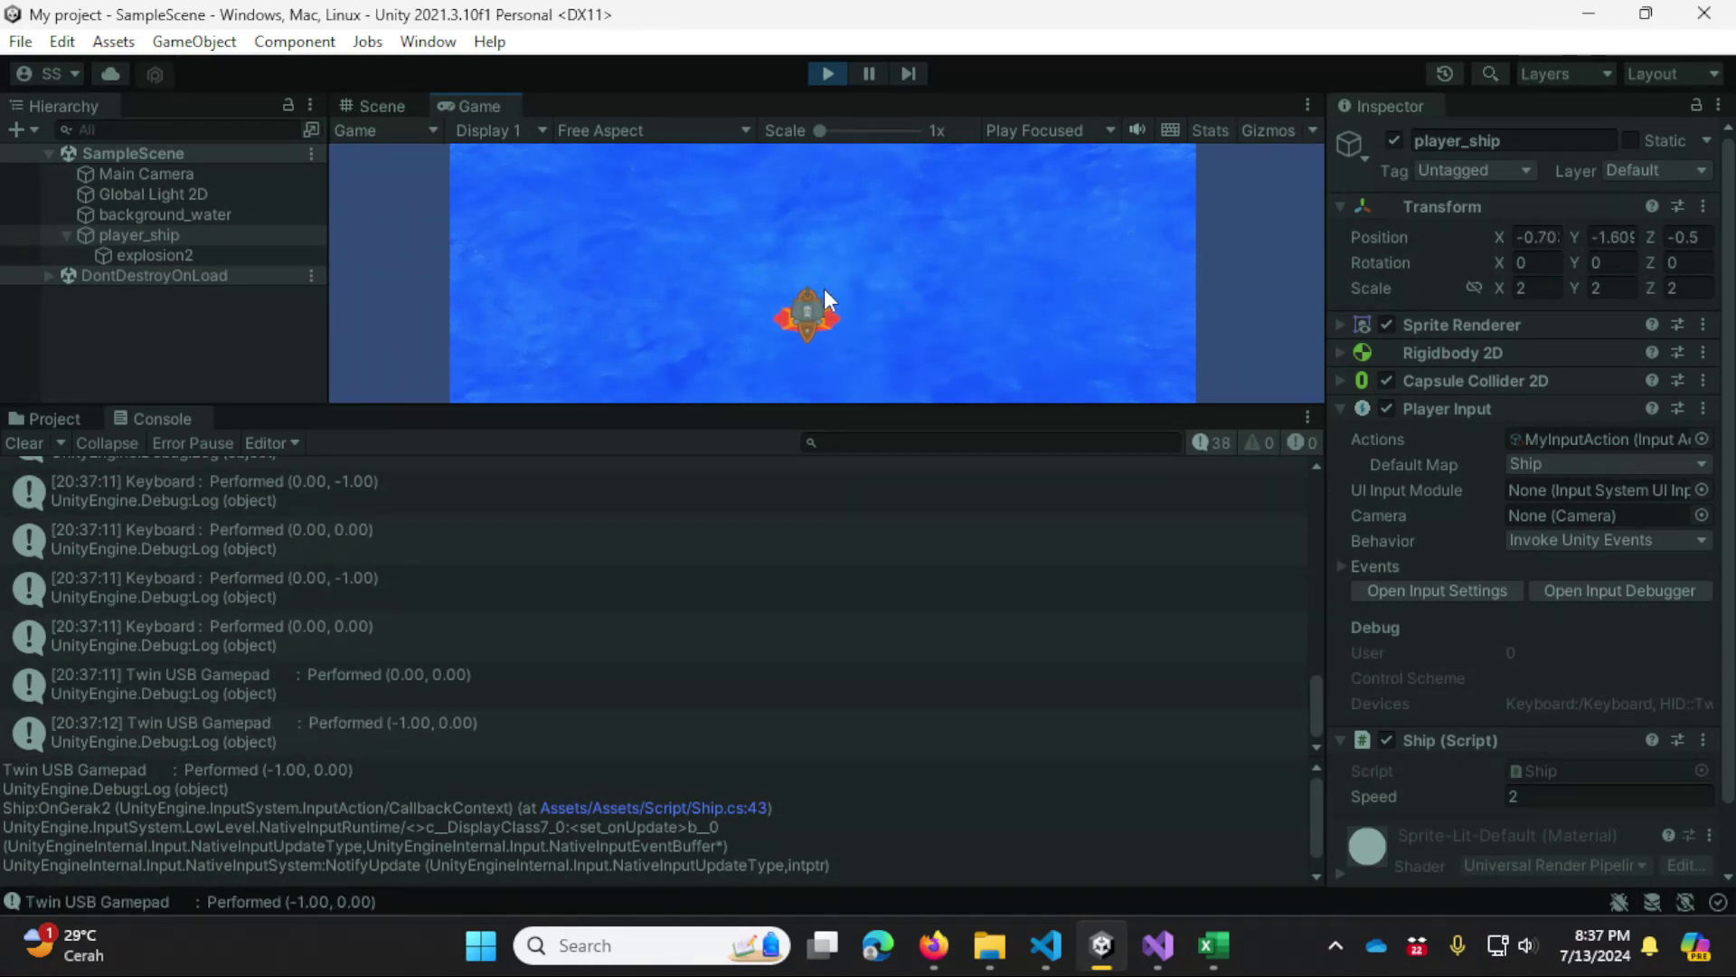
key("w")
key("w")
key("w")
key("w")
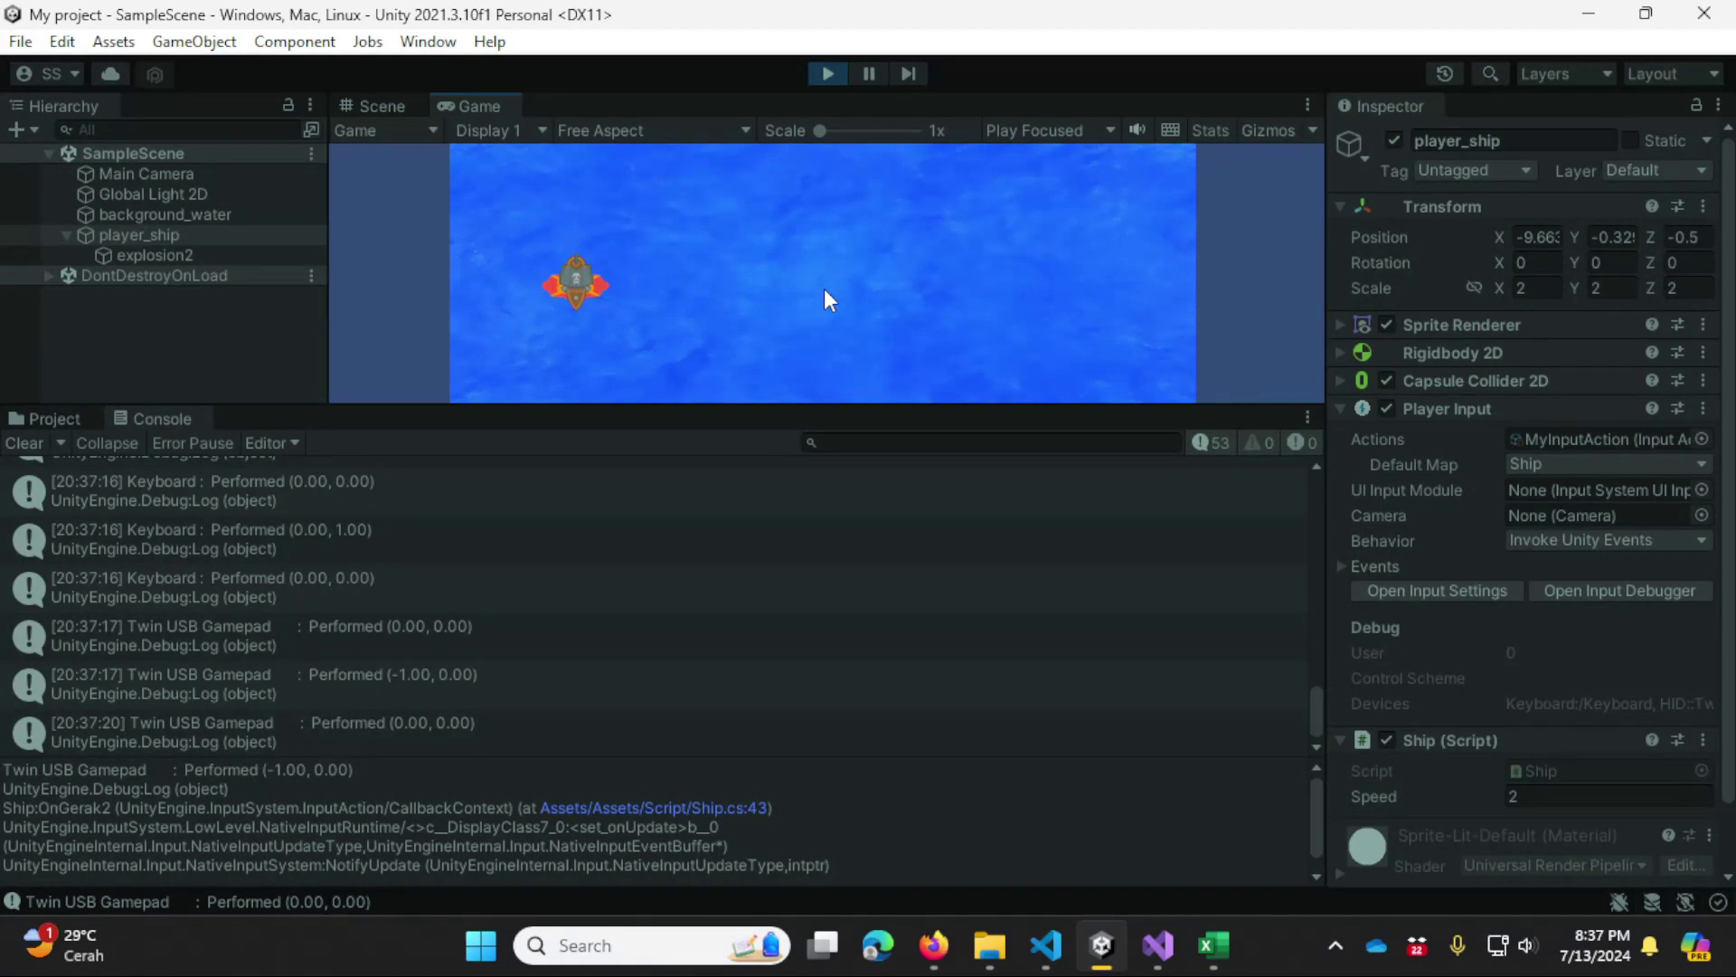
key("d")
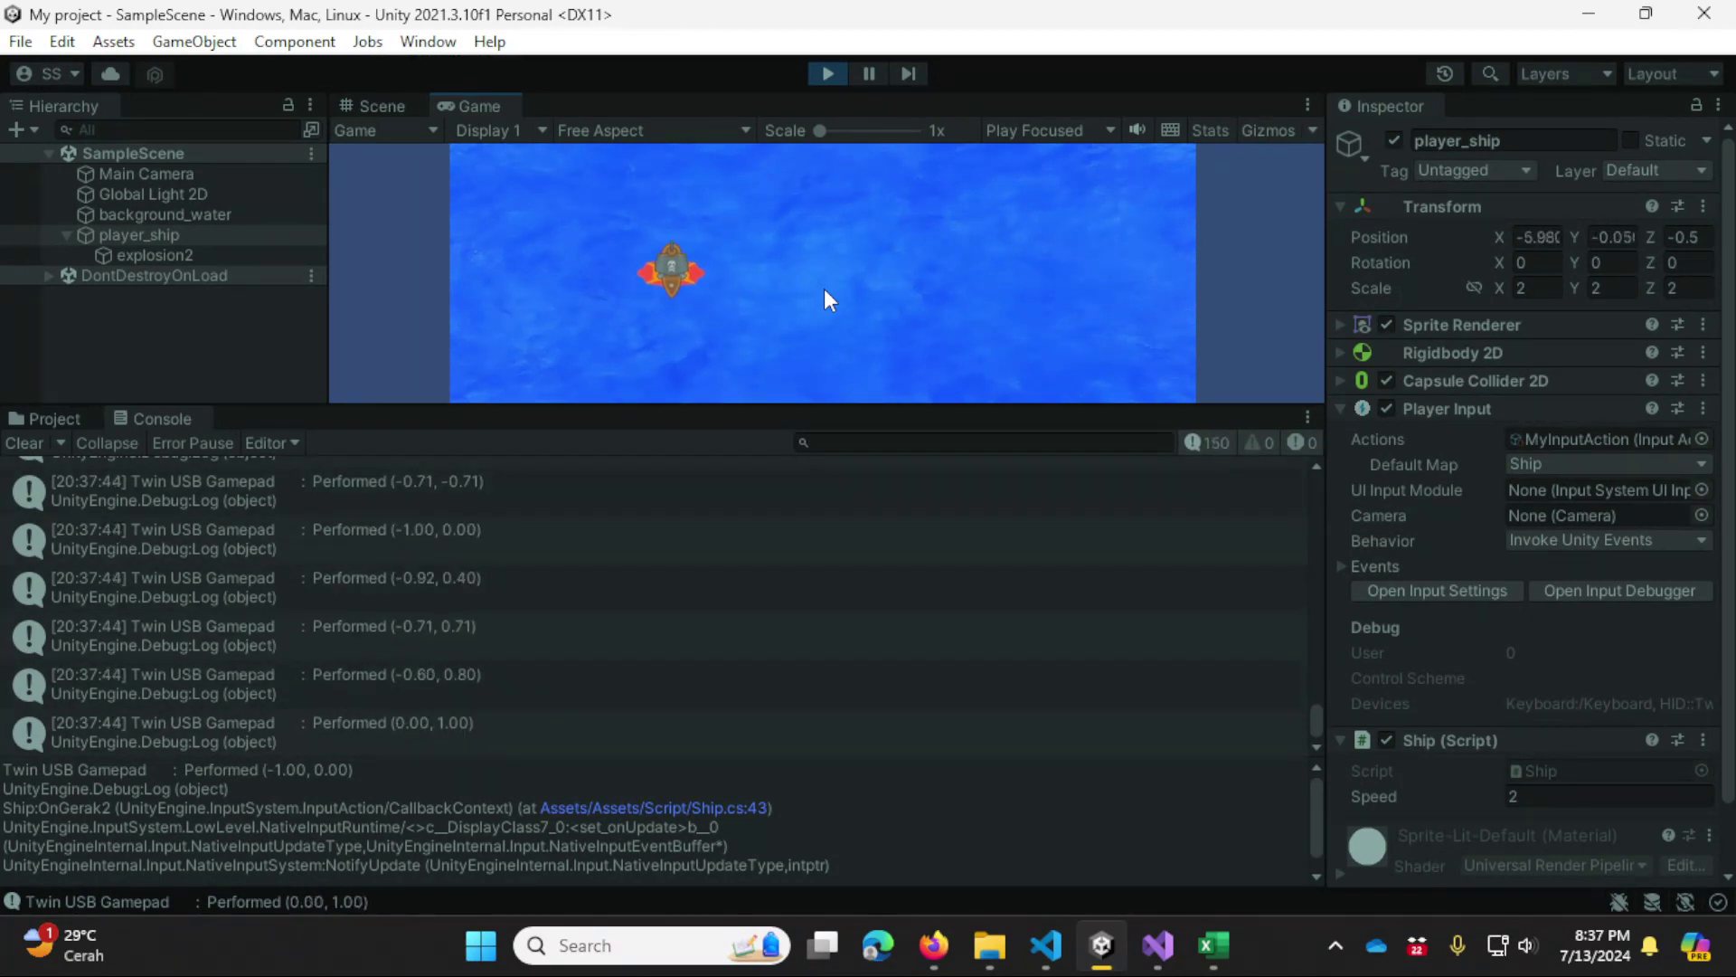
Step: Move the ship diagonally up-left and down-right, logging Keyboard diagonals such as (-0.71, -0.71)
key("d")
key("w")
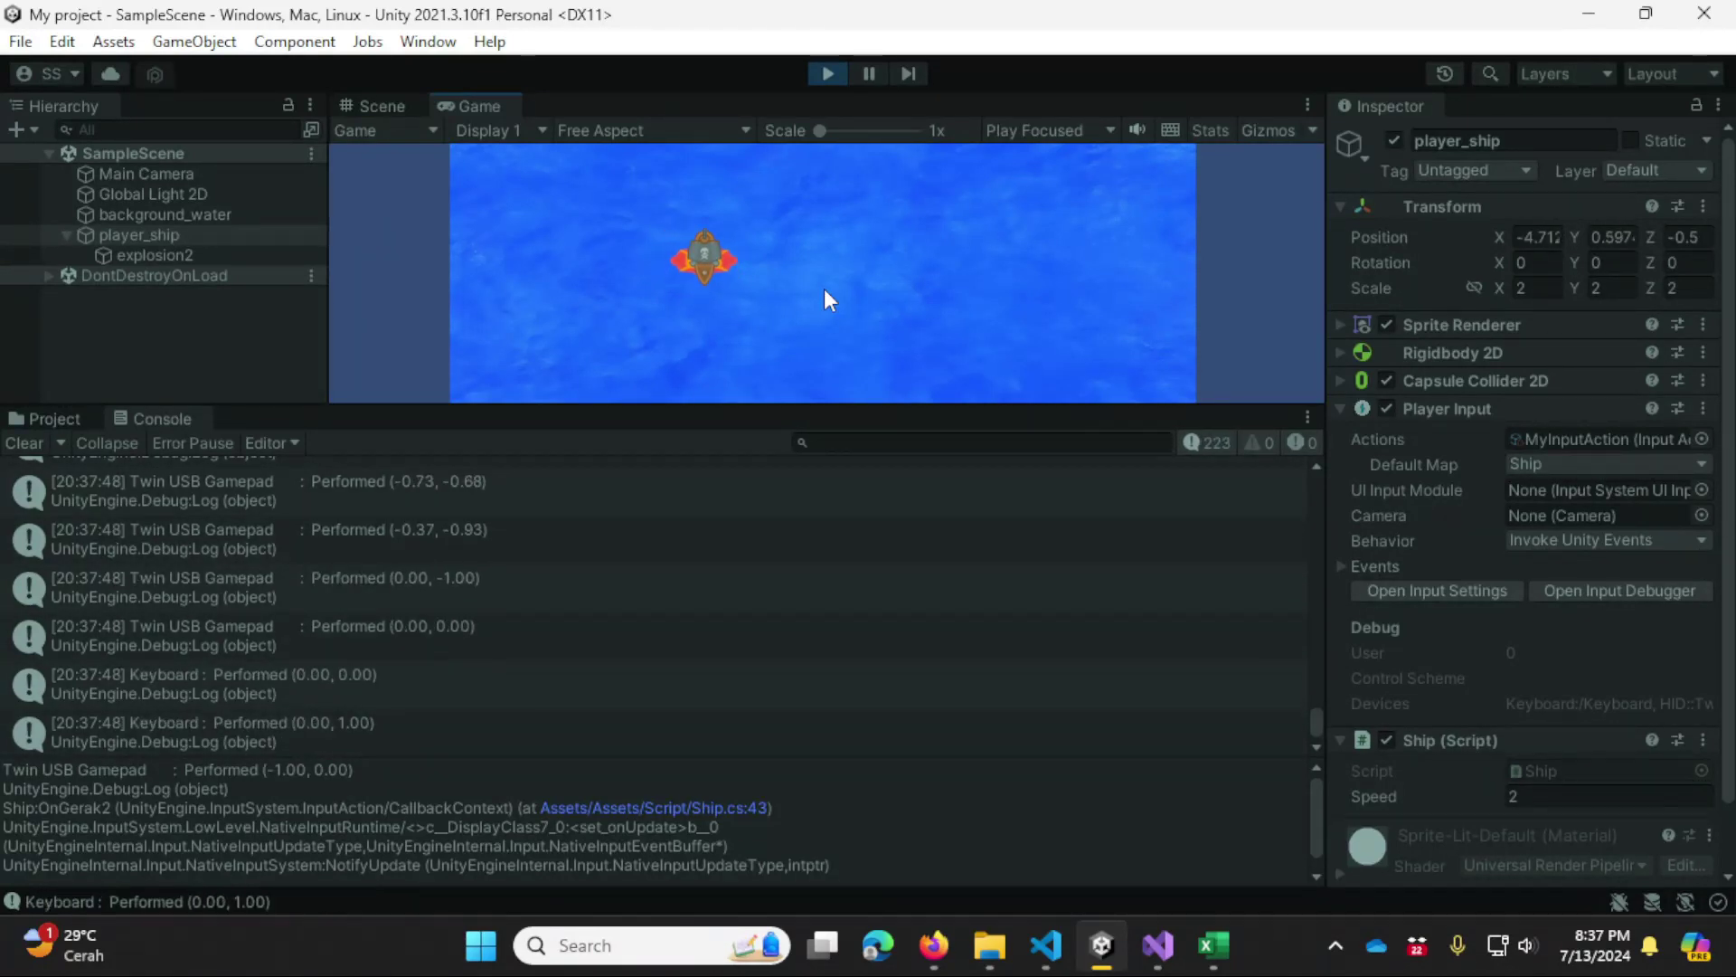
key("a")
key("s")
key("d")
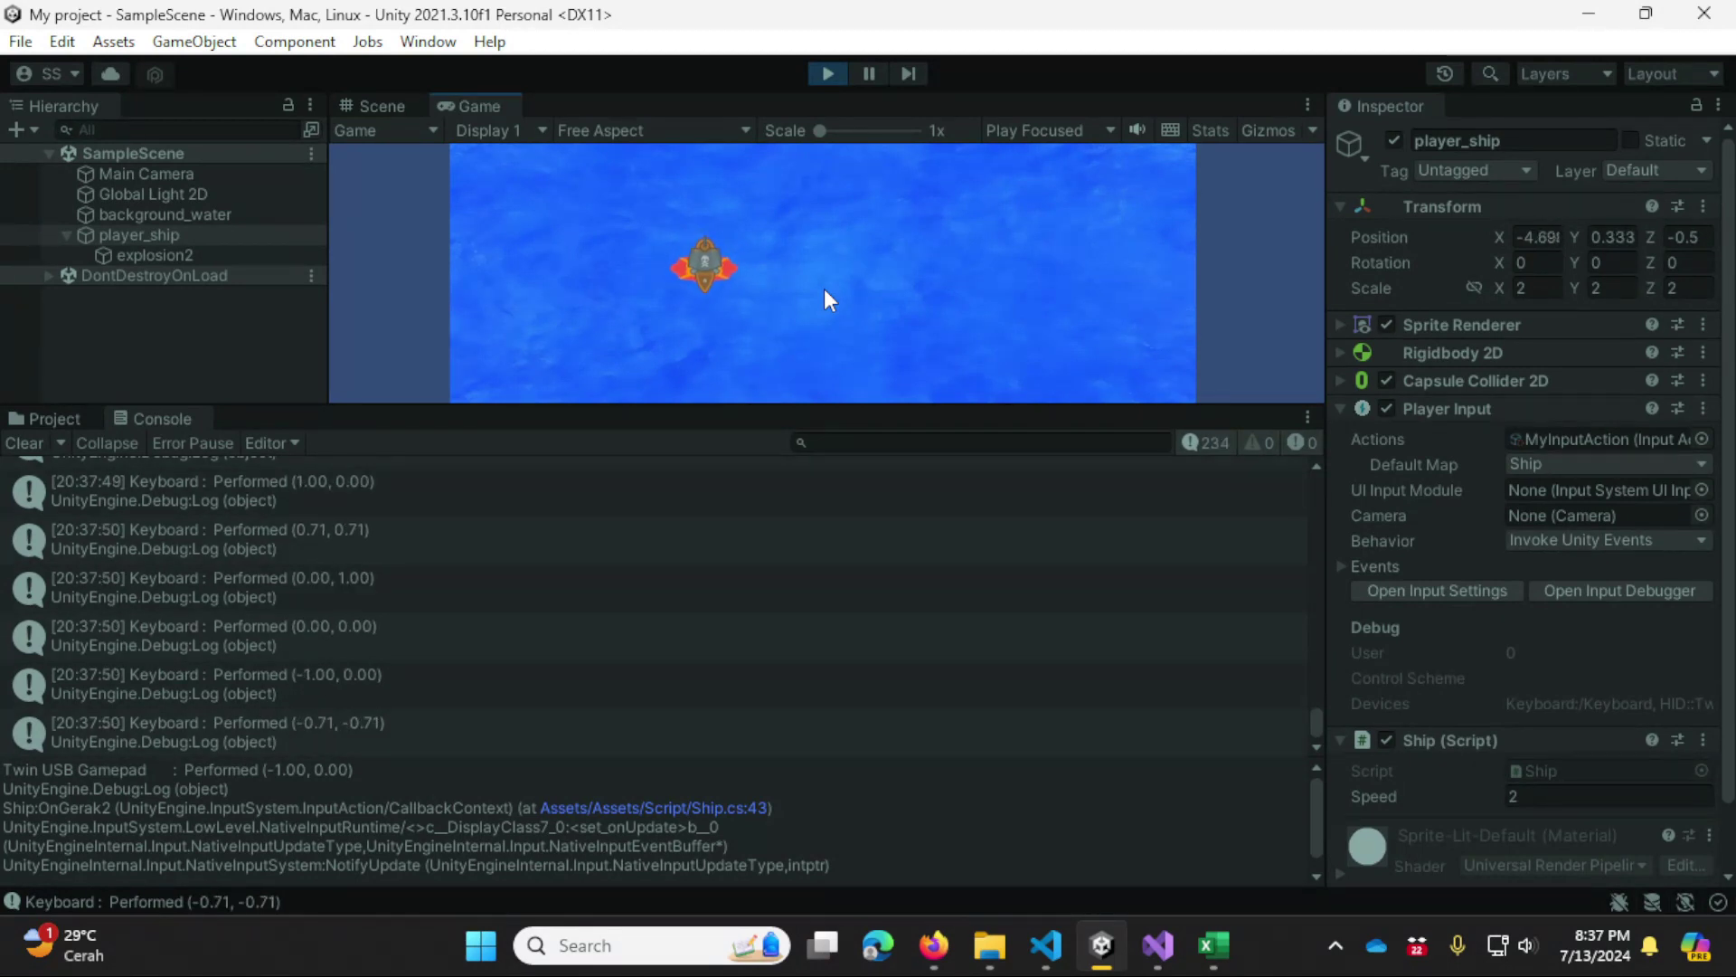